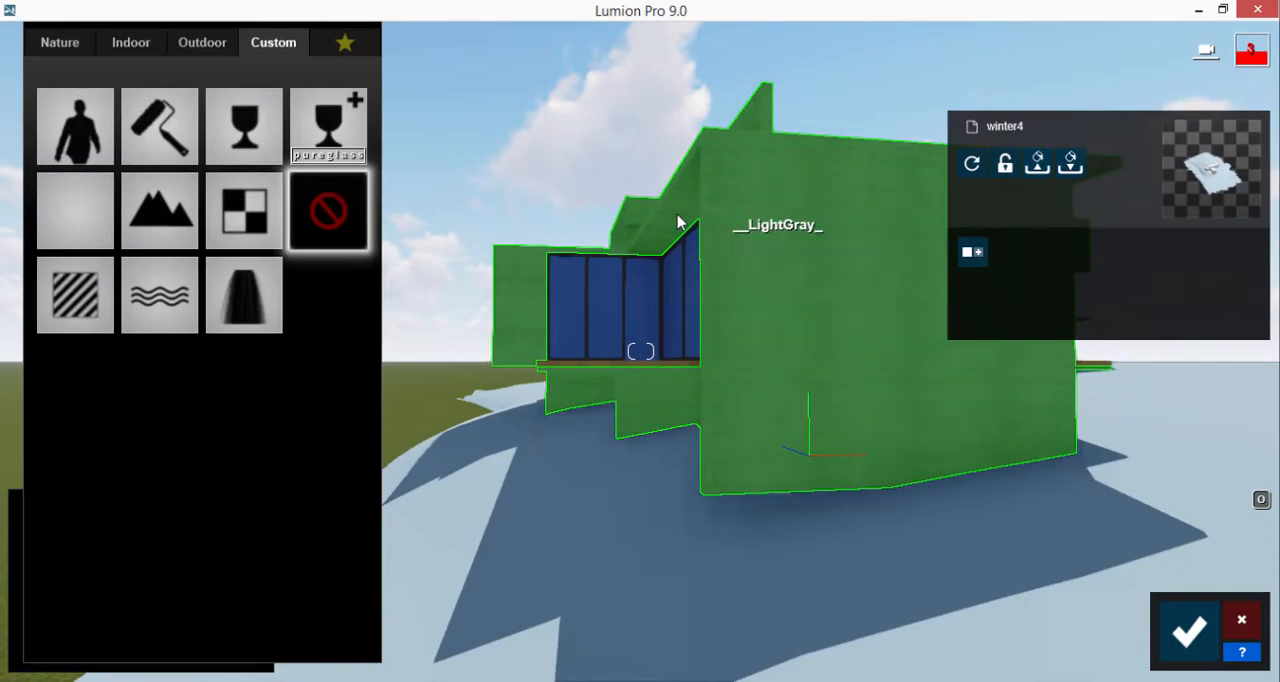
Assign a panelled outdoor concrete material to the house's light gray walls
{"action": "left_click", "coordinate": [202, 43]}
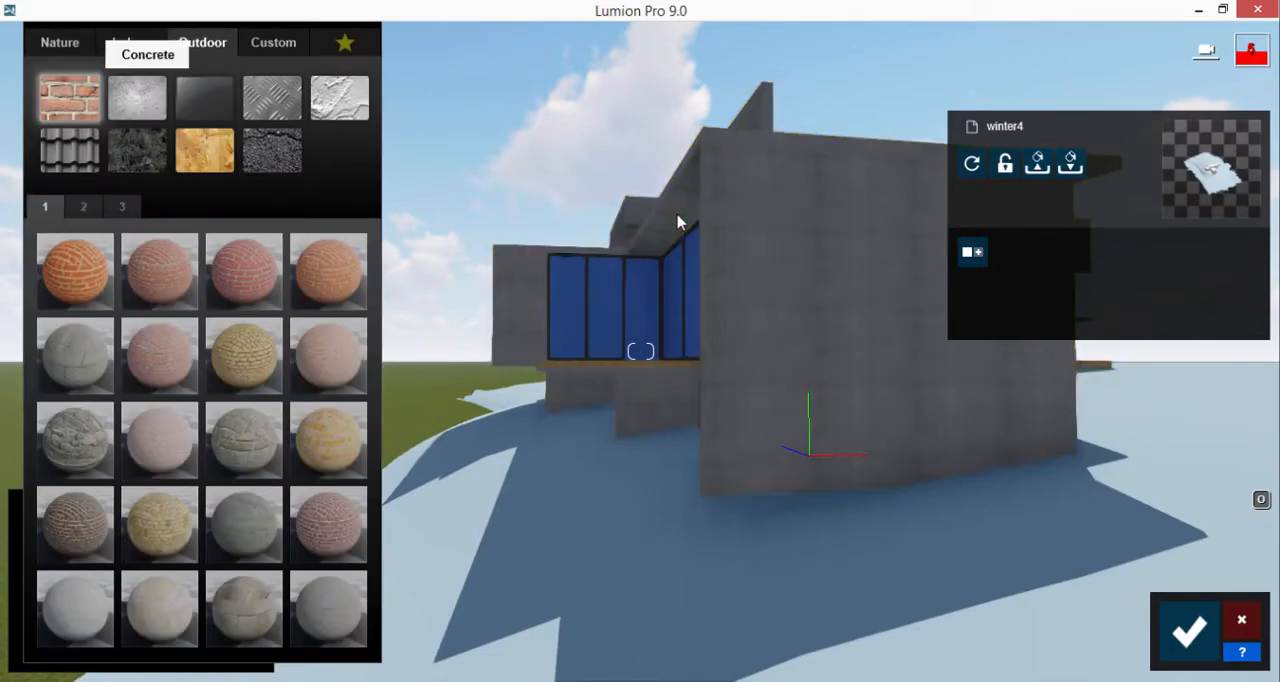
{"action": "left_click", "coordinate": [137, 97]}
{"action": "left_click", "coordinate": [328, 270]}
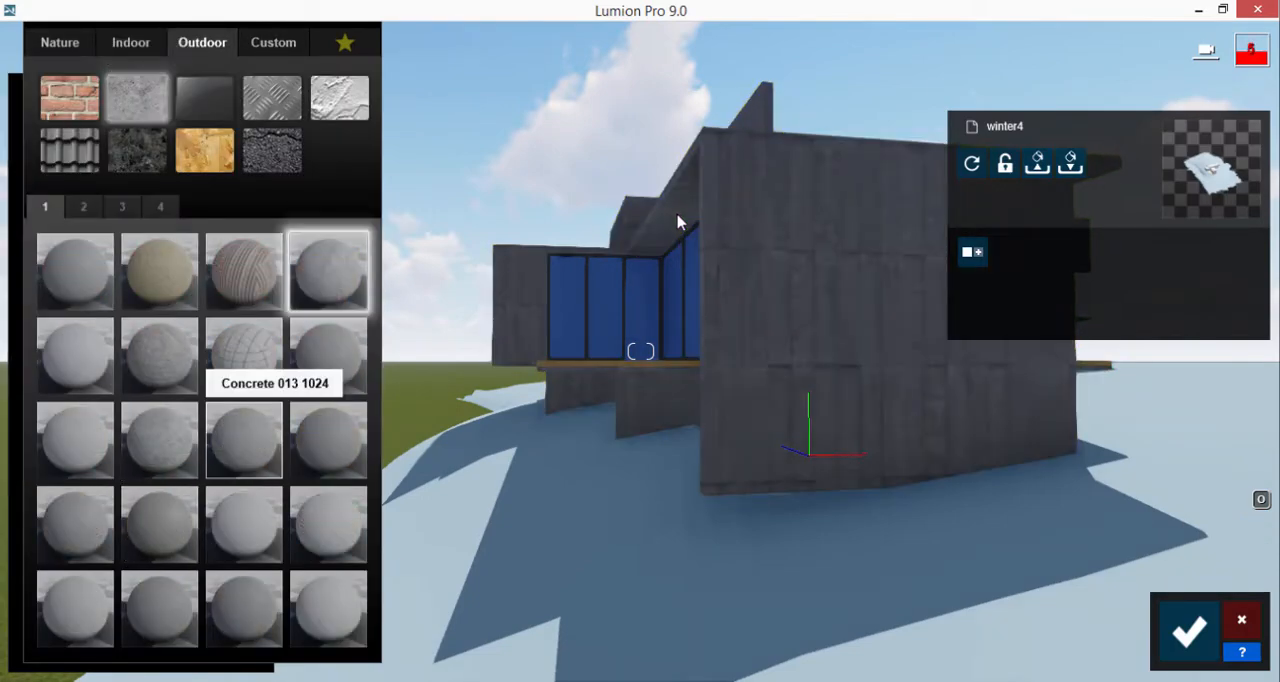
{"action": "left_click", "coordinate": [328, 607]}
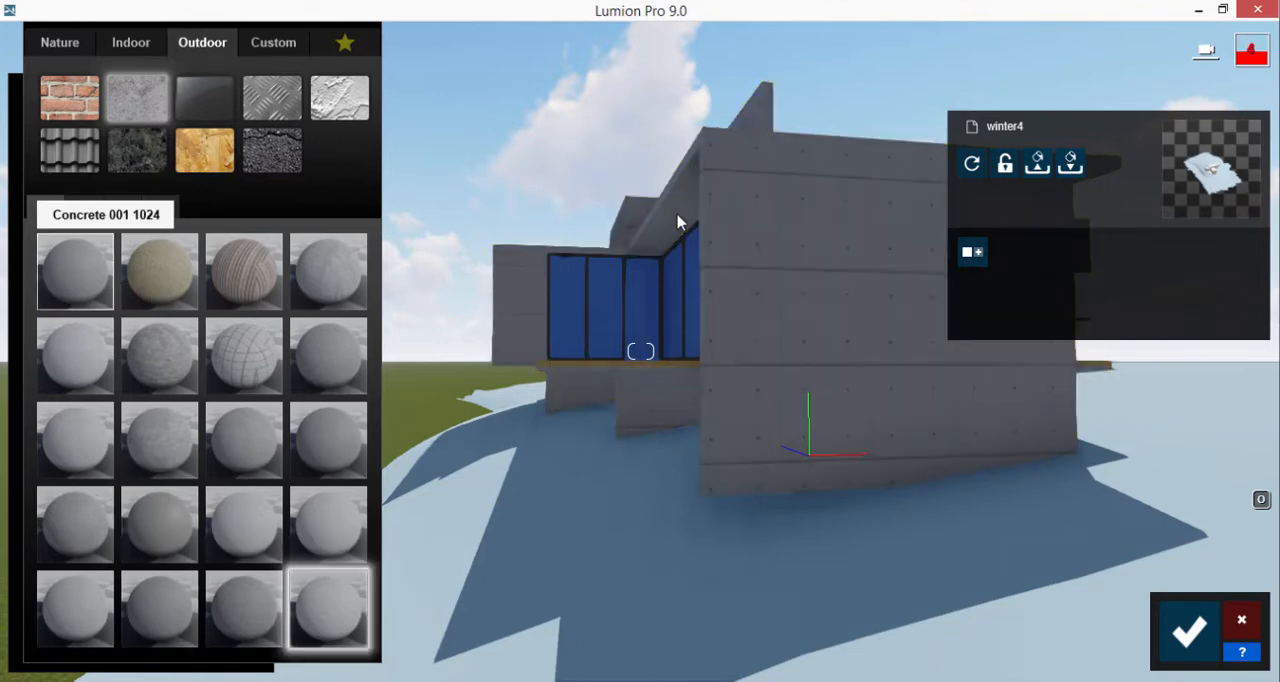
Try other concretes on the walls, including Concrete 023 1024, Concrete 045 1024 and Concrete 048 1024
{"action": "left_click", "coordinate": [75, 270]}
{"action": "left_click", "coordinate": [84, 207]}
{"action": "left_click", "coordinate": [75, 270]}
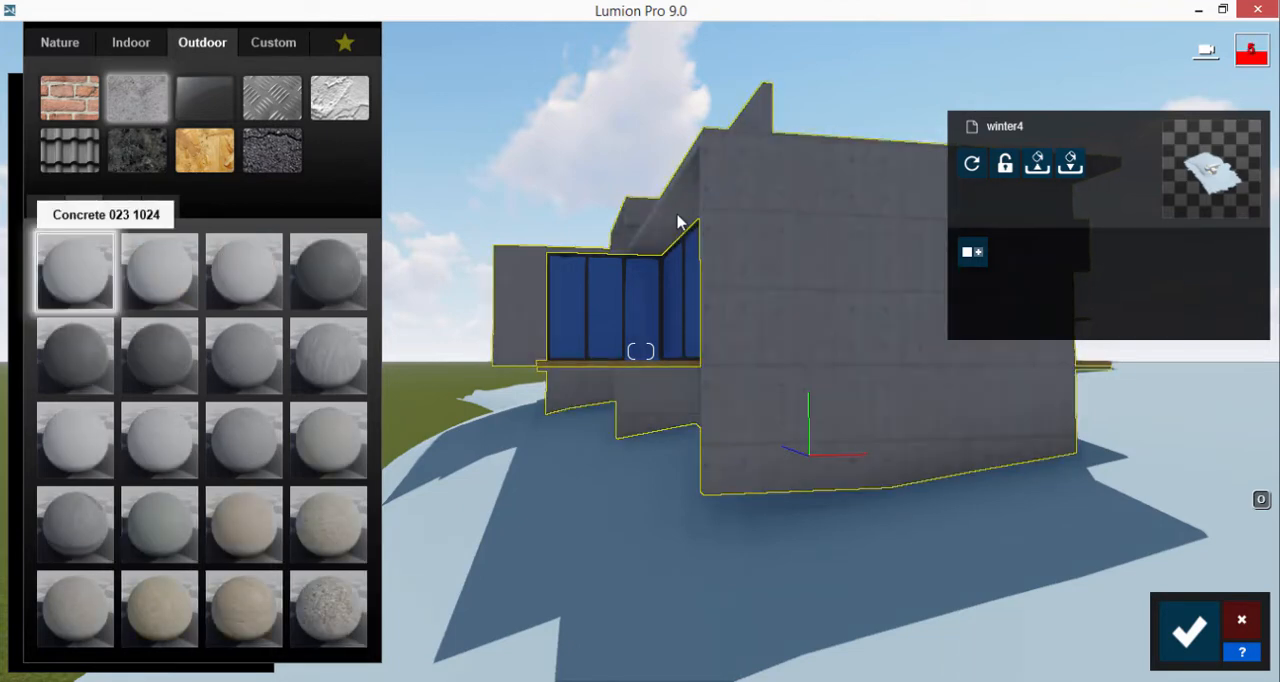
{"action": "left_click", "coordinate": [159, 270]}
{"action": "left_click", "coordinate": [244, 270]}
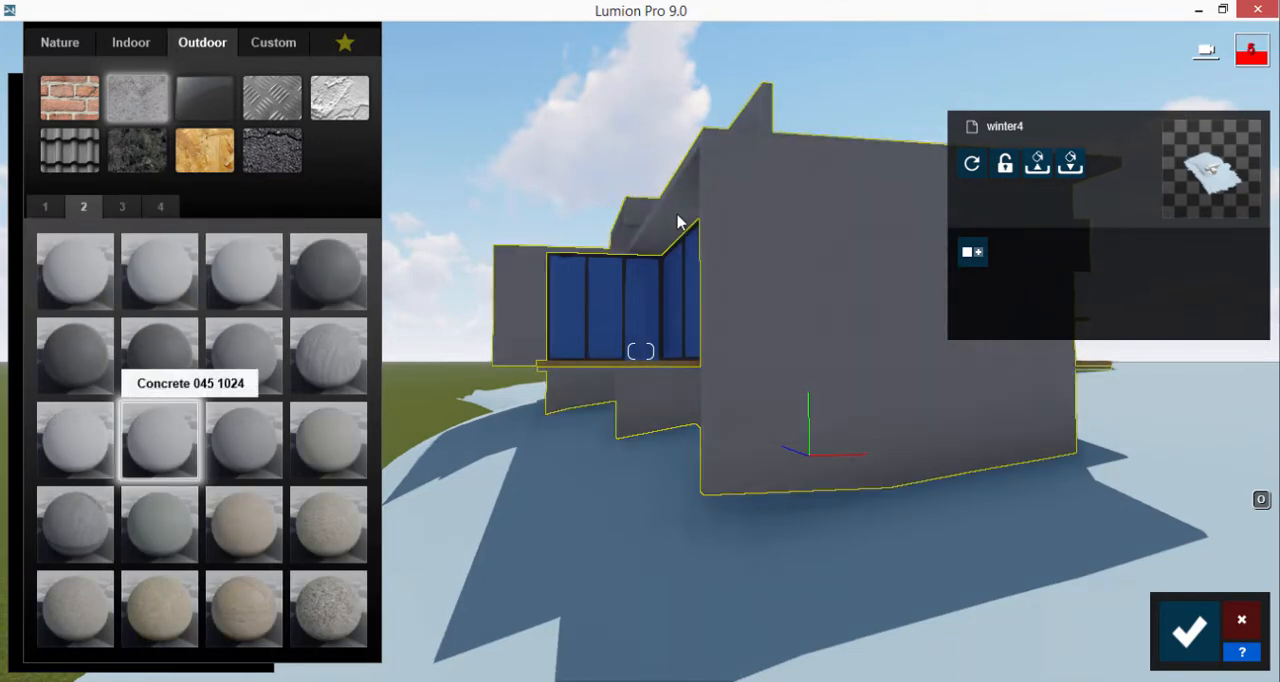
{"action": "left_click", "coordinate": [75, 440]}
{"action": "left_click", "coordinate": [159, 524]}
{"action": "left_click", "coordinate": [75, 524]}
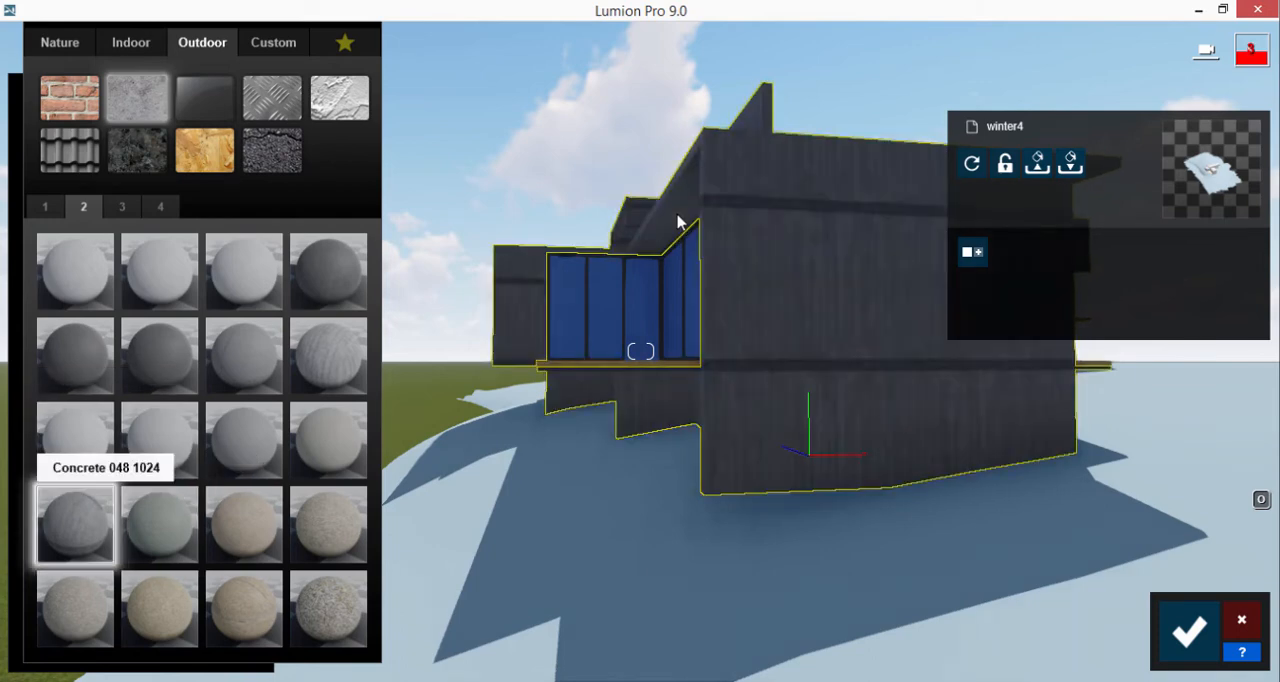
{"action": "left_click", "coordinate": [328, 440]}
Try Poliigon concretes on the walls, including Polii Concrete 32 2k and Polii Concrete Plates 02 VAR1 2K
{"action": "left_click", "coordinate": [122, 207]}
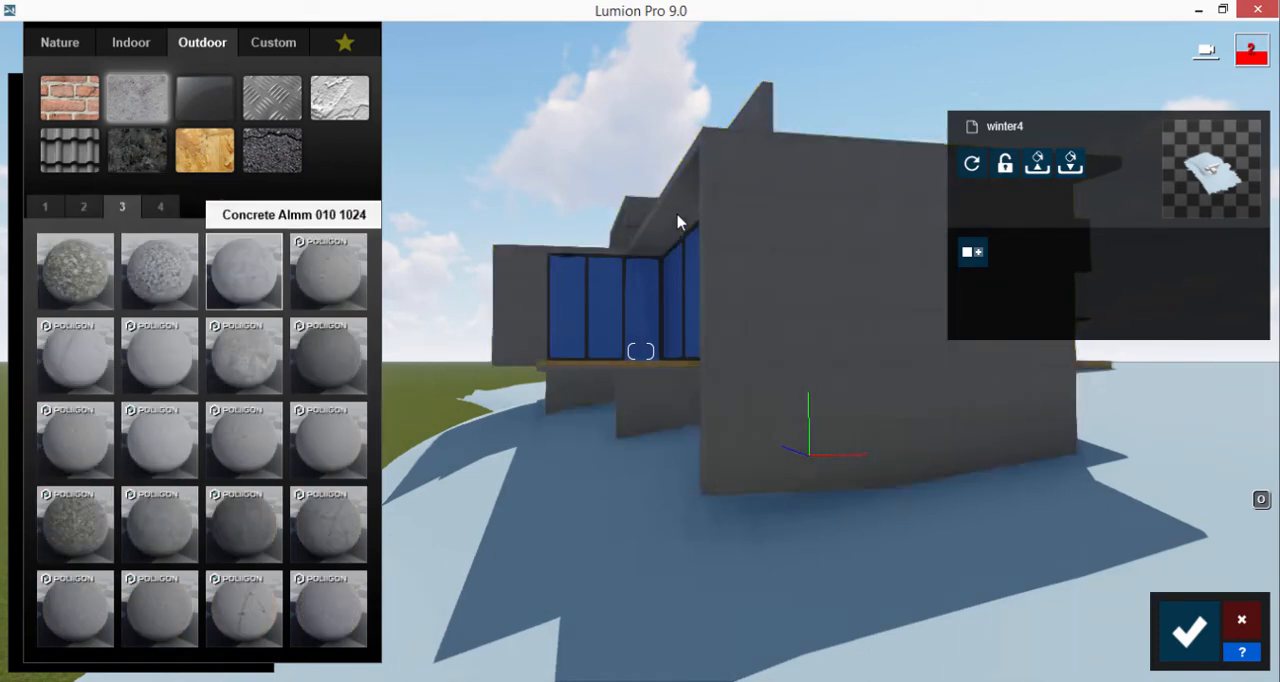
{"action": "left_click", "coordinate": [159, 355]}
{"action": "left_click", "coordinate": [75, 355]}
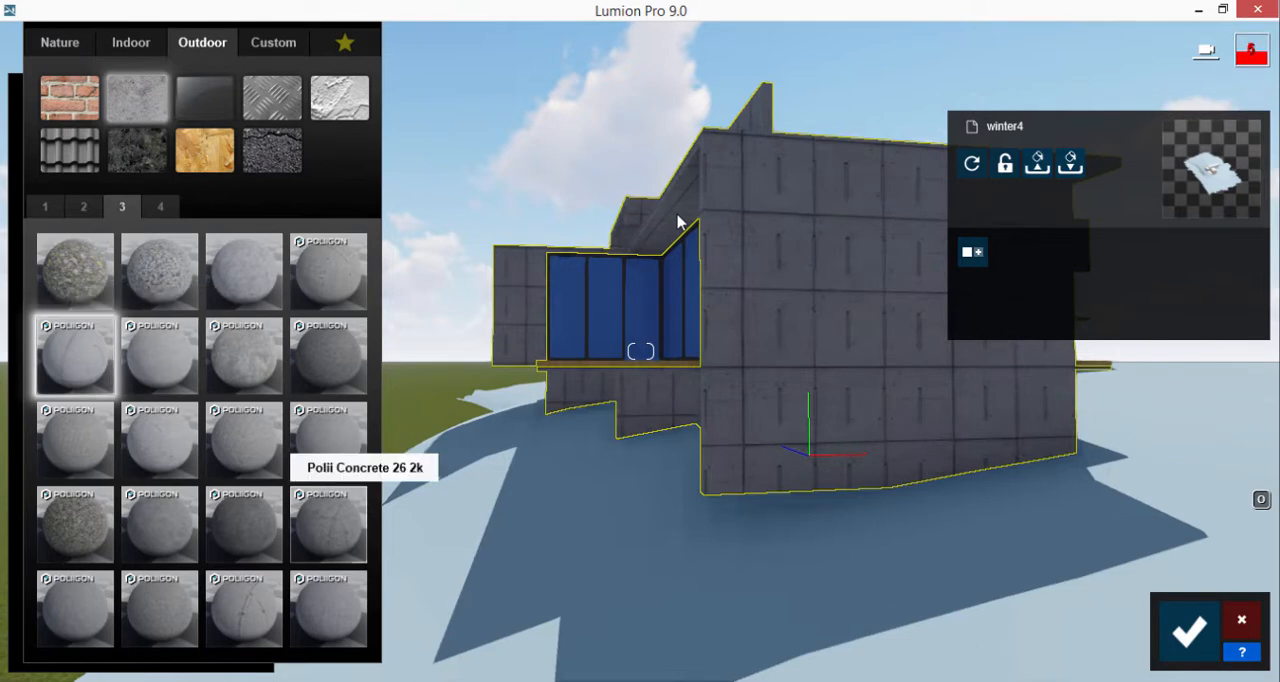
{"action": "left_click", "coordinate": [328, 524]}
{"action": "left_click", "coordinate": [243, 608]}
{"action": "left_click", "coordinate": [328, 608]}
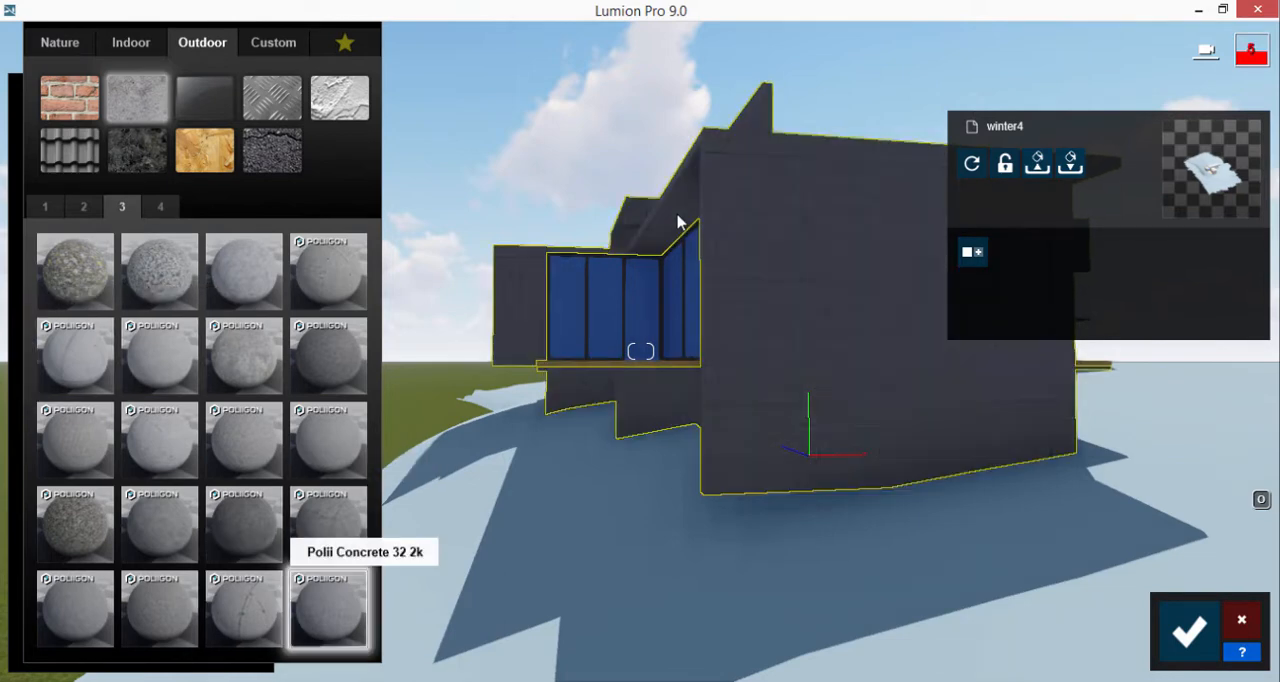
{"action": "left_click", "coordinate": [75, 608]}
{"action": "left_click", "coordinate": [160, 207]}
{"action": "left_click", "coordinate": [159, 271]}
{"action": "left_click", "coordinate": [75, 271]}
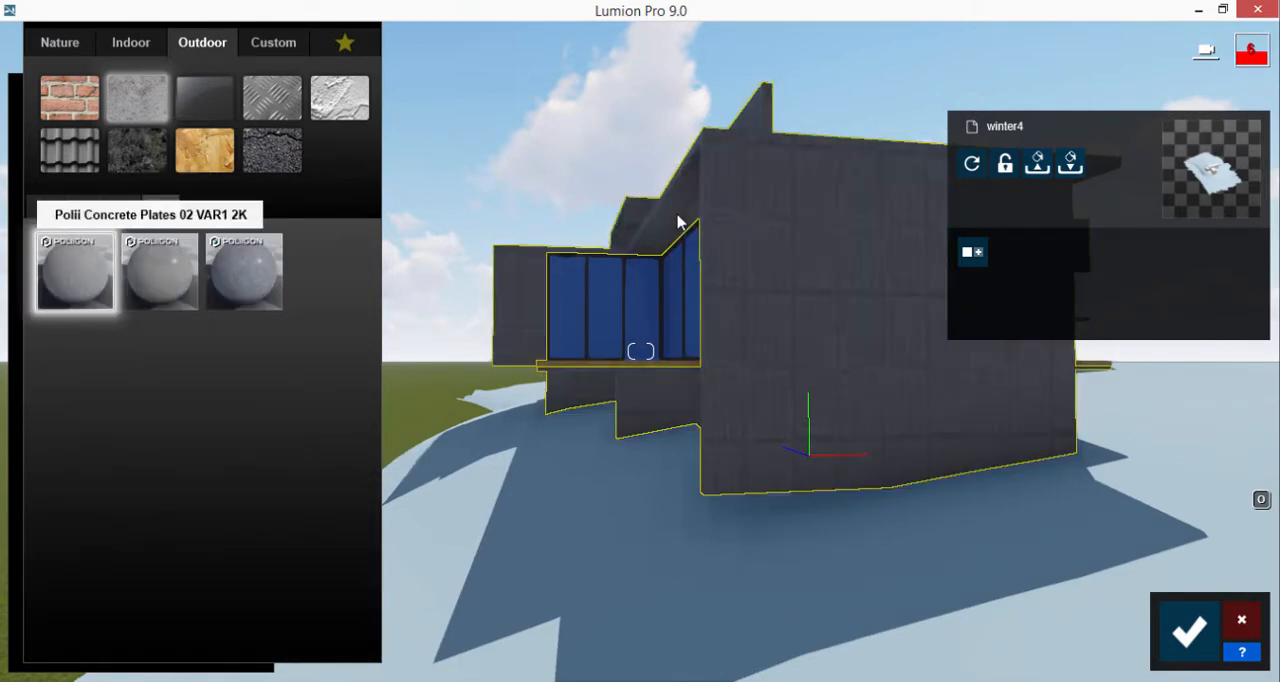
Compare a few more concretes on the walls and settle on Concrete 025 1024
{"action": "left_click", "coordinate": [83, 206]}
{"action": "left_click", "coordinate": [159, 440]}
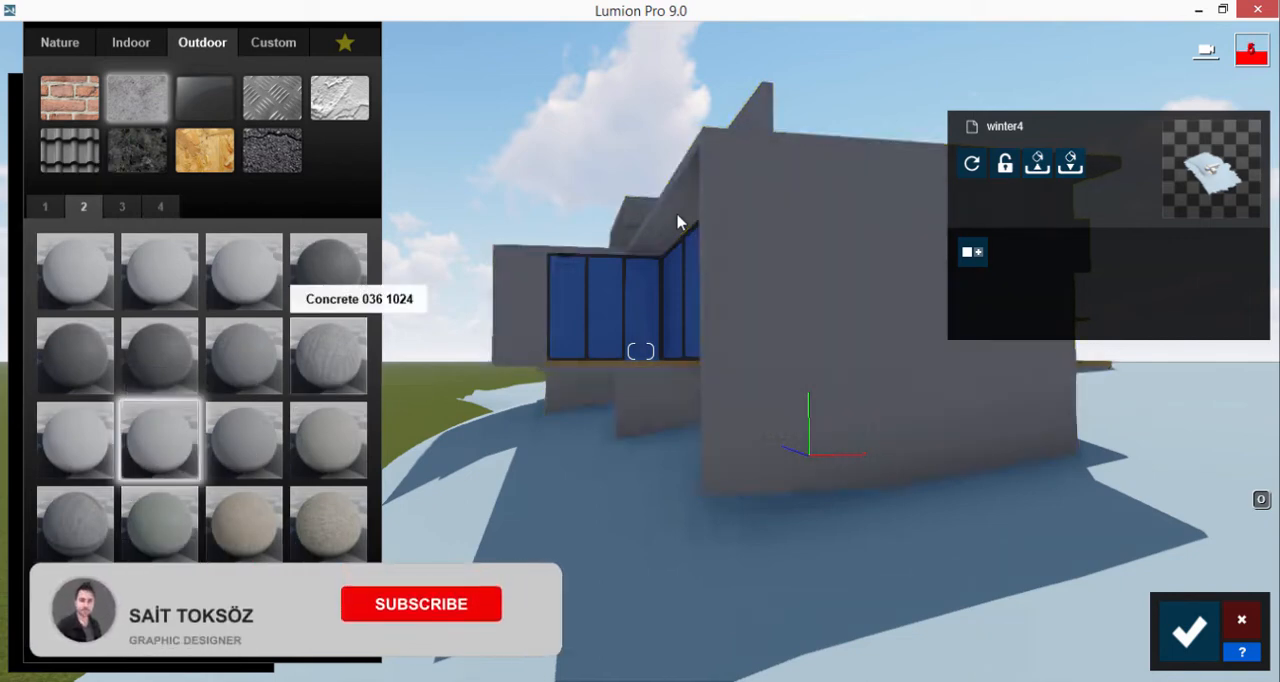
{"action": "left_click", "coordinate": [328, 355]}
{"action": "left_click", "coordinate": [122, 207]}
{"action": "left_click", "coordinate": [243, 608]}
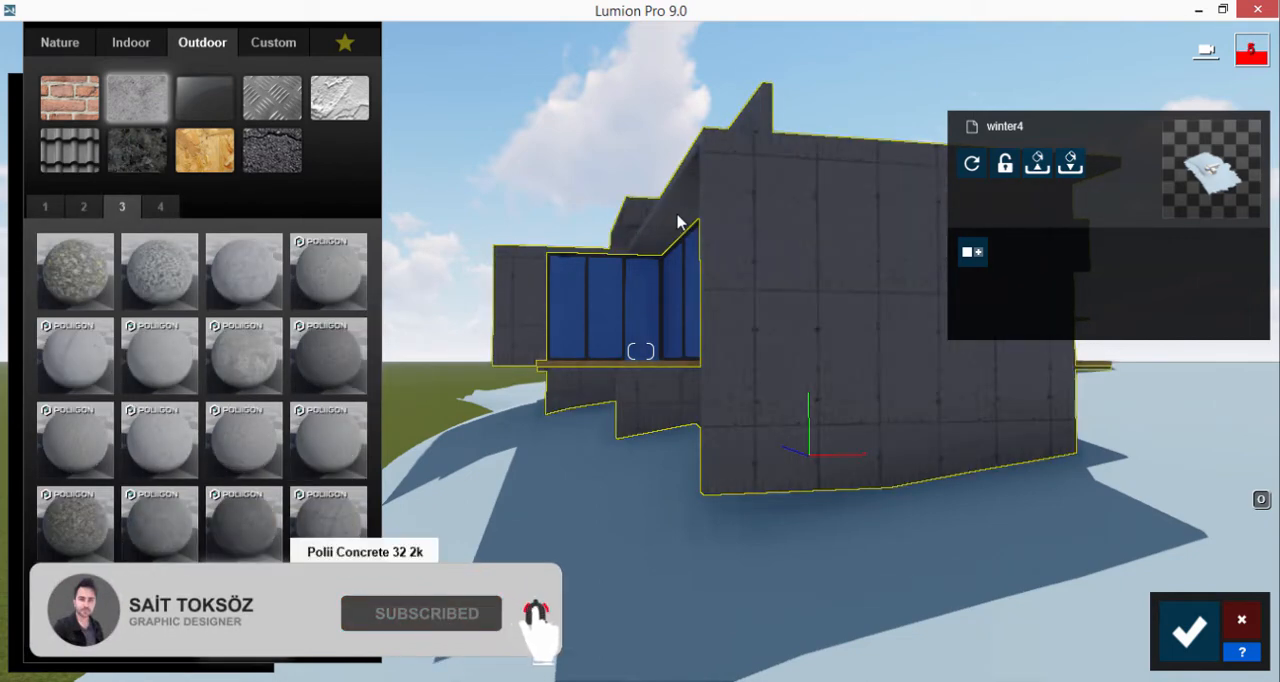
{"action": "left_click", "coordinate": [159, 440]}
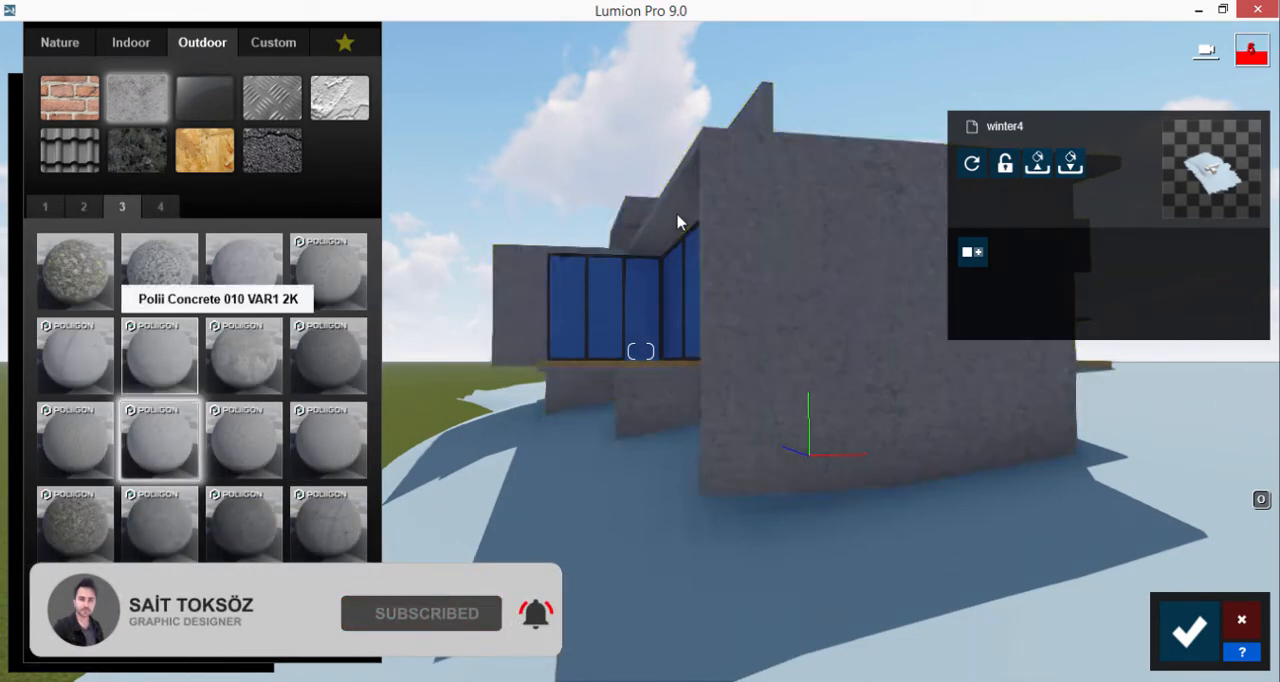
{"action": "left_click", "coordinate": [159, 355]}
{"action": "left_click", "coordinate": [75, 355]}
{"action": "left_click", "coordinate": [83, 206]}
{"action": "left_click", "coordinate": [243, 271]}
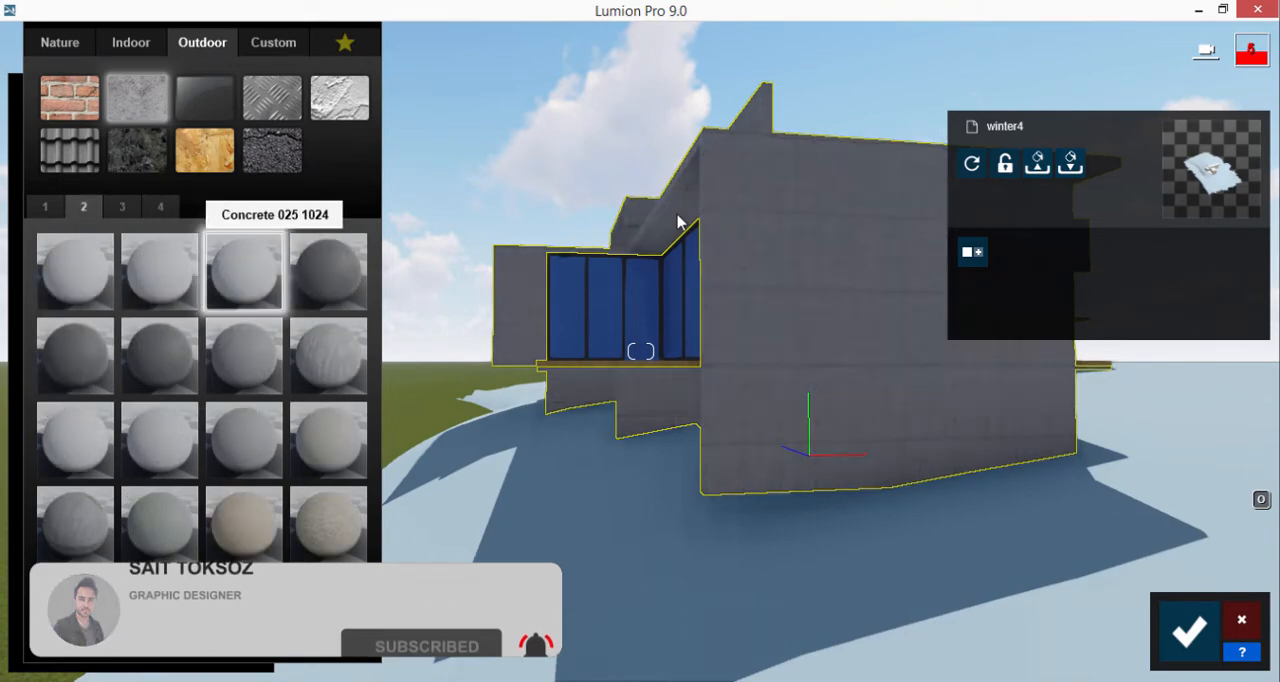
Replace the blue window material with the custom Glass material
{"action": "left_click", "coordinate": [682, 306]}
{"action": "left_click", "coordinate": [243, 128]}
Apply the indoor wood material Polii Wood Fine 018 VAR1 3K to the terrace deck
{"action": "key", "text": "w"}
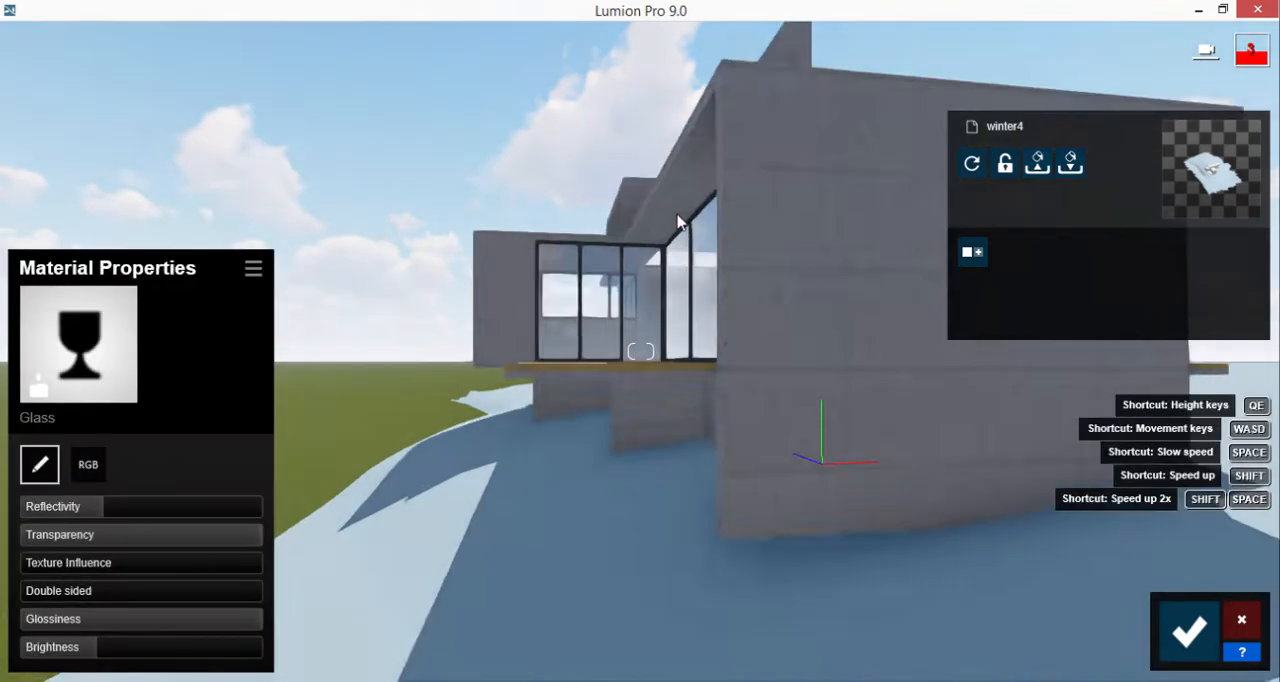
{"action": "key", "text": "w"}
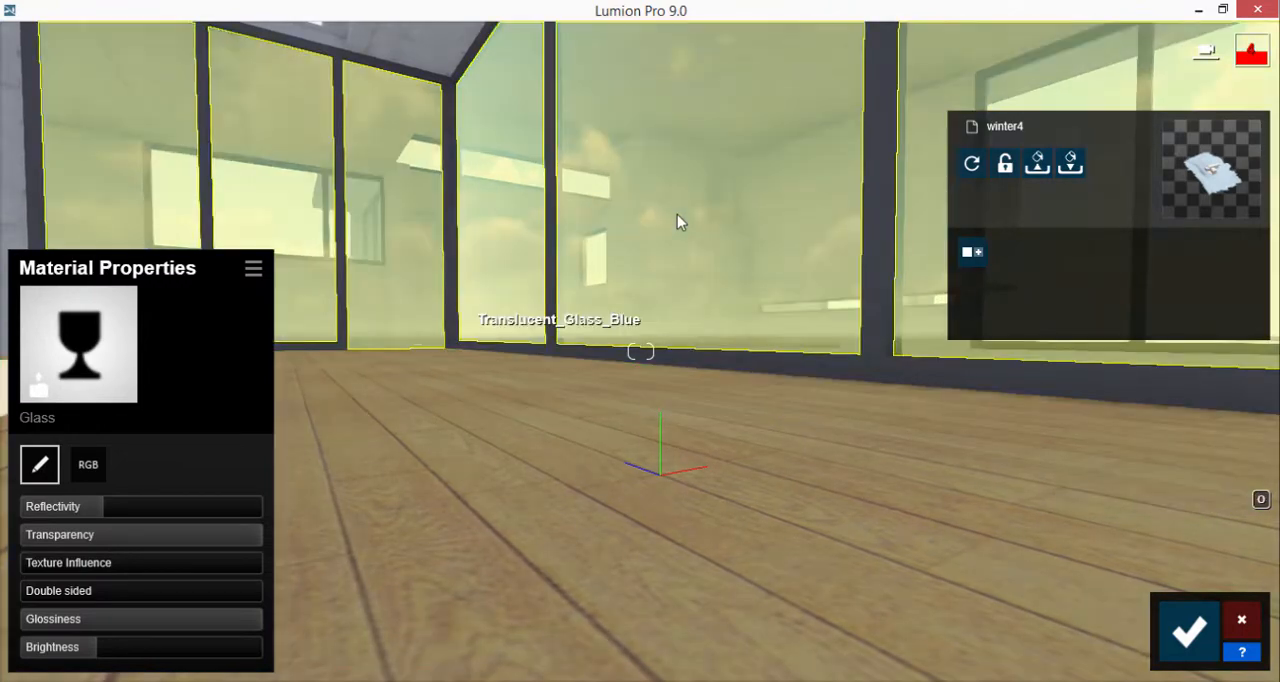
{"action": "left_click", "coordinate": [600, 450]}
{"action": "left_click", "coordinate": [131, 42]}
{"action": "left_click", "coordinate": [273, 150]}
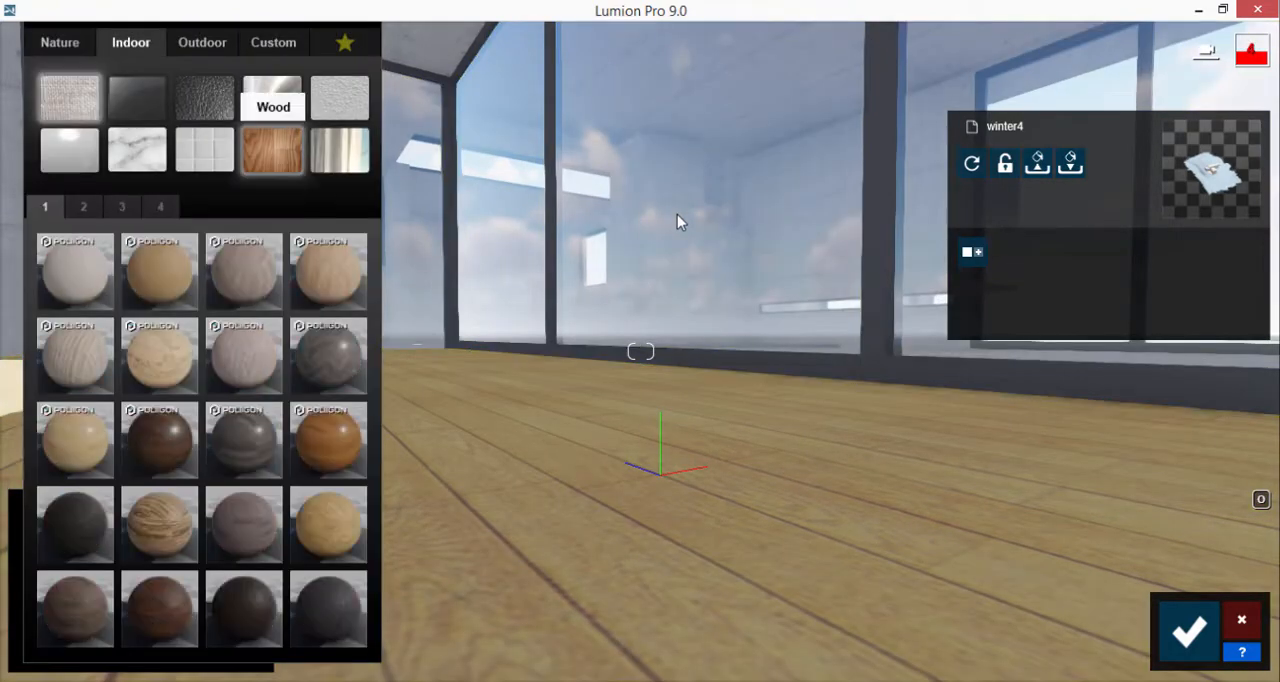
{"action": "left_click", "coordinate": [329, 440]}
{"action": "right_click_drag", "start_coordinate": [640, 400], "coordinate": [760, 480]}
{"action": "key", "text": "s"}
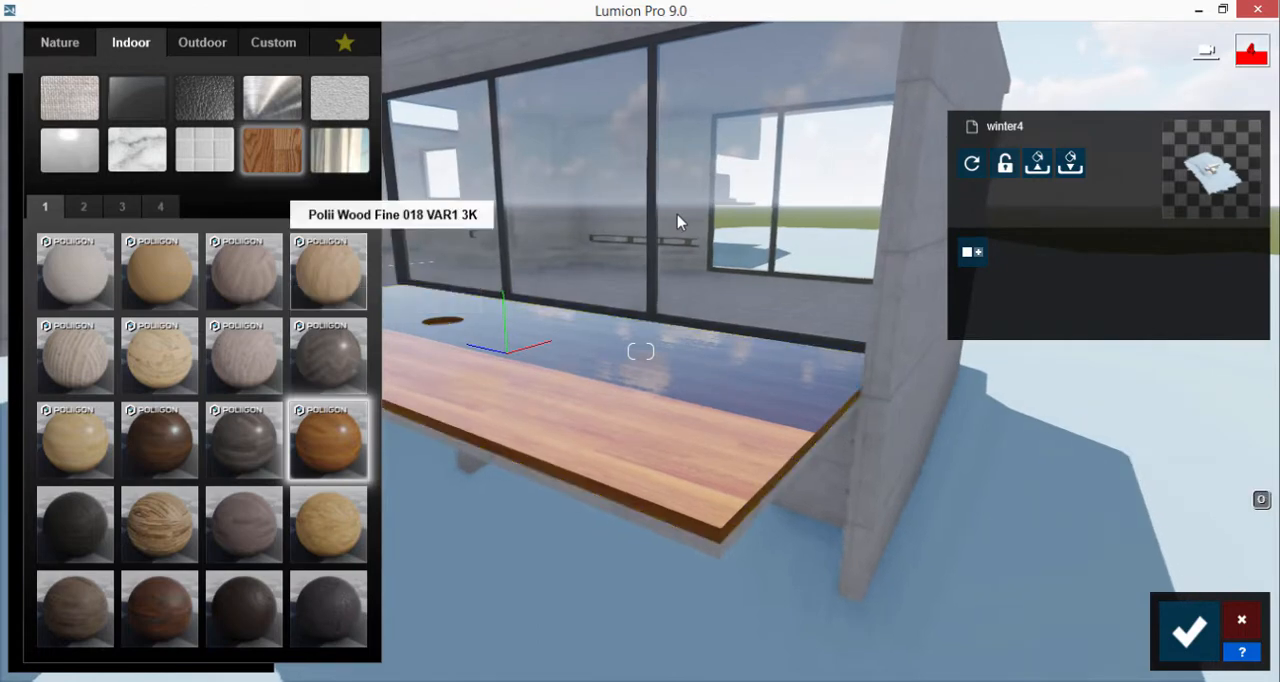
{"action": "left_click", "coordinate": [329, 268]}
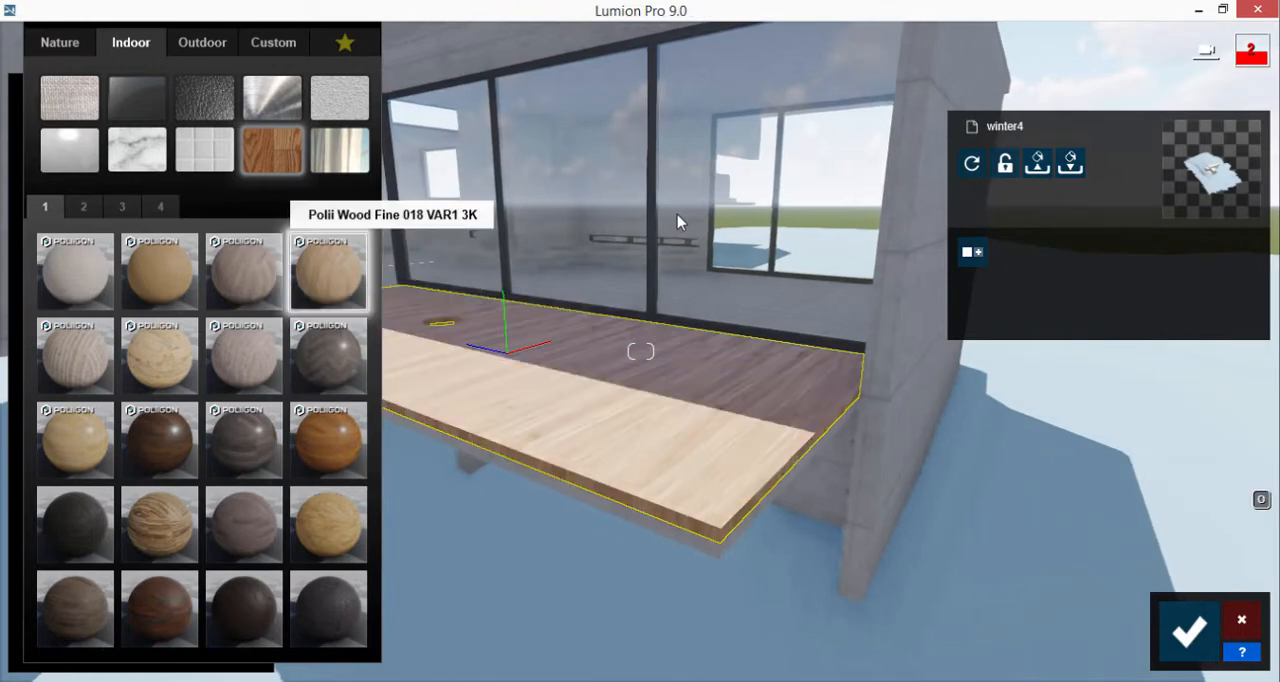
Check the deck and glazing from outside and up close, and save the material changes
{"action": "key", "text": "s"}
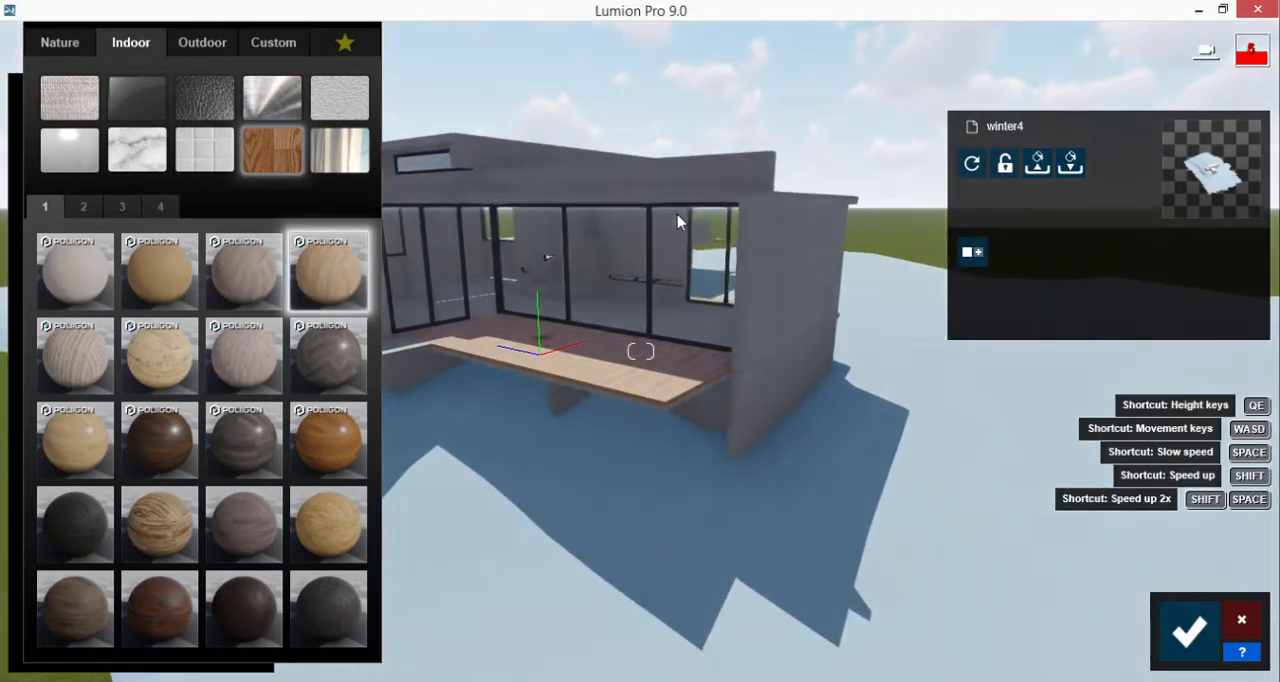
{"action": "key", "text": "w"}
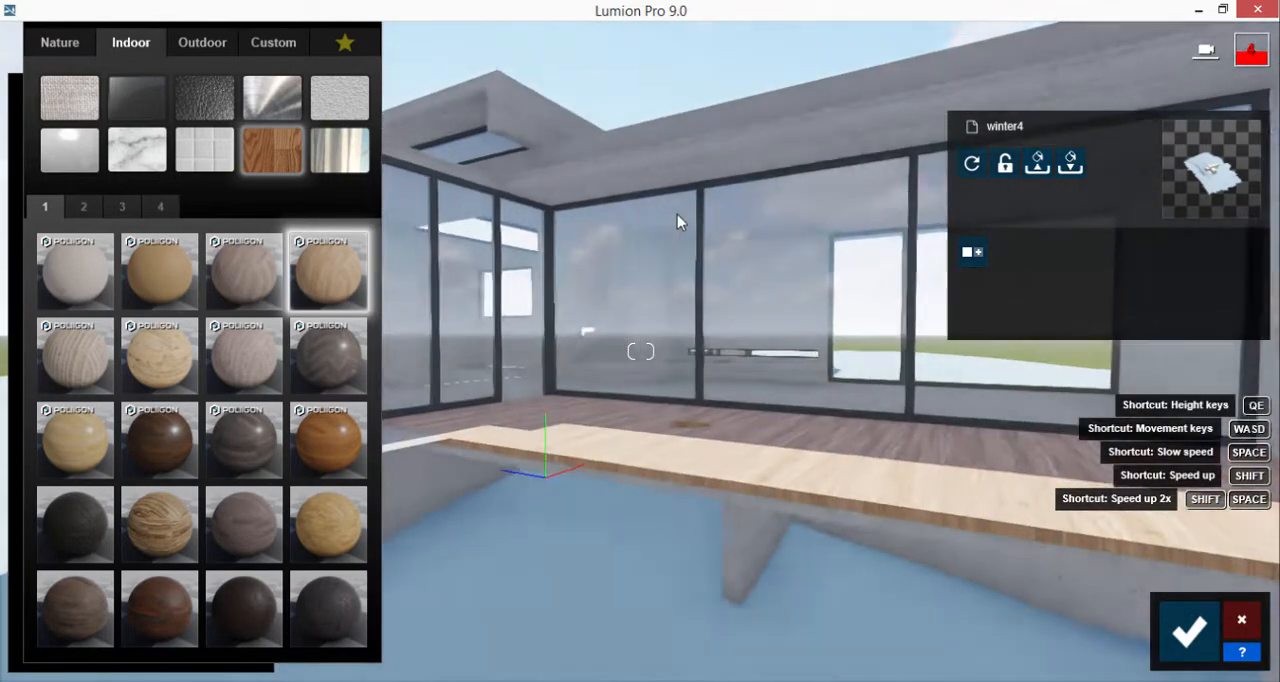
{"action": "key", "text": "w"}
{"action": "right_click_drag", "start_coordinate": [677, 214], "coordinate": [820, 235]}
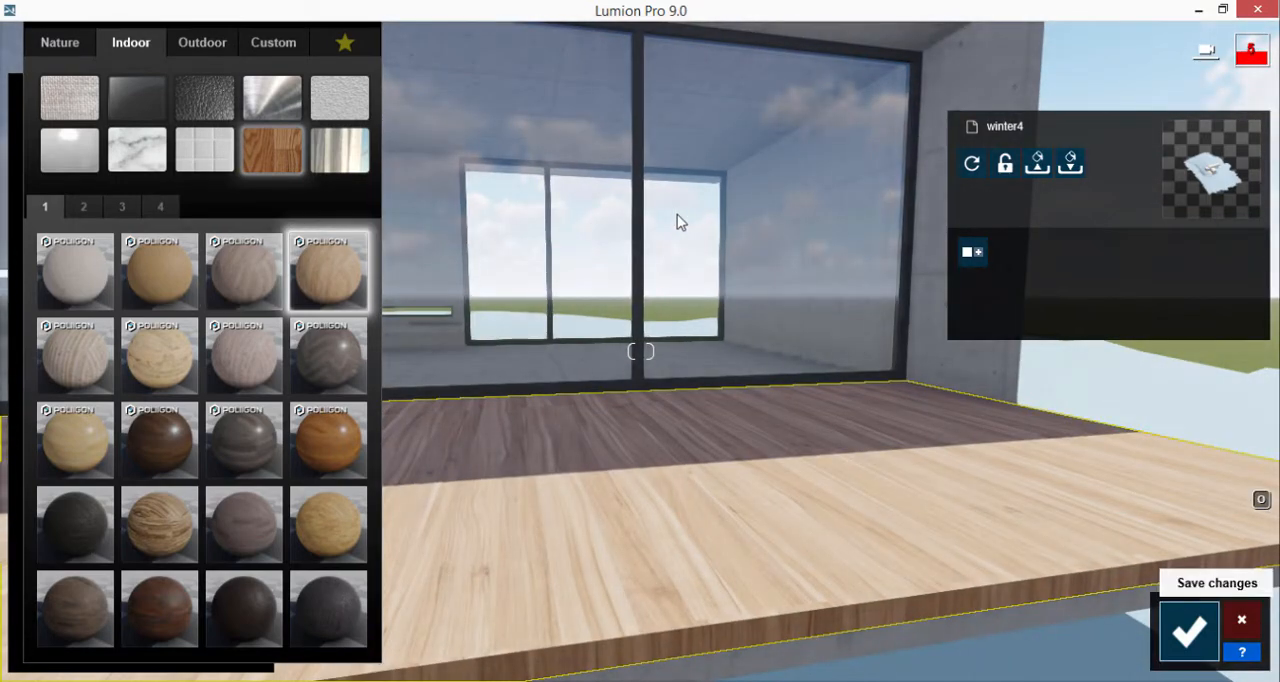
{"action": "left_click", "coordinate": [1189, 630]}
Browse the table models in the indoor object library for one that suits the terrace
{"action": "left_click", "coordinate": [54, 544]}
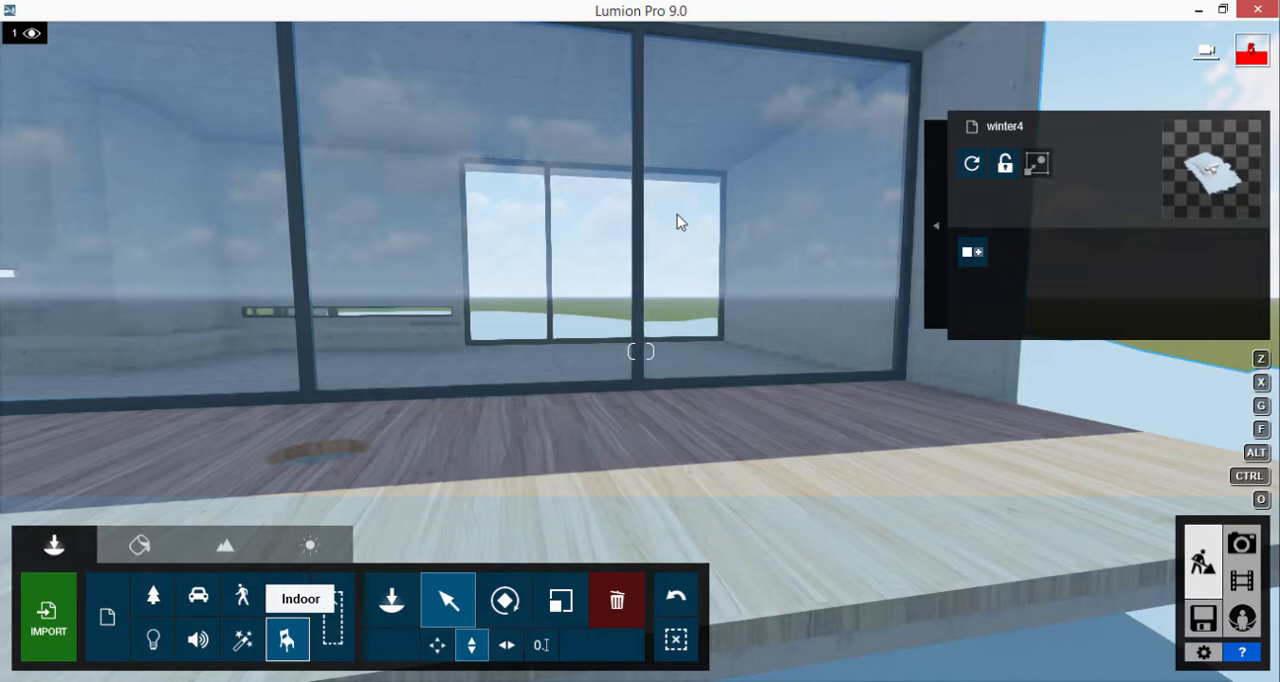
{"action": "left_click", "coordinate": [287, 639]}
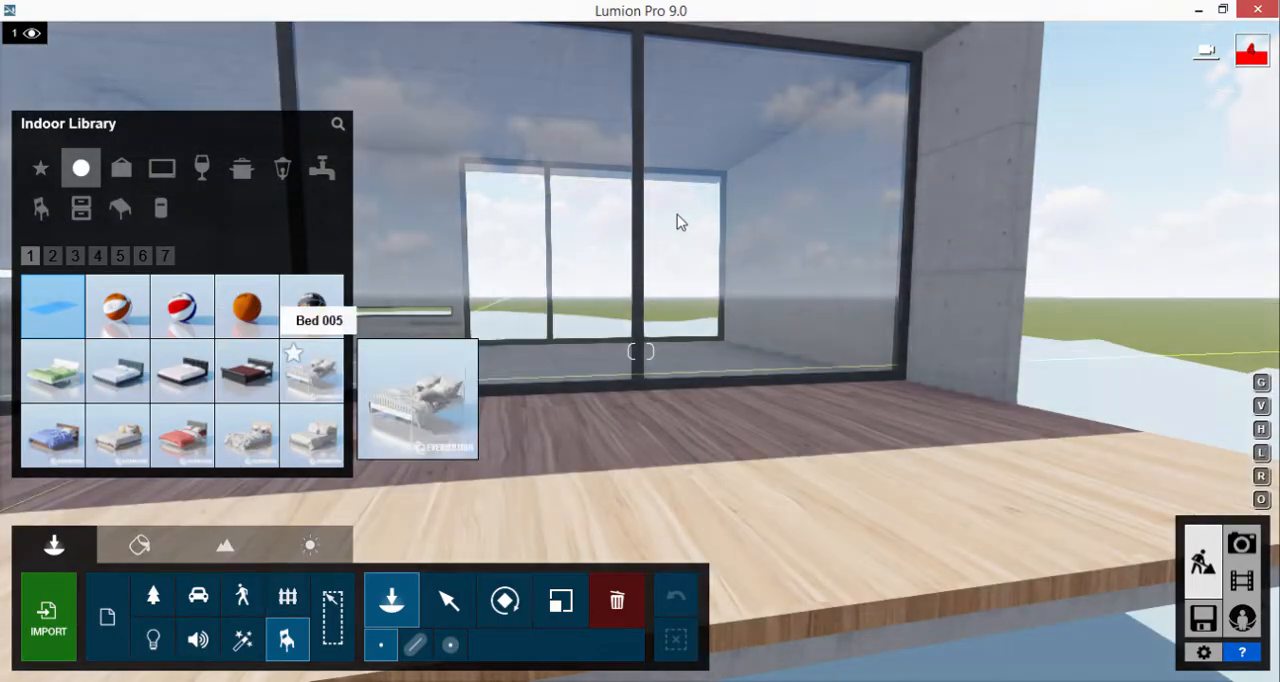
{"action": "left_click", "coordinate": [121, 208]}
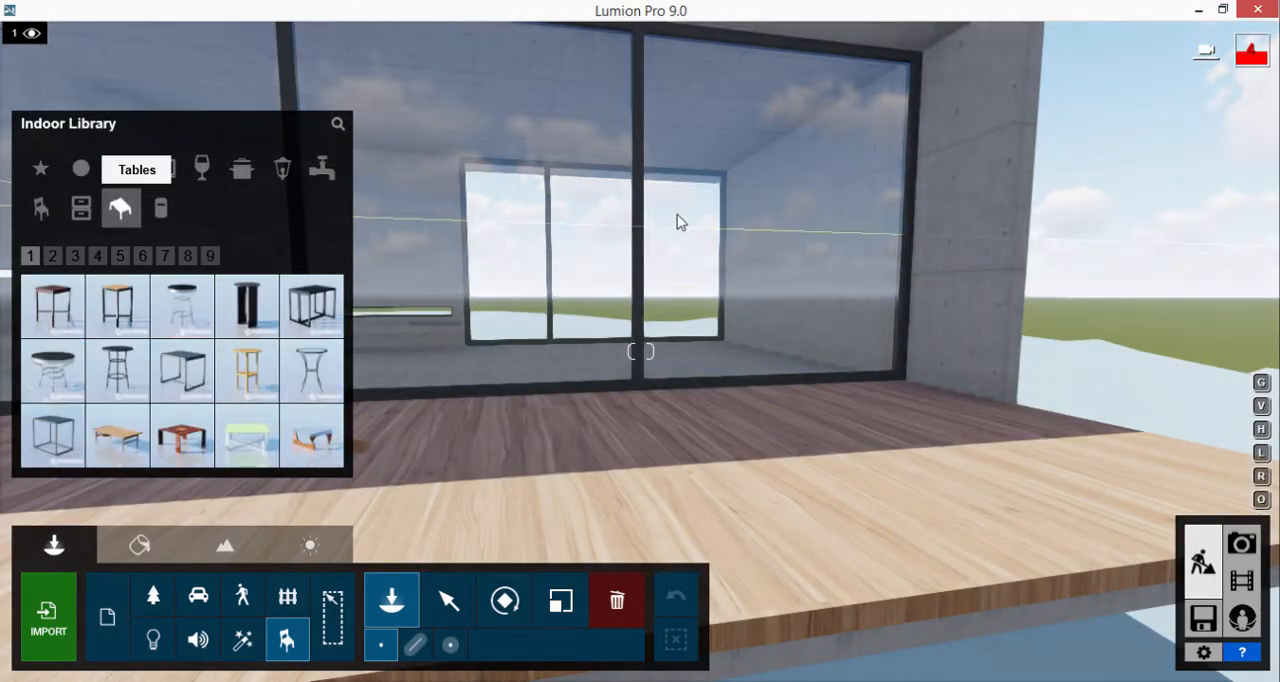
{"action": "left_click", "coordinate": [52, 256]}
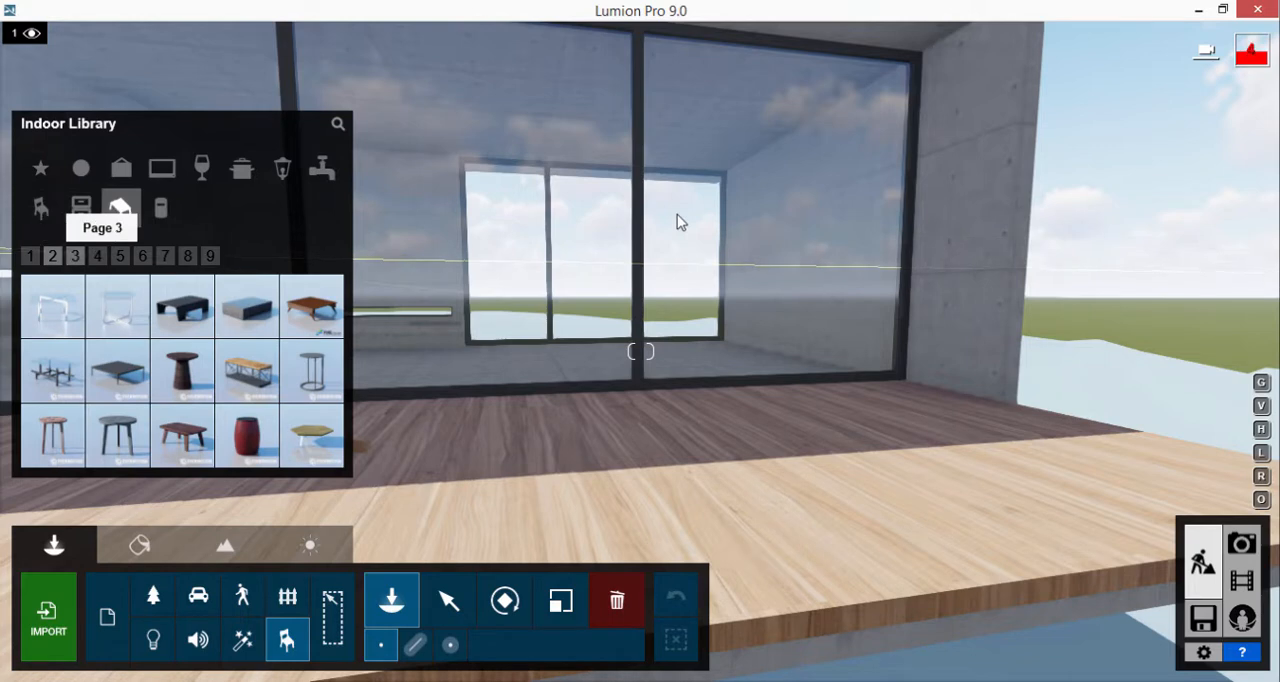
{"action": "left_click", "coordinate": [74, 256]}
{"action": "left_click", "coordinate": [97, 256]}
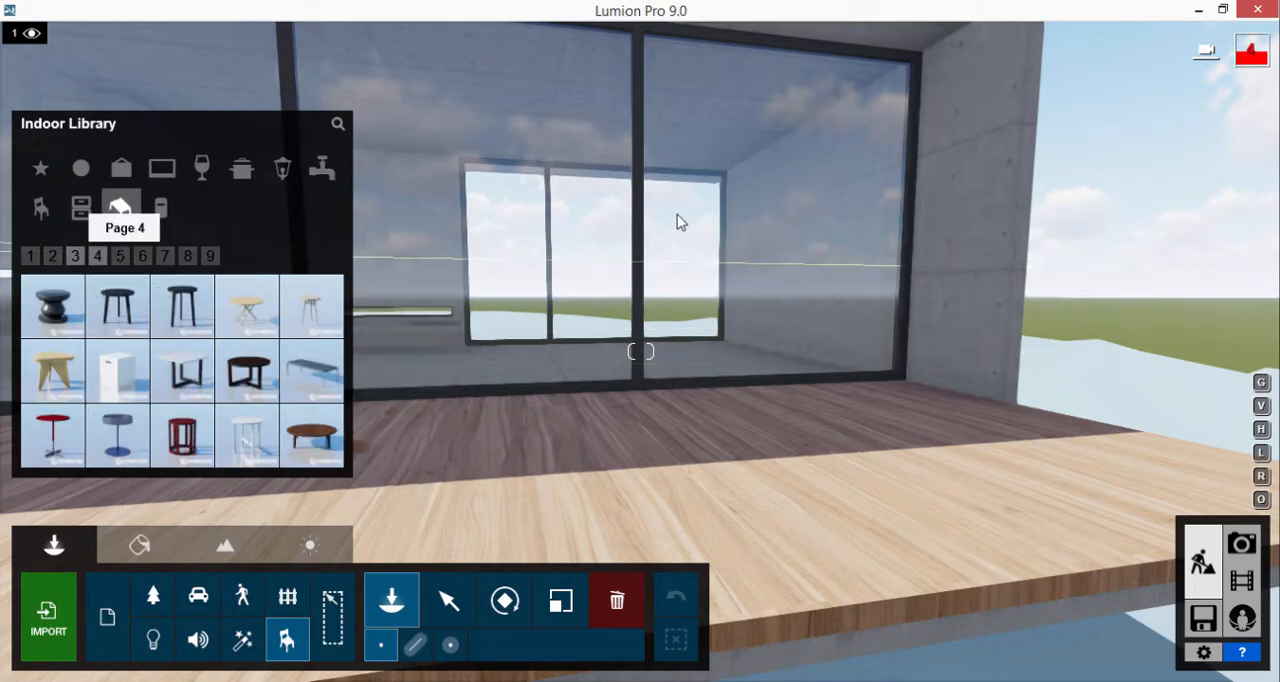
{"action": "left_click", "coordinate": [120, 256]}
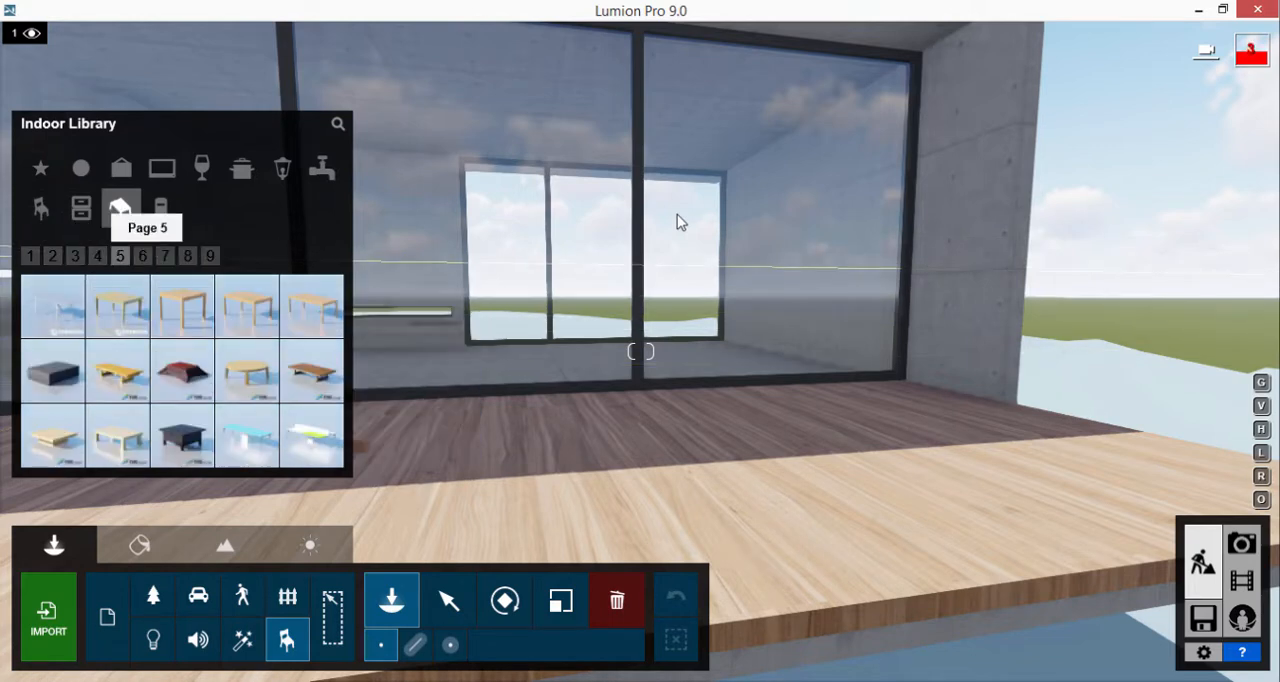
{"action": "left_click", "coordinate": [142, 256]}
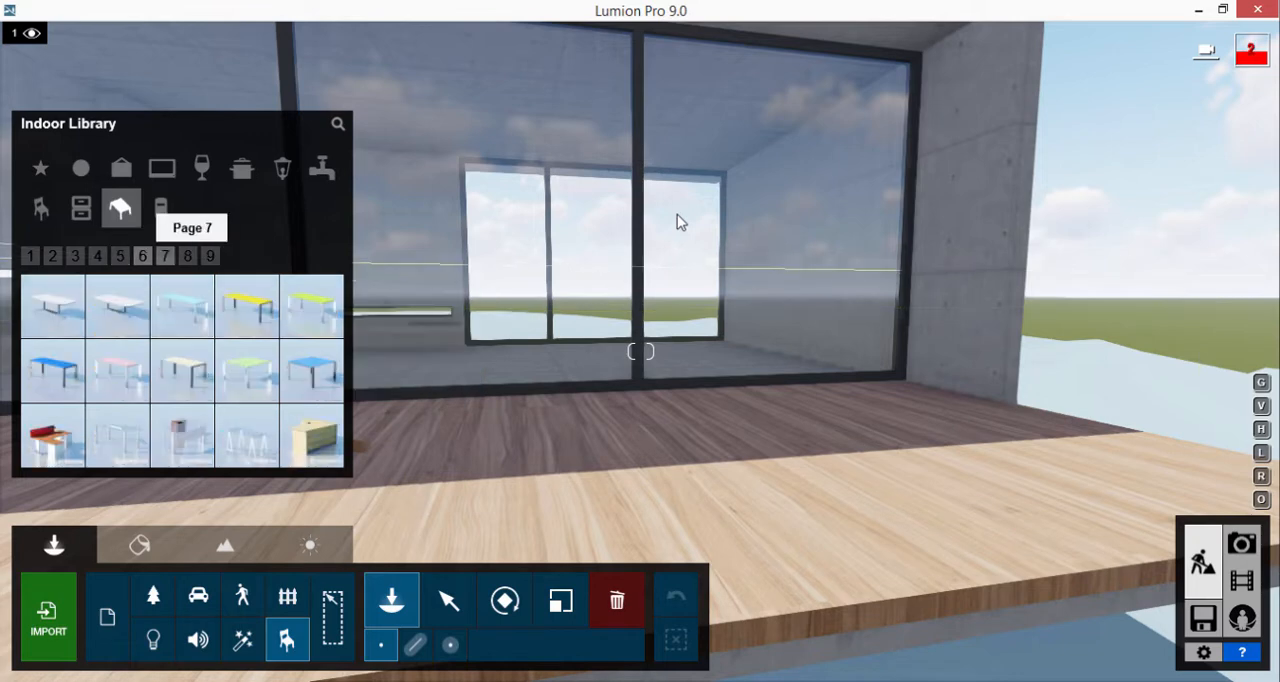
{"action": "left_click", "coordinate": [164, 256]}
{"action": "left_click", "coordinate": [187, 256]}
{"action": "left_click", "coordinate": [210, 256]}
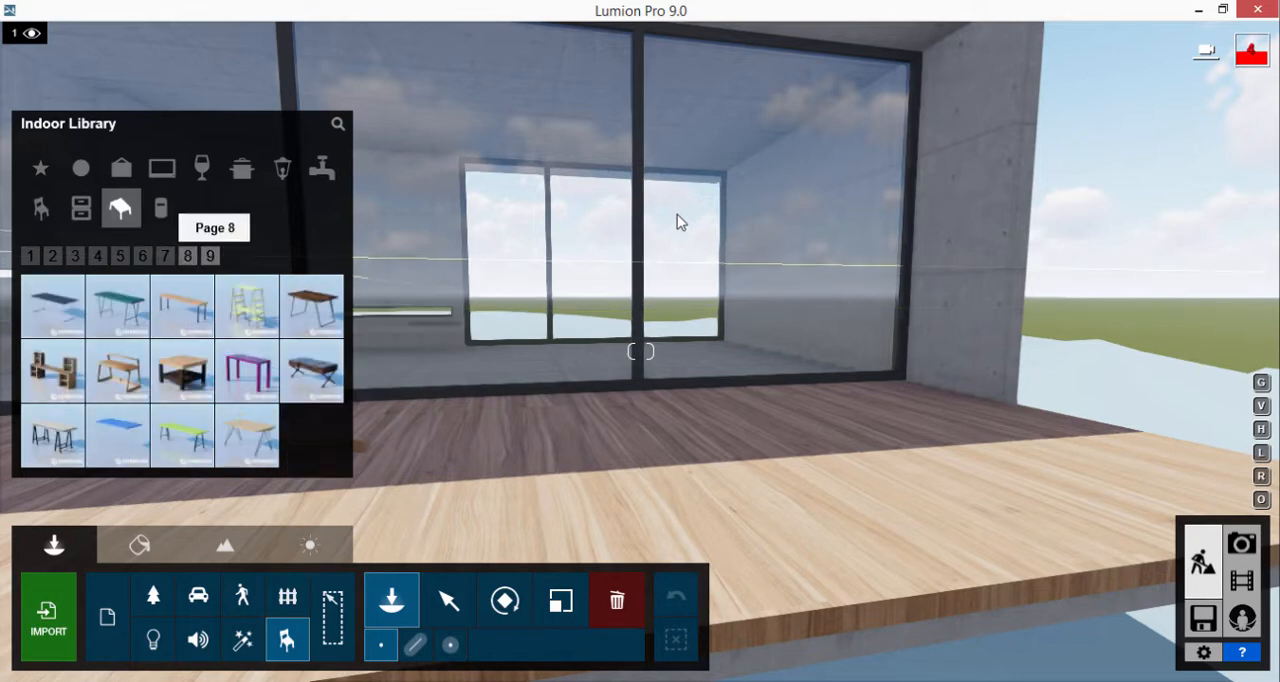
{"action": "left_click", "coordinate": [120, 256]}
{"action": "mouse_move", "coordinate": [170, 295]}
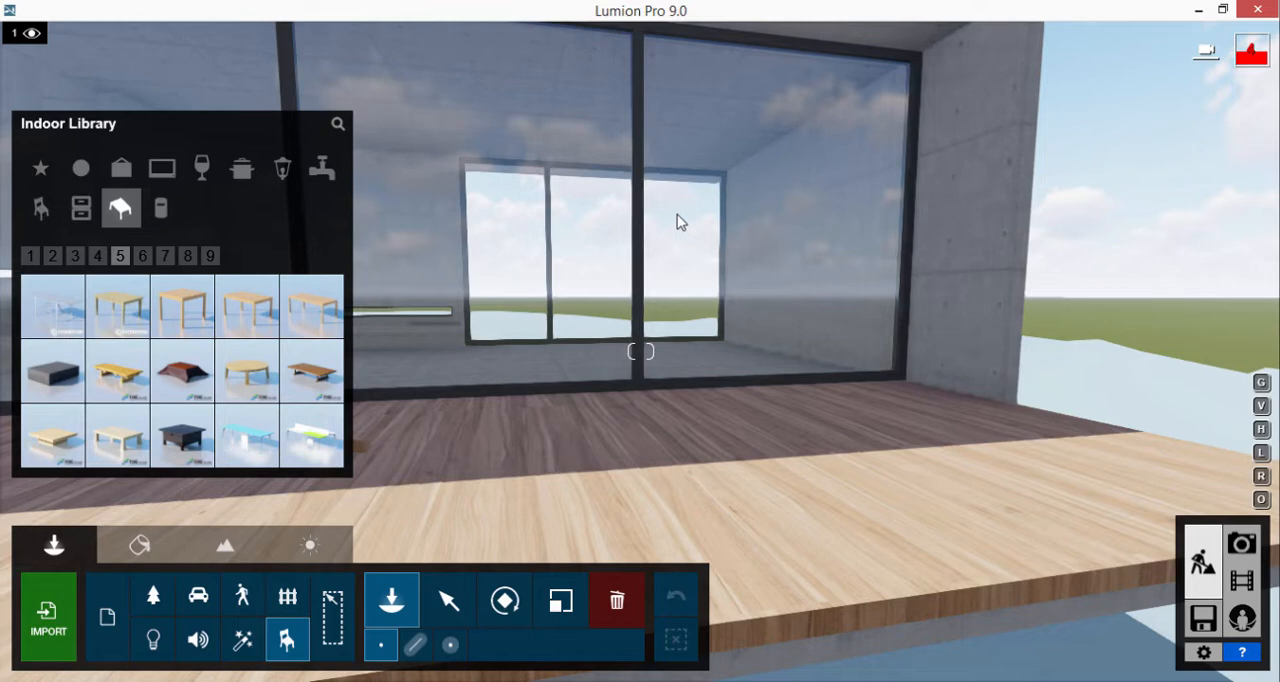
Place the first conifer from the nature library in front of the deck and beyond the house's far corner
{"action": "key", "text": "s"}
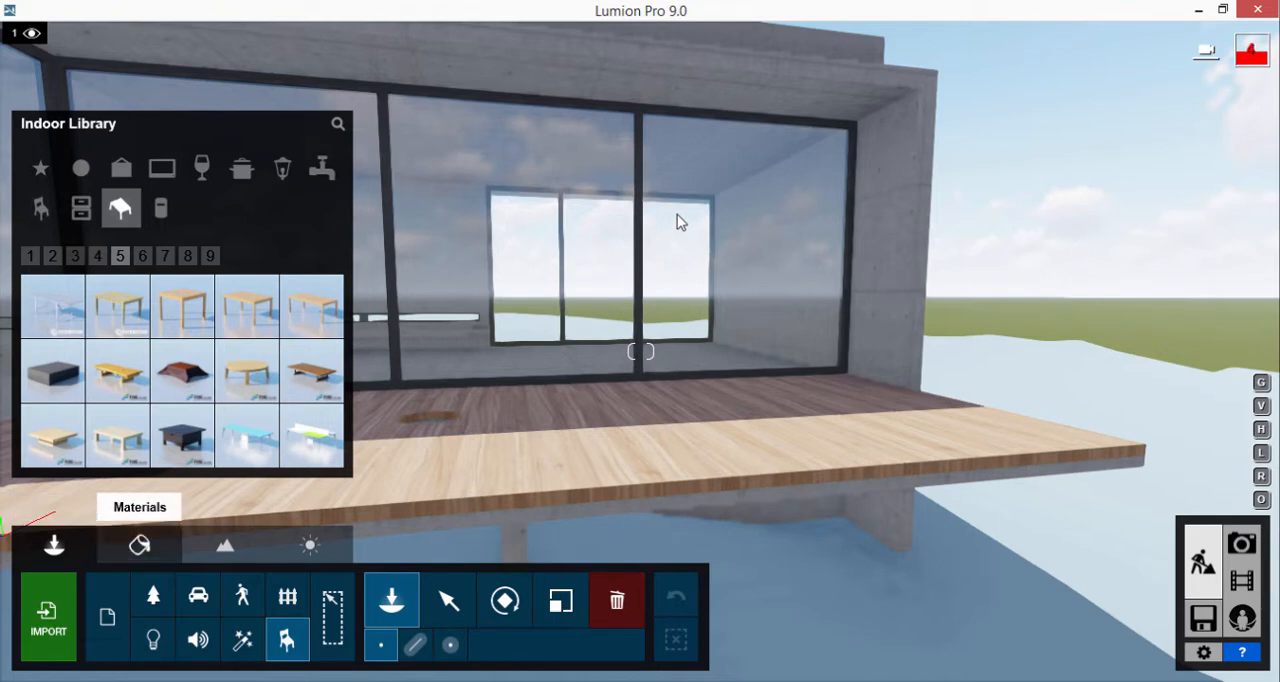
{"action": "left_click", "coordinate": [140, 545]}
{"action": "left_click", "coordinate": [54, 545]}
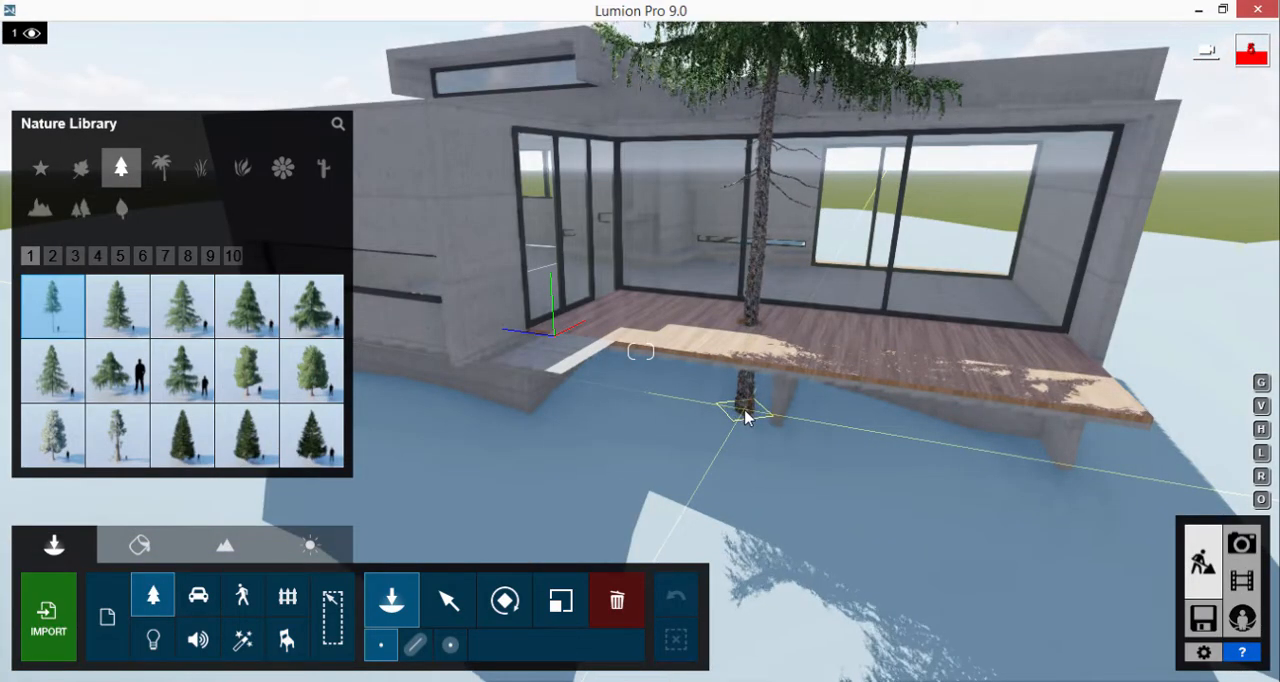
{"action": "left_click", "coordinate": [745, 418]}
{"action": "key", "text": "s"}
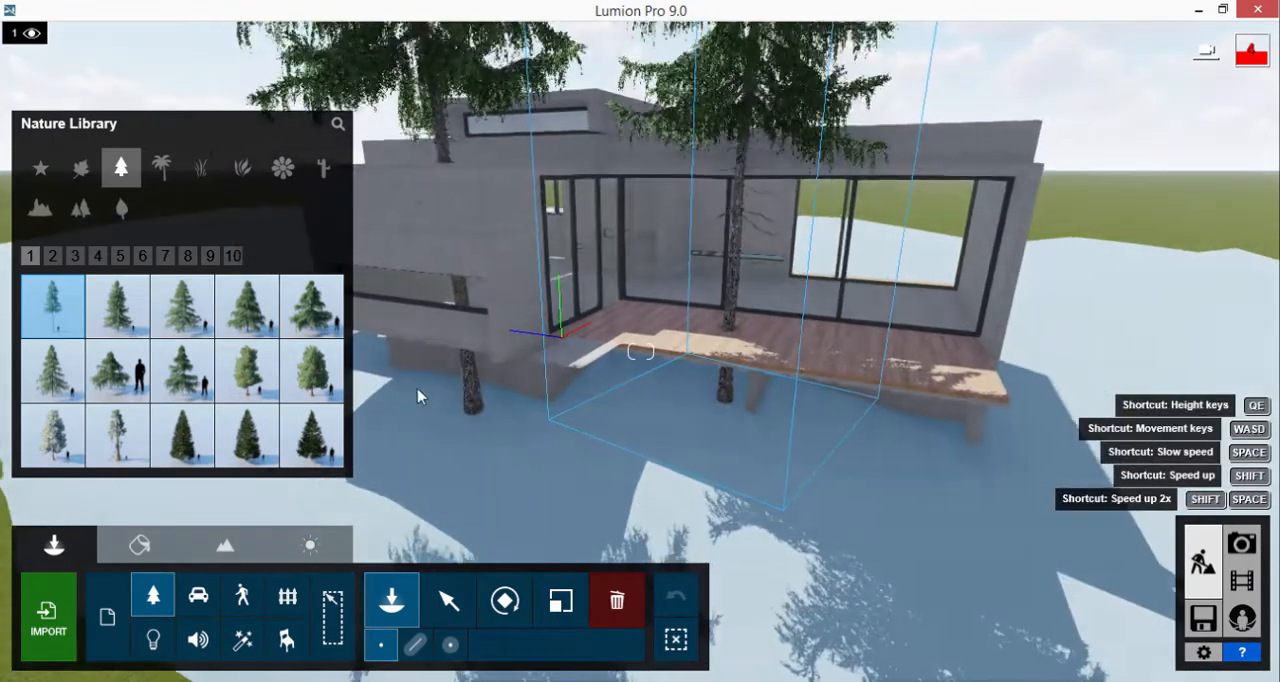
{"action": "left_click", "coordinate": [1013, 339]}
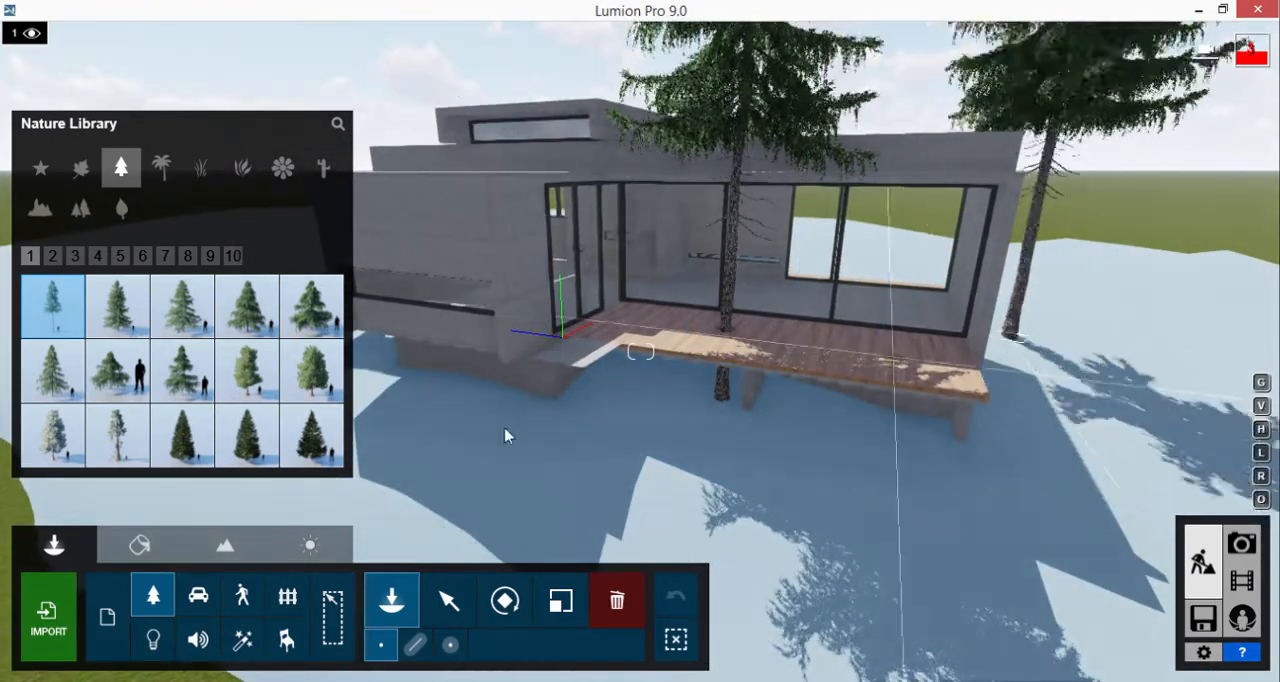
Place three AlaskaCedar-M2 HQ trees in the snow on both sides of the house's terrace front
{"action": "key", "text": "s"}
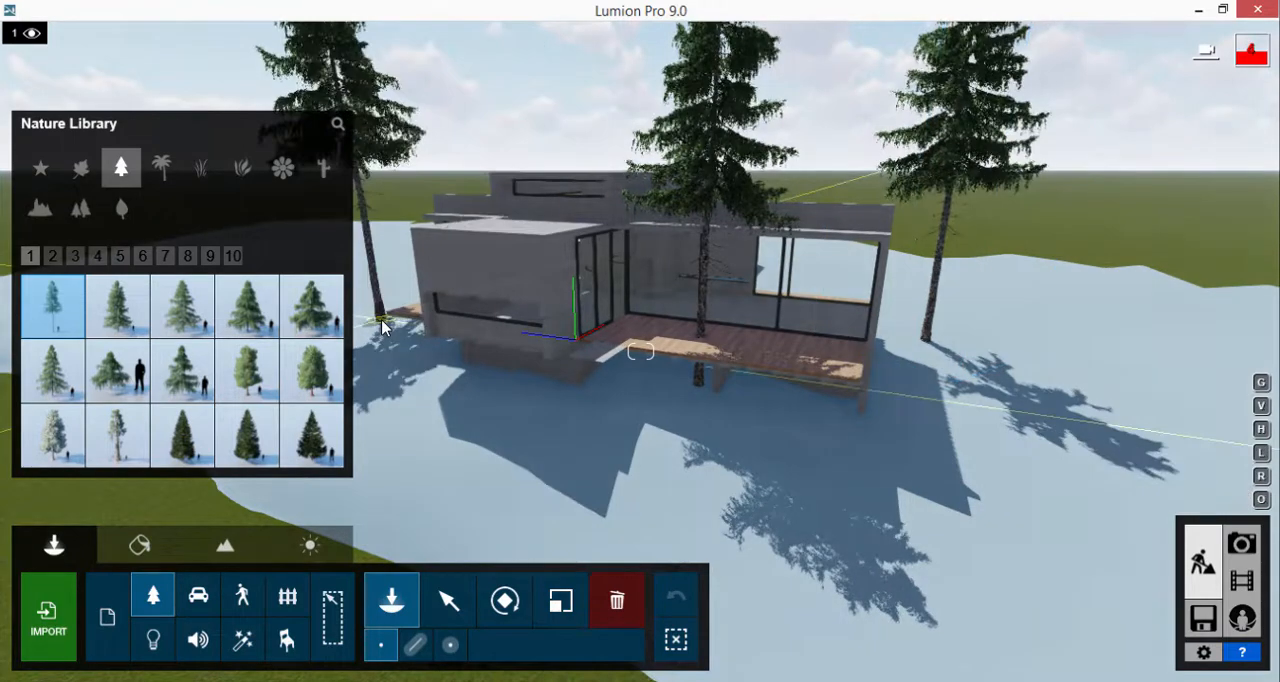
{"action": "left_click", "coordinate": [53, 258]}
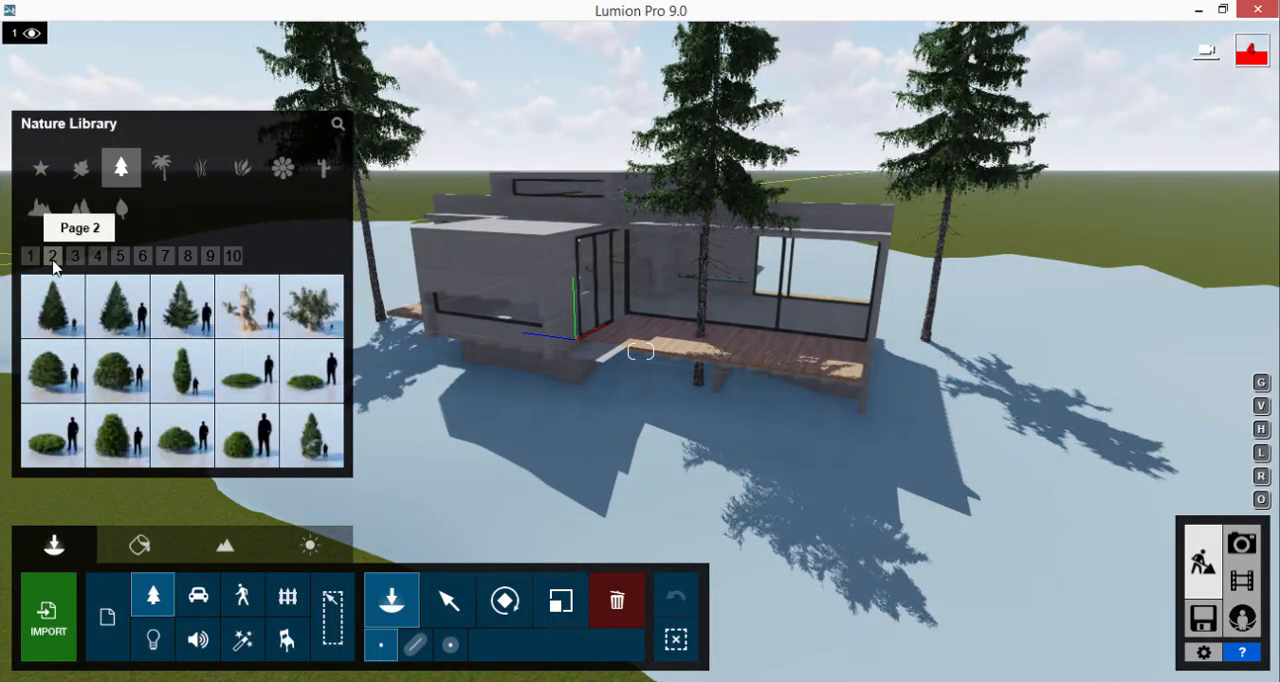
{"action": "left_click", "coordinate": [31, 257]}
{"action": "left_click", "coordinate": [182, 307]}
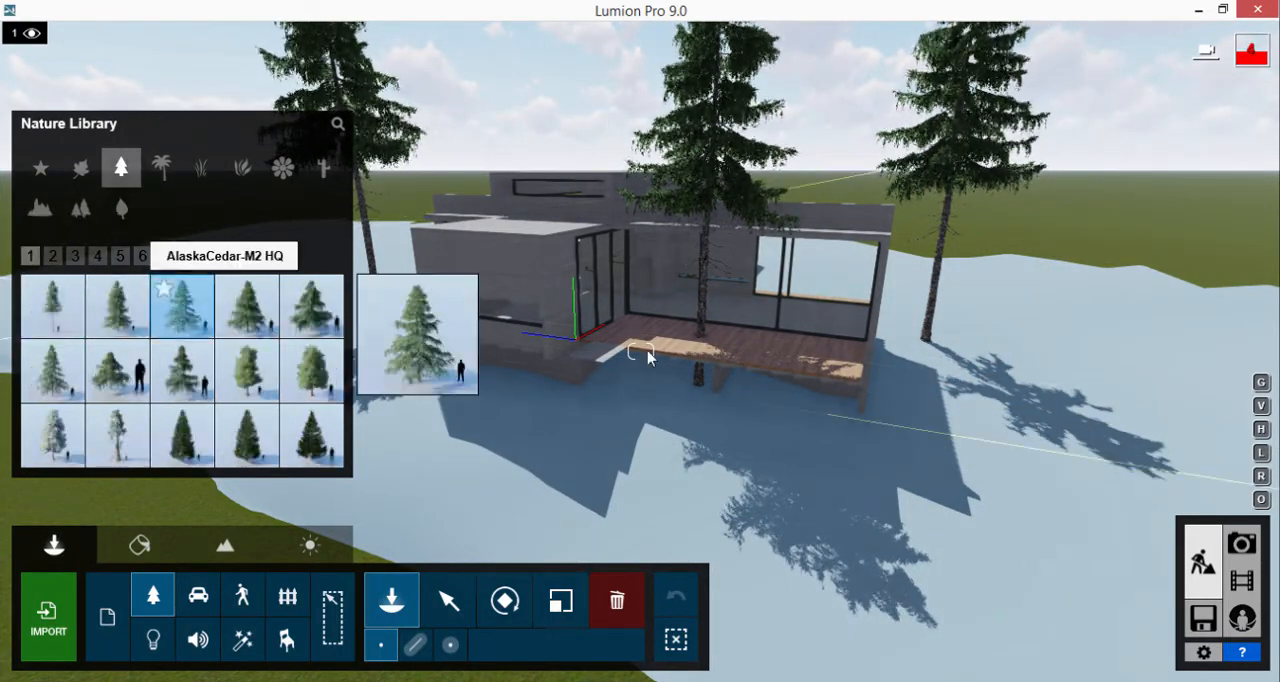
{"action": "left_click", "coordinate": [1018, 345]}
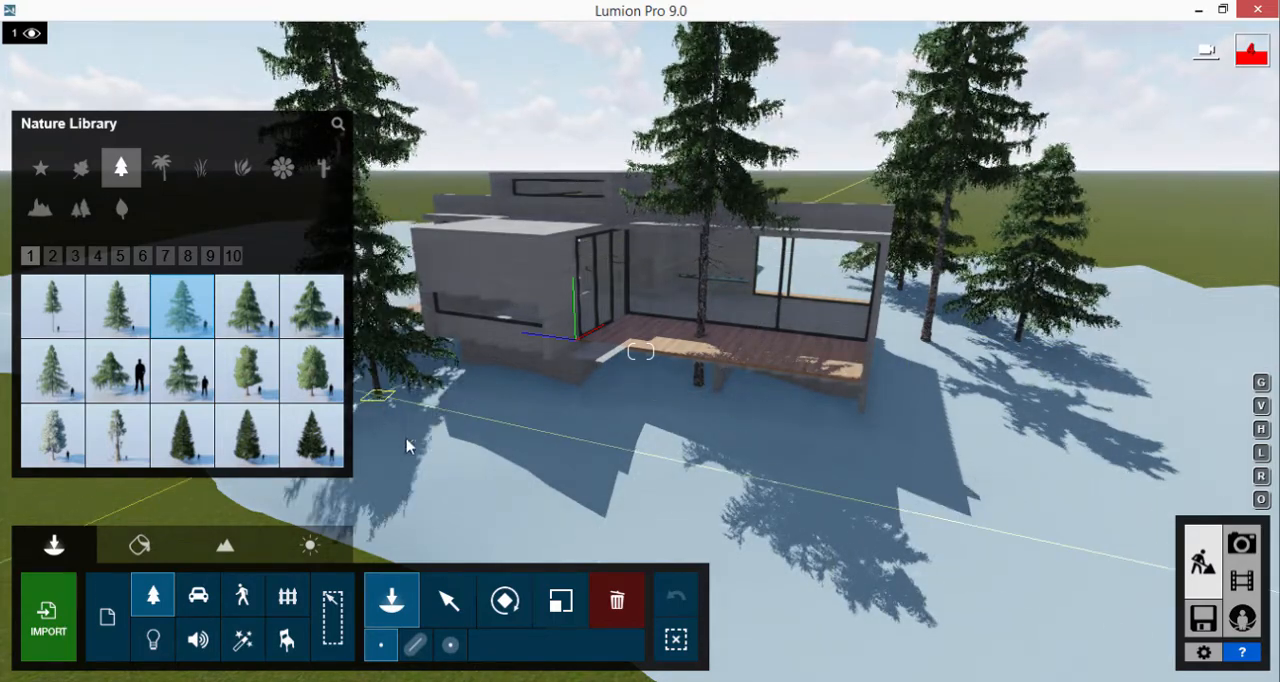
{"action": "left_click", "coordinate": [417, 463]}
{"action": "left_click", "coordinate": [1022, 406]}
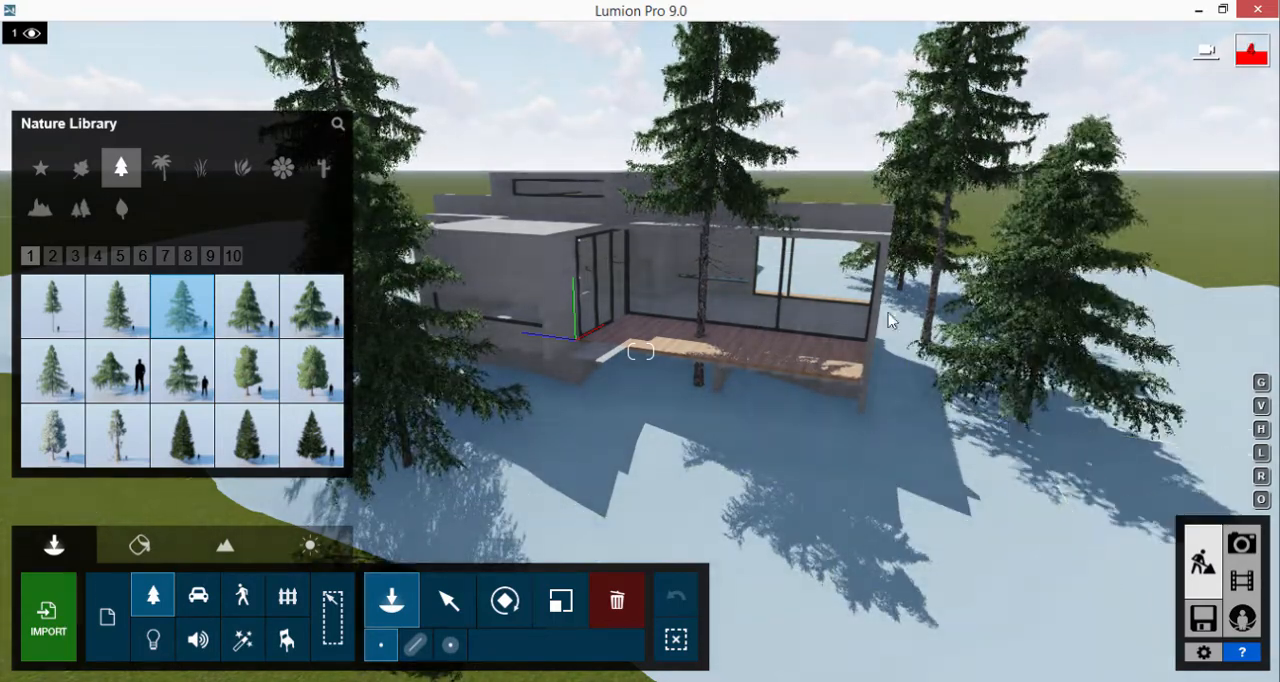
Place another AlaskaCedar-M2 HQ tree beside the rear wing, close to the house's side wall
{"action": "key", "text": "w"}
{"action": "key", "text": "w"}
{"action": "right_click_drag", "start_coordinate": [677, 235], "coordinate": [640, 251]}
{"action": "key", "text": "s"}
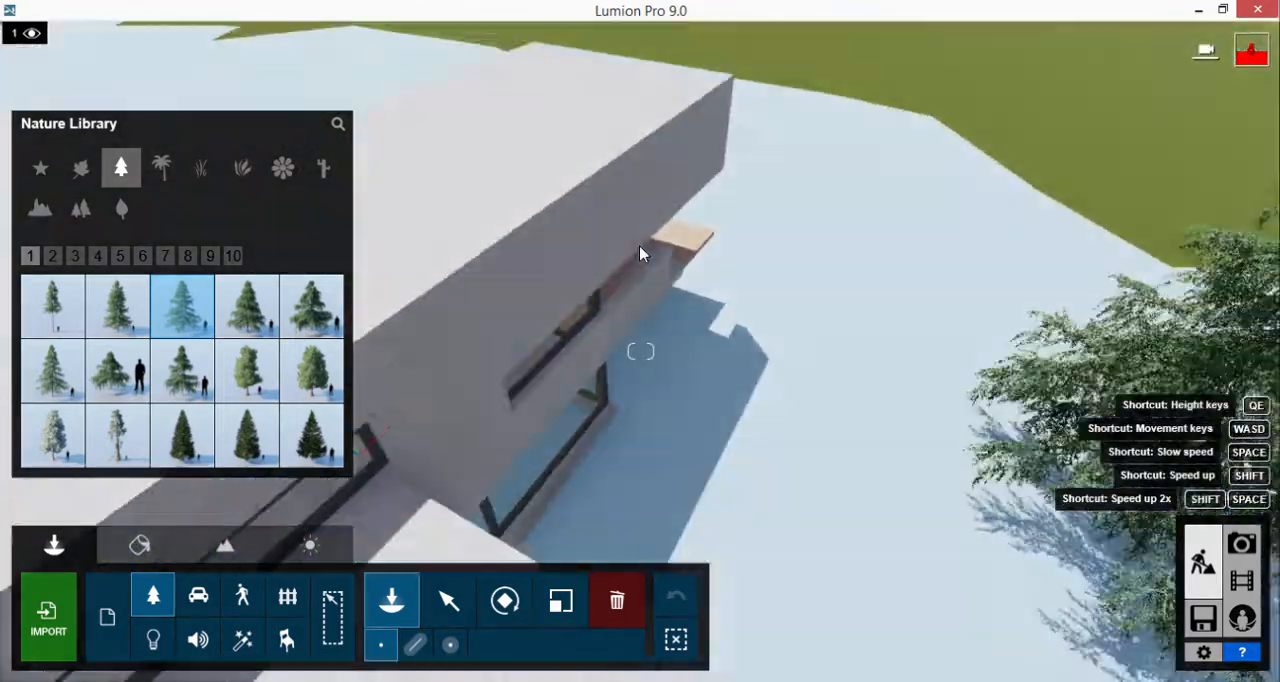
{"action": "key", "text": "s"}
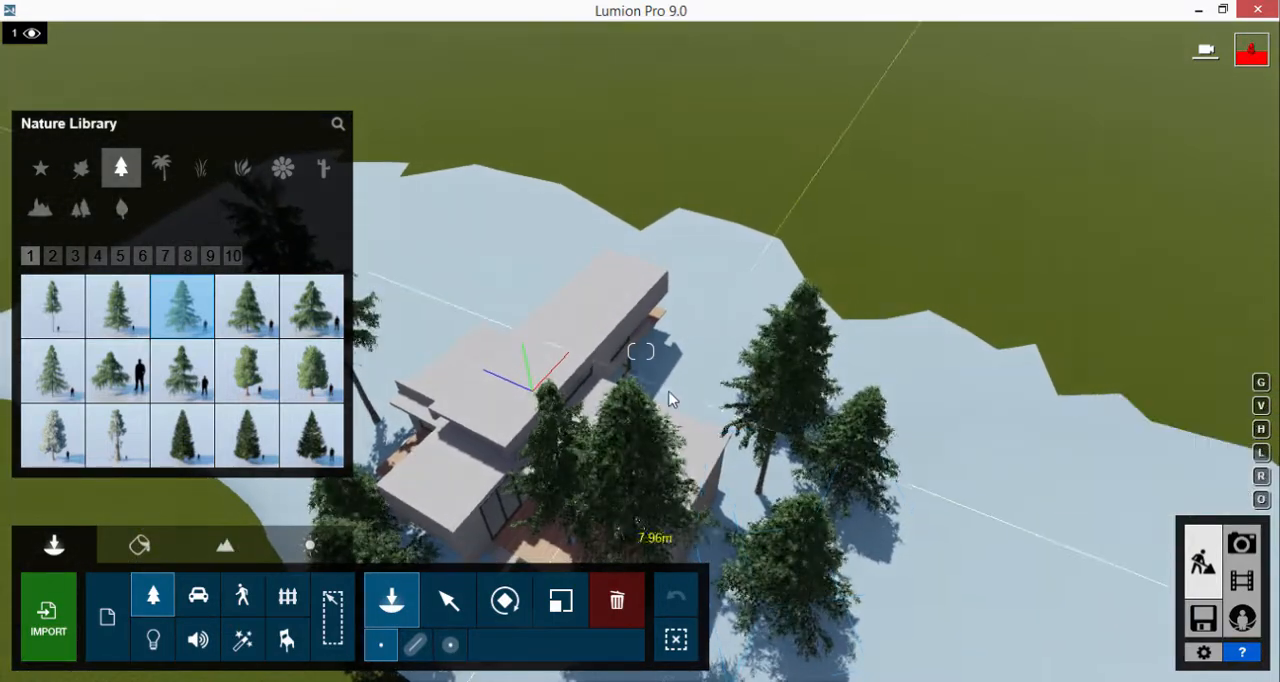
{"action": "left_click", "coordinate": [680, 394]}
Place eight tall conifers of the second model on the first library page behind the house and along its open side
{"action": "left_click", "coordinate": [117, 307]}
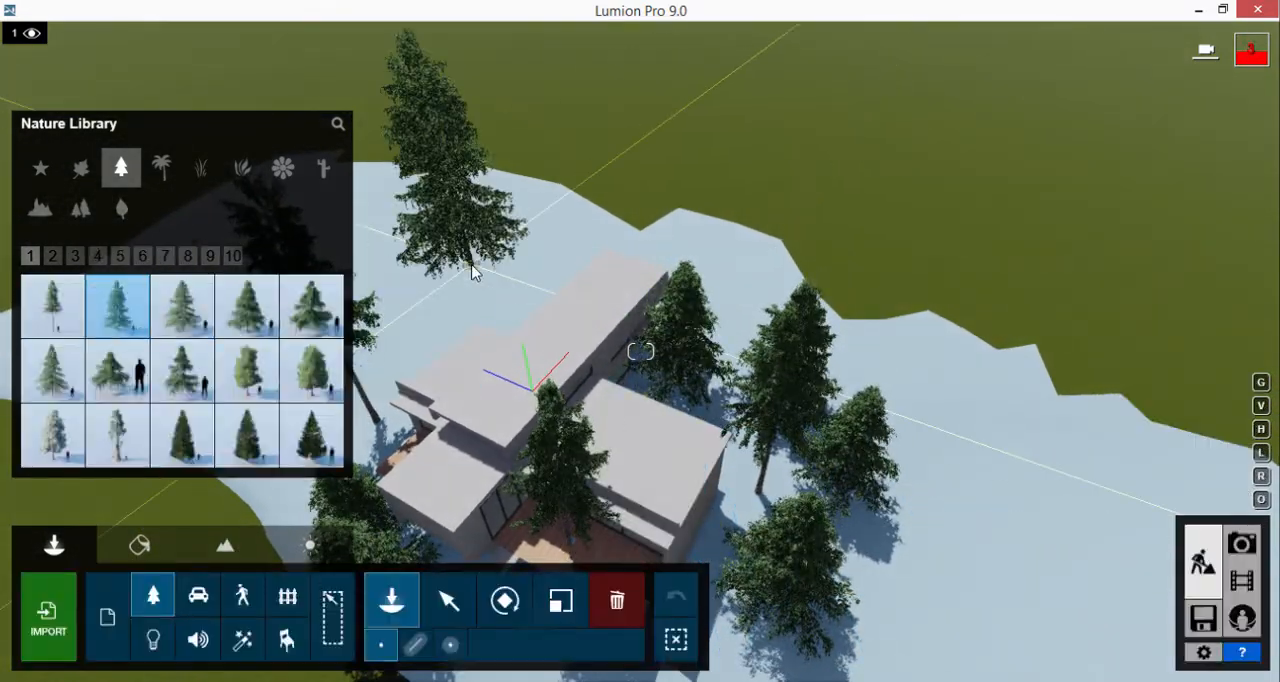
{"action": "left_click", "coordinate": [522, 262]}
{"action": "left_click", "coordinate": [597, 243]}
{"action": "left_click", "coordinate": [700, 261]}
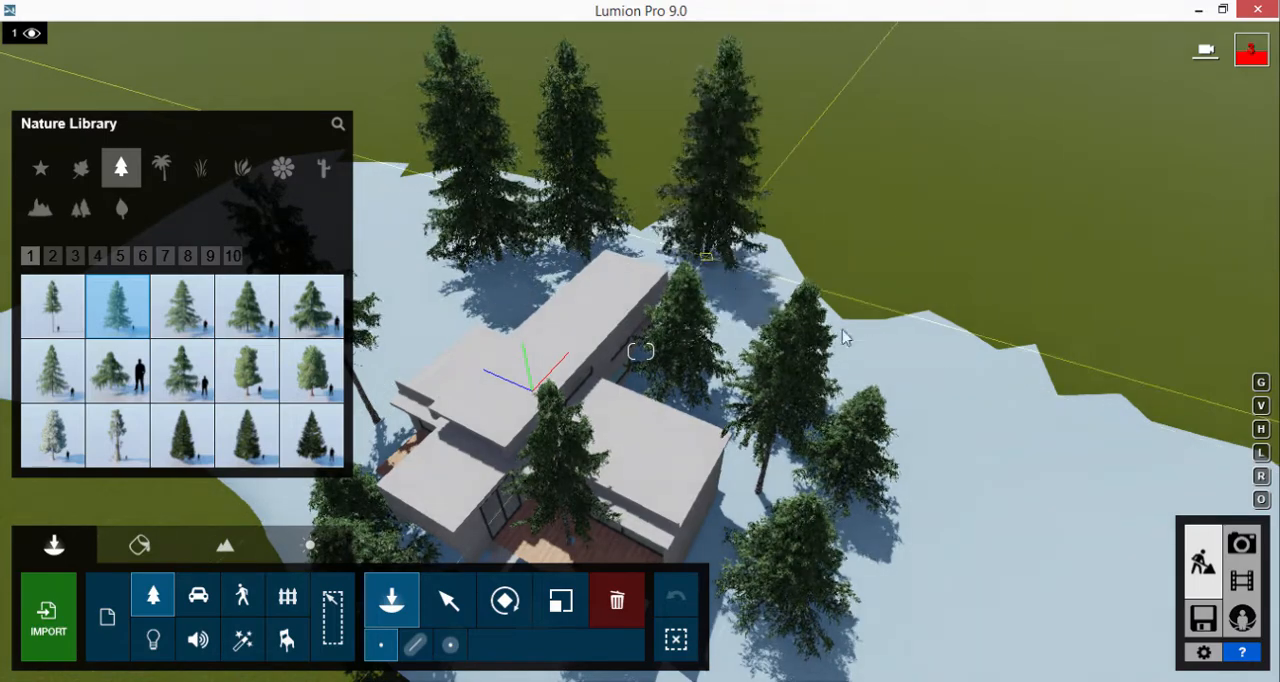
{"action": "left_click", "coordinate": [893, 375]}
{"action": "left_click", "coordinate": [757, 278]}
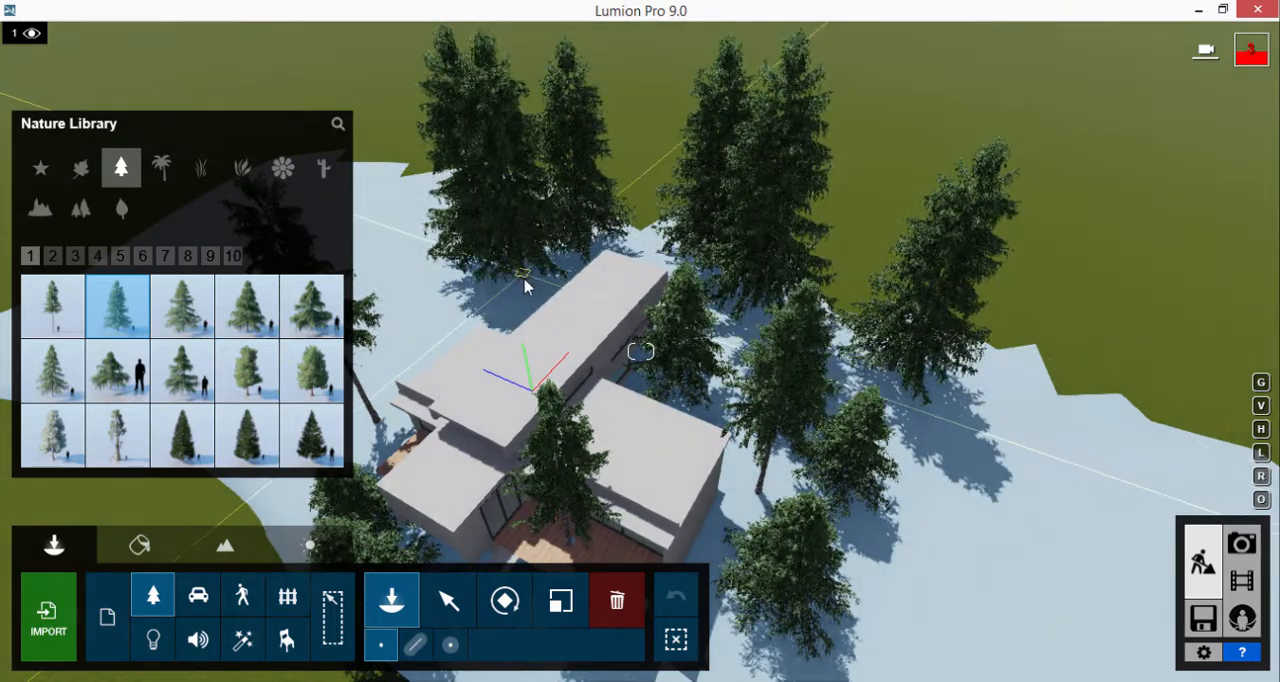
{"action": "left_click", "coordinate": [525, 292]}
{"action": "left_click", "coordinate": [402, 265]}
{"action": "left_click", "coordinate": [929, 443]}
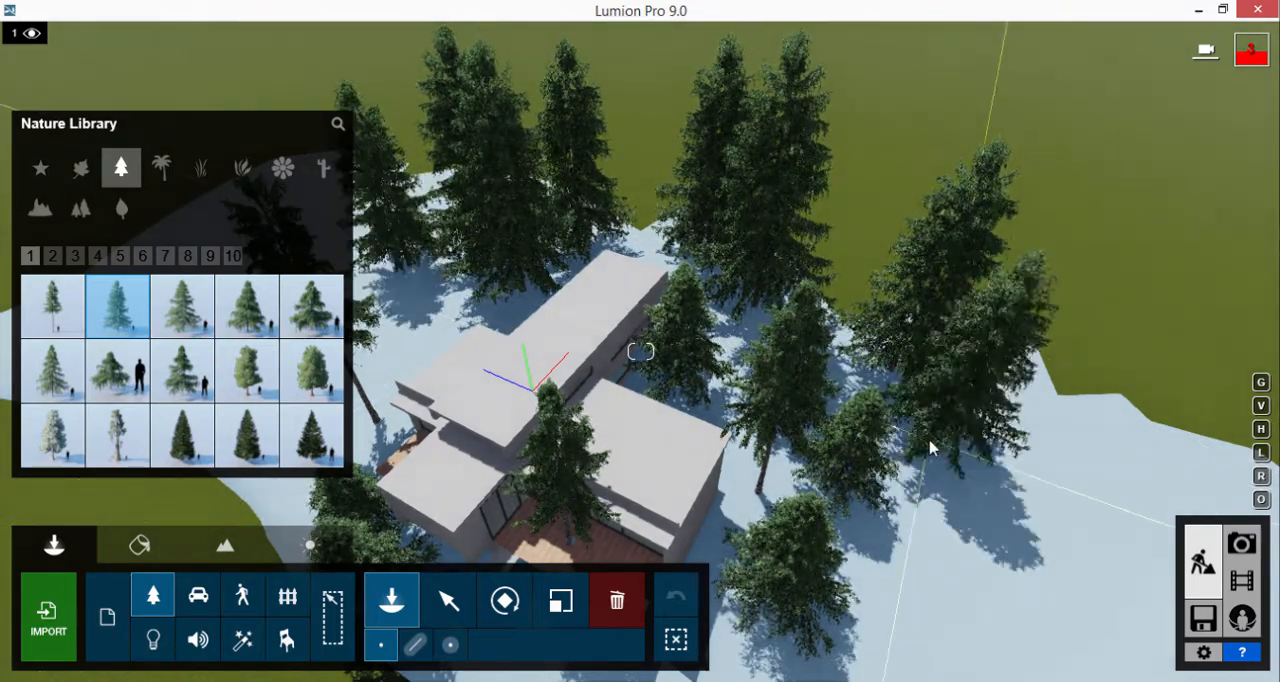
Switch to Photo mode, frame a low front view of the house and terrace, and store it as photo 1
{"action": "left_click", "coordinate": [1242, 545]}
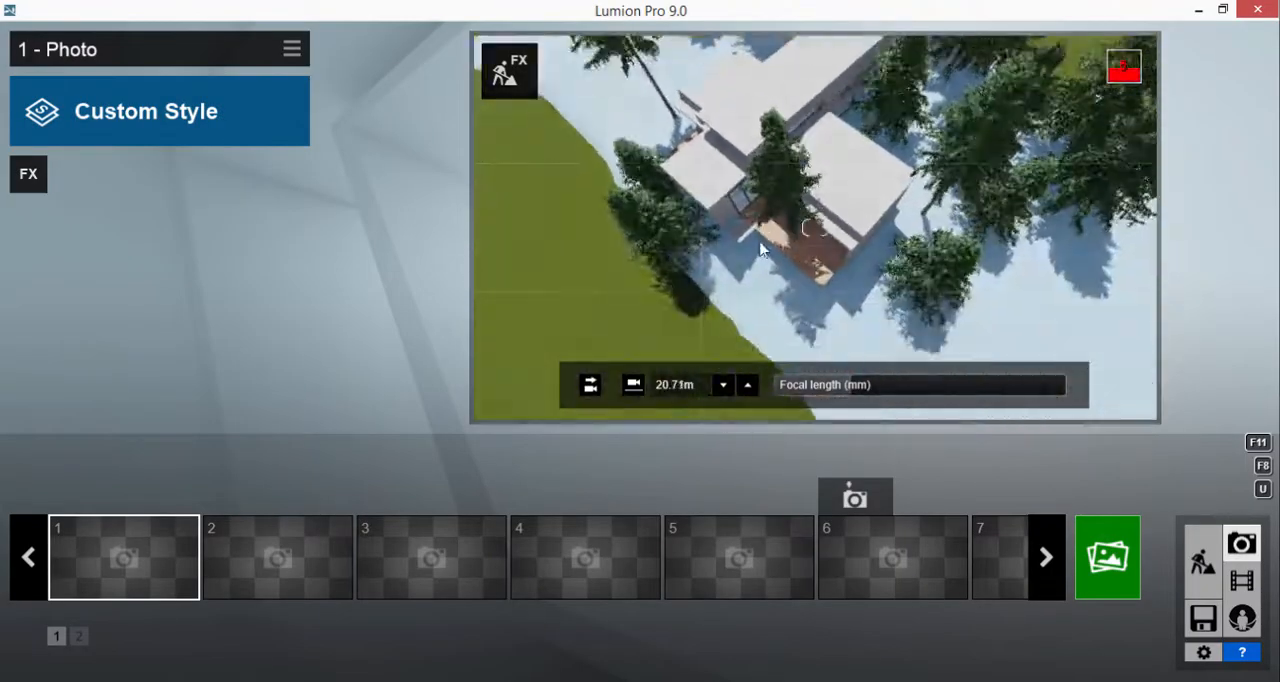
{"action": "right_click_drag", "start_coordinate": [760, 250], "coordinate": [775, 170]}
{"action": "scroll", "coordinate": [812, 205], "scroll_direction": "up", "scroll_amount": 4}
{"action": "scroll", "coordinate": [806, 166], "scroll_direction": "down", "scroll_amount": 3}
{"action": "scroll", "coordinate": [769, 152], "scroll_direction": "up", "scroll_amount": 1}
{"action": "scroll", "coordinate": [765, 165], "scroll_direction": "down", "scroll_amount": 2}
{"action": "key", "text": "a"}
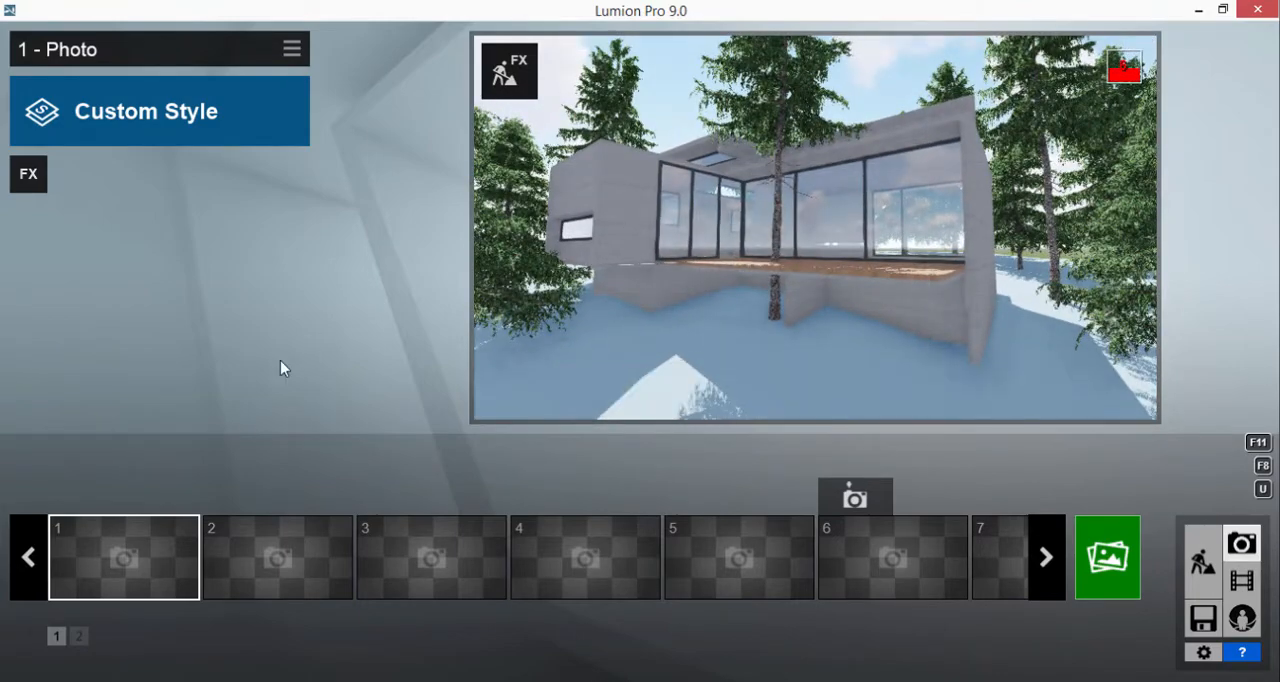
{"action": "left_click", "coordinate": [88, 496]}
Reframe the front view slightly wider with trees on both sides and store it as photo 2
{"action": "key", "text": "a"}
{"action": "right_click_drag", "start_coordinate": [580, 274], "coordinate": [652, 244]}
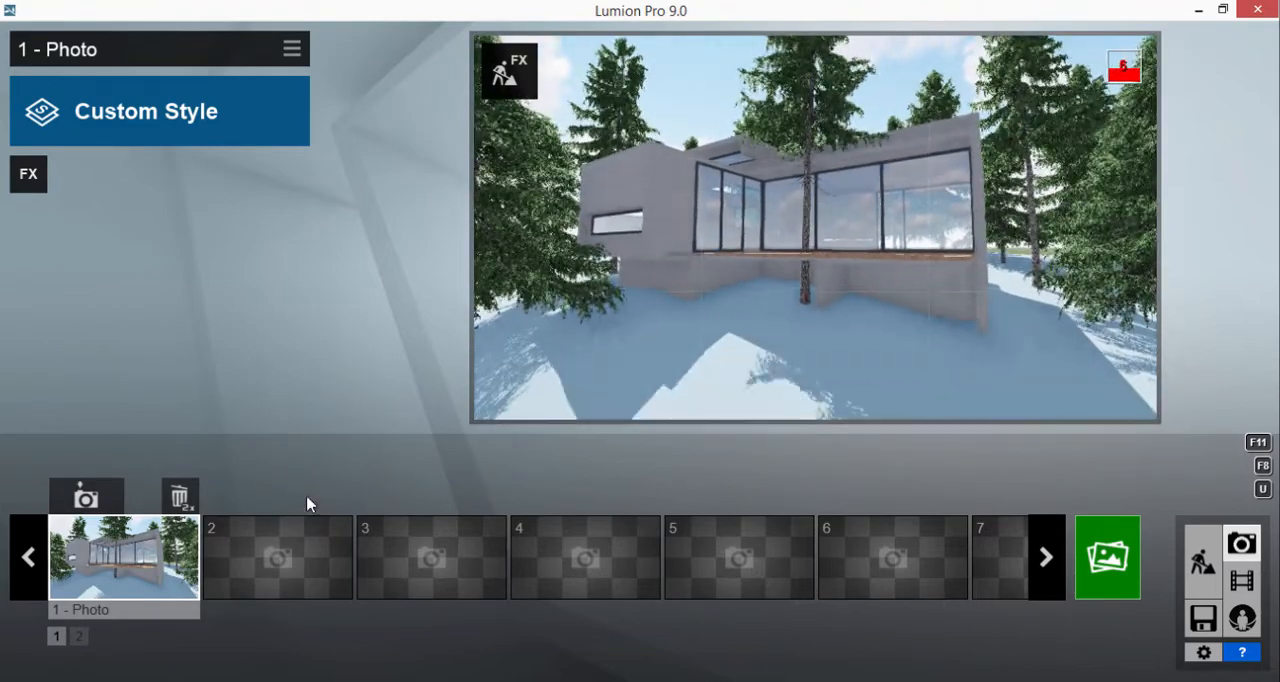
{"action": "left_click", "coordinate": [250, 528]}
{"action": "left_click", "coordinate": [240, 497]}
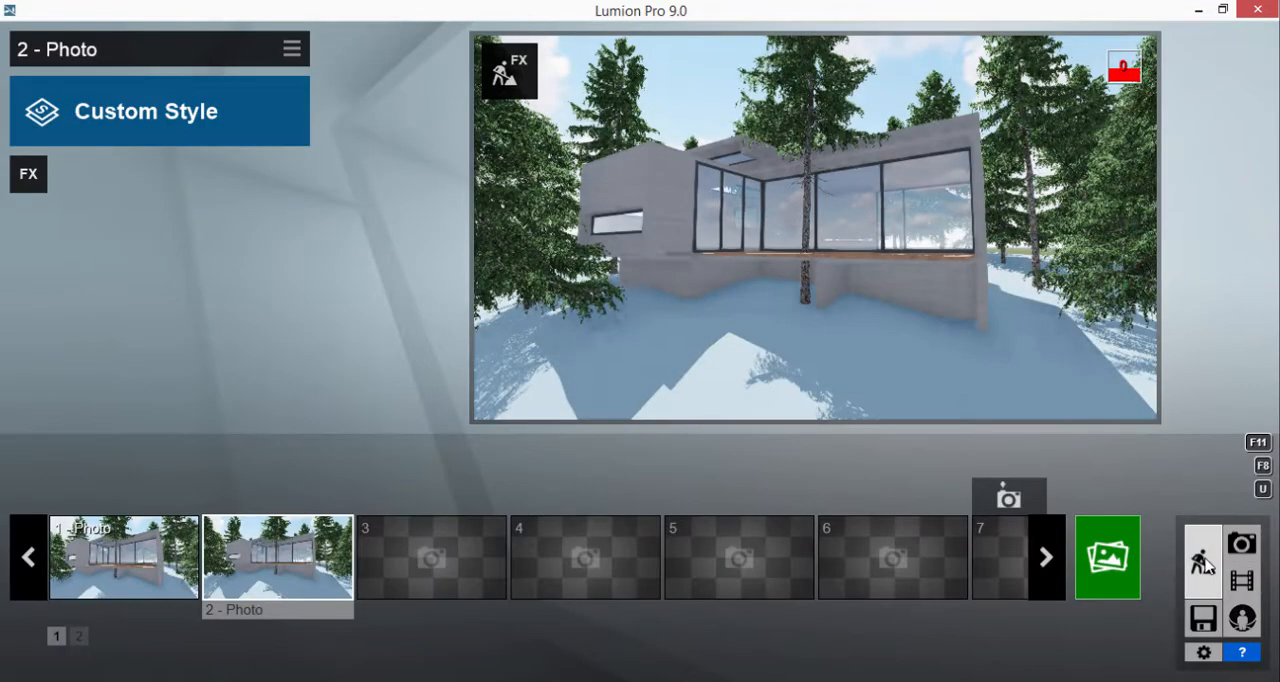
Return to Build mode and place more narrow conifers behind the far end of the terrace
{"action": "left_click", "coordinate": [1207, 566]}
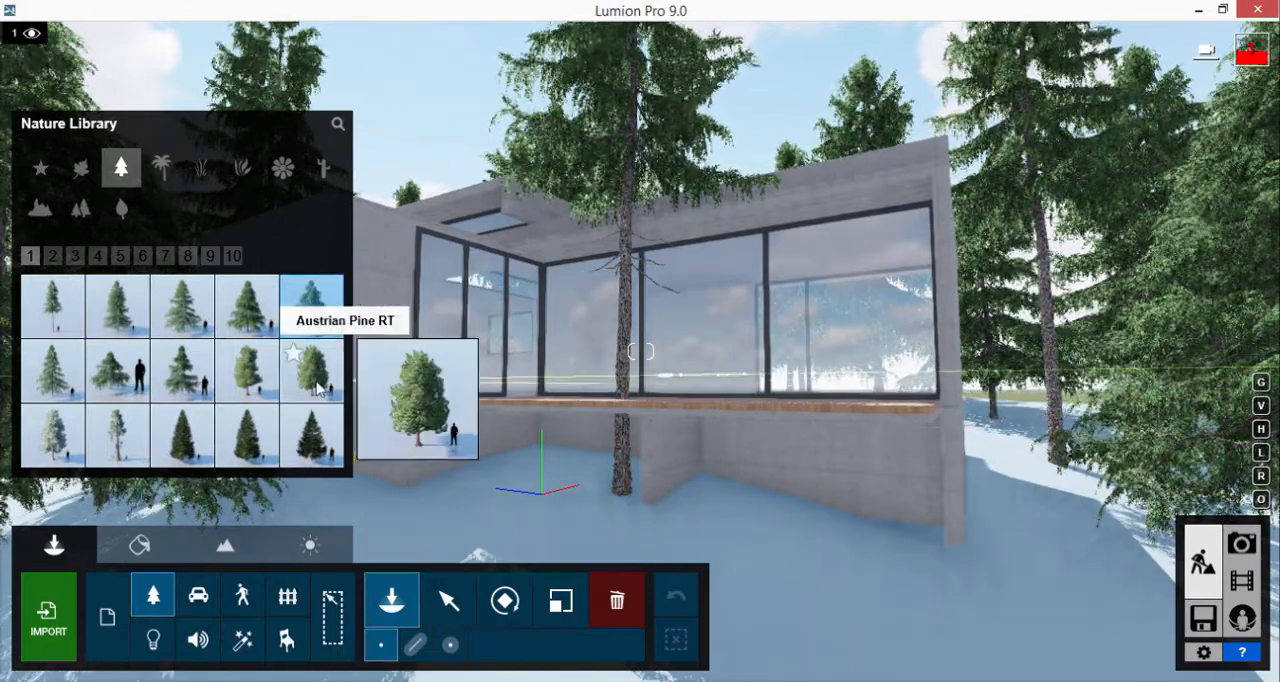
{"action": "left_click", "coordinate": [75, 257]}
{"action": "left_click", "coordinate": [98, 257]}
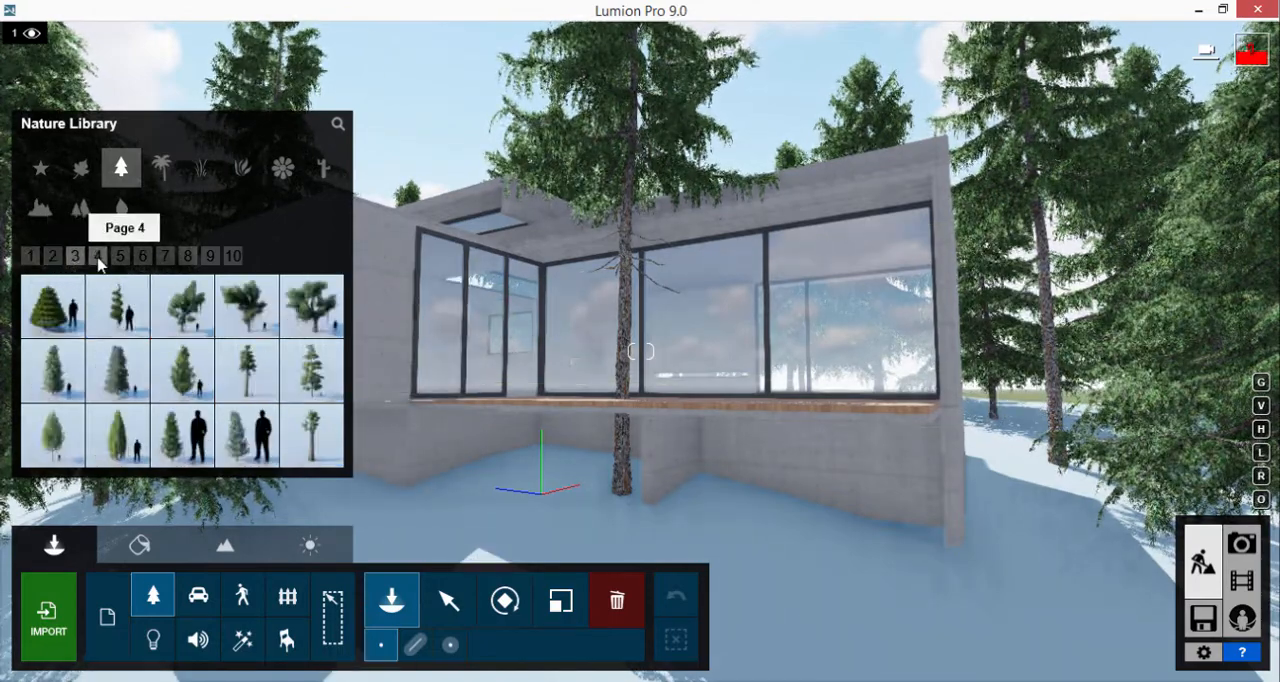
{"action": "left_click", "coordinate": [1006, 428]}
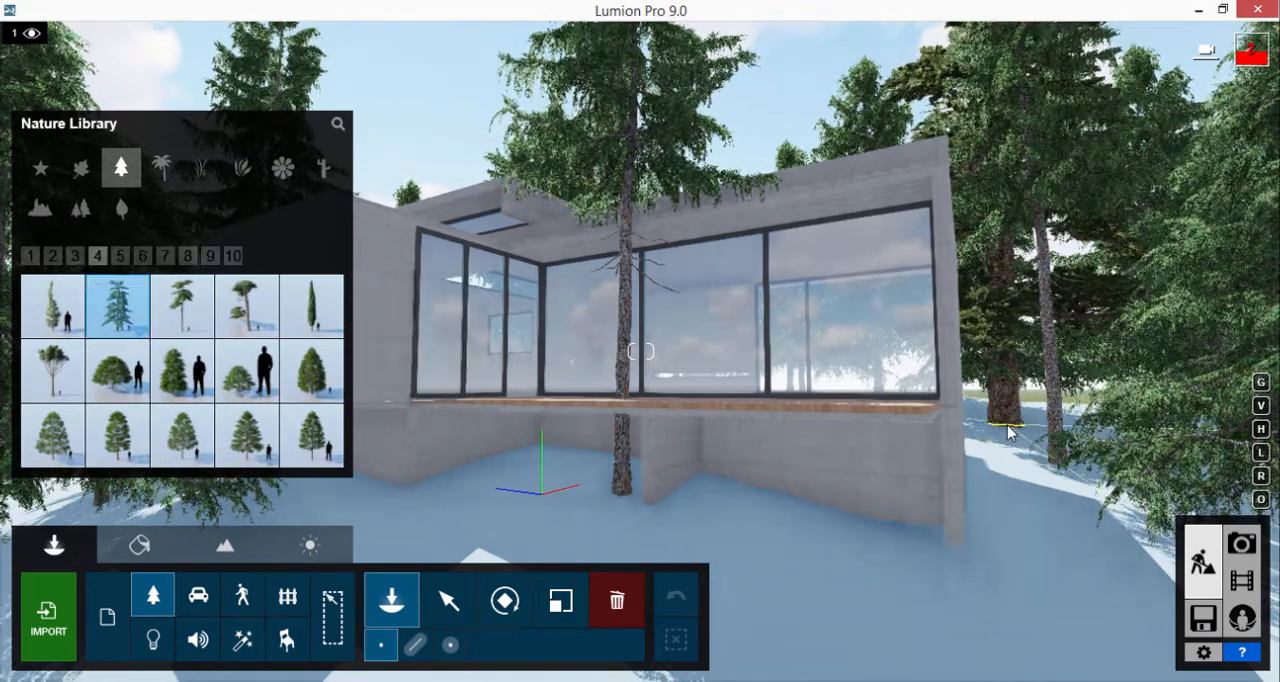
{"action": "left_click", "coordinate": [247, 306]}
{"action": "left_click", "coordinate": [30, 256]}
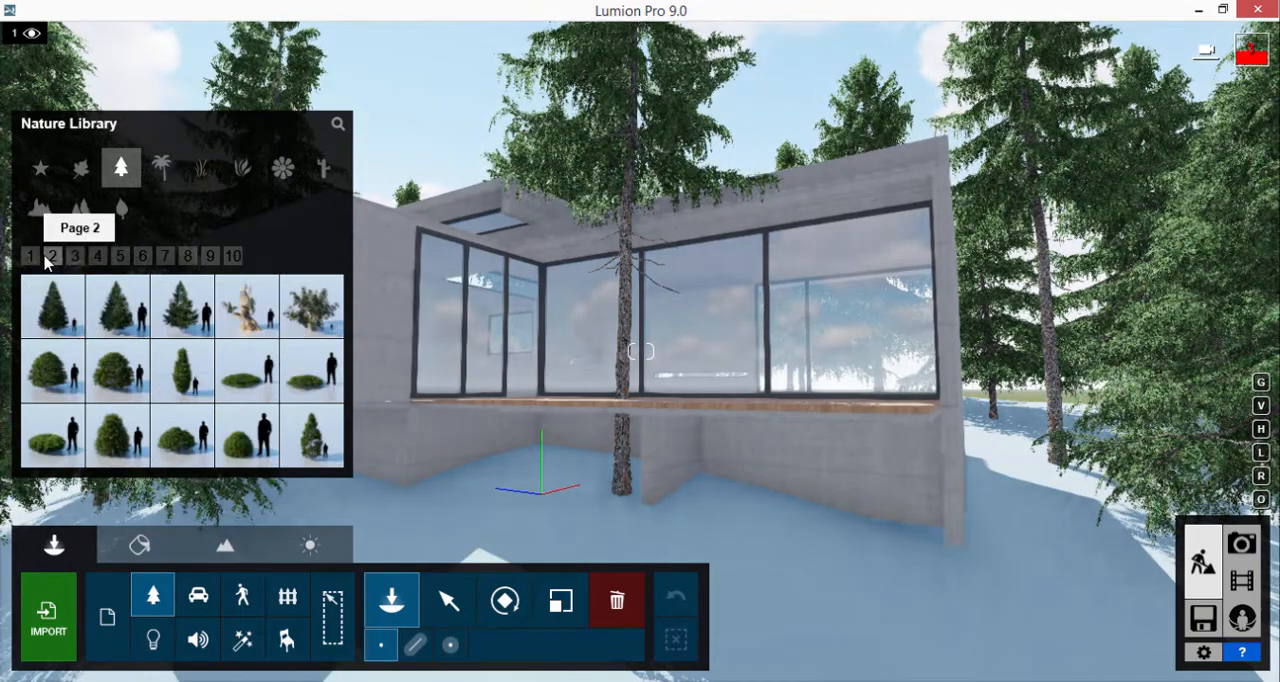
{"action": "mouse_move", "coordinate": [318, 334]}
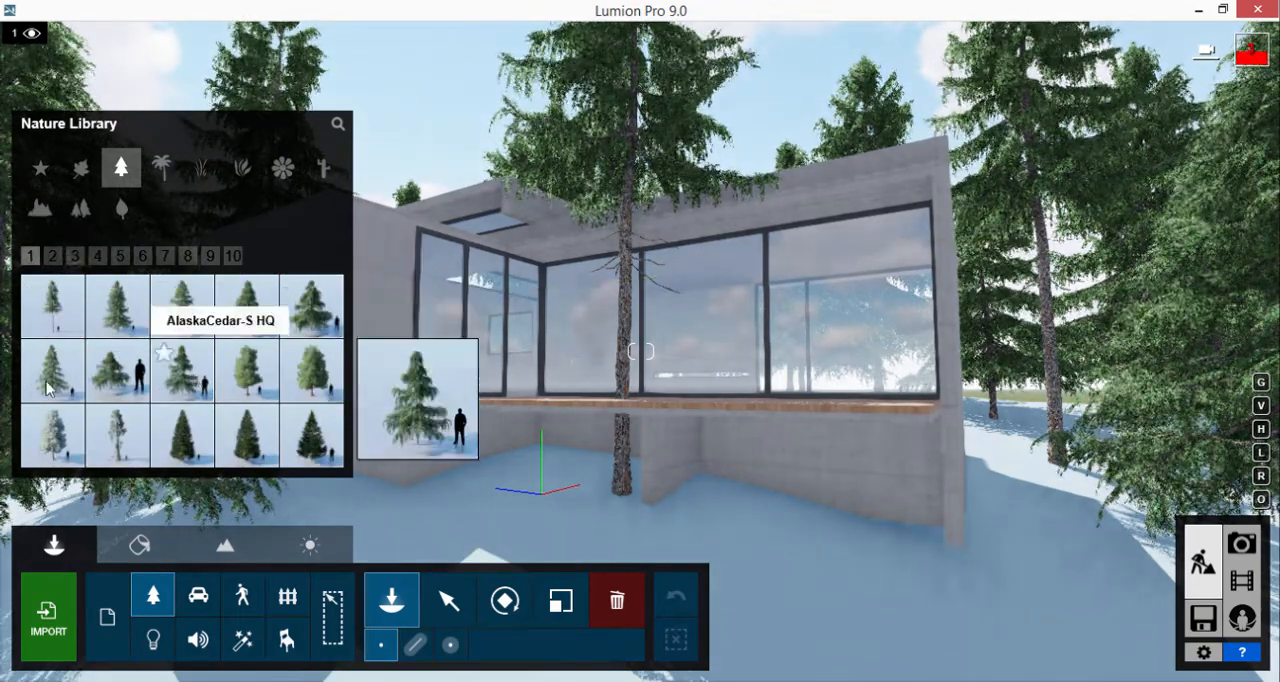
{"action": "left_click", "coordinate": [52, 370]}
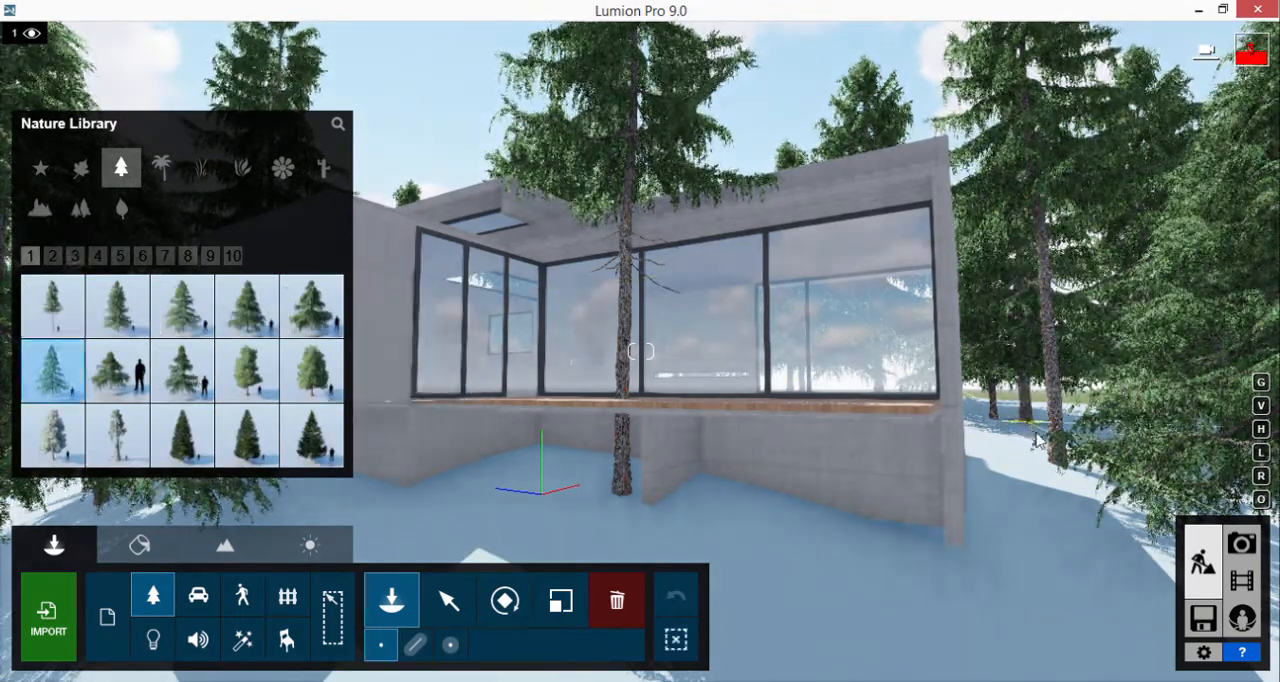
{"action": "left_click", "coordinate": [1040, 485]}
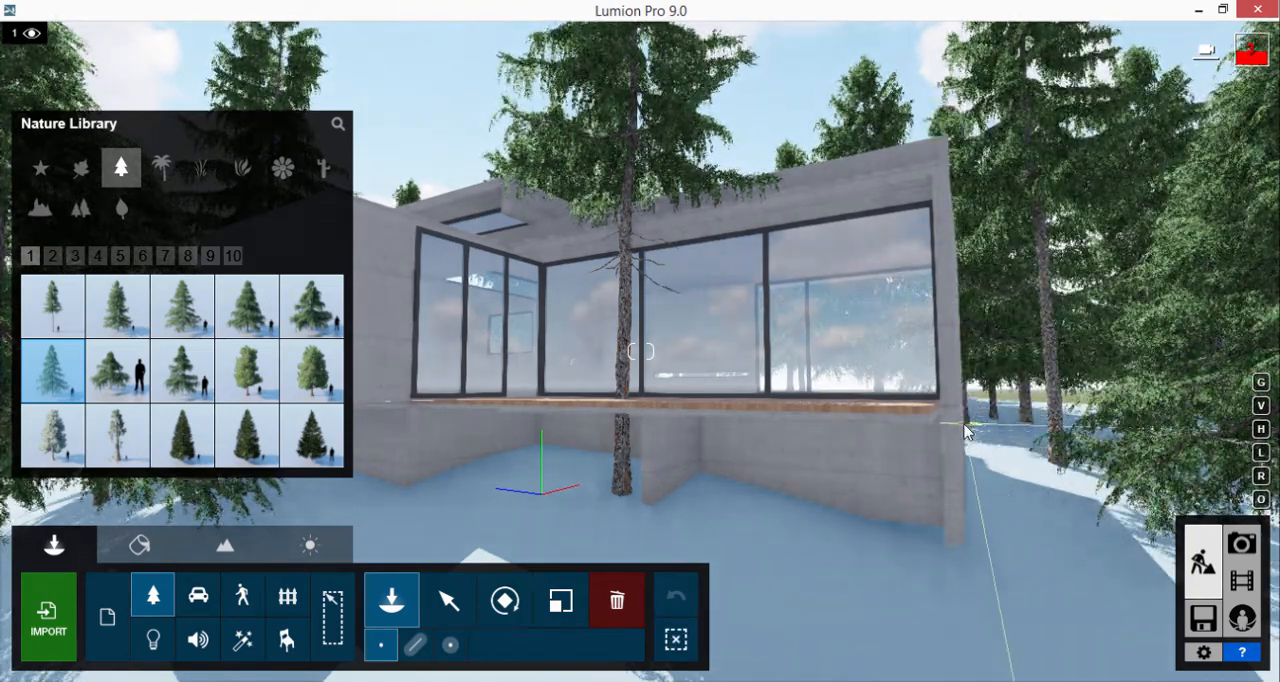
Check the tree belt from outside the snow area and restore the photo 2 camera in Photo mode
{"action": "key", "text": "w"}
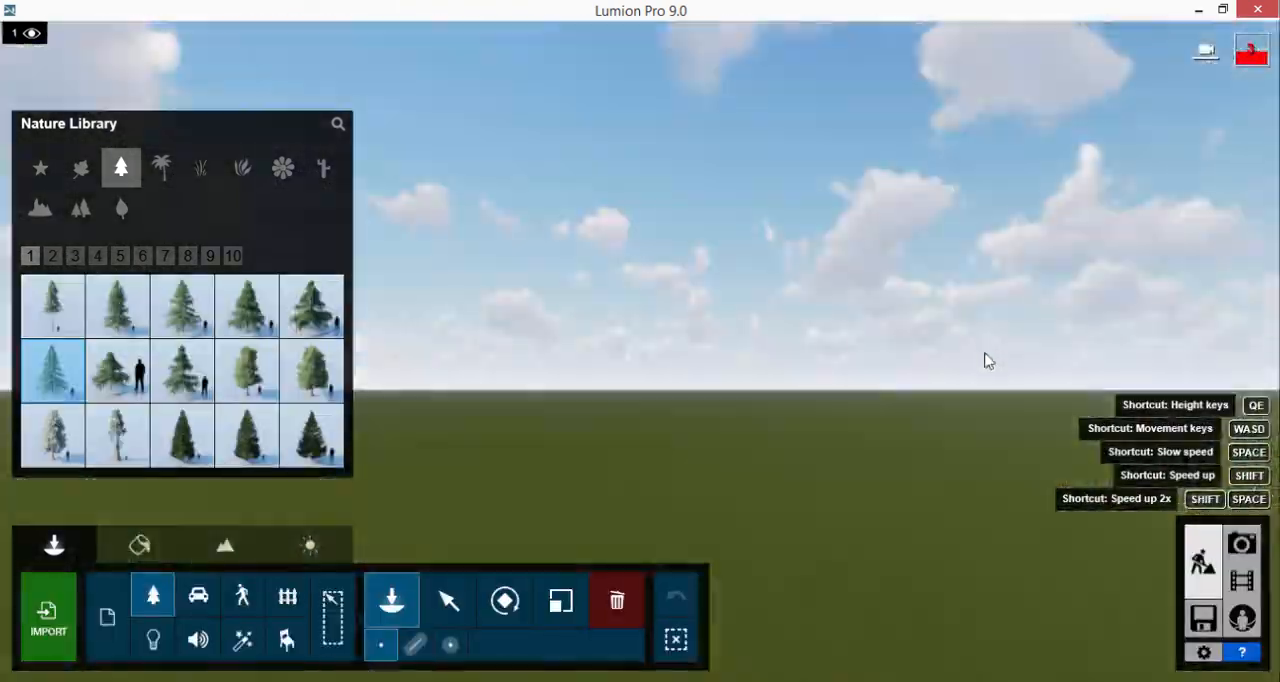
{"action": "right_click_drag", "start_coordinate": [988, 361], "coordinate": [852, 385]}
{"action": "key", "text": "s"}
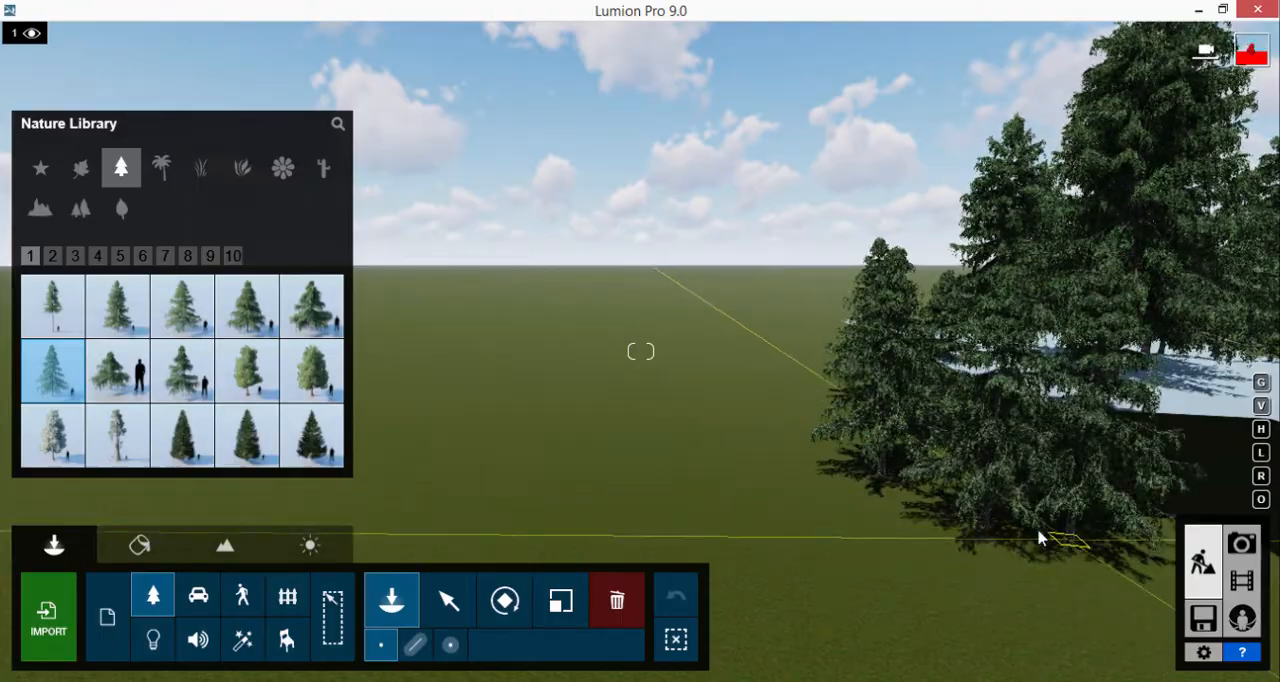
{"action": "left_click", "coordinate": [1240, 545]}
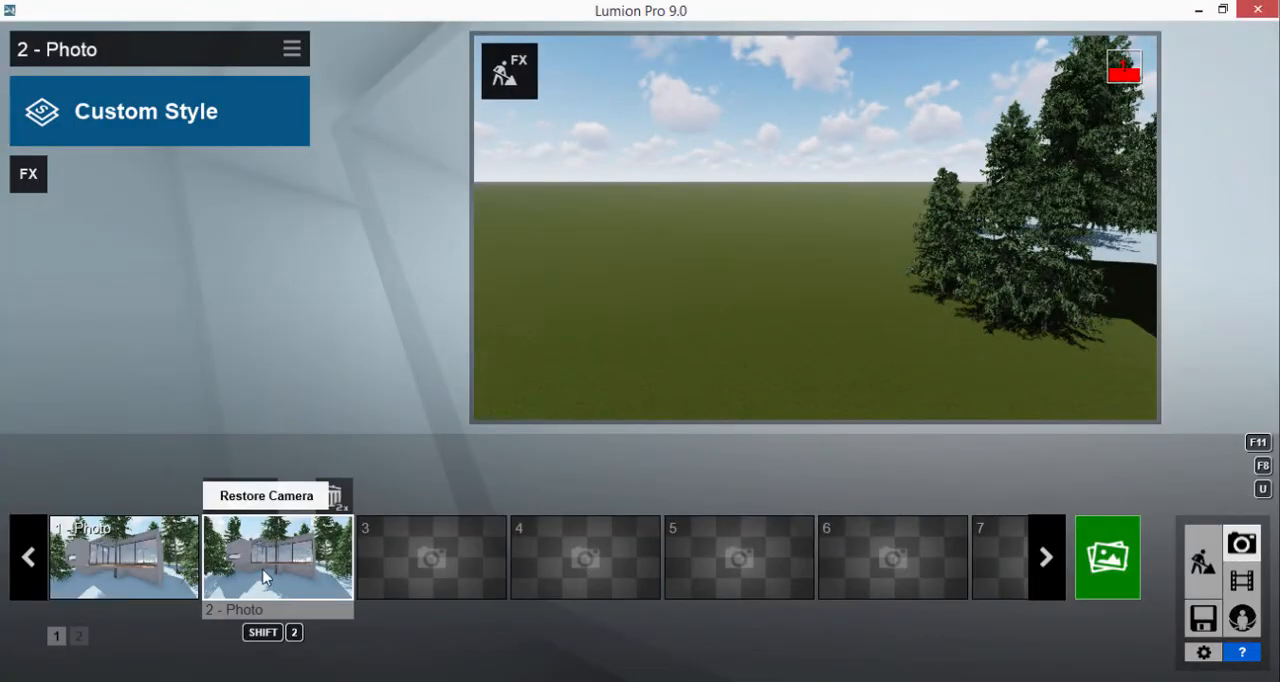
{"action": "left_click", "coordinate": [265, 577]}
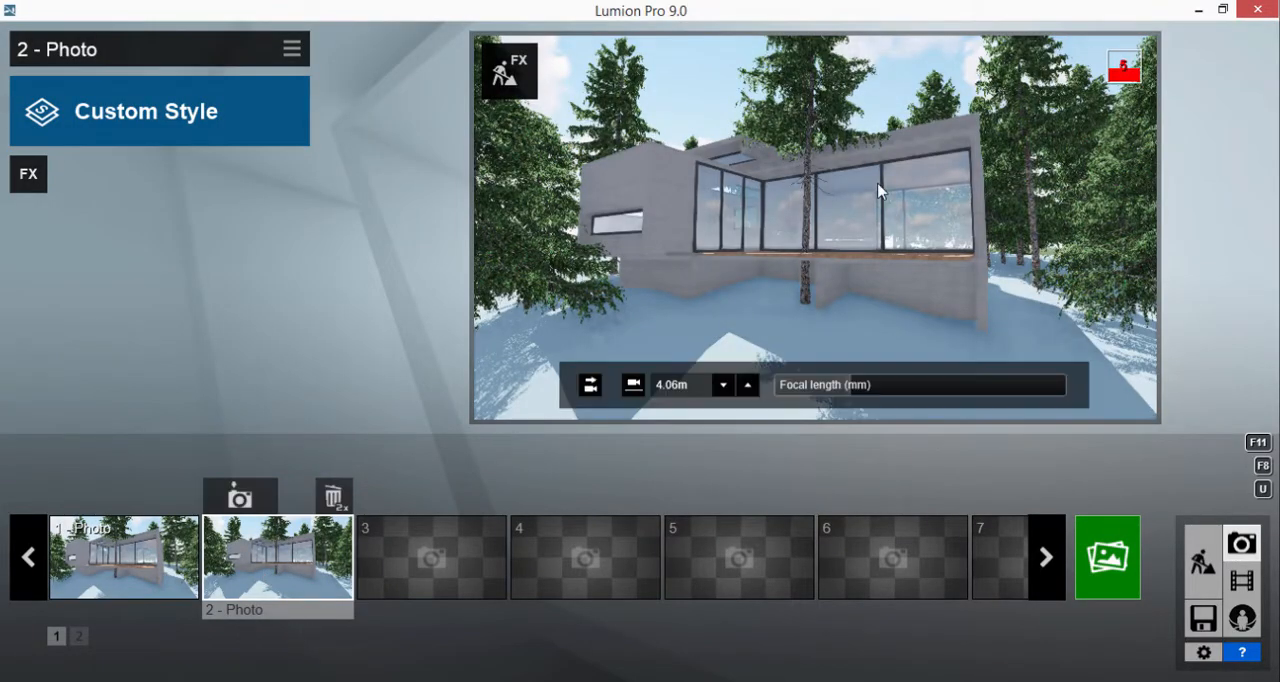
Go inside the house in Build mode and place Bed 008 from the Assorted indoor objects on the concrete floor
{"action": "scroll", "coordinate": [891, 178], "scroll_direction": "up", "scroll_amount": 8}
{"action": "right_click_drag", "start_coordinate": [952, 232], "coordinate": [851, 203]}
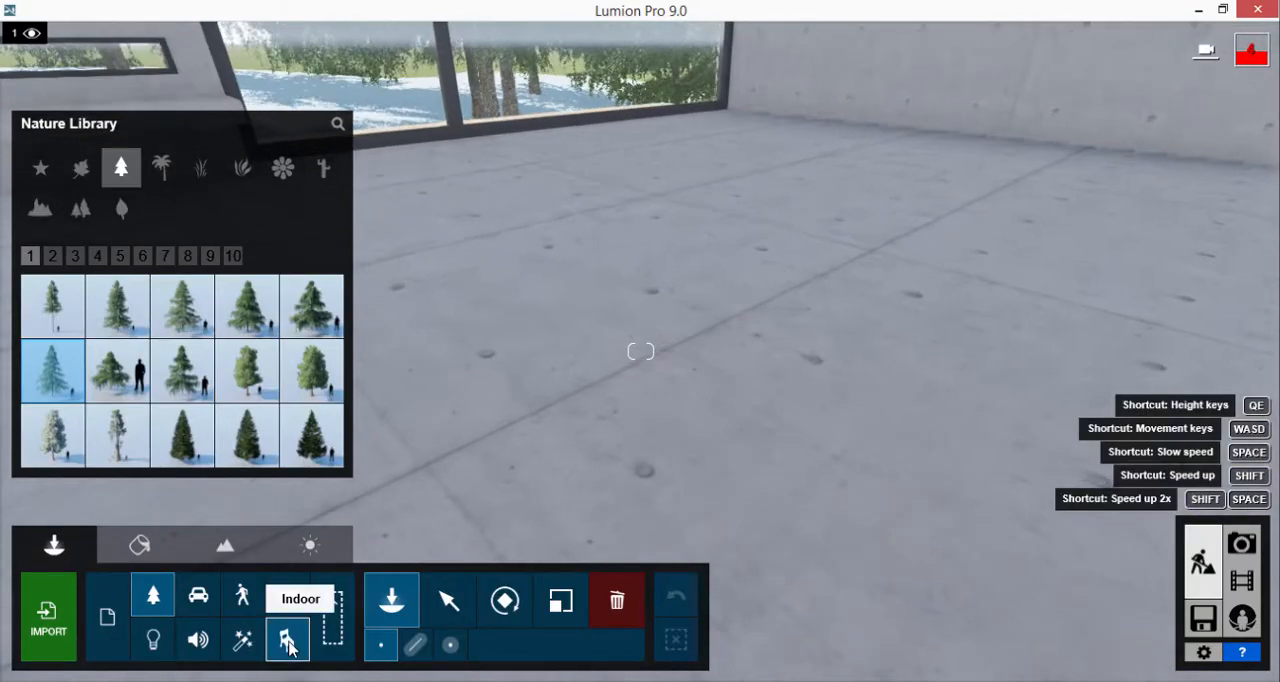
{"action": "left_click", "coordinate": [286, 640]}
{"action": "left_click", "coordinate": [79, 172]}
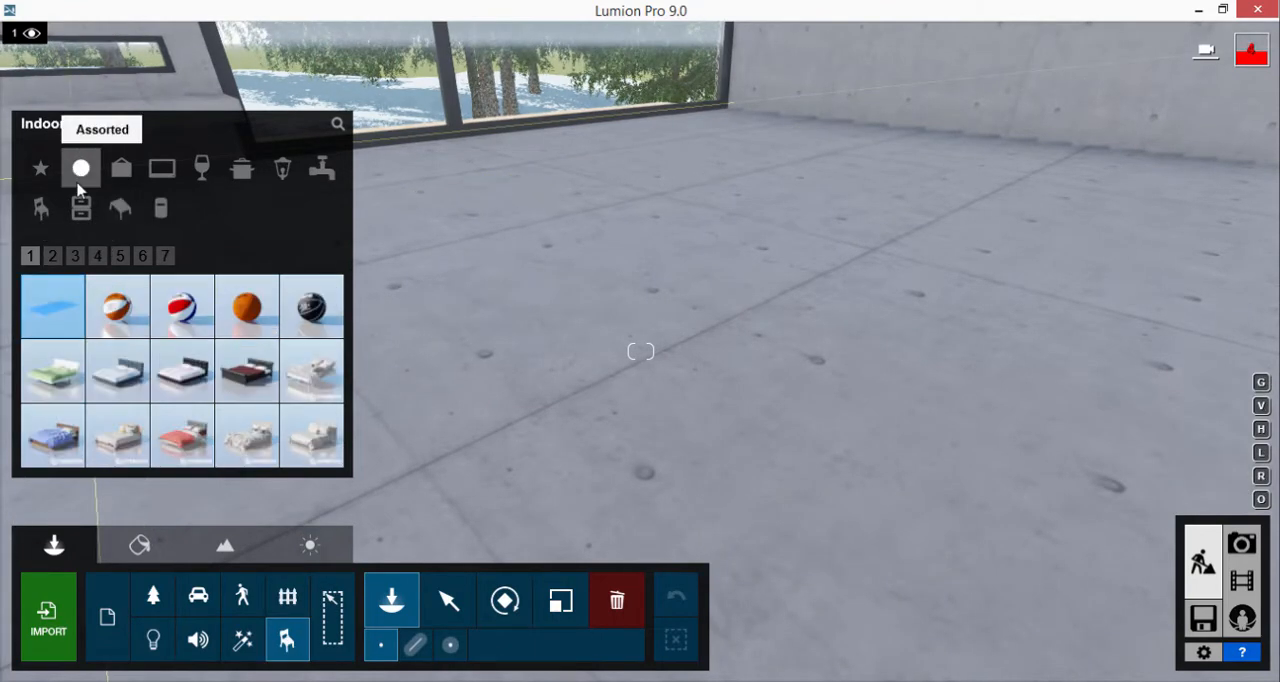
{"action": "mouse_move", "coordinate": [184, 452]}
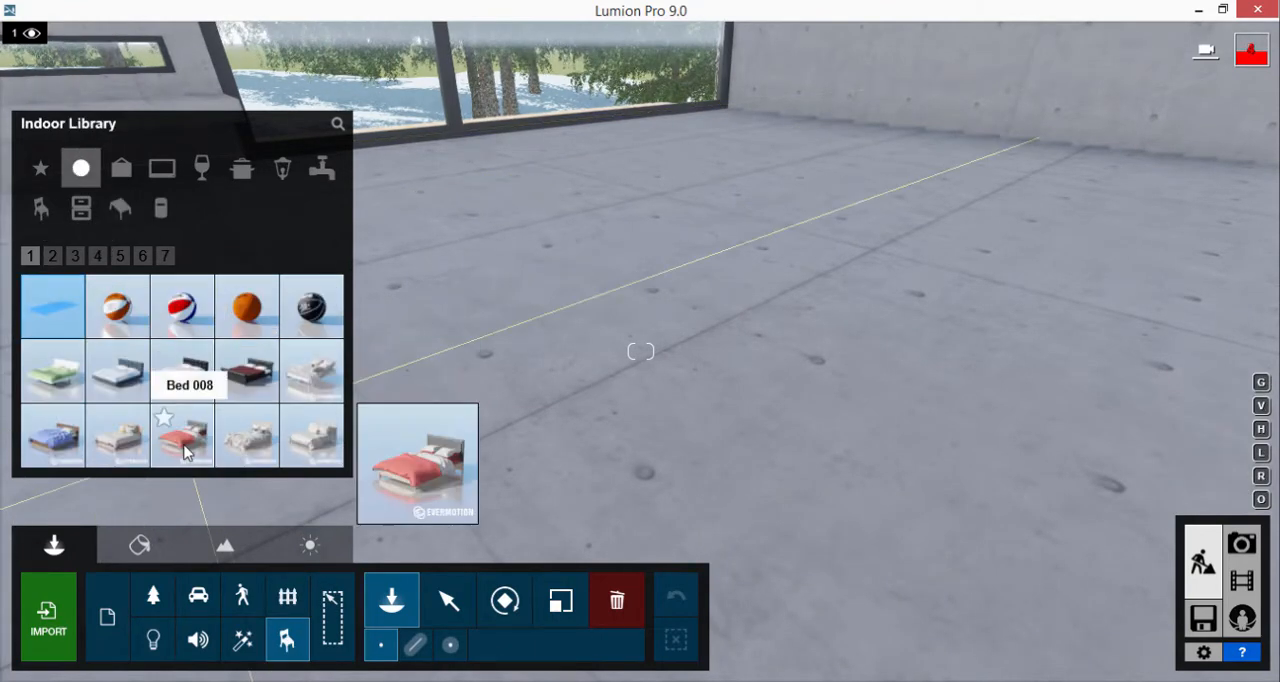
{"action": "left_click", "coordinate": [58, 438]}
{"action": "left_click", "coordinate": [695, 333]}
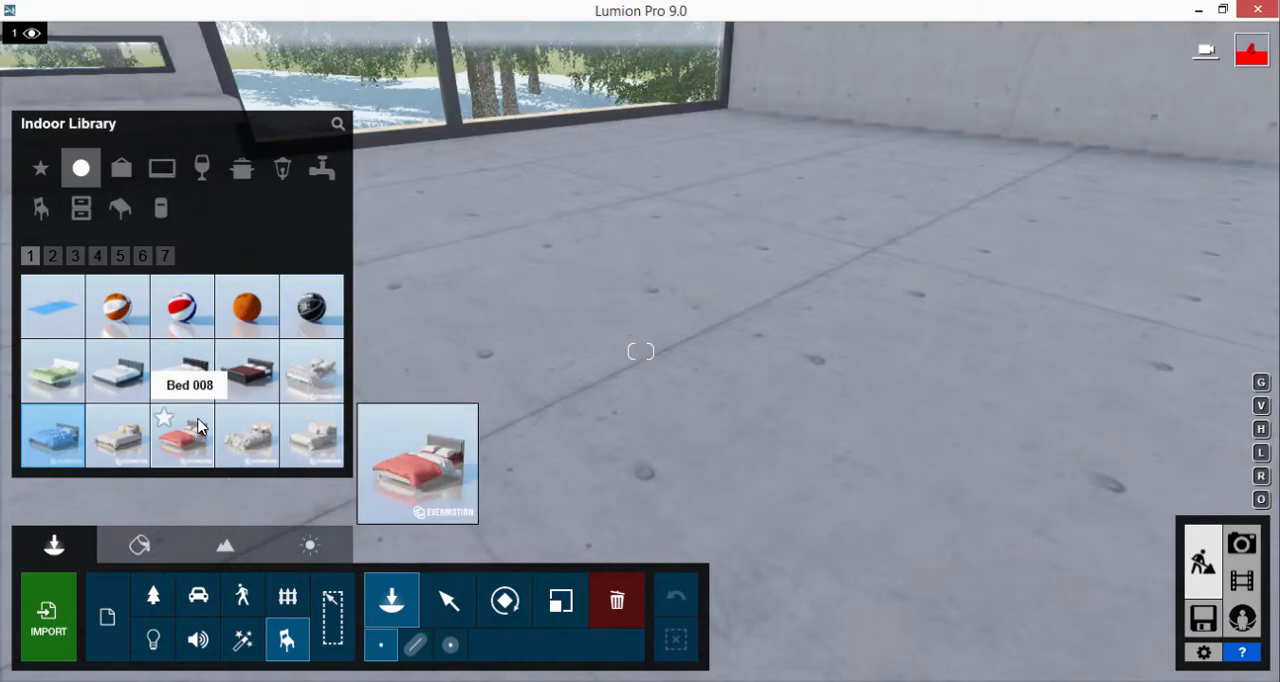
{"action": "left_click", "coordinate": [205, 428]}
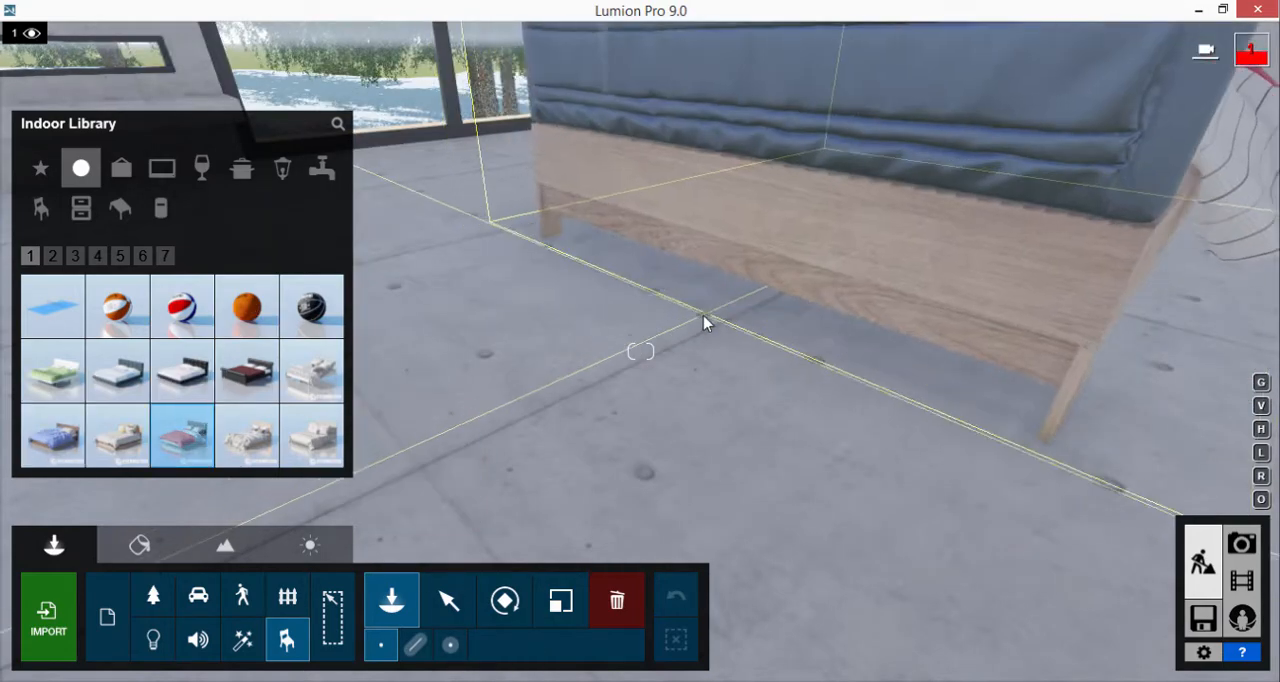
{"action": "left_click", "coordinate": [692, 325]}
Try to scale the placed bed and undo the size change
{"action": "scroll", "coordinate": [804, 250], "scroll_direction": "down", "scroll_amount": 2}
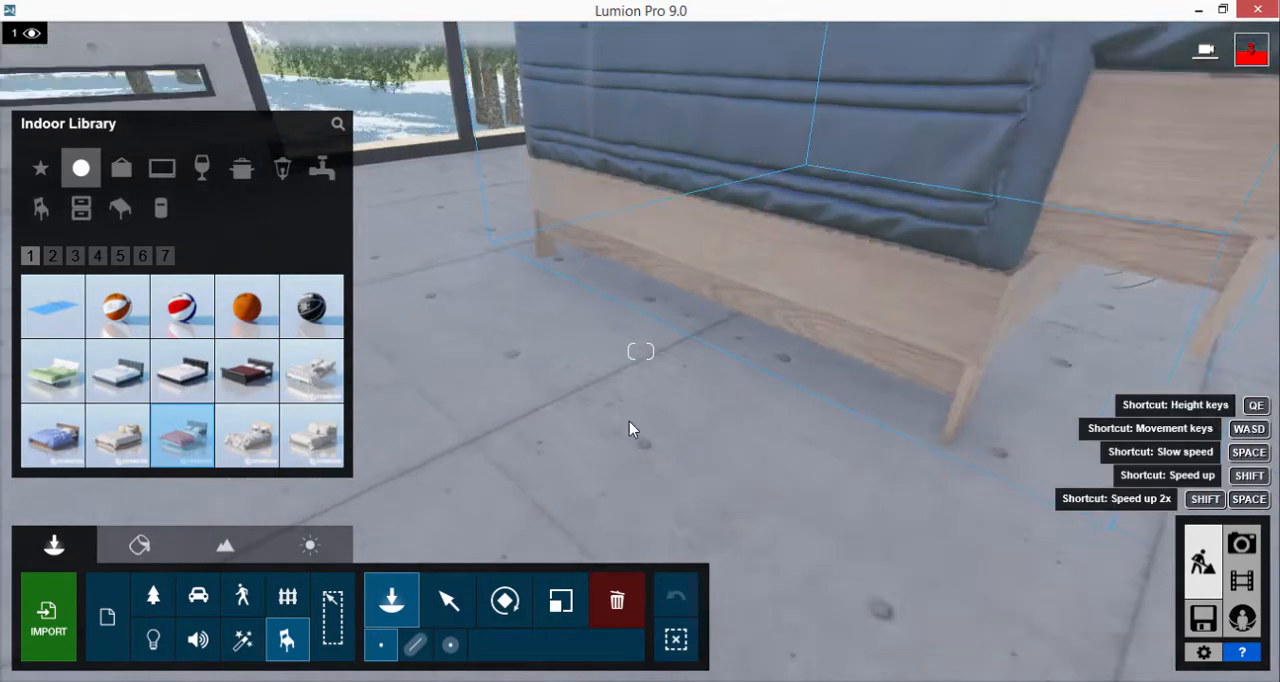
{"action": "left_click", "coordinate": [557, 603]}
{"action": "left_click", "coordinate": [760, 306]}
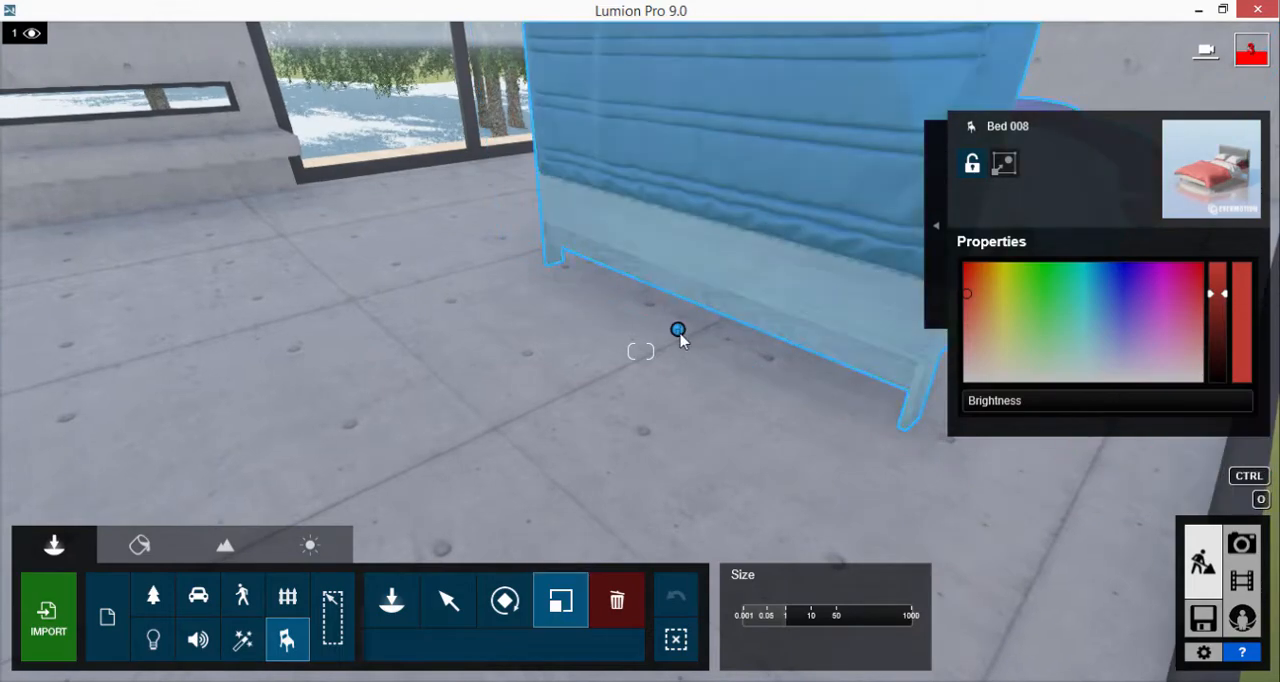
{"action": "left_click_drag", "start_coordinate": [679, 332], "coordinate": [675, 430]}
{"action": "left_click", "coordinate": [505, 600]}
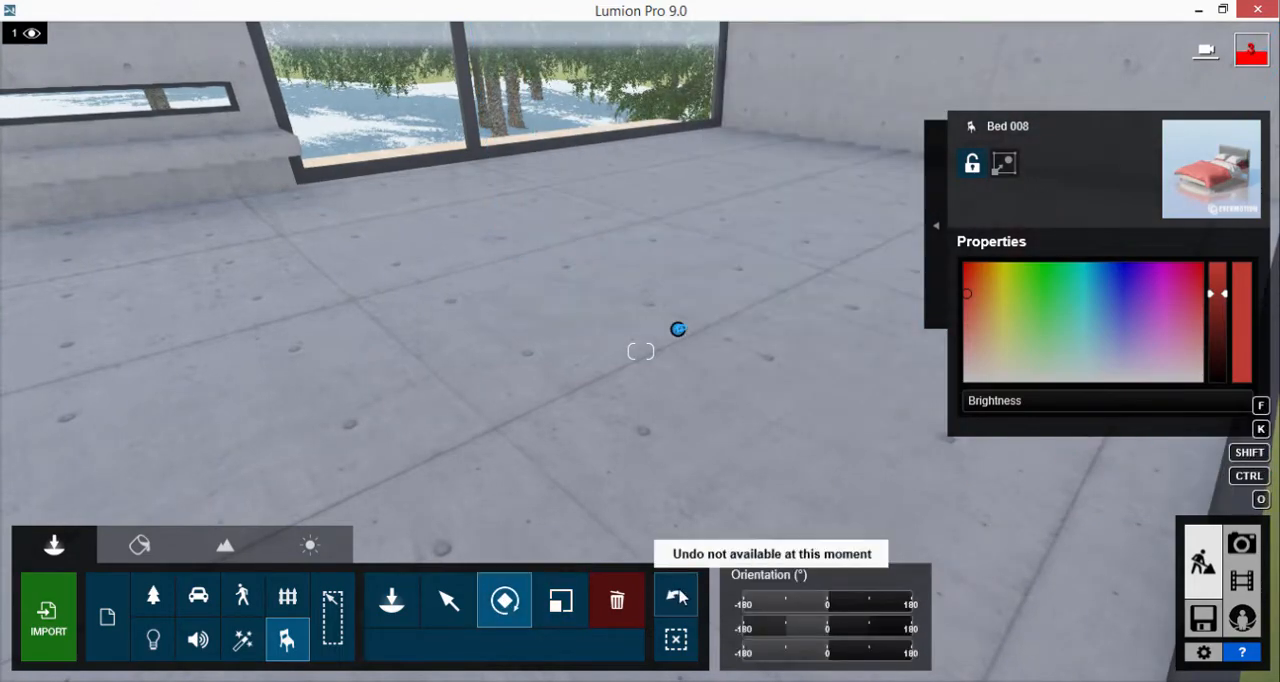
{"action": "left_click", "coordinate": [679, 597]}
Rotate the bed and position it with its headboard beside the terrace glazing
{"action": "left_click_drag", "start_coordinate": [679, 331], "coordinate": [746, 238]}
{"action": "left_click", "coordinate": [448, 598]}
{"action": "scroll", "coordinate": [746, 238], "scroll_direction": "down", "scroll_amount": 6}
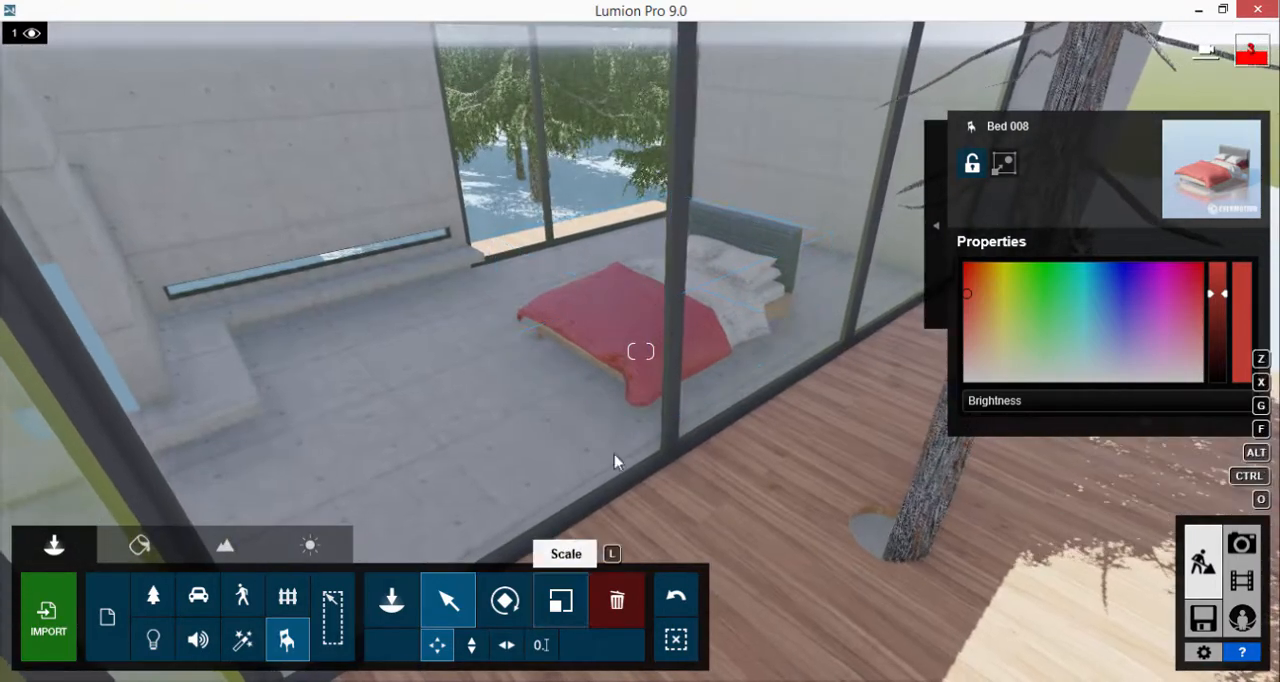
Try to enlarge and move the bed beside the terrace glazing, and undo the move
{"action": "left_click", "coordinate": [561, 600]}
{"action": "left_click_drag", "start_coordinate": [733, 302], "coordinate": [623, 517]}
{"action": "left_click", "coordinate": [447, 603]}
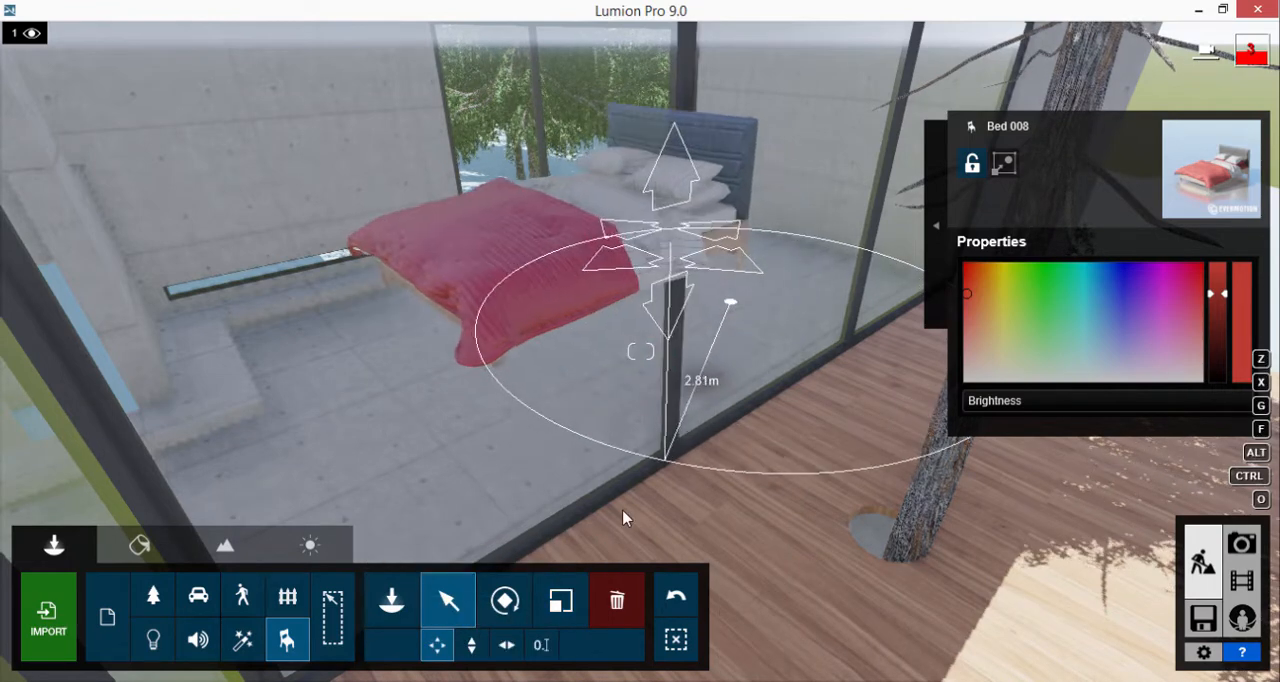
{"action": "left_click", "coordinate": [676, 598]}
Reposition the bed slightly toward the back wall and scale it up to suit the room
{"action": "mouse_move", "coordinate": [730, 305]}
{"action": "left_mouse_down"}
{"action": "mouse_move", "coordinate": [714, 286]}
{"action": "mouse_move", "coordinate": [726, 280]}
{"action": "mouse_move", "coordinate": [612, 403]}
{"action": "mouse_move", "coordinate": [714, 286]}
{"action": "mouse_move", "coordinate": [728, 288]}
{"action": "left_mouse_up"}
{"action": "left_click", "coordinate": [560, 604]}
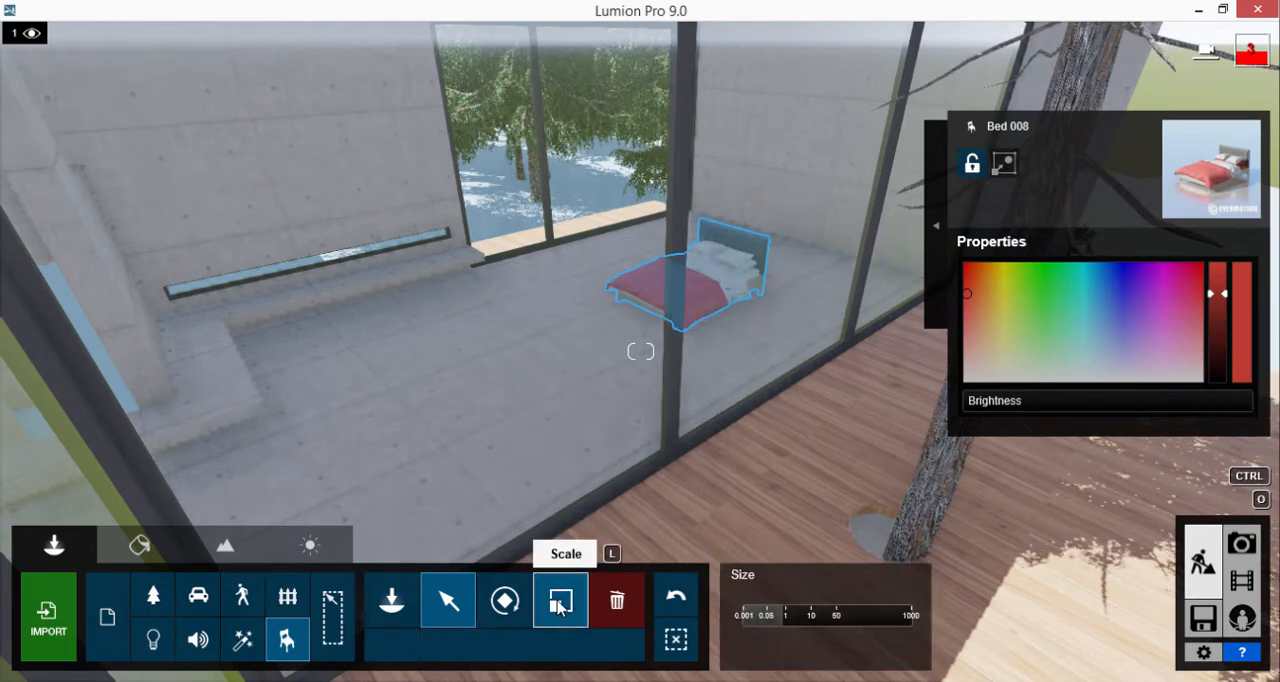
{"action": "left_click_drag", "start_coordinate": [733, 247], "coordinate": [740, 227]}
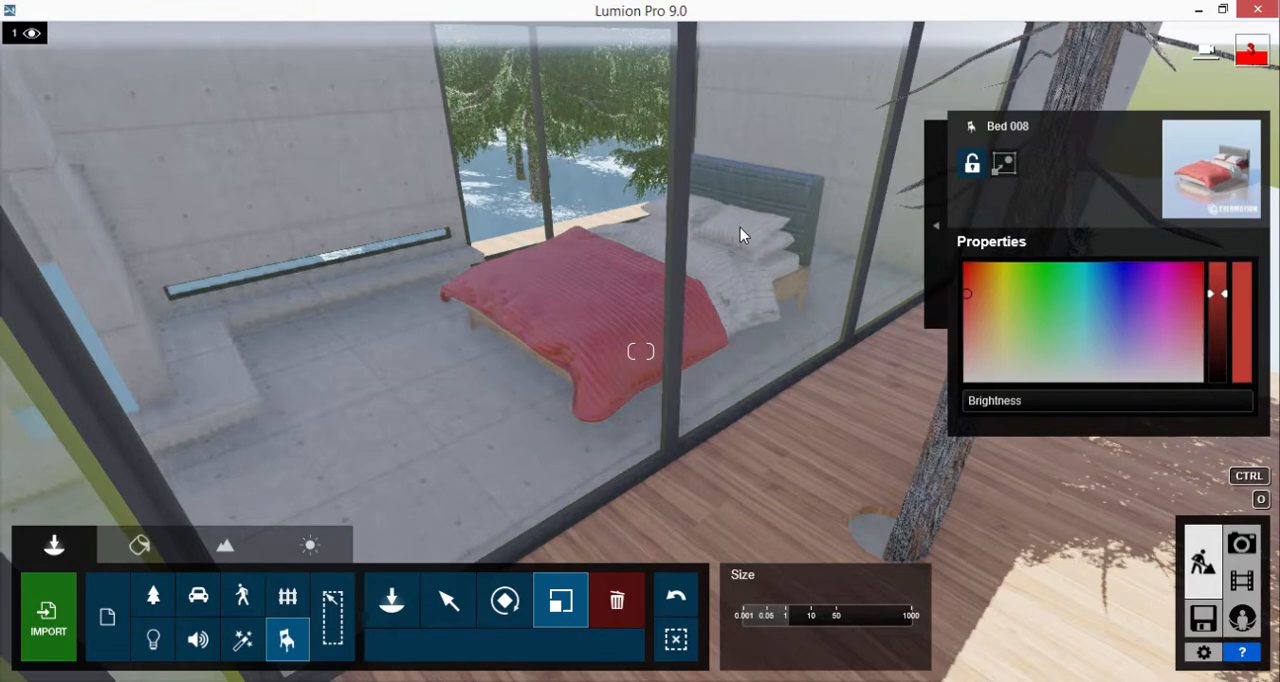
{"action": "left_click", "coordinate": [740, 227]}
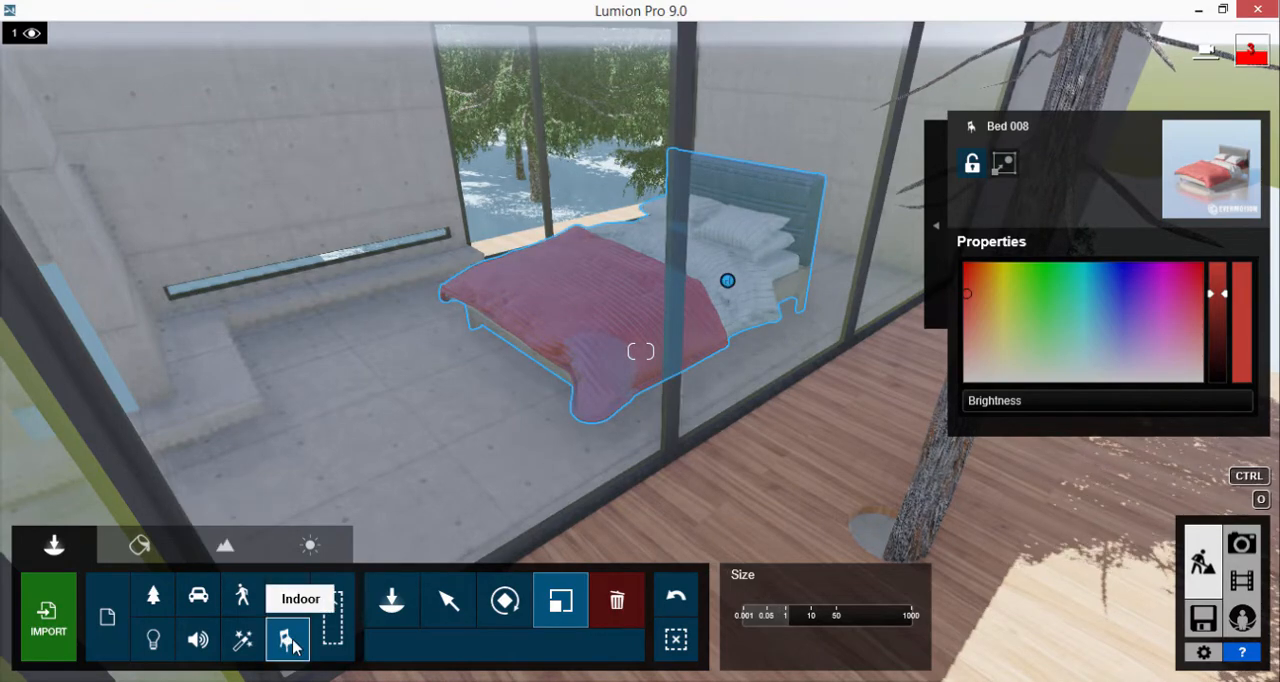
Browse the indoor Decoration objects as far as page 12 and choose Canvas 028
{"action": "left_click", "coordinate": [289, 641]}
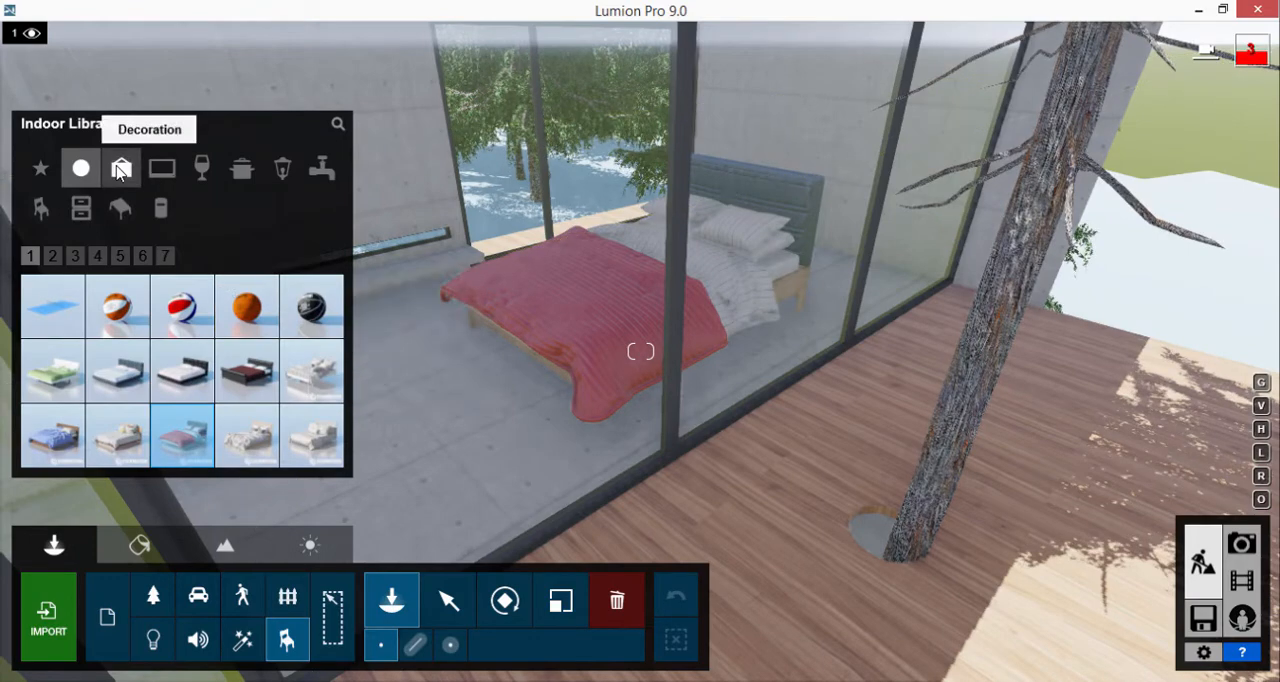
{"action": "left_click", "coordinate": [120, 171]}
{"action": "left_click", "coordinate": [69, 256]}
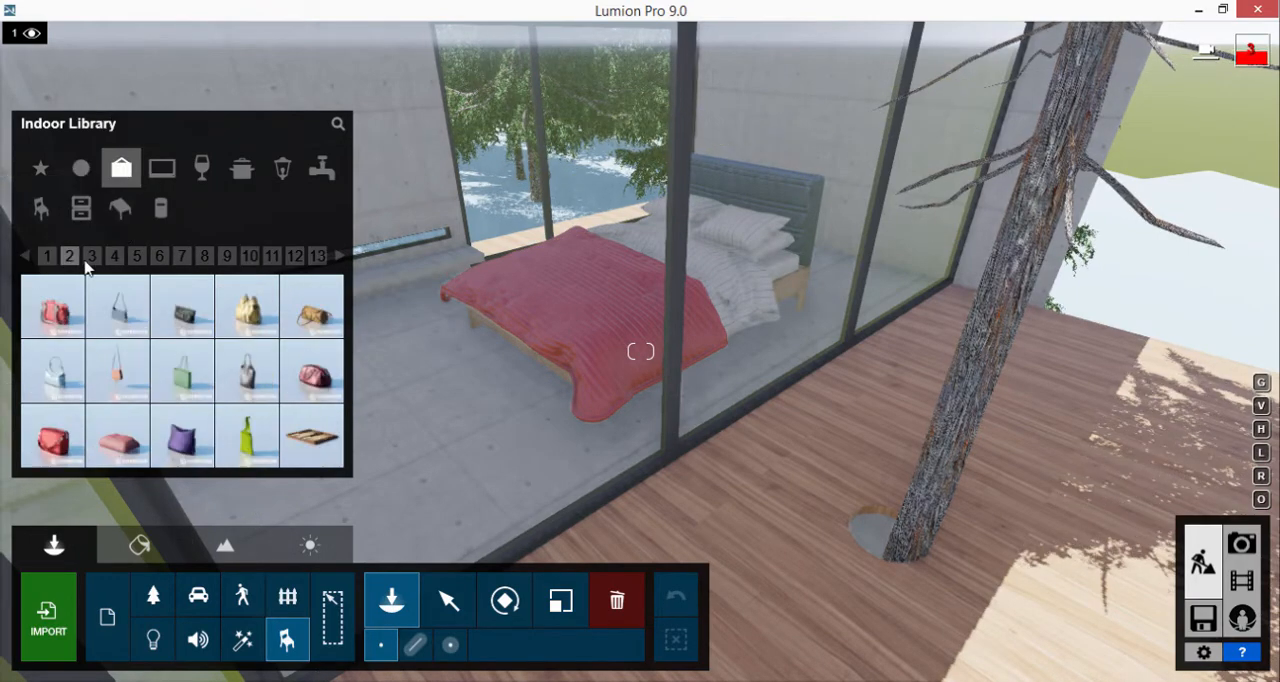
{"action": "left_click", "coordinate": [91, 256]}
{"action": "left_click", "coordinate": [114, 256]}
{"action": "left_click", "coordinate": [137, 256]}
{"action": "left_click", "coordinate": [159, 256]}
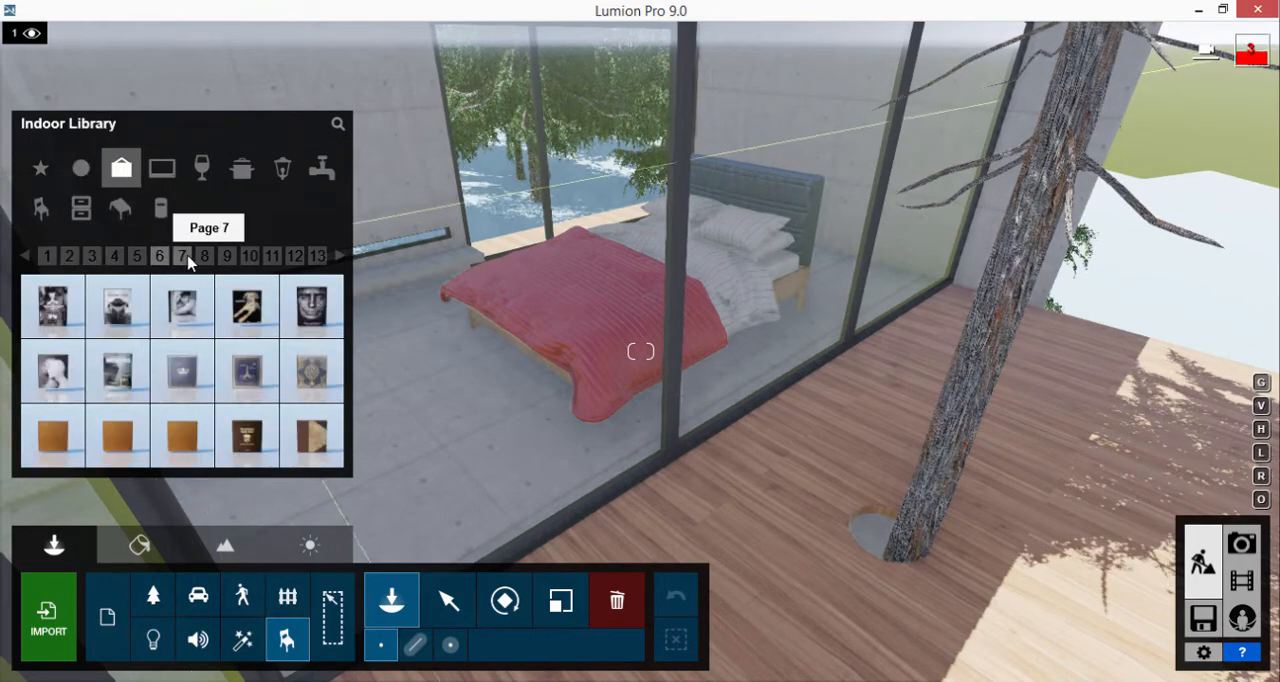
{"action": "left_click", "coordinate": [182, 256]}
{"action": "left_click", "coordinate": [204, 256]}
{"action": "left_click", "coordinate": [227, 256]}
{"action": "left_click", "coordinate": [249, 256]}
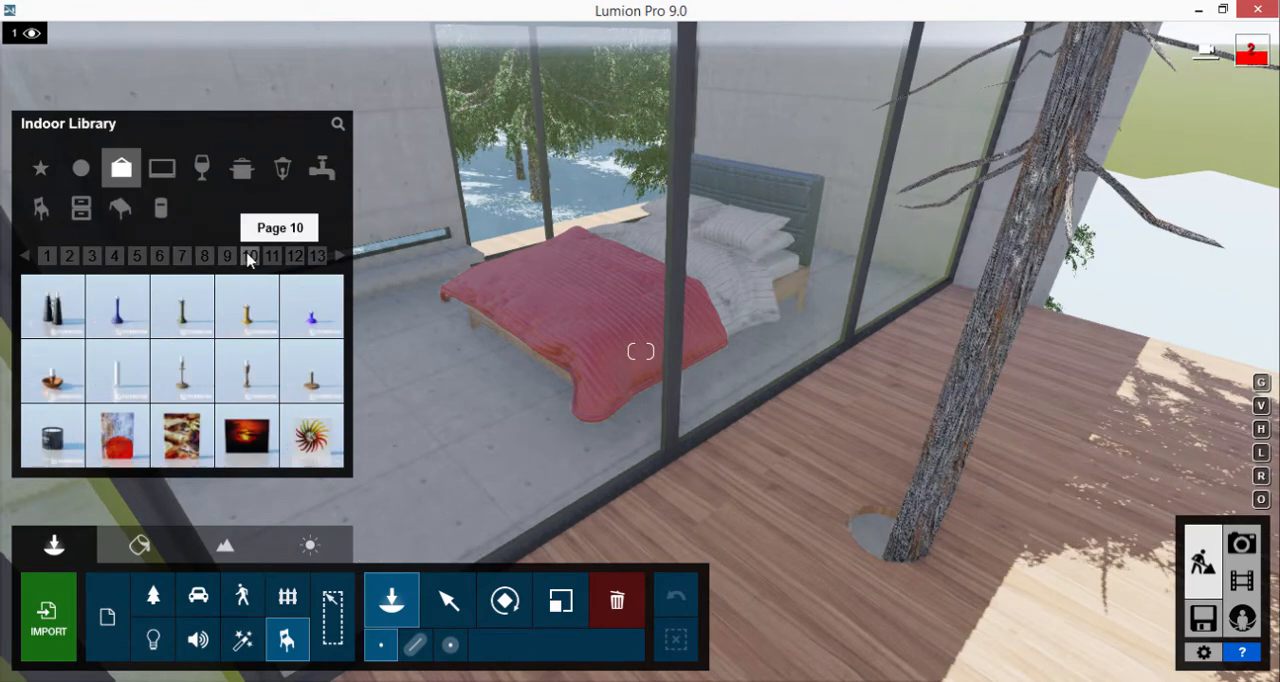
{"action": "left_click", "coordinate": [272, 256]}
{"action": "left_click", "coordinate": [295, 256]}
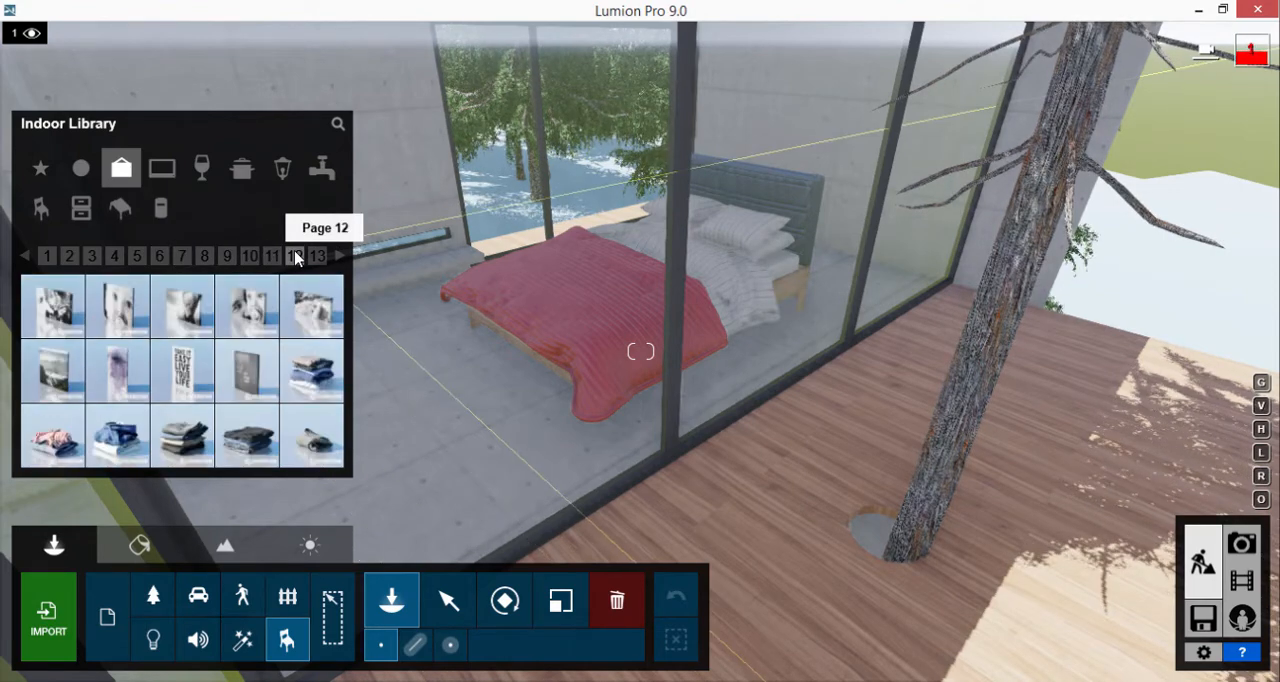
Place Canvas 028 inside the bedroom, rotate it flat against the concrete wall and position it above the low strip window
{"action": "key", "text": "w"}
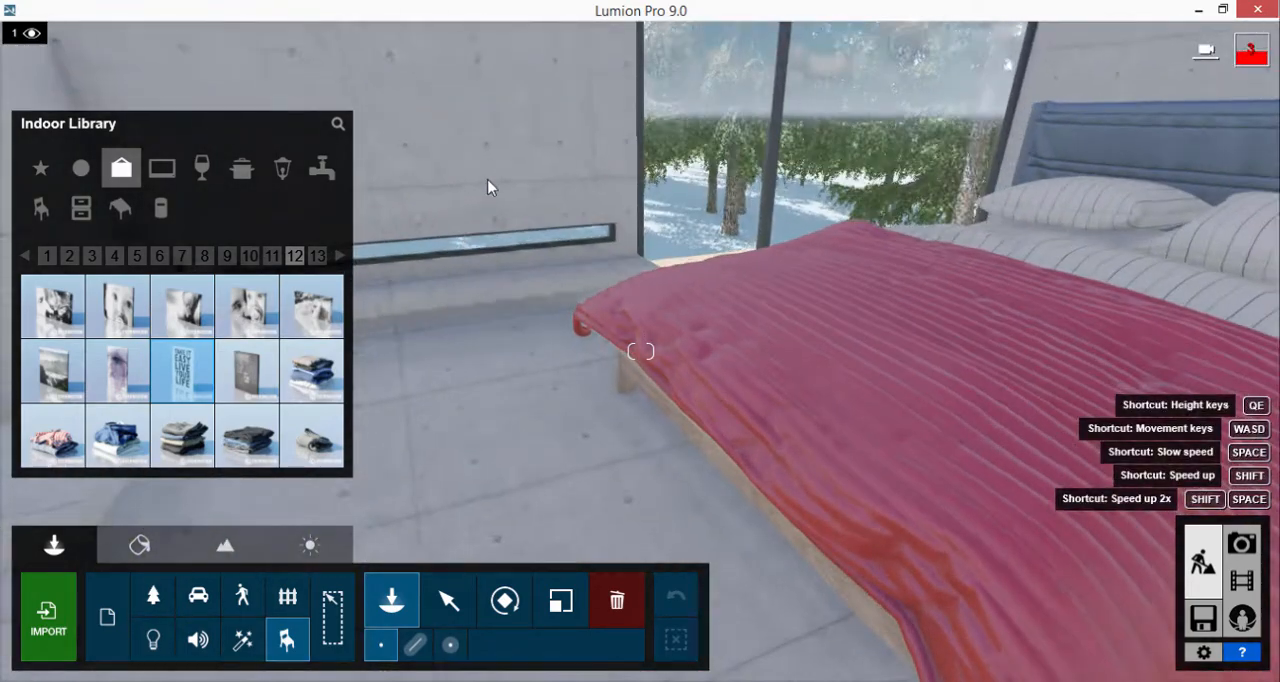
{"action": "right_click_drag", "start_coordinate": [488, 181], "coordinate": [475, 171]}
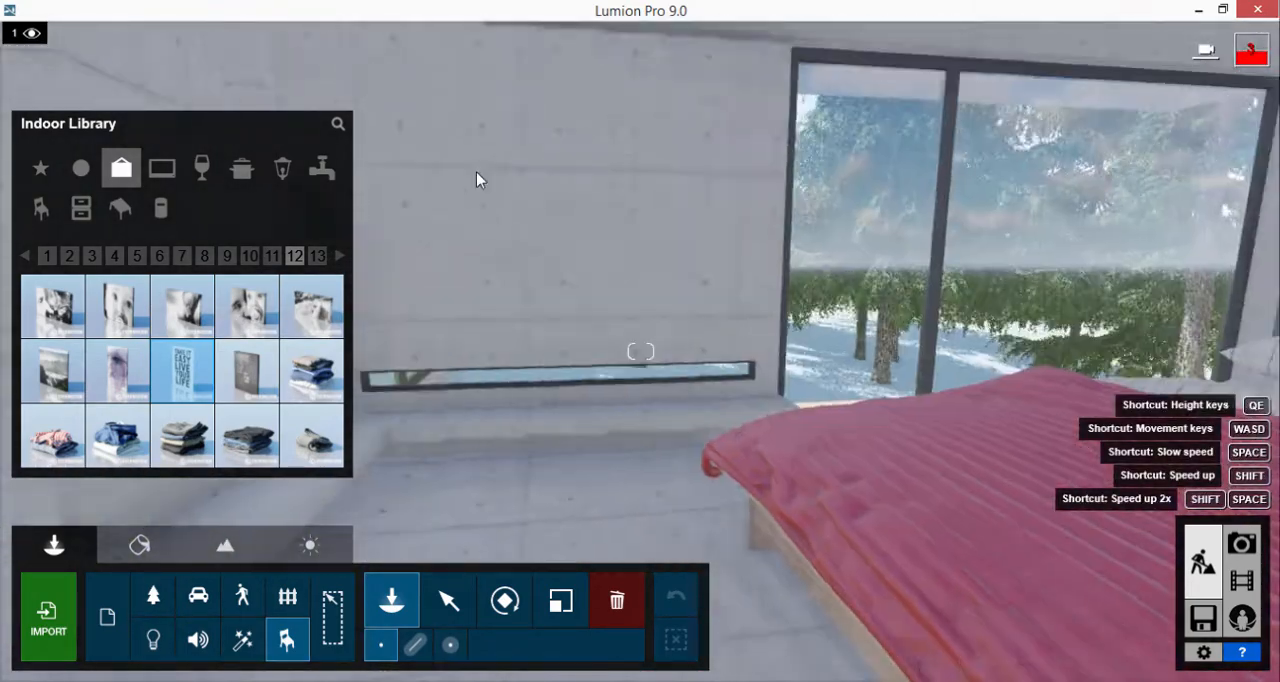
{"action": "key", "text": "w"}
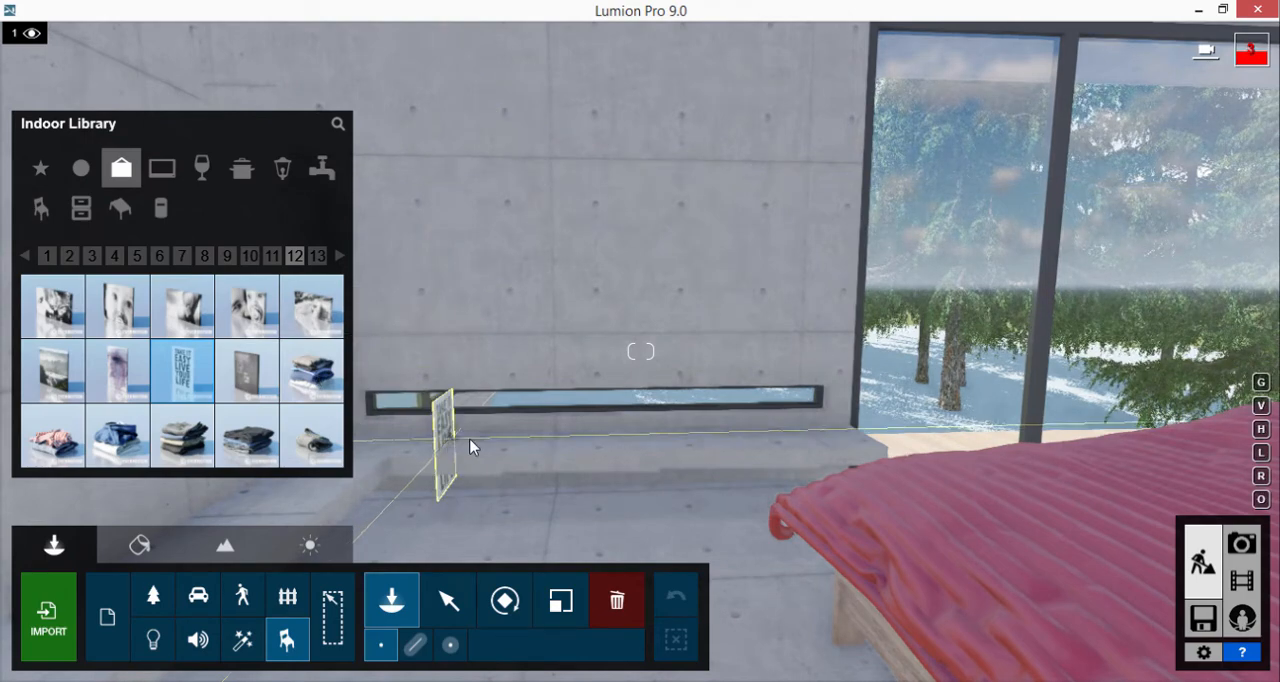
{"action": "left_click", "coordinate": [470, 443]}
{"action": "left_click", "coordinate": [508, 599]}
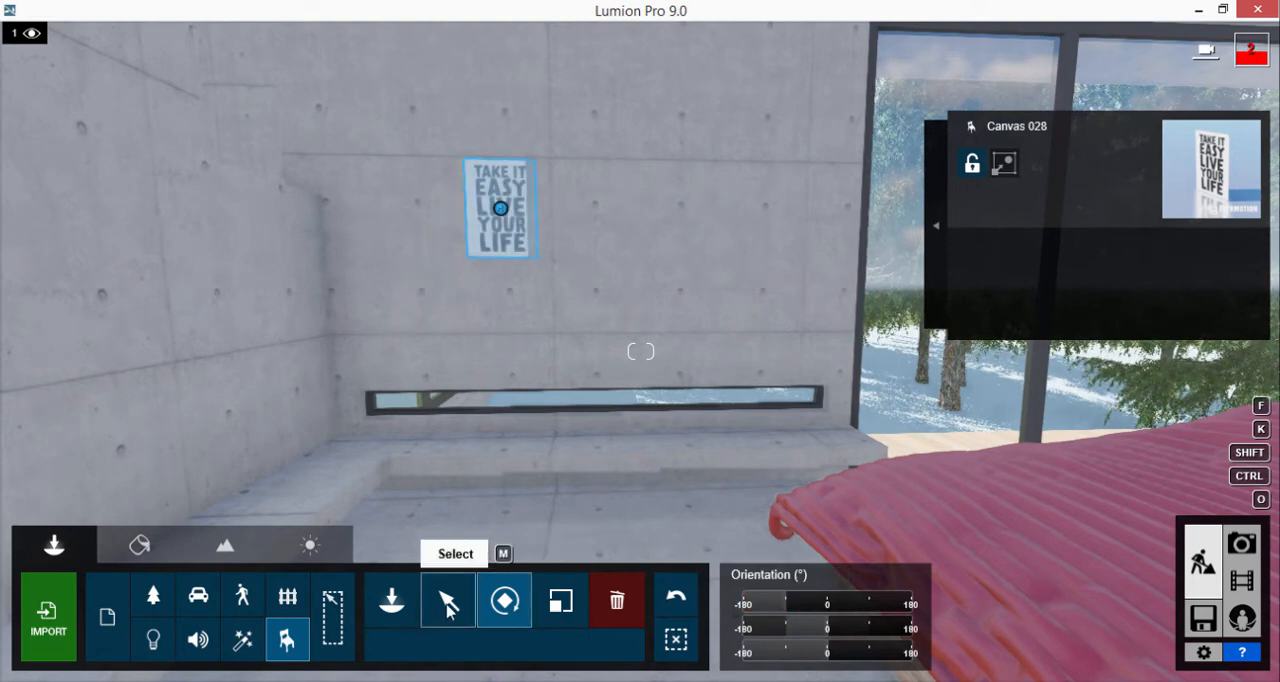
{"action": "left_click", "coordinate": [447, 605]}
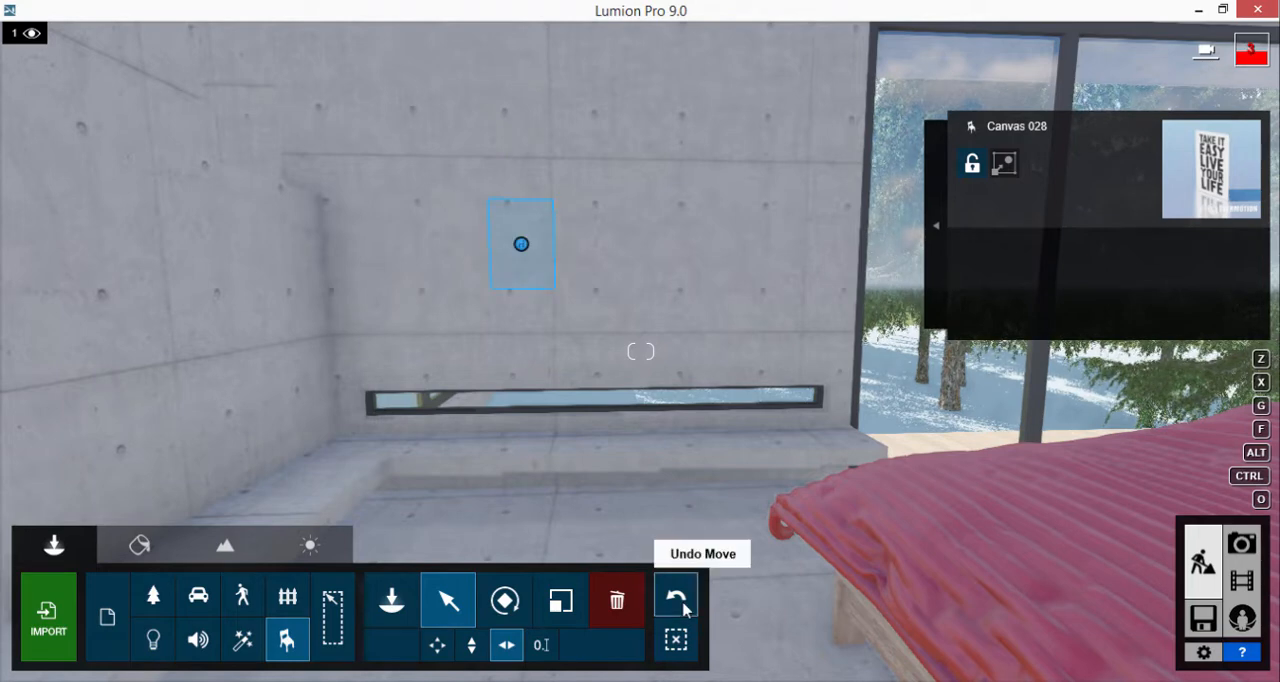
Place Clothes 001 on the concrete ledge below the strip window and scale the stack up
{"action": "left_click", "coordinate": [337, 594]}
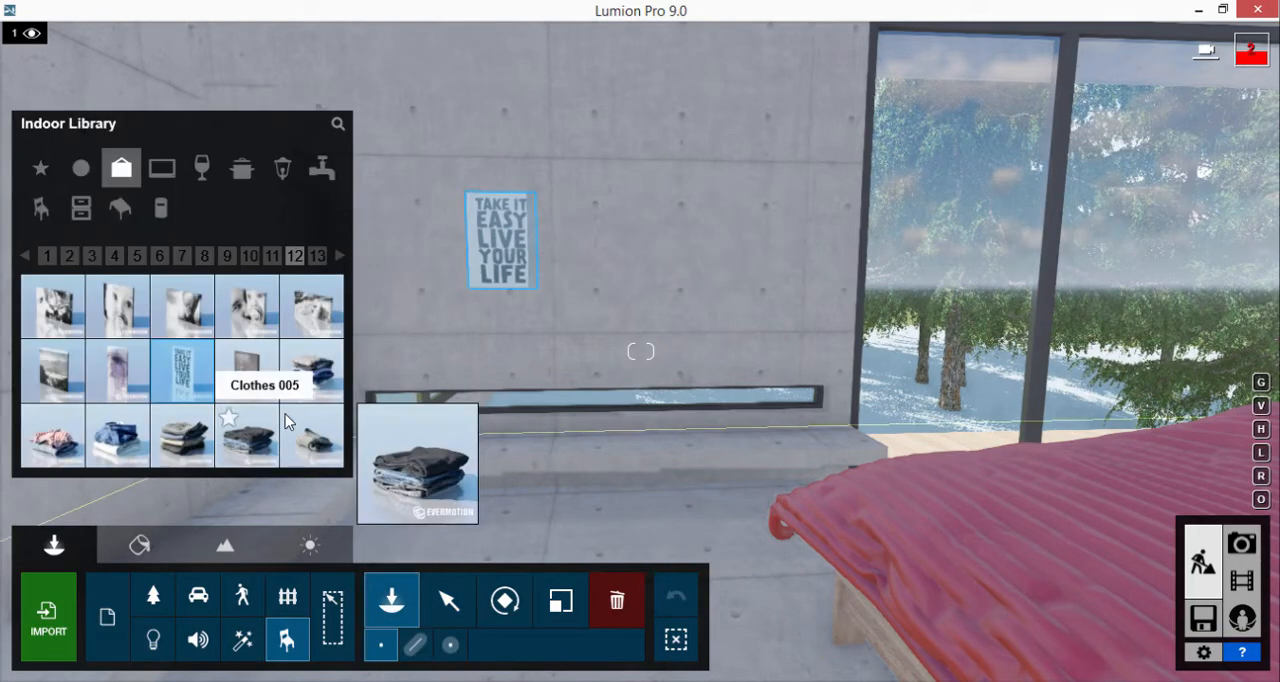
{"action": "left_click", "coordinate": [318, 372]}
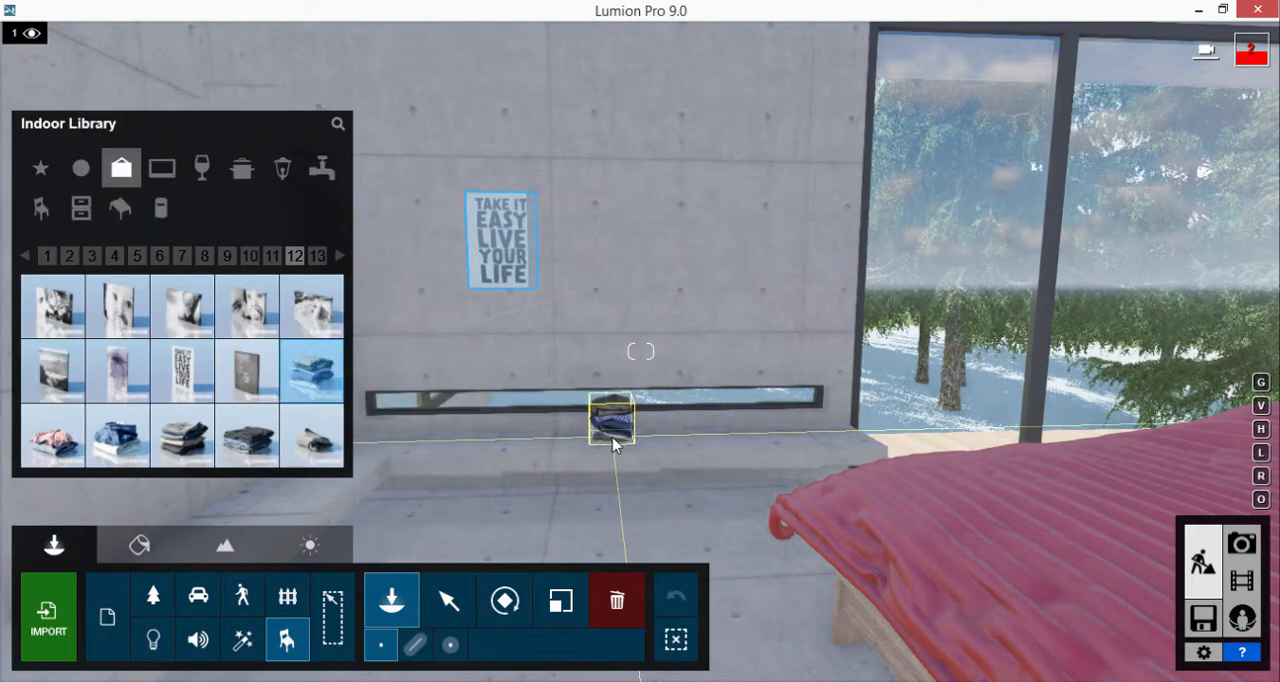
{"action": "left_click", "coordinate": [561, 600]}
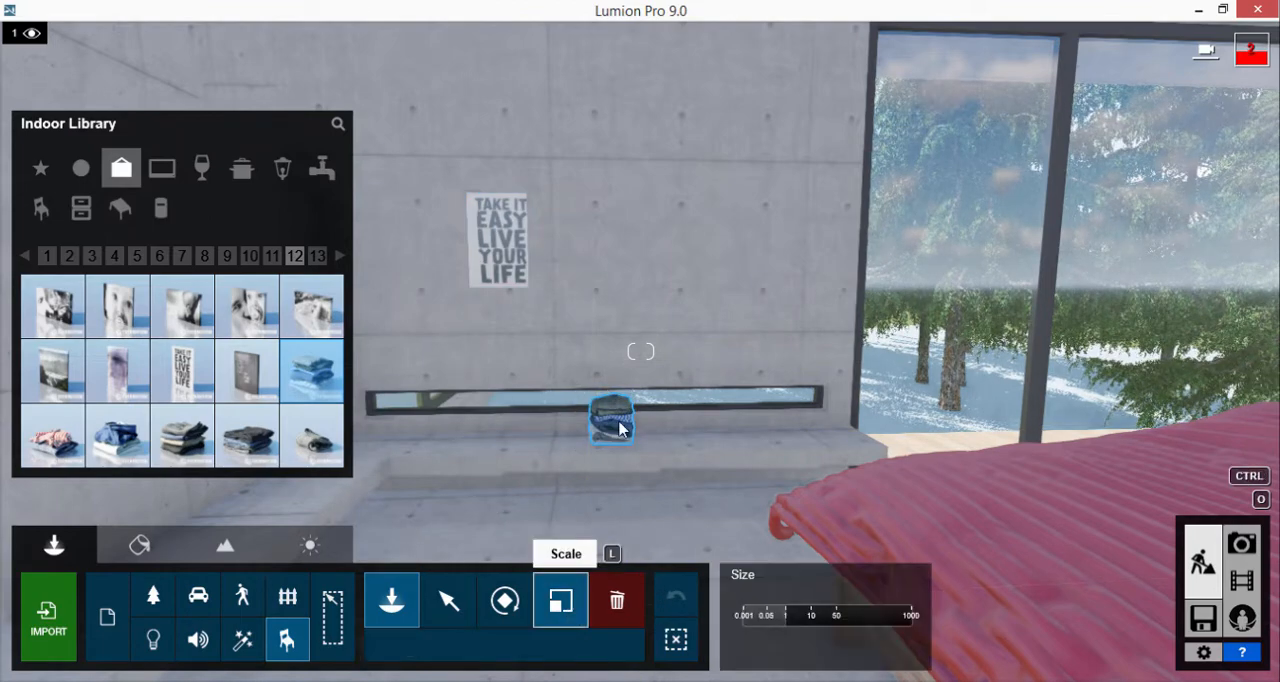
{"action": "mouse_move", "coordinate": [620, 428]}
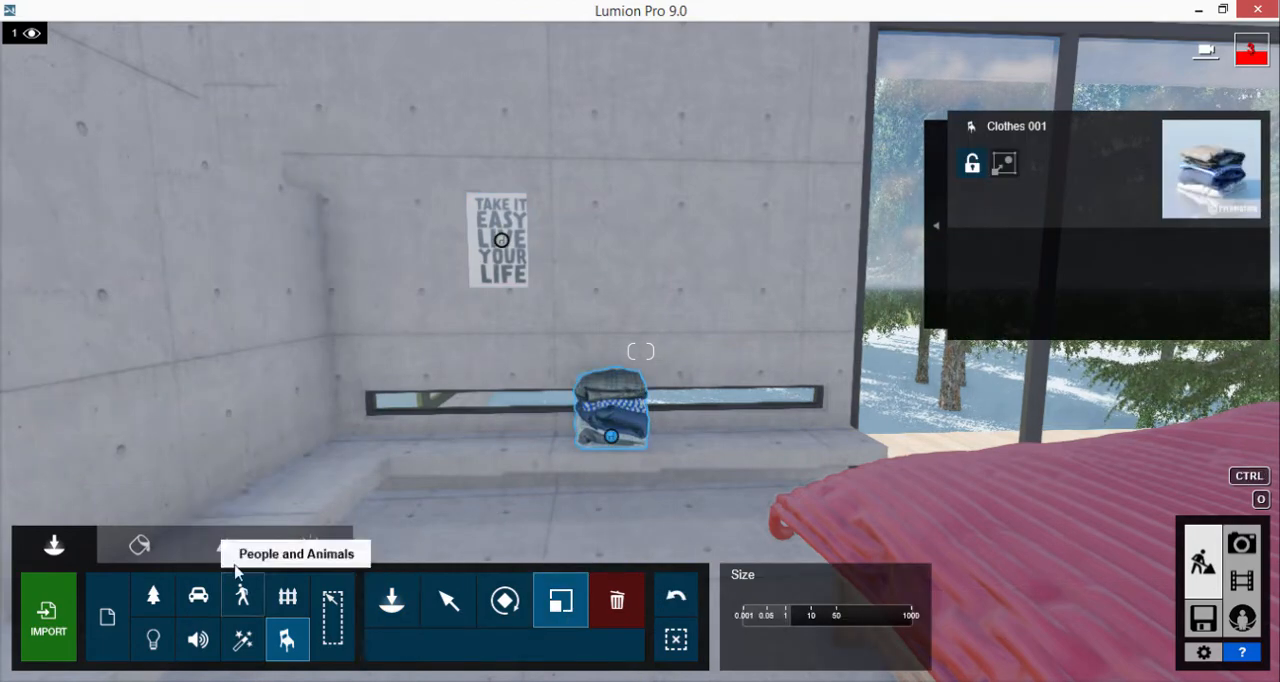
Viewing the house from outside the terrace, shift the bed horizontally so its headboard sits near the end wall
{"action": "right_click_drag", "start_coordinate": [976, 490], "coordinate": [240, 385]}
{"action": "key", "text": "w"}
{"action": "left_click", "coordinate": [448, 602]}
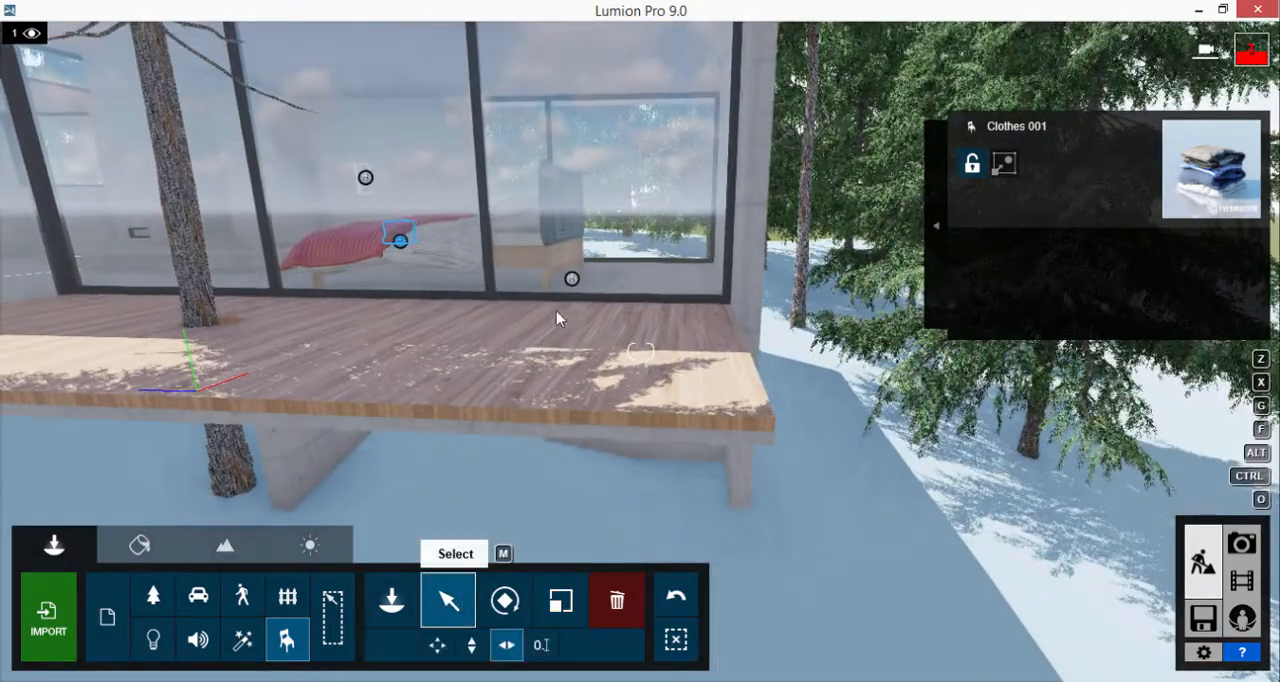
{"action": "left_click_drag", "start_coordinate": [571, 279], "coordinate": [698, 280]}
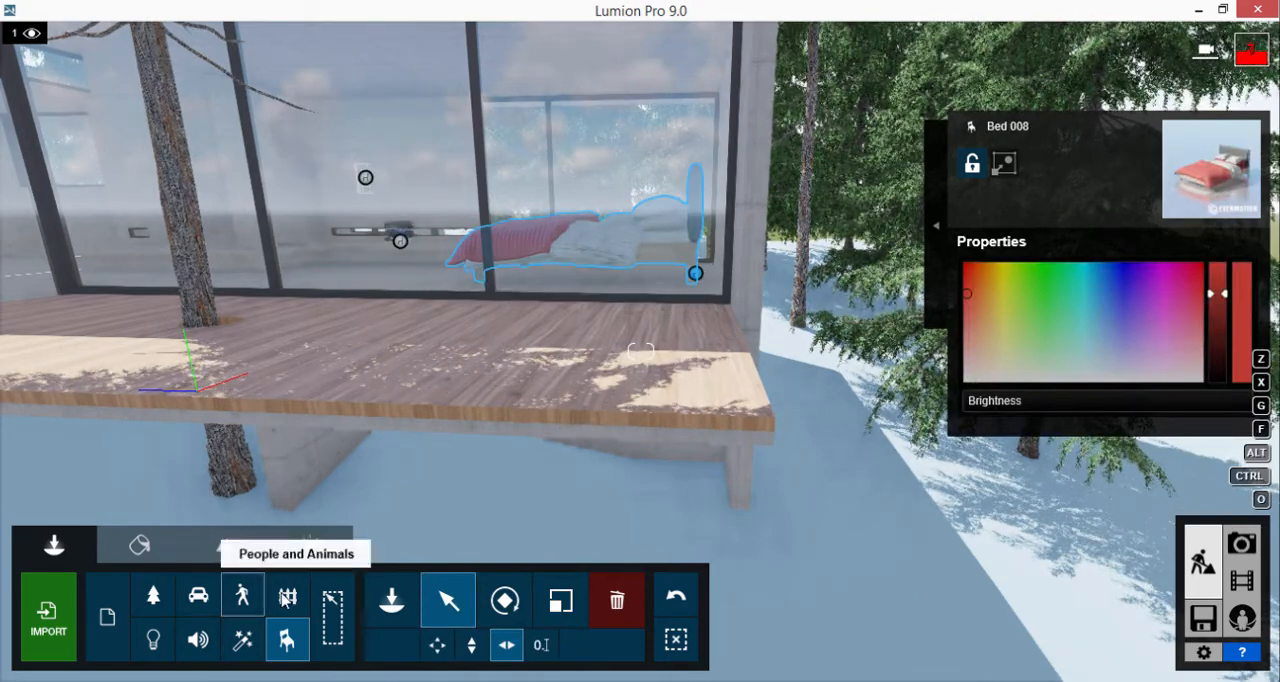
Place a wooden table from page 5 of the indoor Tables on the wooden terrace
{"action": "left_click", "coordinate": [390, 602]}
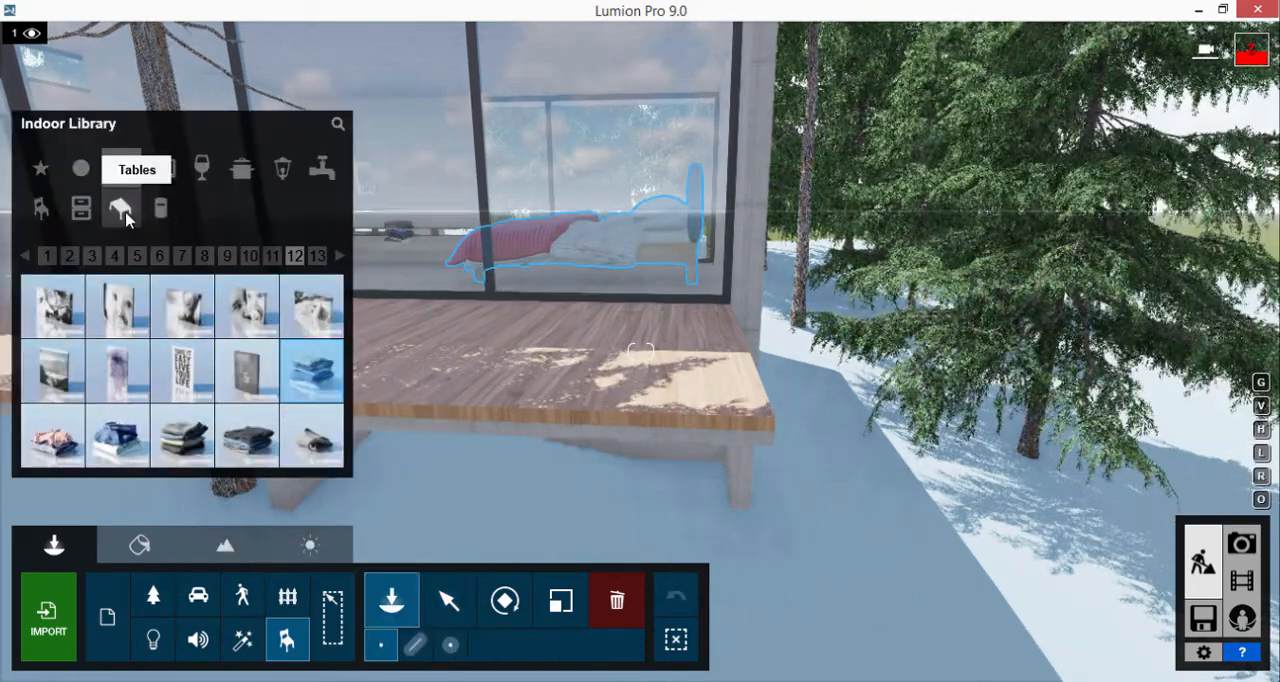
{"action": "left_click", "coordinate": [122, 210]}
{"action": "left_click", "coordinate": [120, 256]}
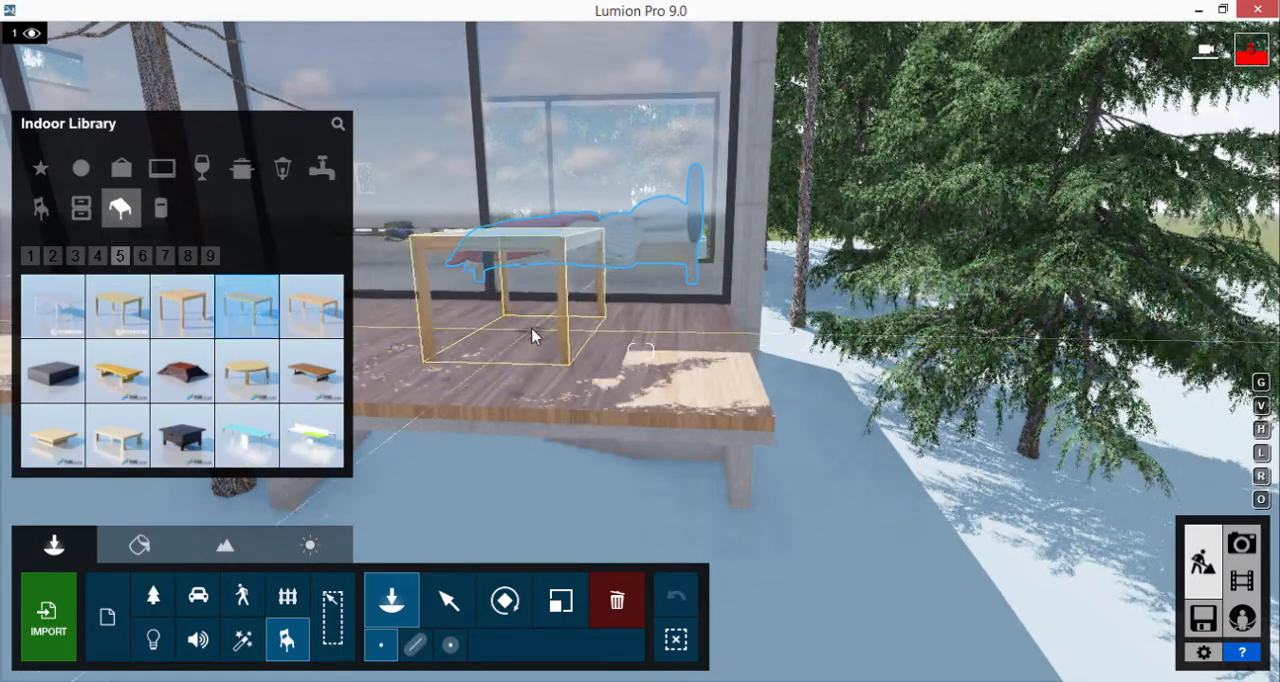
{"action": "left_click", "coordinate": [537, 340]}
Look through the indoor chairs and delete the table from the terrace
{"action": "left_click", "coordinate": [40, 208]}
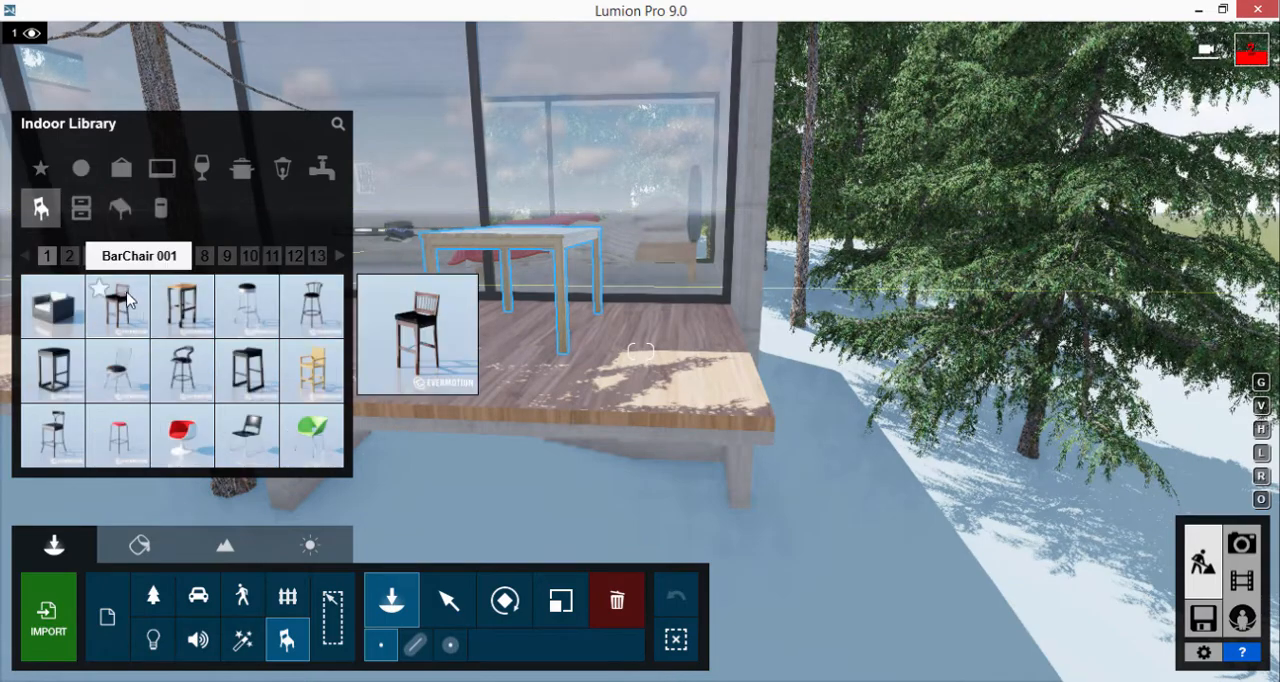
{"action": "left_click", "coordinate": [92, 256]}
{"action": "mouse_move", "coordinate": [253, 381]}
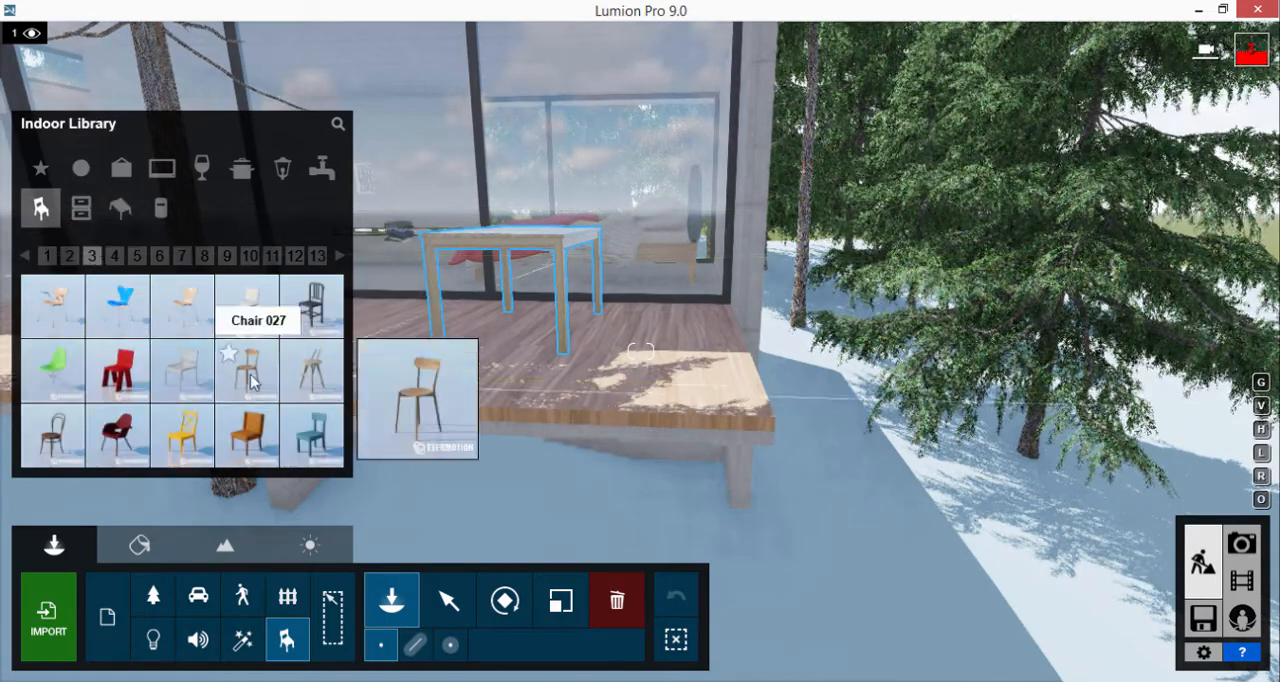
{"action": "left_click", "coordinate": [617, 600]}
{"action": "left_click", "coordinate": [531, 329], "text": "ctrl"}
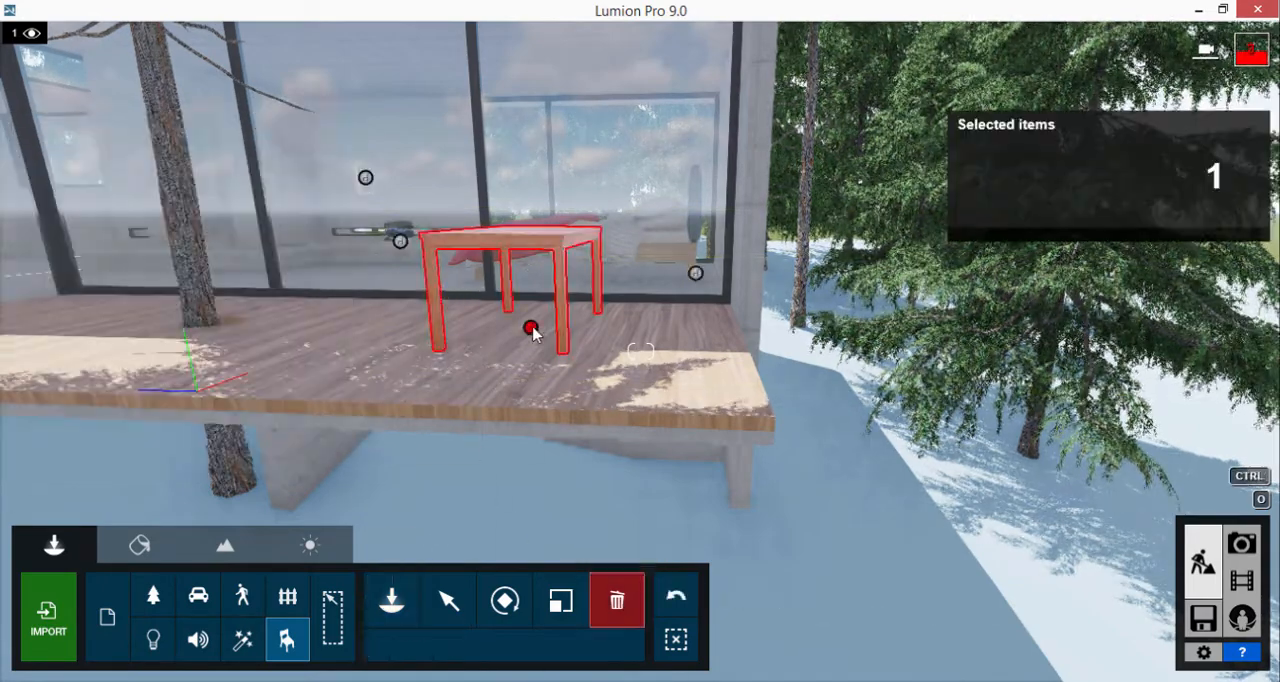
Browse the remaining indoor seating objects and choose Sofa 012 from page 13
{"action": "left_click", "coordinate": [392, 599]}
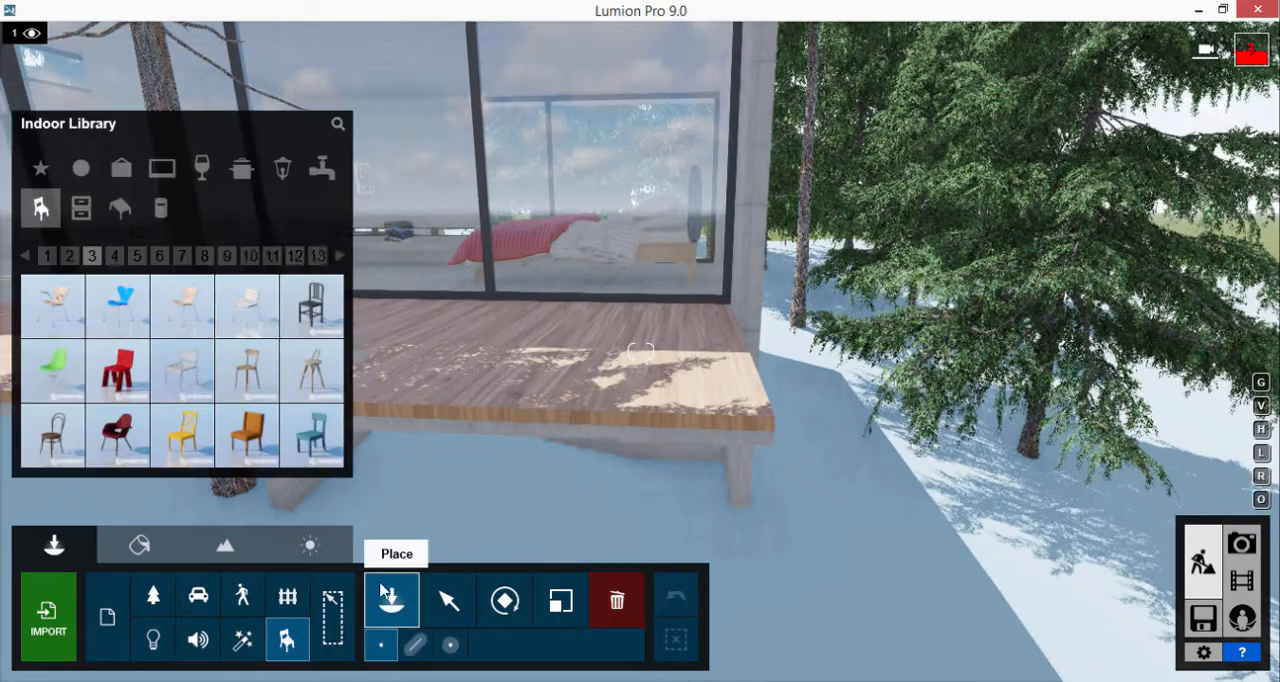
{"action": "left_click", "coordinate": [114, 257]}
{"action": "left_click", "coordinate": [137, 257]}
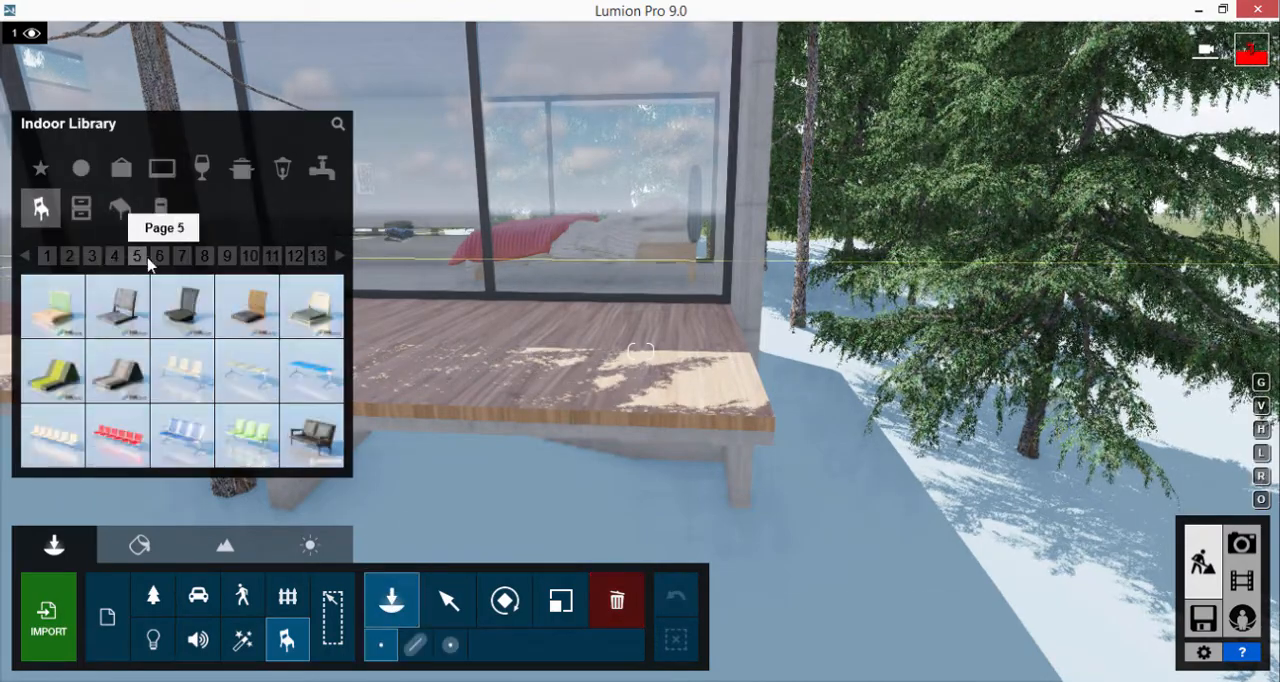
{"action": "left_click", "coordinate": [159, 257]}
{"action": "left_click", "coordinate": [181, 257]}
{"action": "left_click", "coordinate": [204, 257]}
{"action": "left_click", "coordinate": [227, 257]}
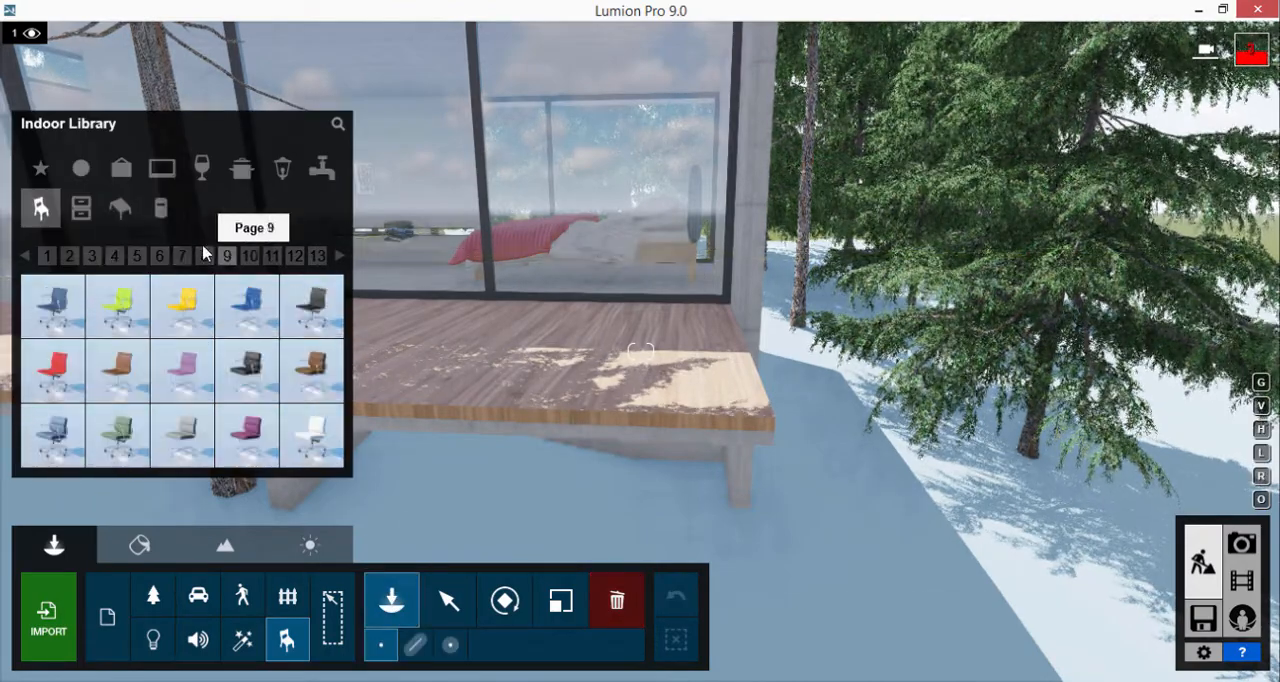
{"action": "left_click", "coordinate": [250, 257]}
{"action": "left_click", "coordinate": [272, 257]}
{"action": "left_click", "coordinate": [294, 257]}
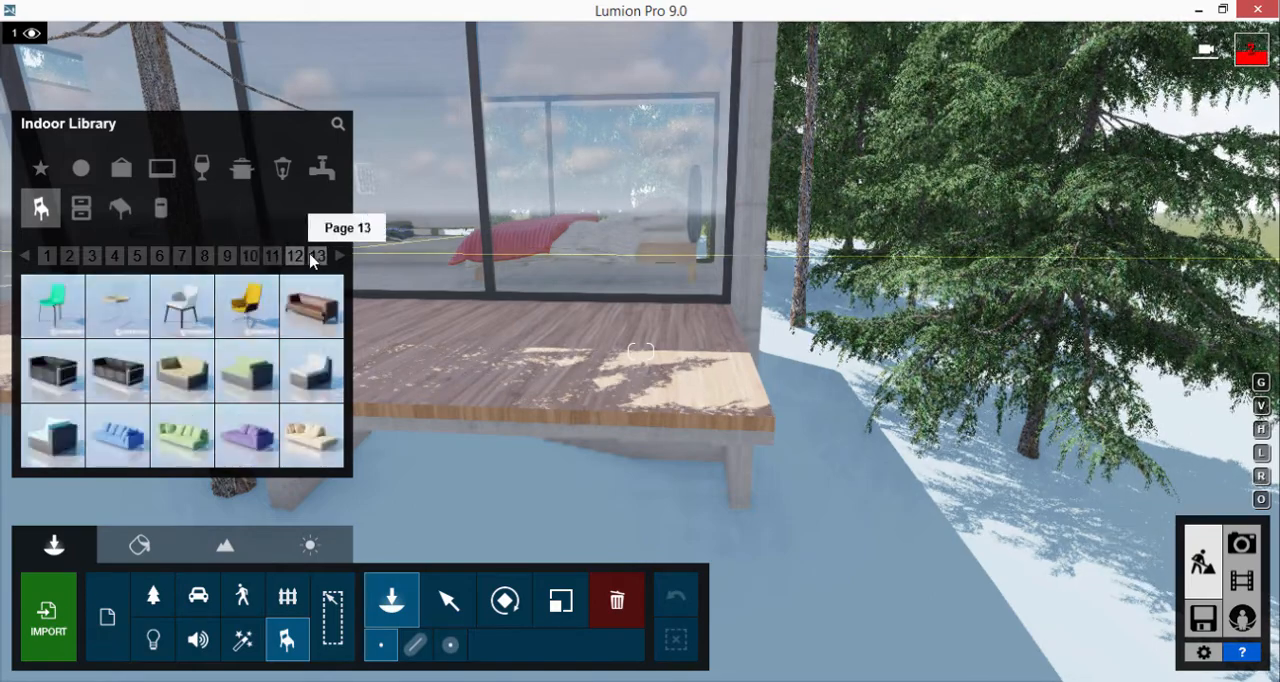
{"action": "mouse_move", "coordinate": [247, 444]}
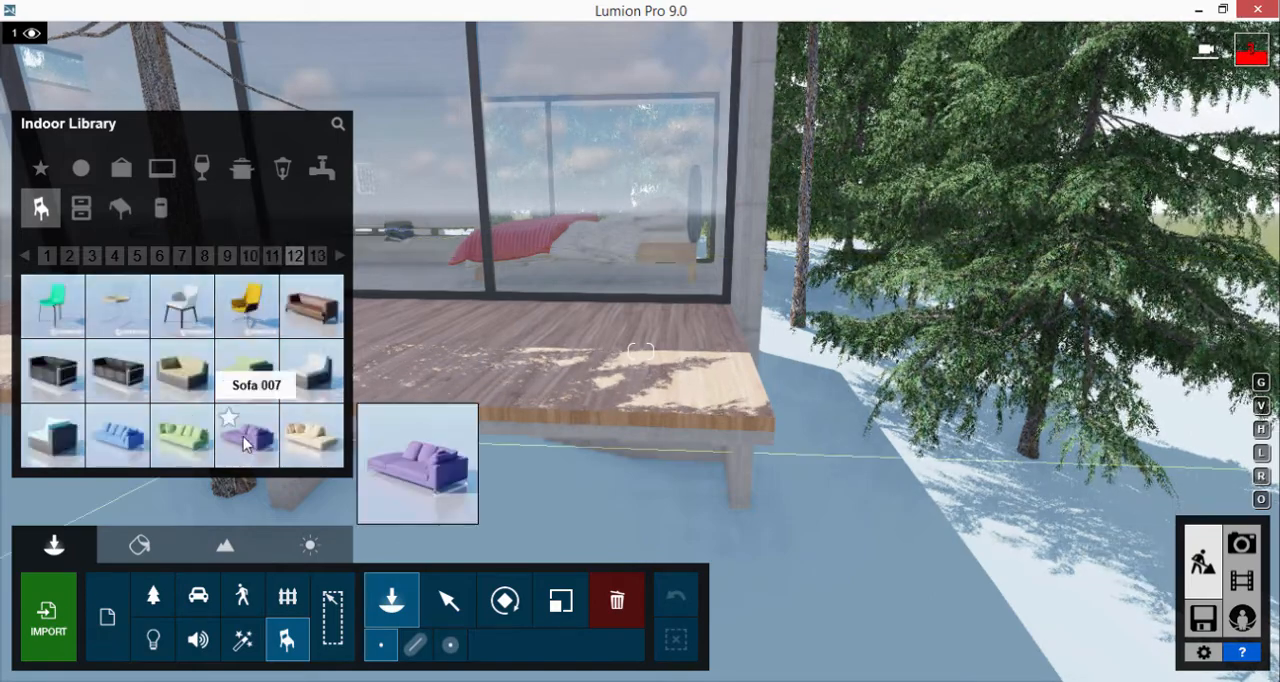
{"action": "left_click", "coordinate": [317, 257]}
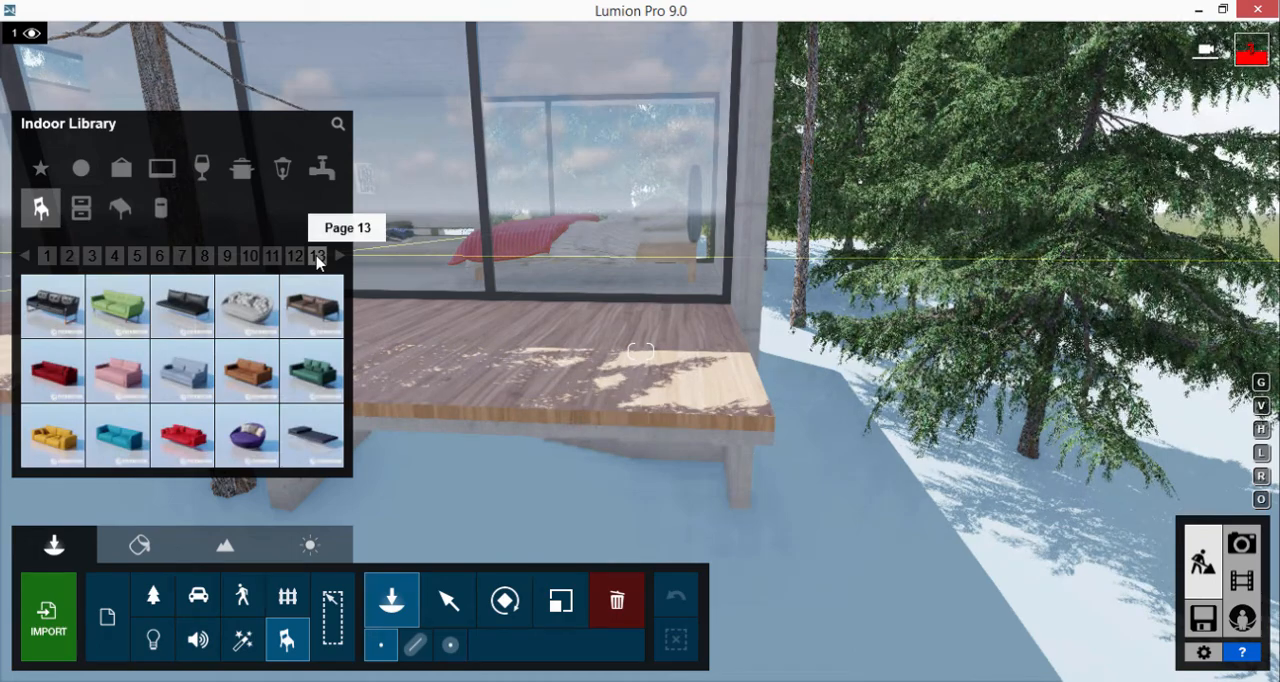
{"action": "mouse_move", "coordinate": [255, 308]}
{"action": "left_click", "coordinate": [294, 256]}
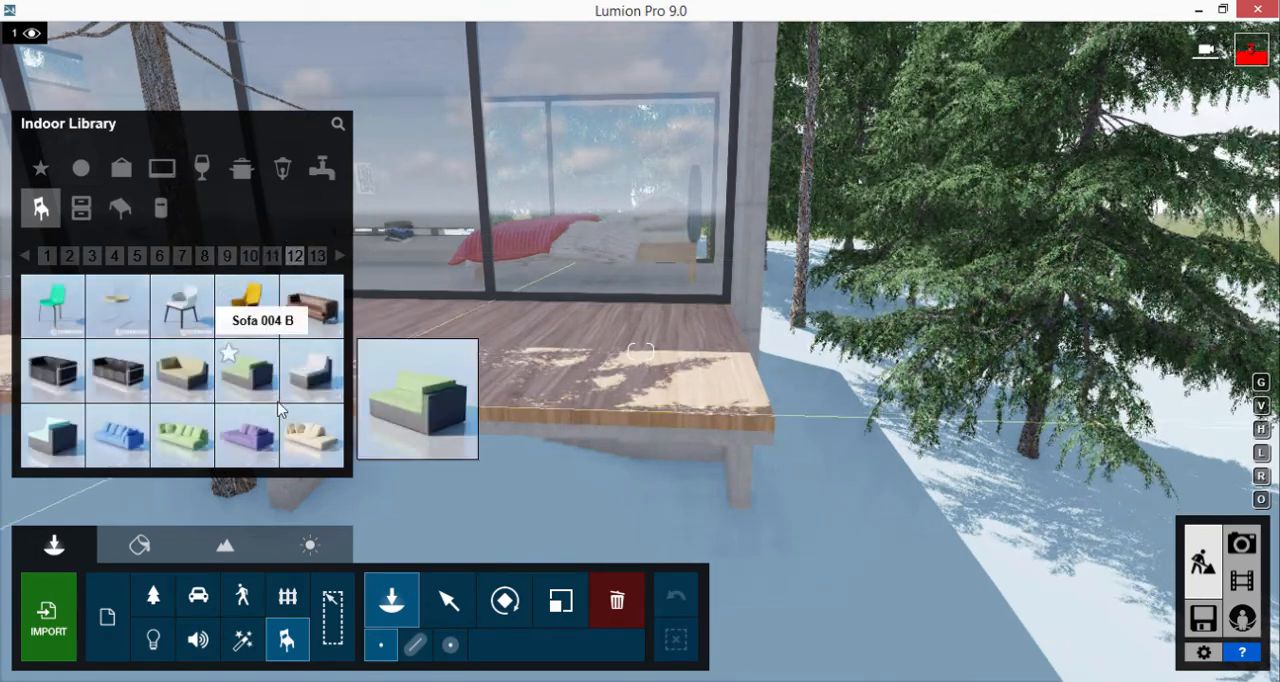
{"action": "mouse_move", "coordinate": [258, 427]}
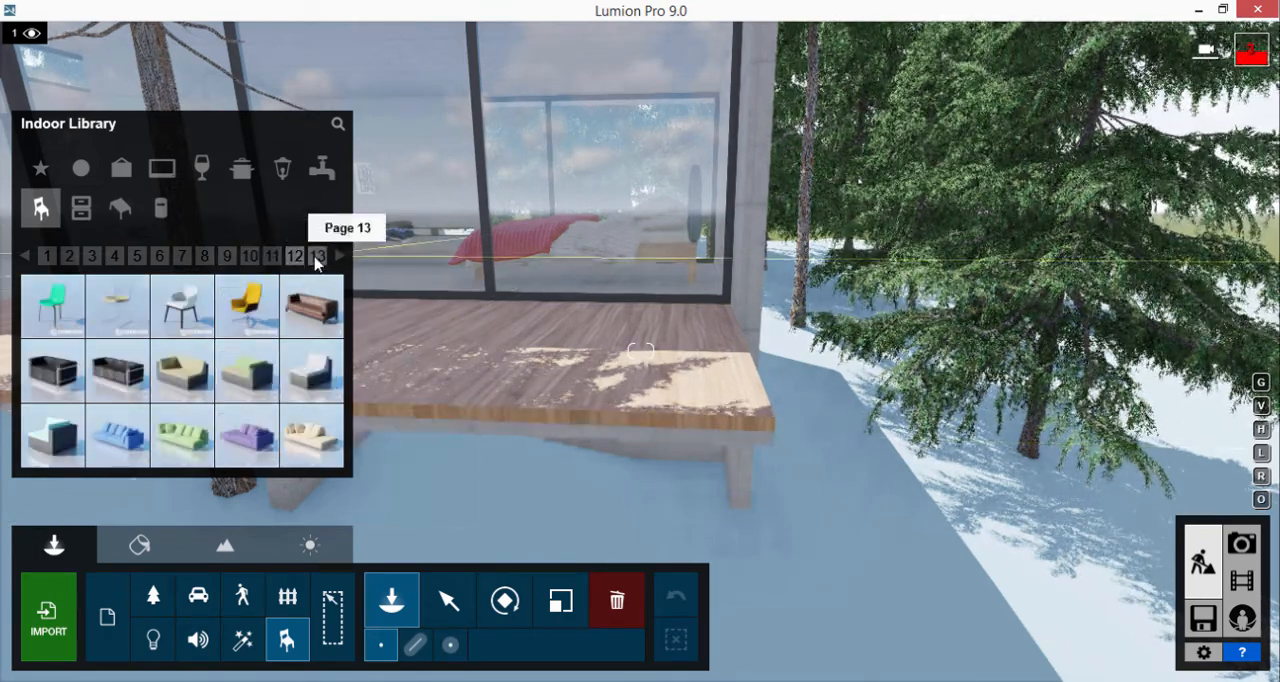
{"action": "left_click", "coordinate": [317, 256]}
{"action": "left_click", "coordinate": [248, 308]}
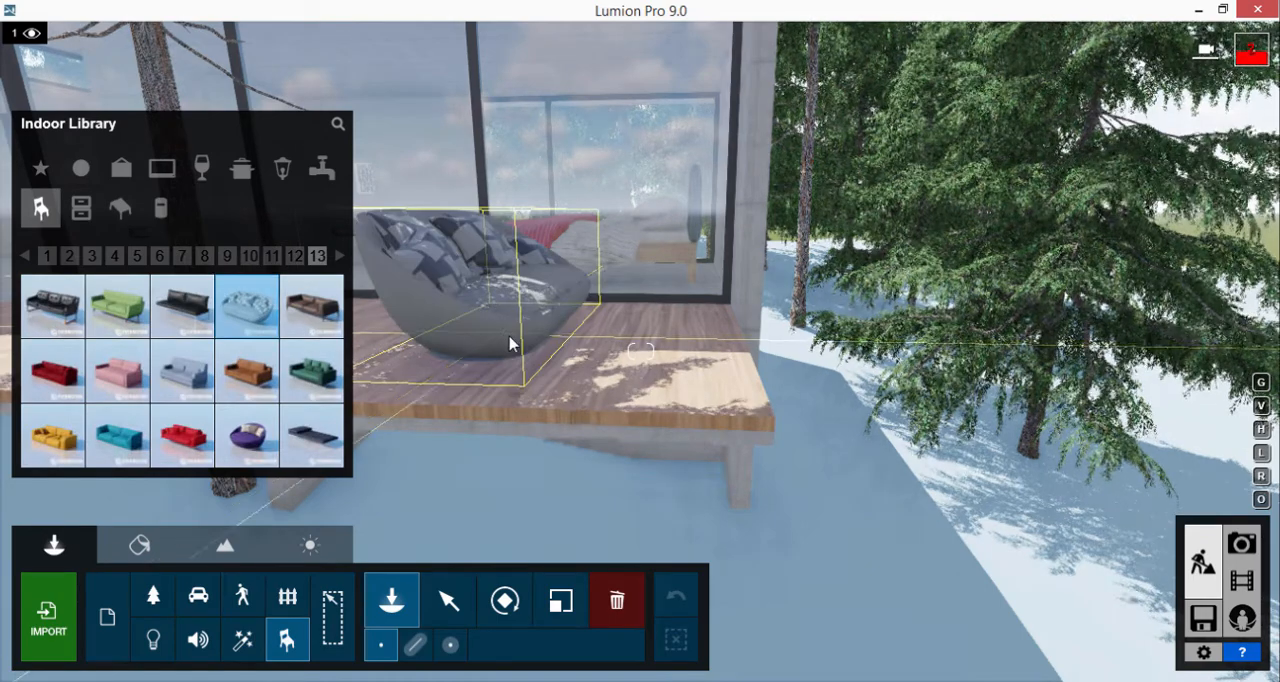
Place Sofa 012 on the wooden terrace and rotate it so its back is parallel to the glazing
{"action": "left_click", "coordinate": [510, 338]}
{"action": "left_click", "coordinate": [505, 600]}
{"action": "left_click_drag", "start_coordinate": [510, 336], "coordinate": [2, 590]}
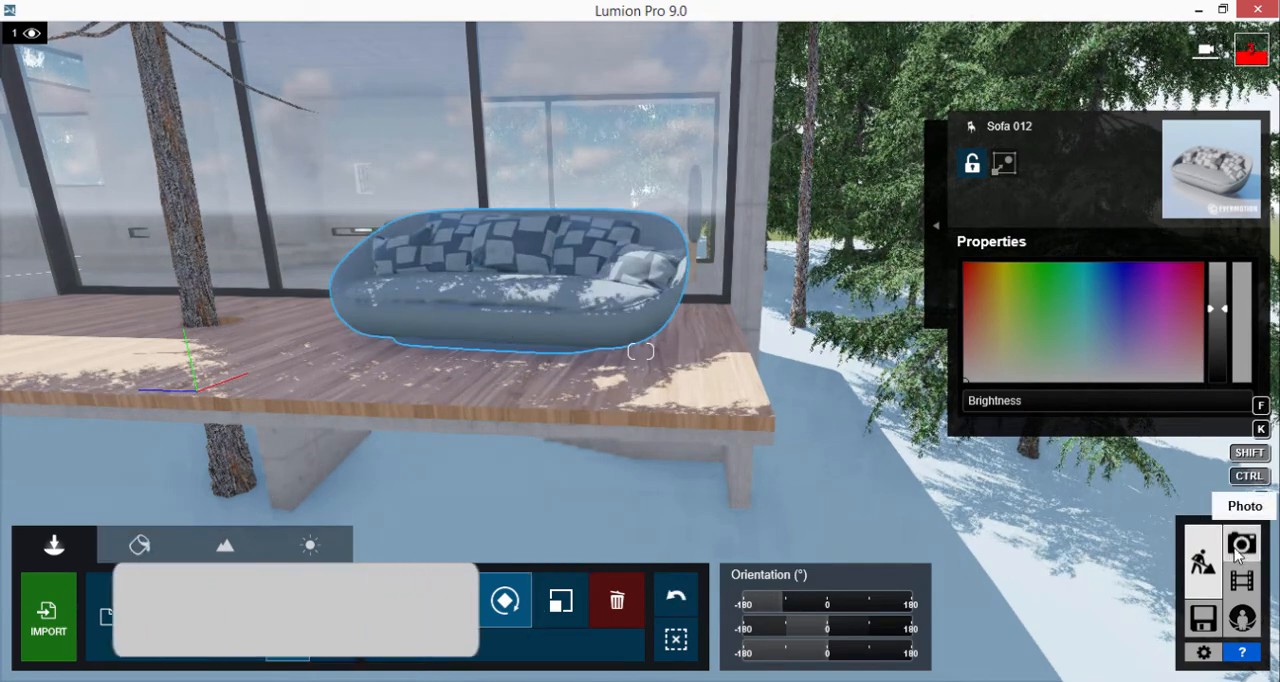
Check the scene from the camera view of photo 2 and delete Sofa 012 from the terrace
{"action": "left_click", "coordinate": [1240, 545]}
{"action": "left_click", "coordinate": [293, 553]}
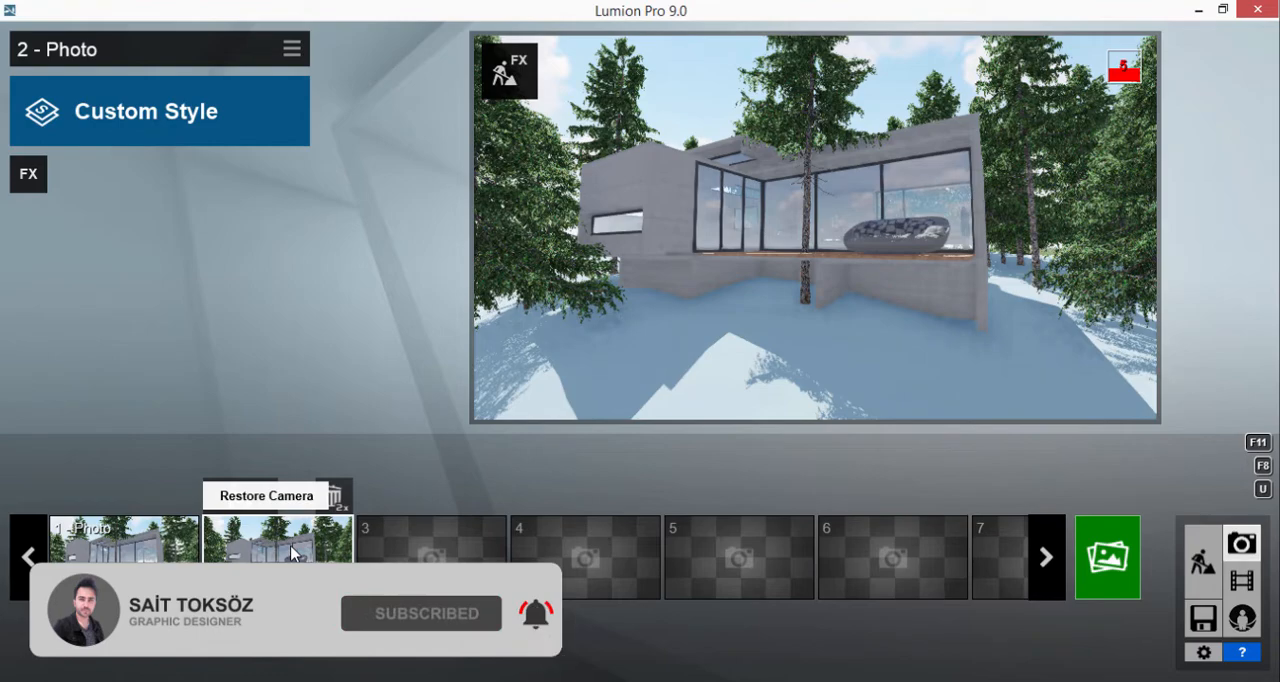
{"action": "left_click", "coordinate": [1205, 563]}
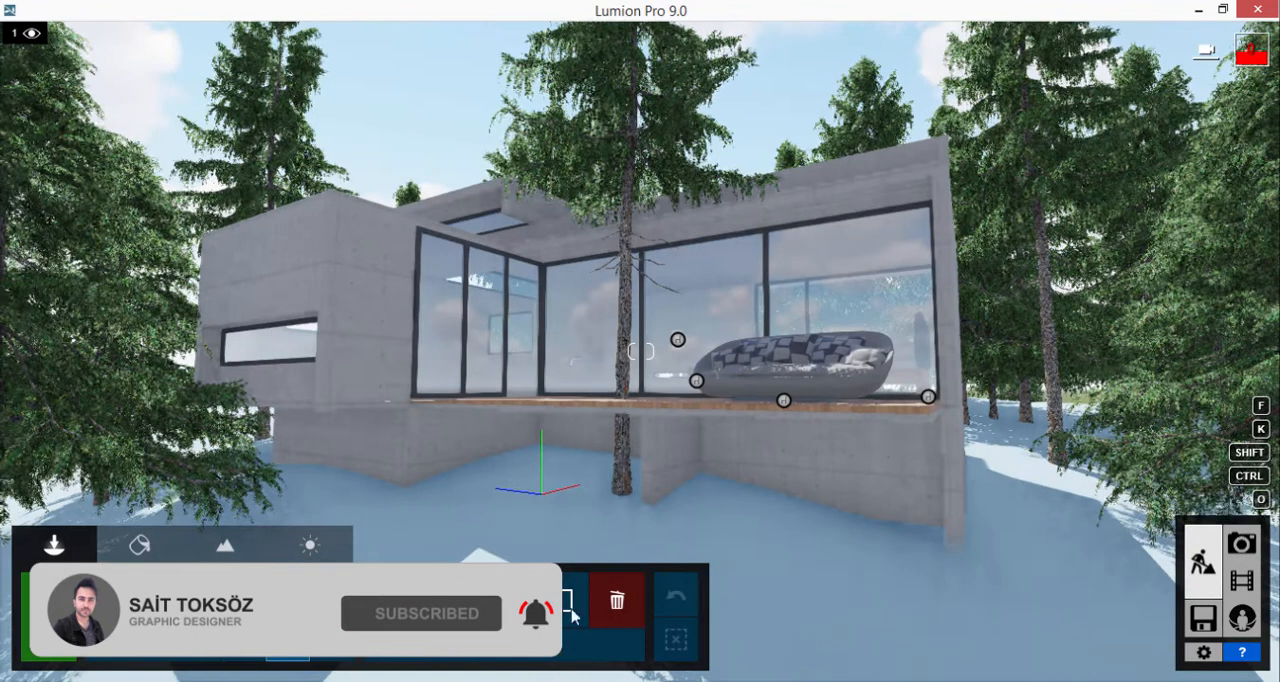
{"action": "left_click", "coordinate": [784, 402]}
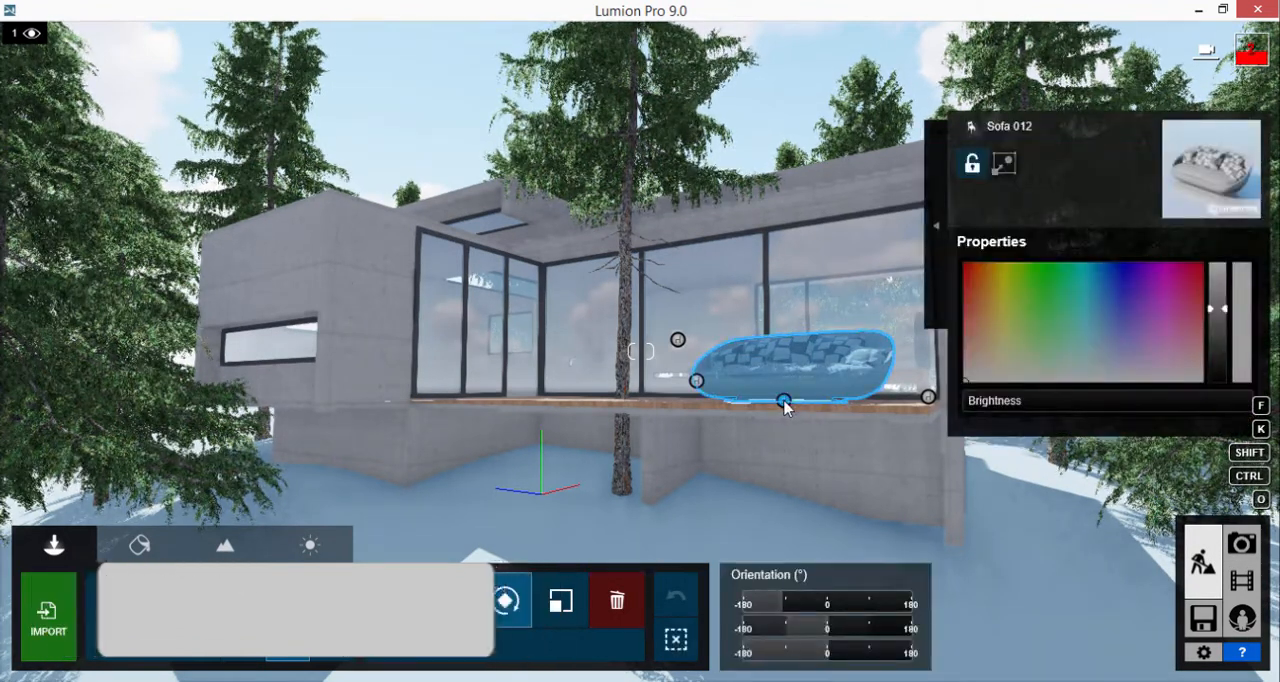
{"action": "left_click_drag", "start_coordinate": [783, 404], "coordinate": [624, 602]}
{"action": "left_click", "coordinate": [786, 405]}
Place Sofa 043 from page 13 of the indoor seating on the wooden terrace and rotate it so its seat faces outward
{"action": "key", "text": "w"}
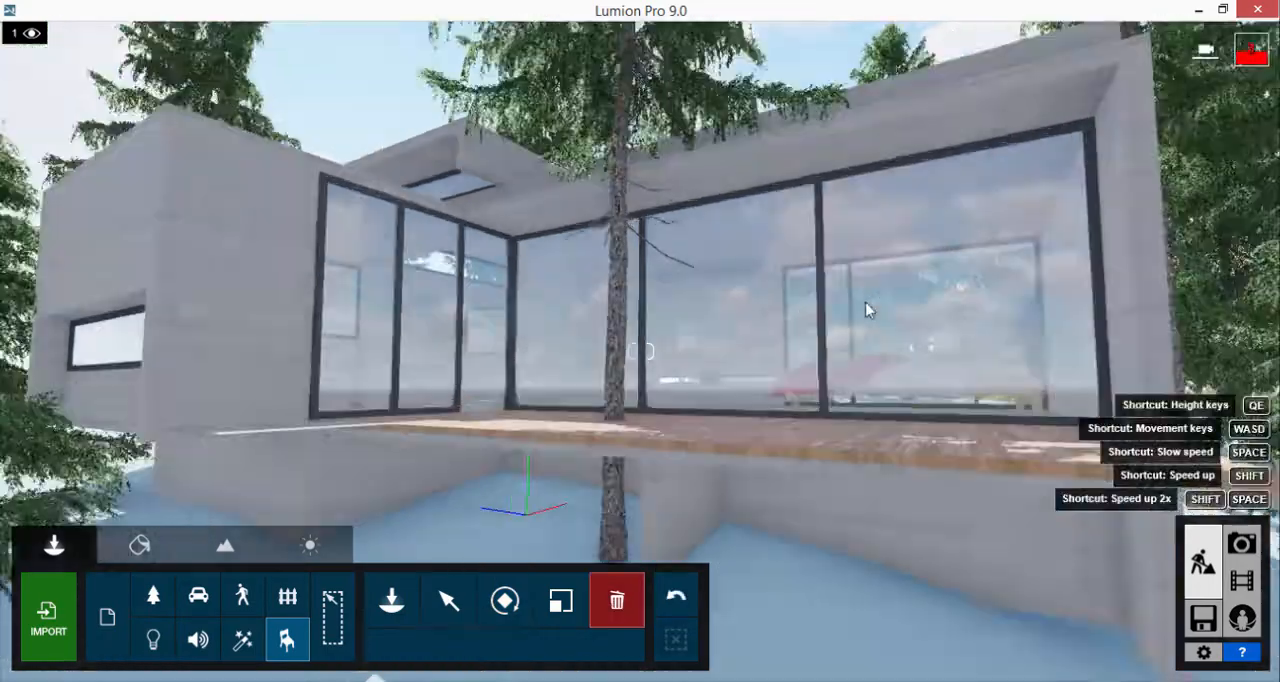
{"action": "mouse_move", "coordinate": [865, 302]}
{"action": "right_mouse_down"}
{"action": "mouse_move", "coordinate": [874, 322]}
{"action": "mouse_move", "coordinate": [862, 309]}
{"action": "right_mouse_up"}
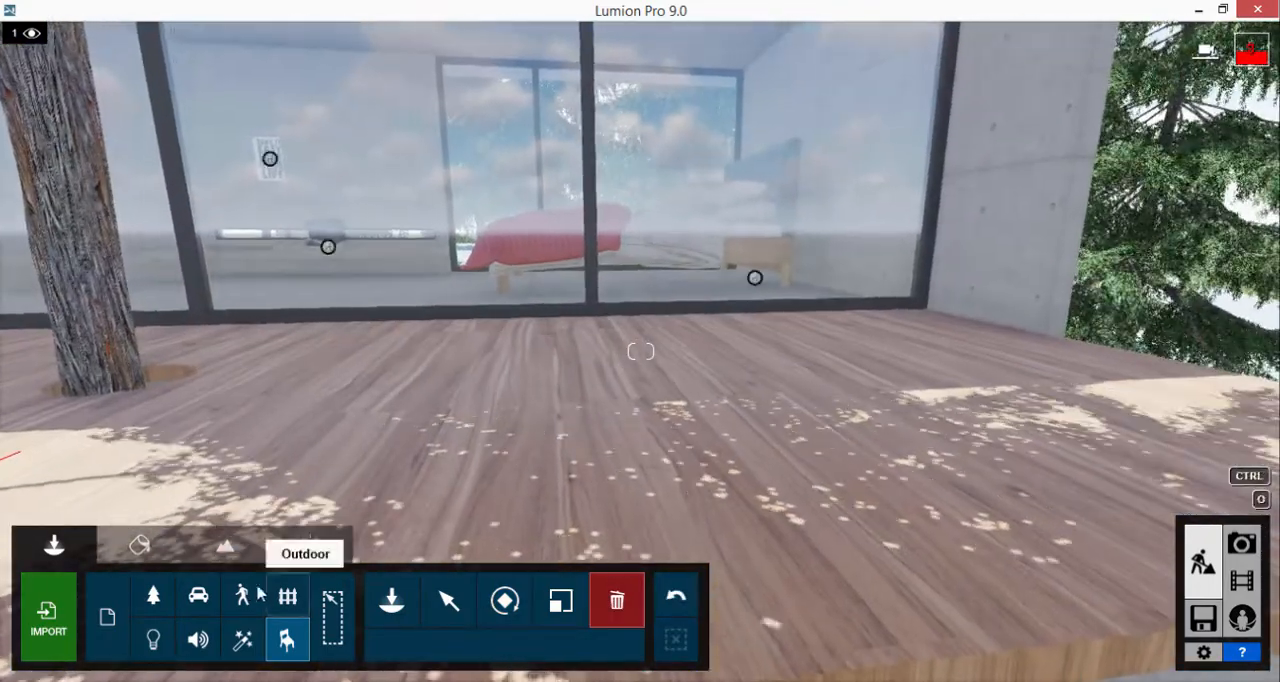
{"action": "left_click", "coordinate": [385, 600]}
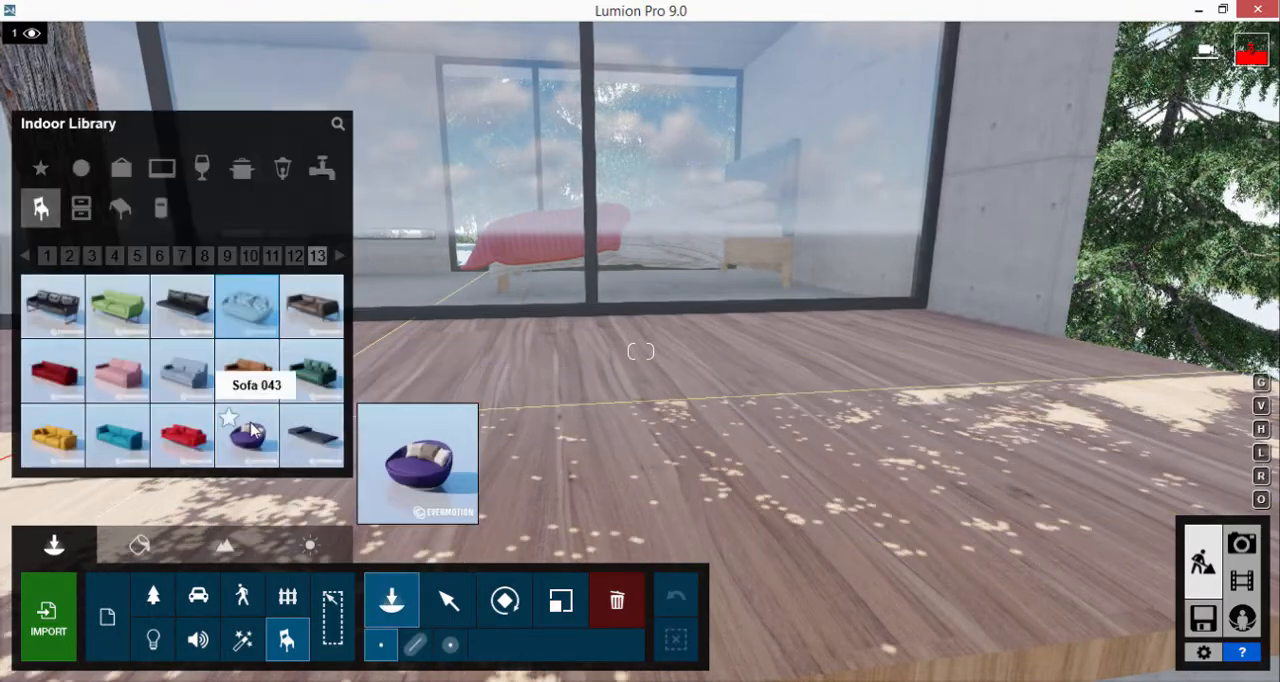
{"action": "left_click", "coordinate": [252, 430]}
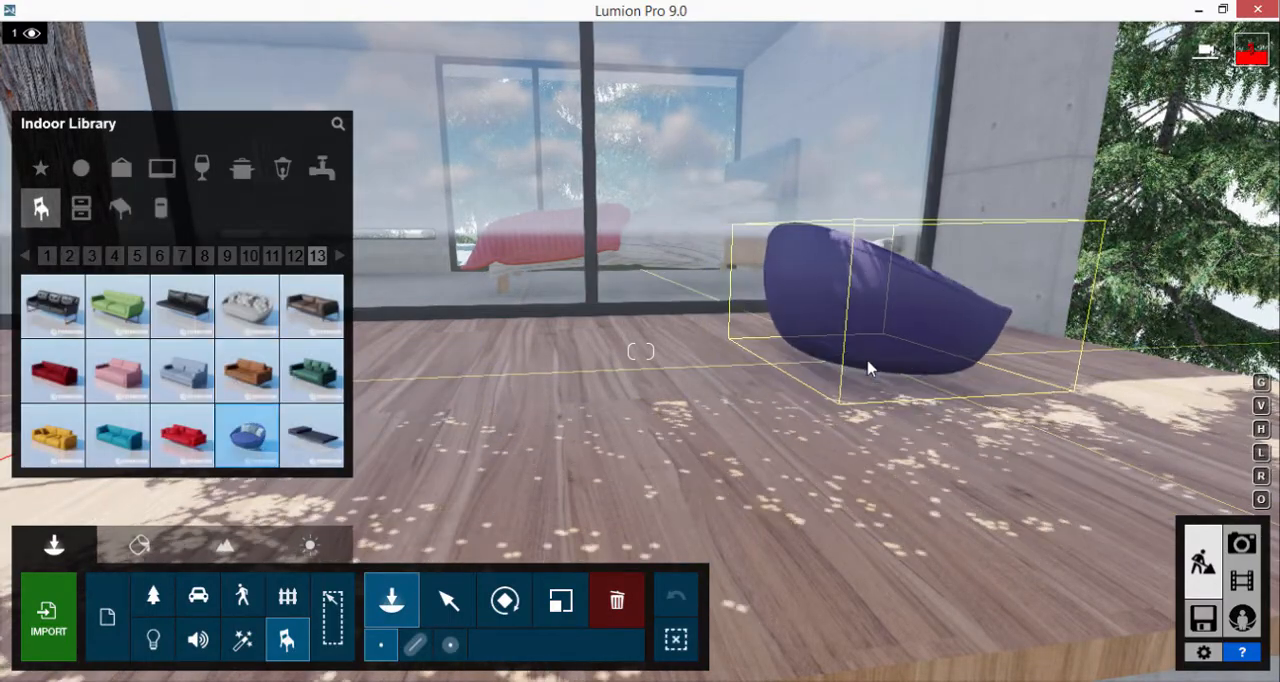
{"action": "left_click", "coordinate": [868, 367]}
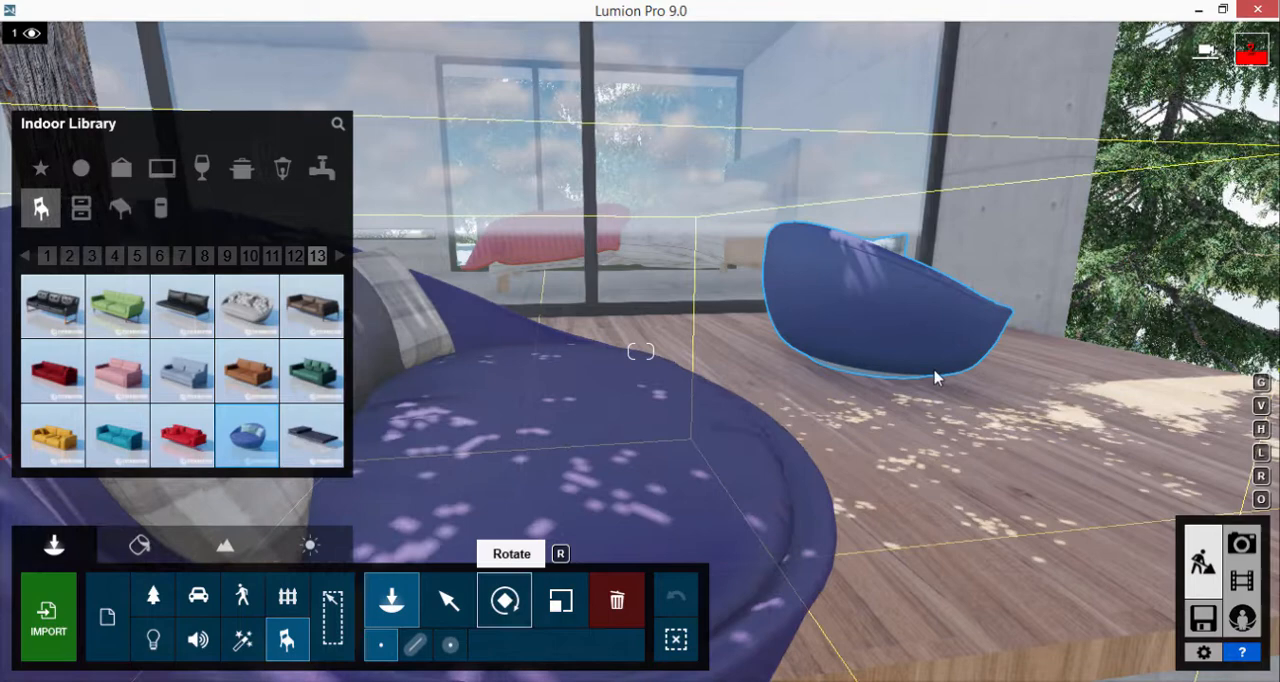
{"action": "left_click", "coordinate": [505, 600]}
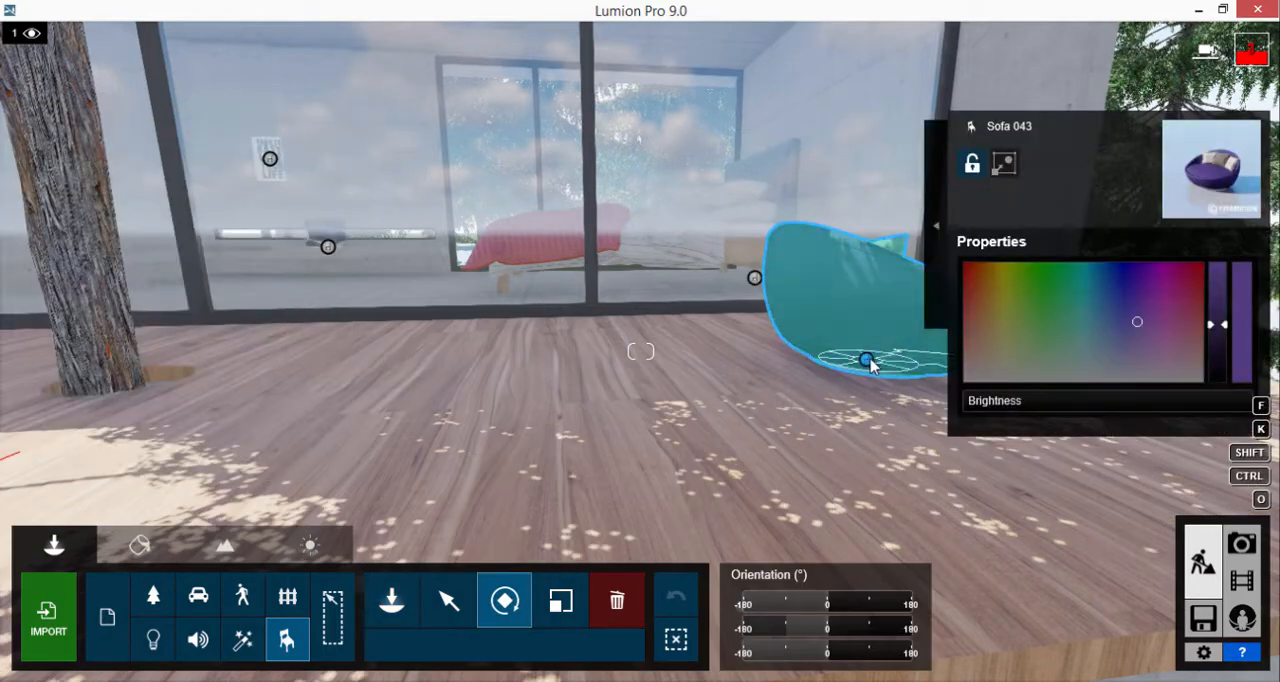
{"action": "left_click_drag", "start_coordinate": [868, 365], "coordinate": [960, 401]}
{"action": "key", "text": "s"}
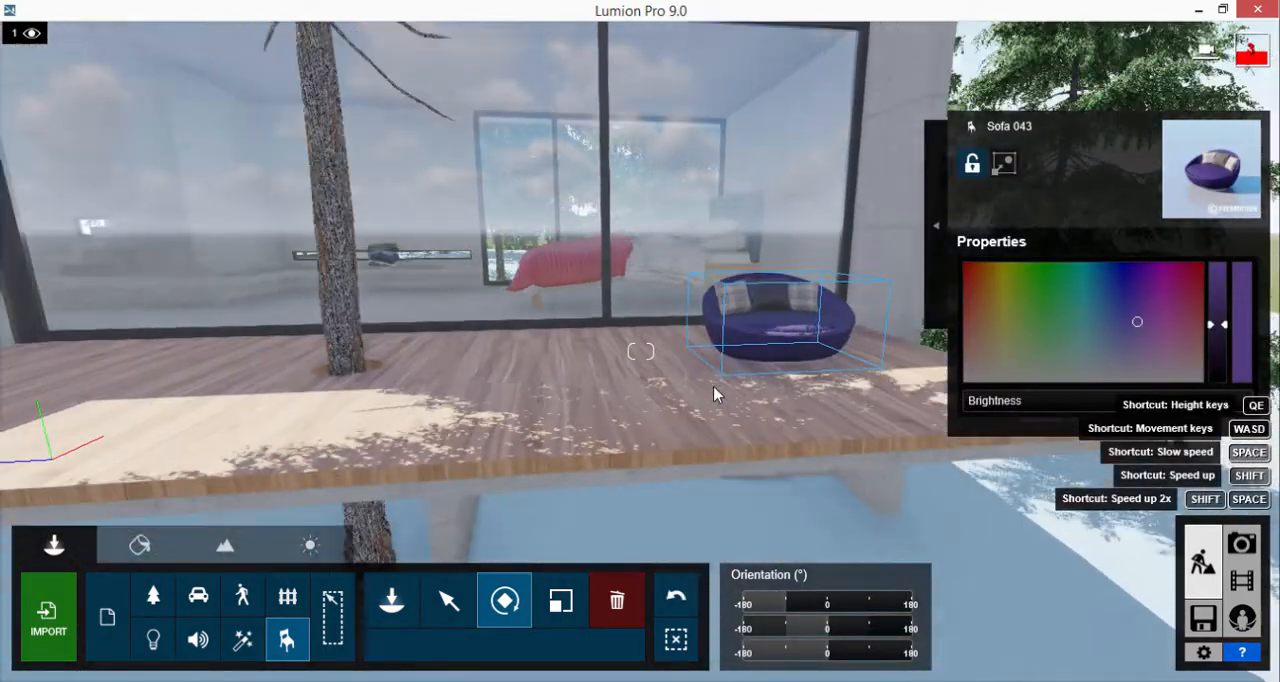
Place FloorLamp 008 from page 1 of the indoor Lighting objects on the bedroom floor beside the bed
{"action": "left_click", "coordinate": [391, 600]}
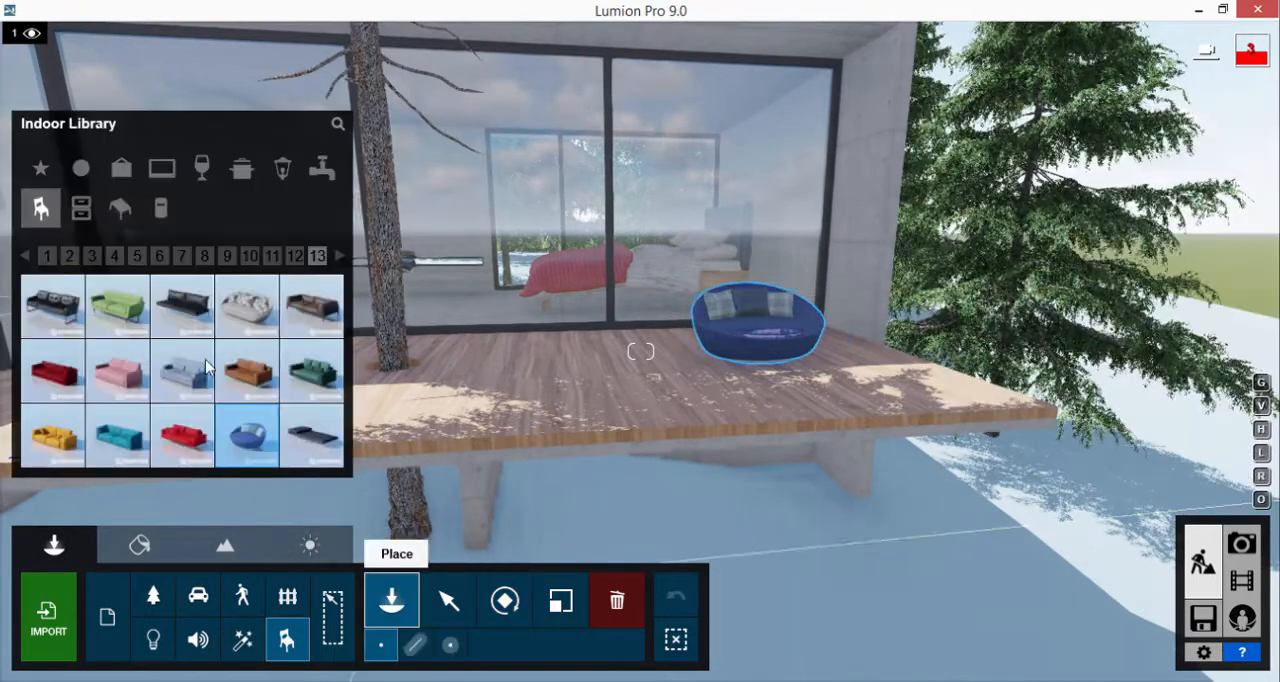
{"action": "left_click", "coordinate": [285, 170]}
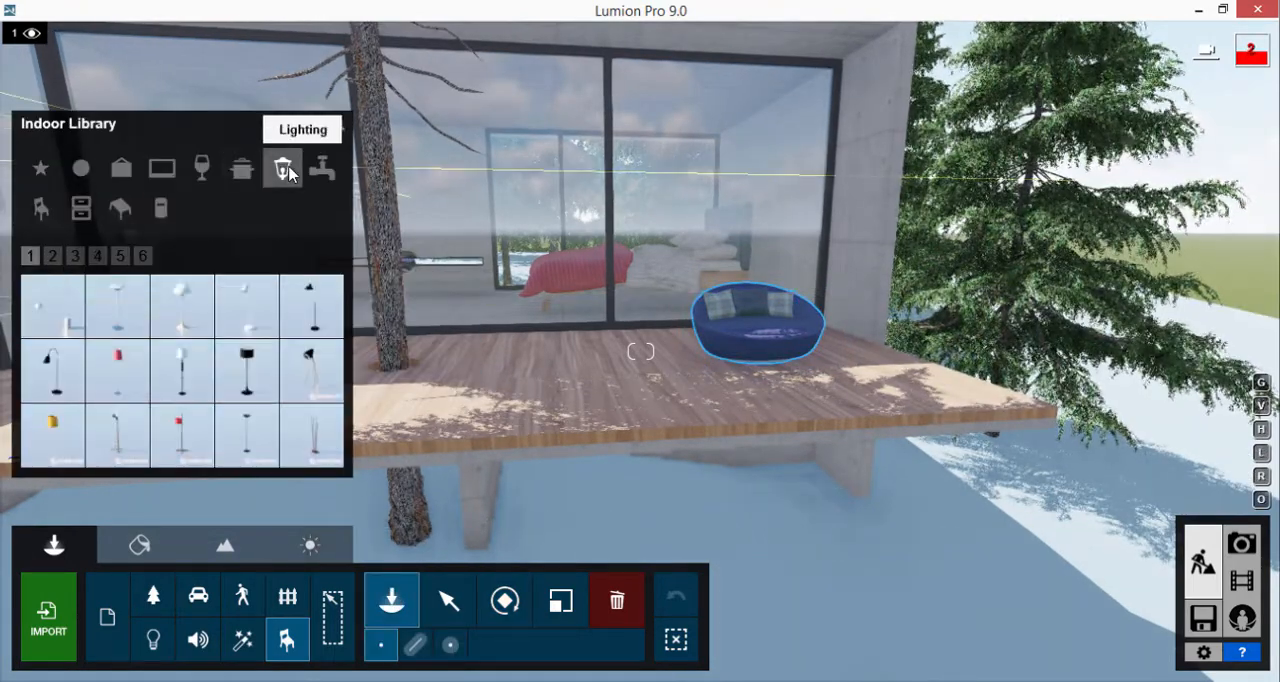
{"action": "left_click", "coordinate": [71, 258]}
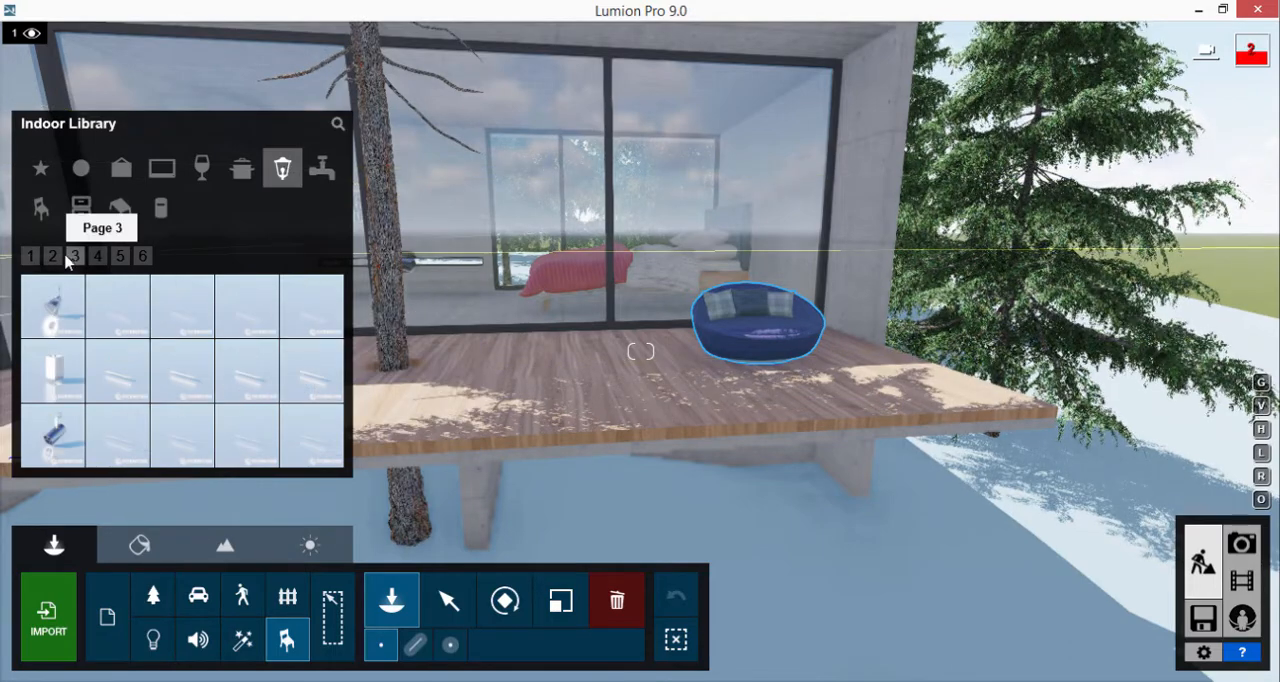
{"action": "left_click", "coordinate": [53, 258]}
{"action": "left_click", "coordinate": [31, 258]}
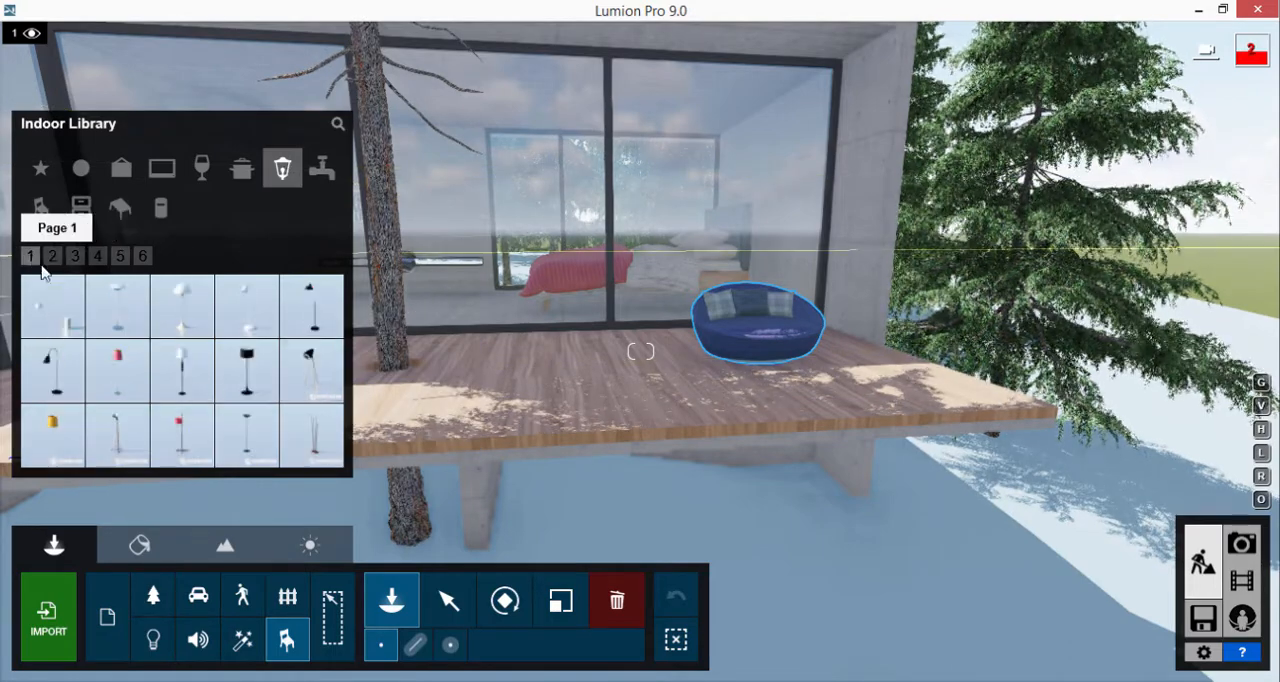
{"action": "left_click", "coordinate": [197, 383]}
{"action": "key", "text": "w"}
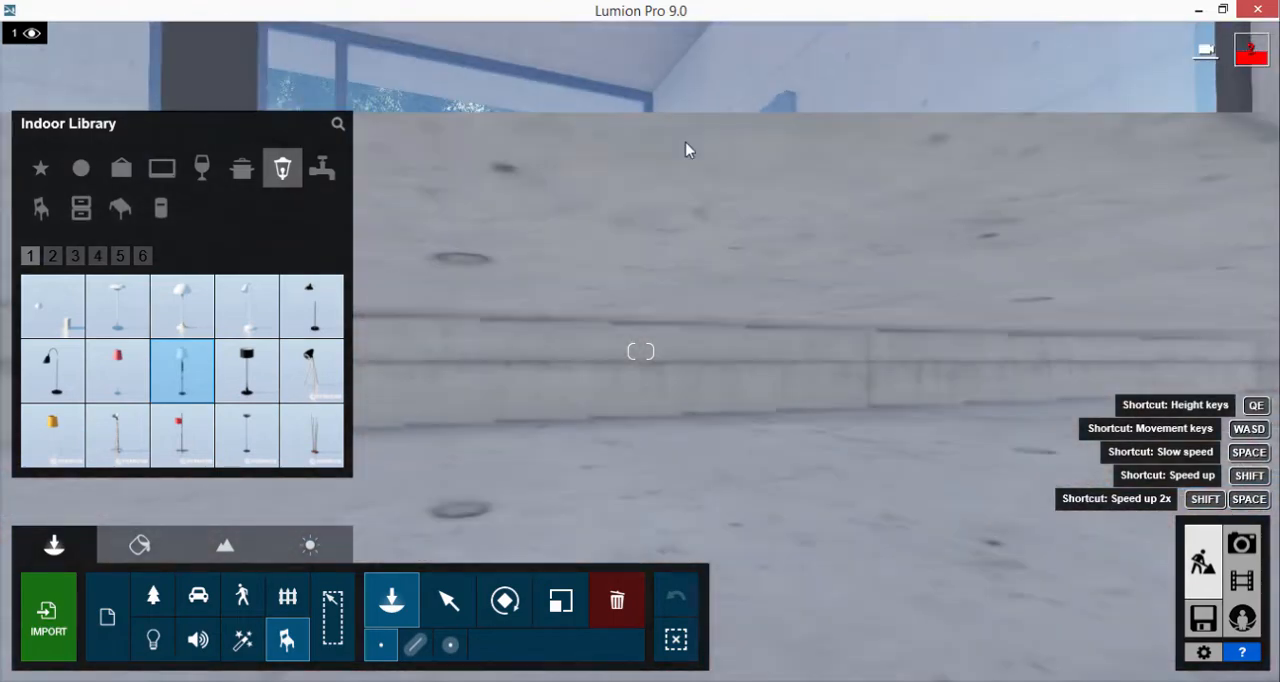
{"action": "key", "text": "s"}
{"action": "mouse_move", "coordinate": [755, 215]}
{"action": "right_mouse_down"}
{"action": "mouse_move", "coordinate": [760, 367]}
{"action": "mouse_move", "coordinate": [771, 319]}
{"action": "mouse_move", "coordinate": [756, 236]}
{"action": "right_mouse_up"}
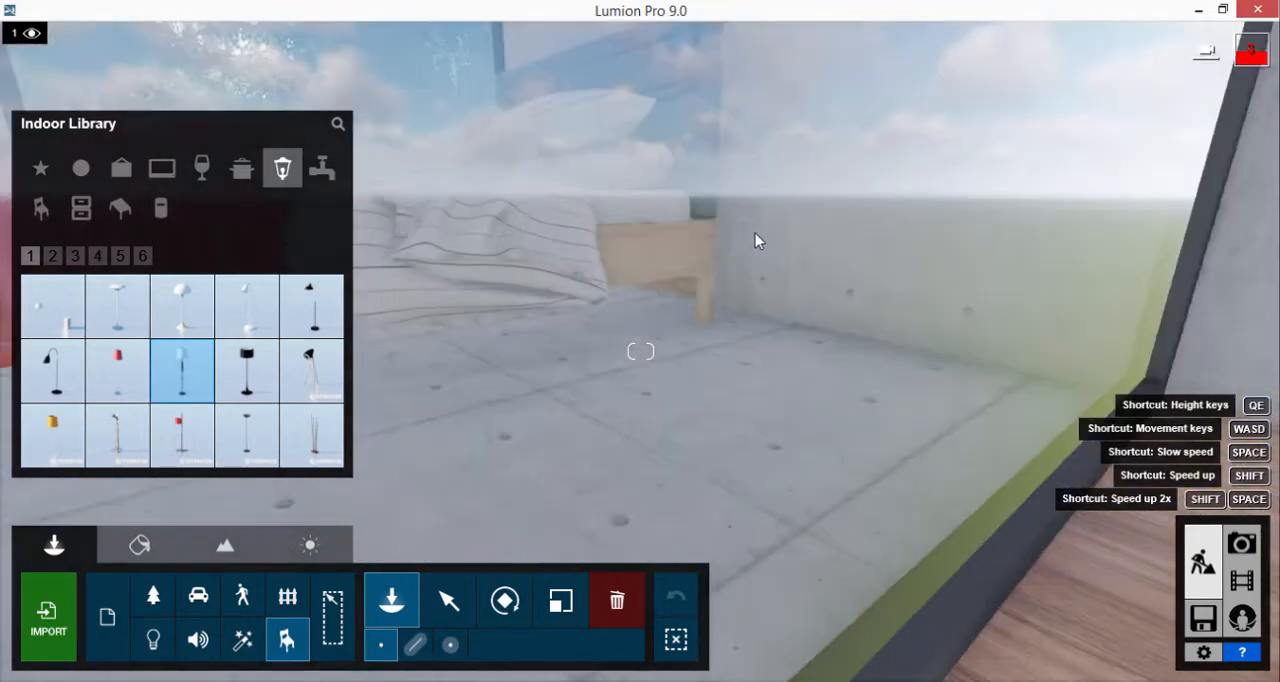
{"action": "key", "text": "w"}
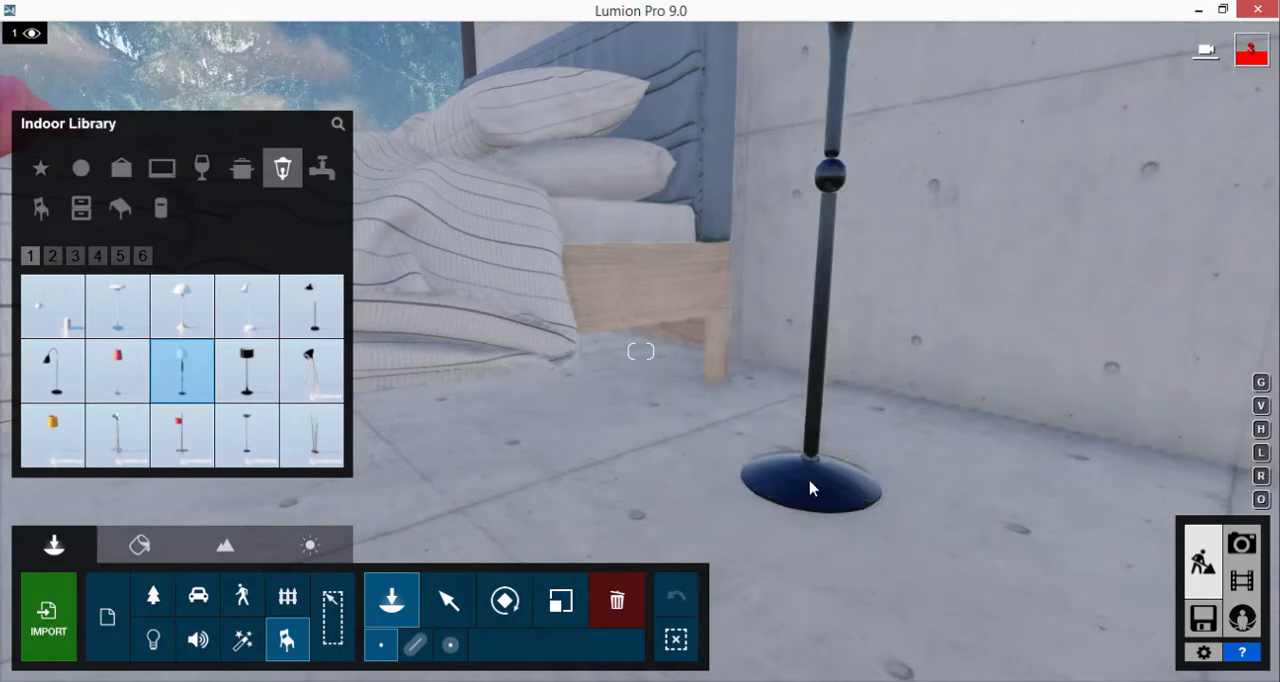
{"action": "left_click", "coordinate": [810, 488]}
Place the wood-and-white shelving unit from page 1 of the indoor Storage objects on the floor beside the concrete column
{"action": "left_click", "coordinate": [84, 210]}
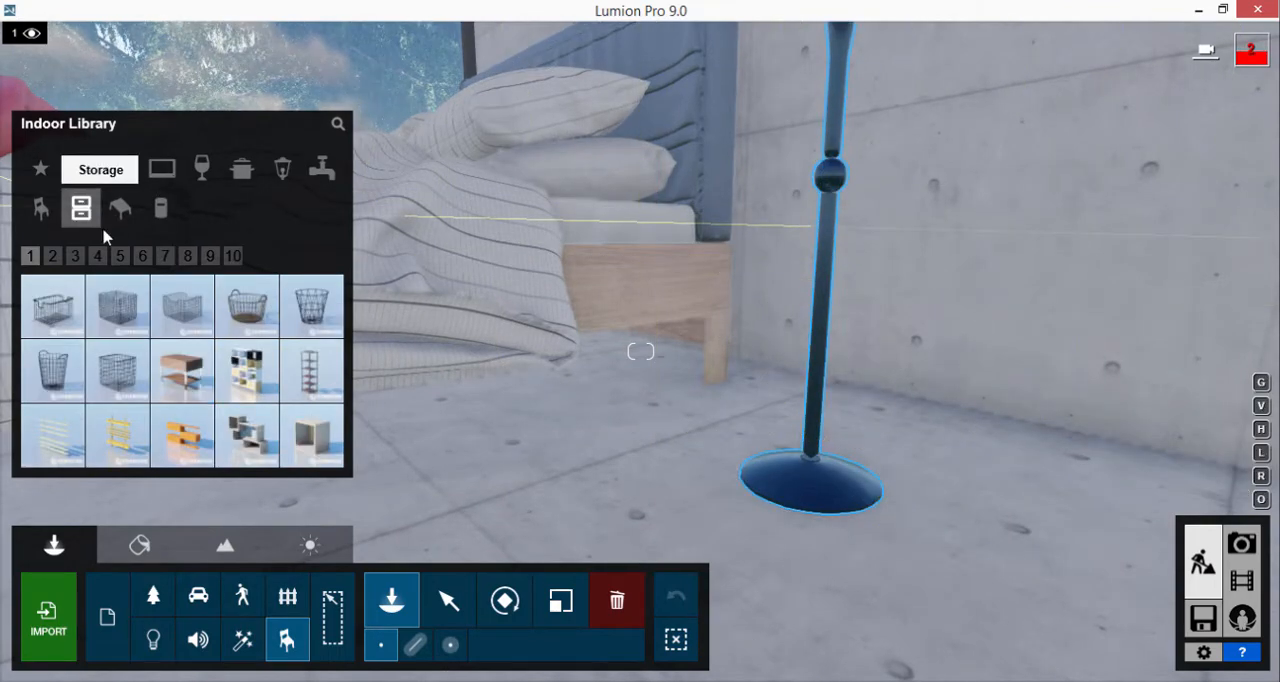
{"action": "left_click", "coordinate": [246, 370]}
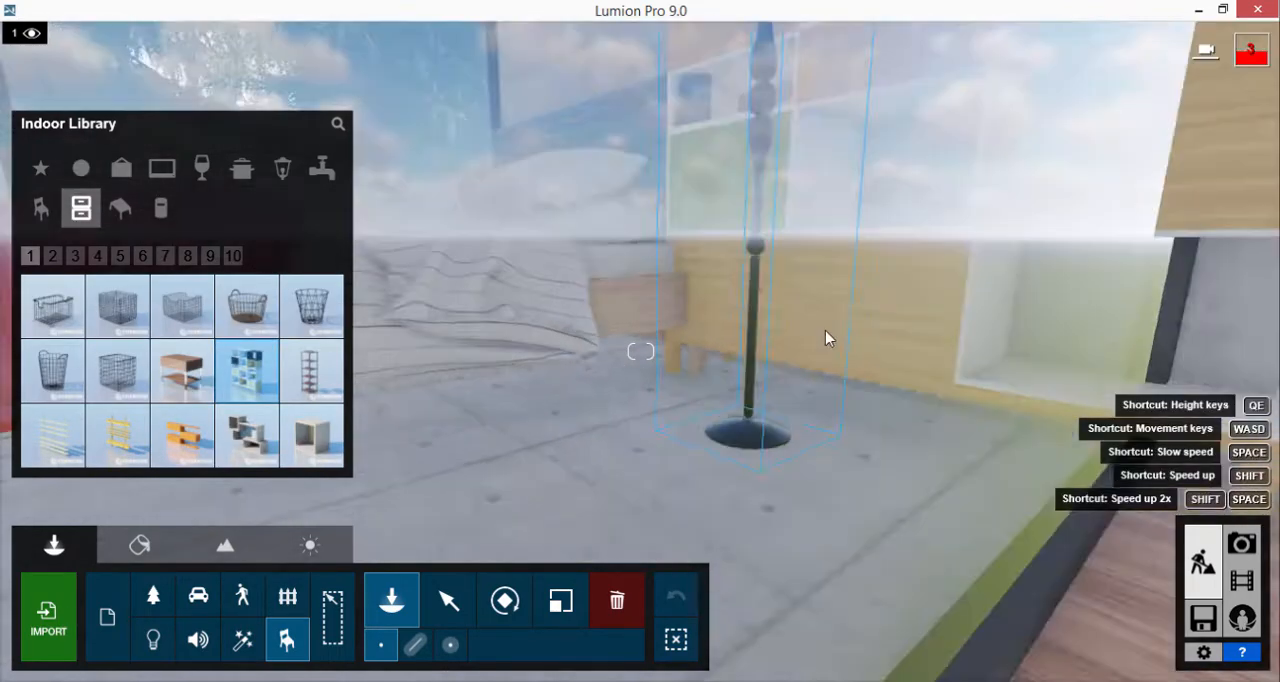
{"action": "mouse_move", "coordinate": [825, 330]}
{"action": "right_mouse_down"}
{"action": "mouse_move", "coordinate": [807, 339]}
{"action": "mouse_move", "coordinate": [826, 330]}
{"action": "right_mouse_up"}
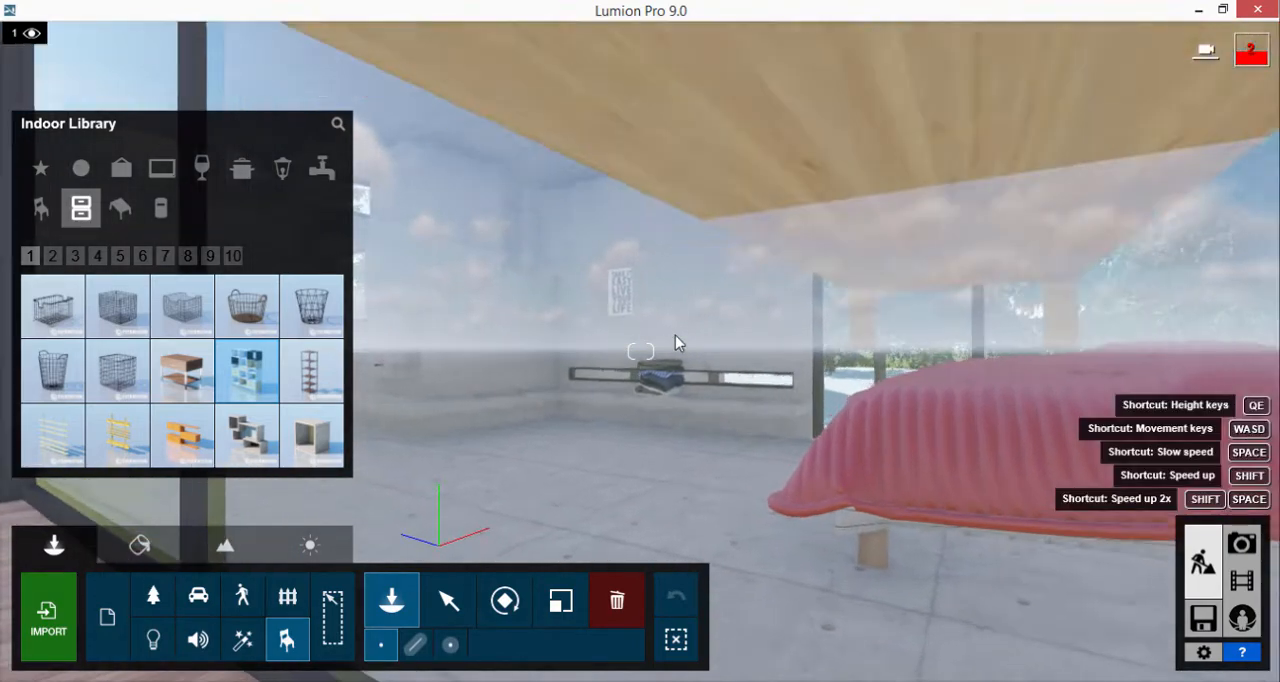
{"action": "key", "text": "w"}
{"action": "right_click_drag", "start_coordinate": [675, 335], "coordinate": [608, 143]}
{"action": "key", "text": "w"}
{"action": "key", "text": "s"}
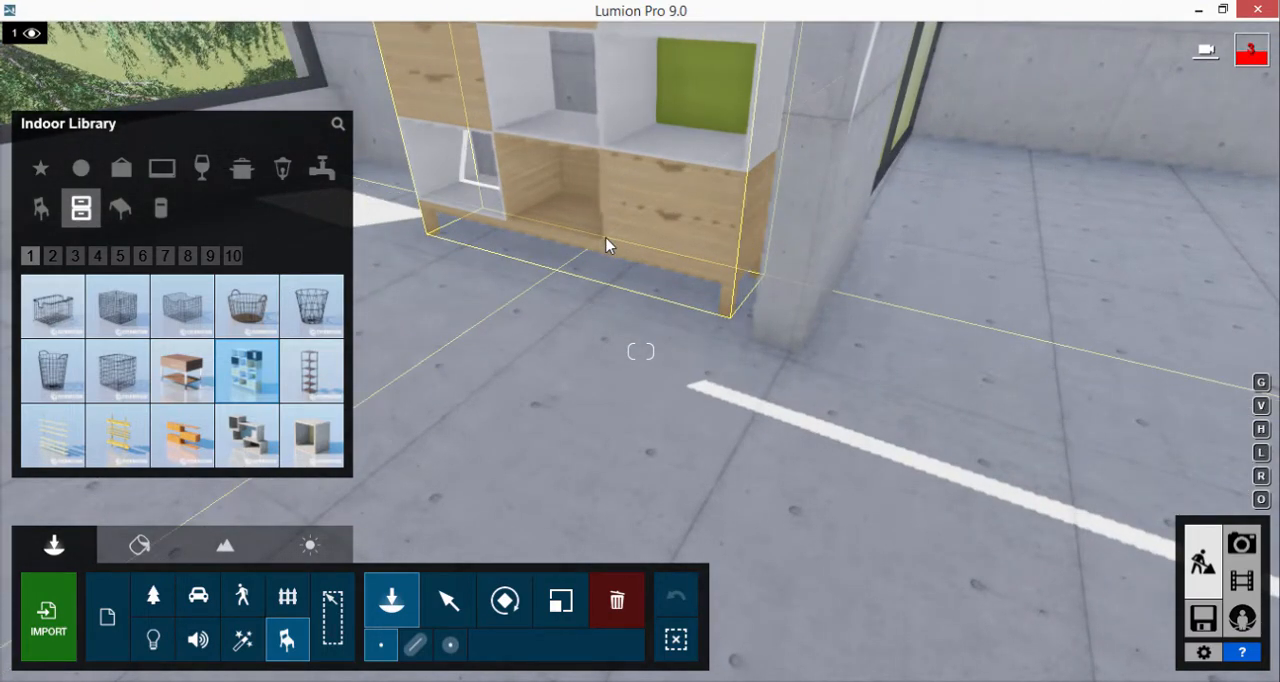
{"action": "left_click", "coordinate": [606, 238]}
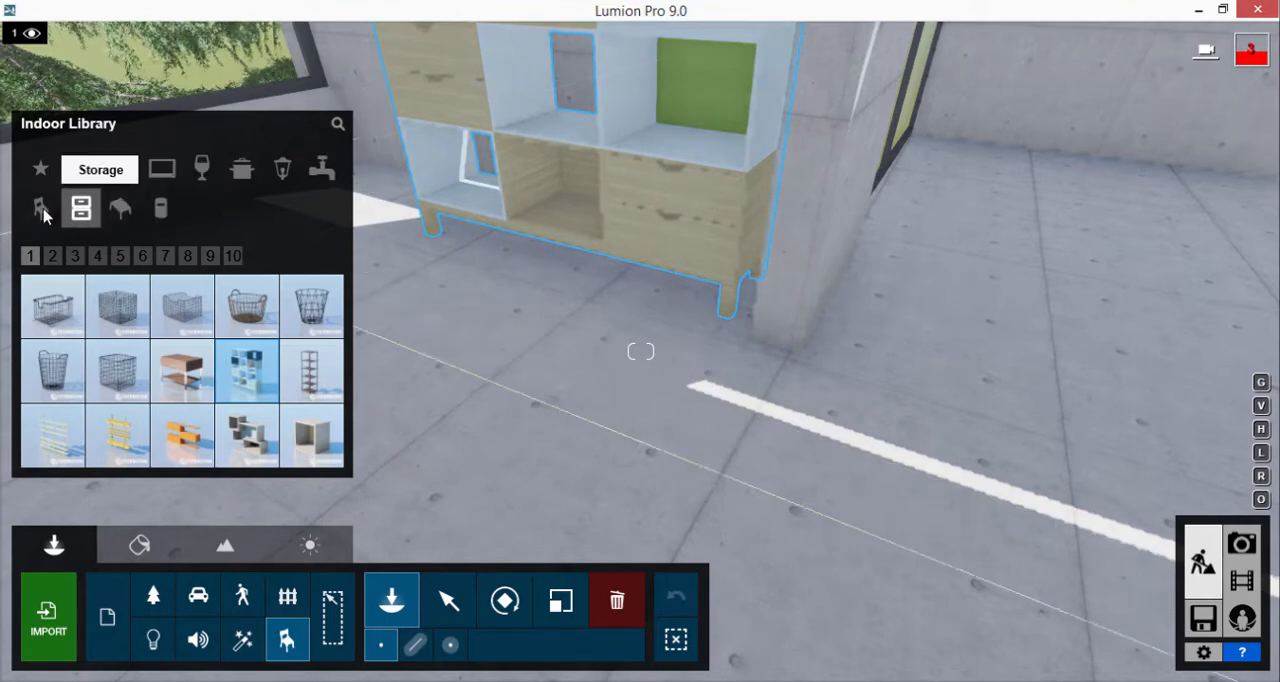
Place Sofa 007 from page 12 of the indoor seating between the long window and the shelving unit
{"action": "left_click", "coordinate": [40, 208]}
{"action": "left_click", "coordinate": [294, 256]}
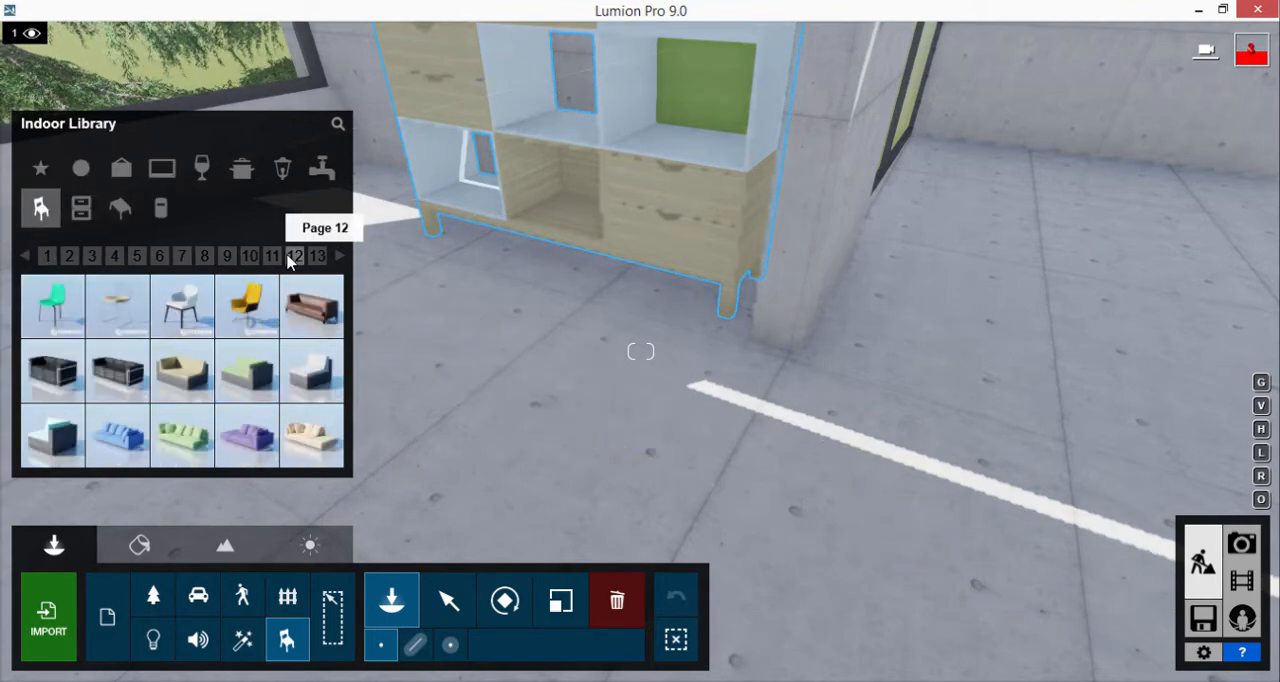
{"action": "left_click", "coordinate": [255, 429]}
{"action": "right_click_drag", "start_coordinate": [372, 306], "coordinate": [372, 306]}
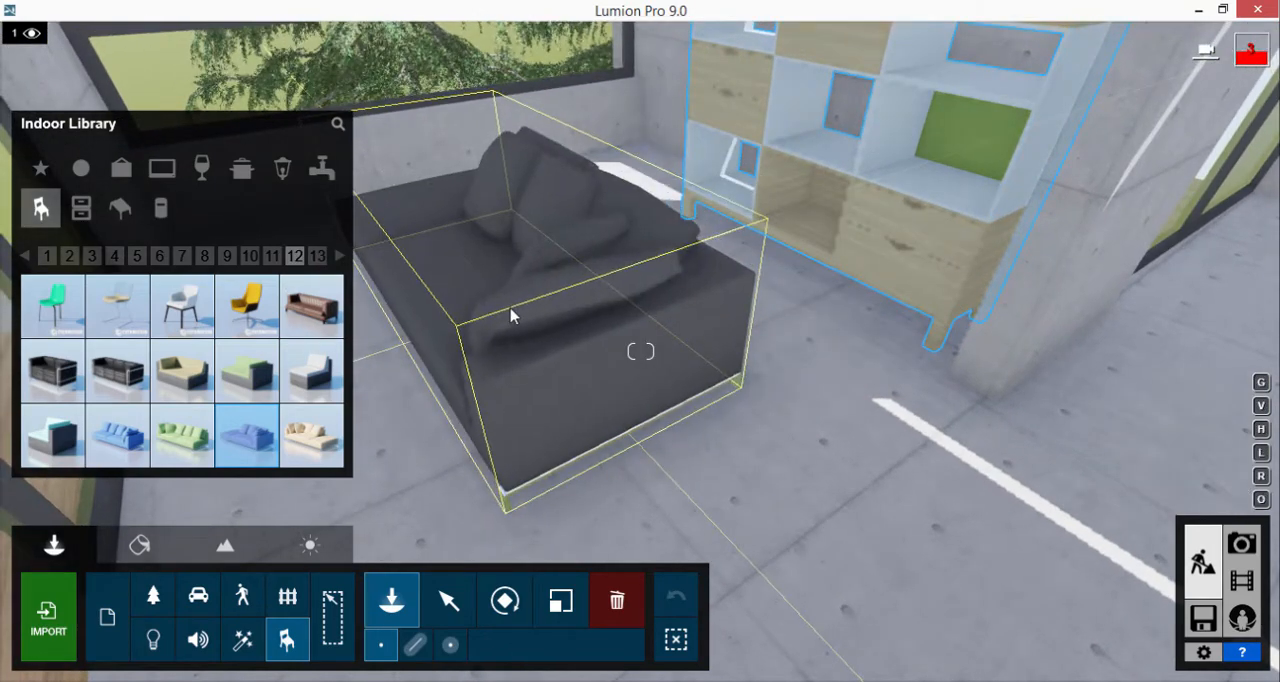
{"action": "left_click", "coordinate": [510, 316]}
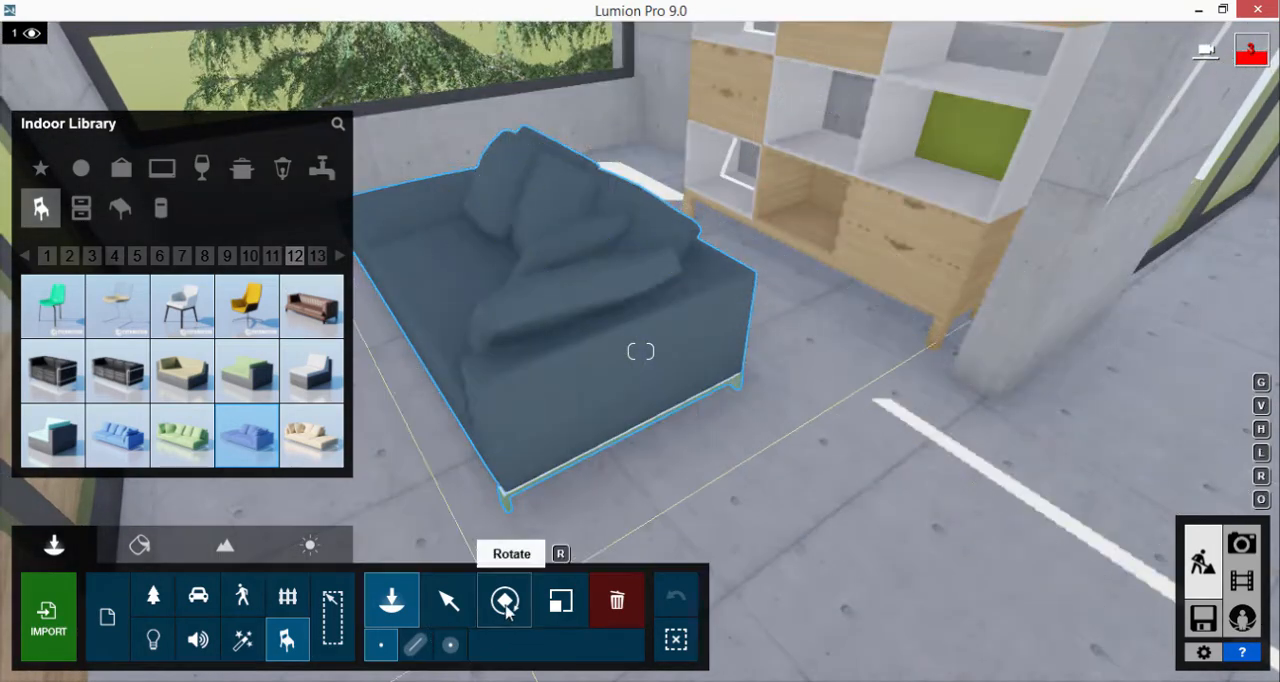
Recolour Sofa 007 dark blue and adjust its size slightly
{"action": "left_click", "coordinate": [447, 600]}
{"action": "left_click", "coordinate": [591, 371]}
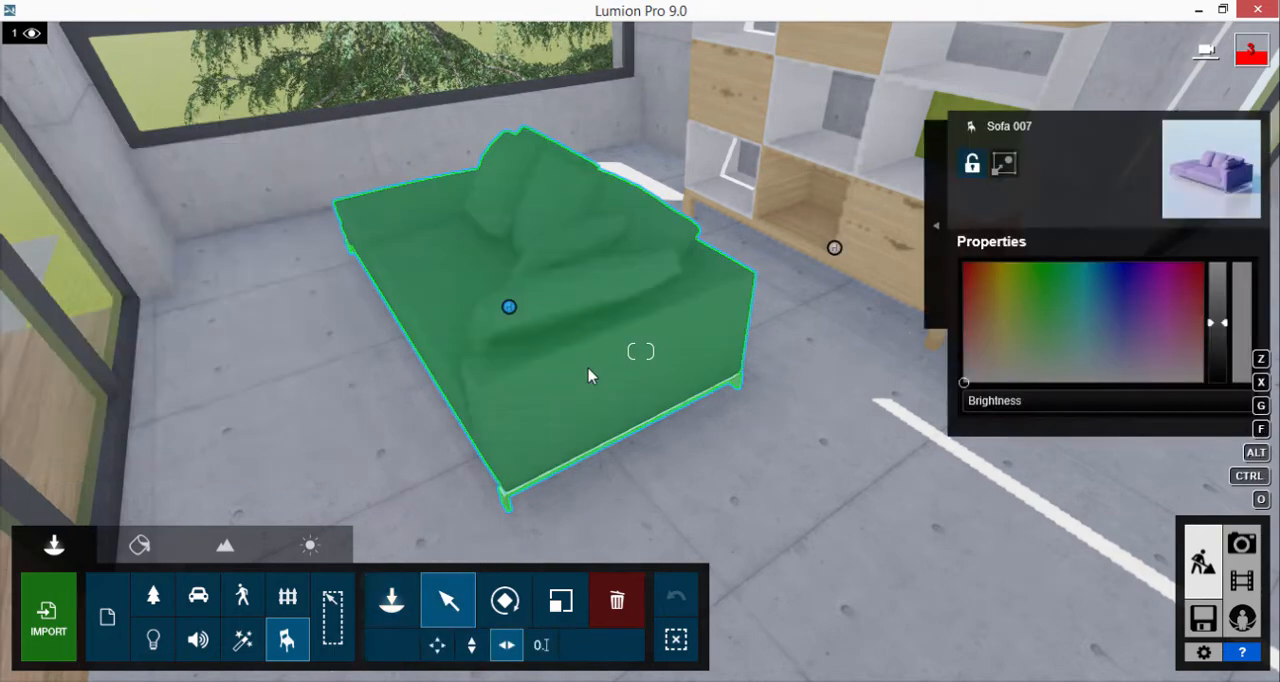
{"action": "left_click", "coordinate": [1122, 306]}
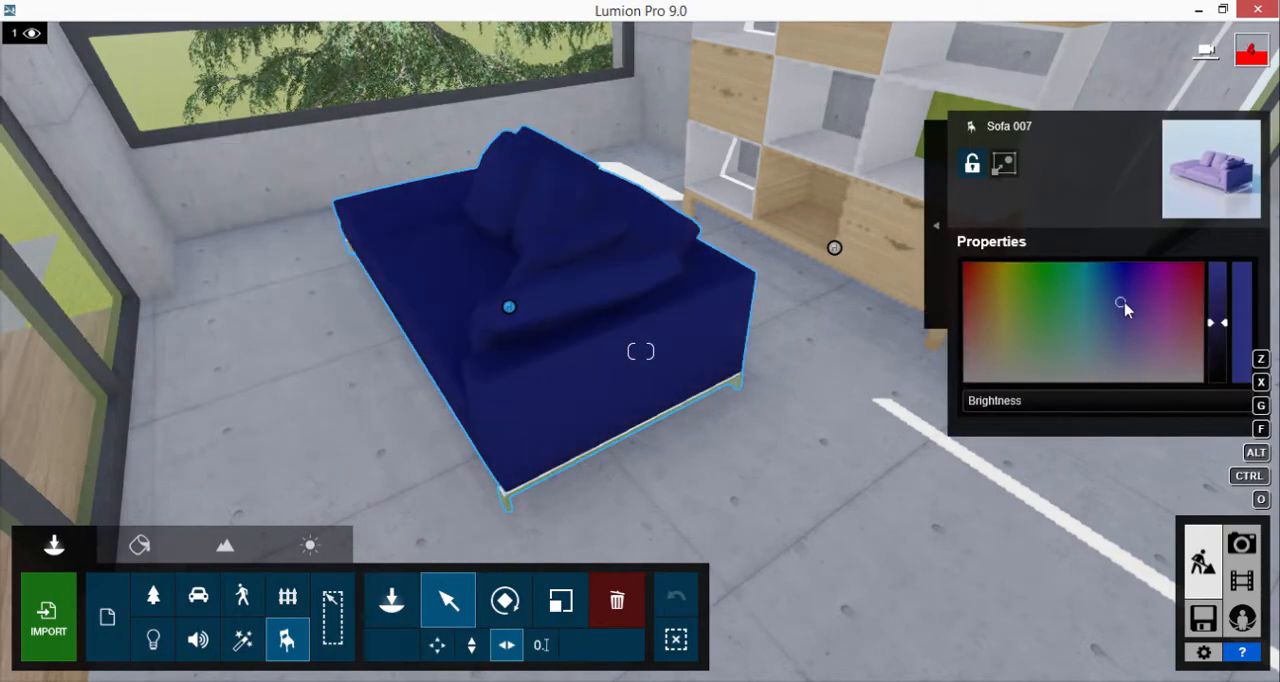
{"action": "mouse_move", "coordinate": [1120, 306]}
{"action": "left_mouse_down"}
{"action": "mouse_move", "coordinate": [1160, 303]}
{"action": "mouse_move", "coordinate": [1127, 302]}
{"action": "left_mouse_up"}
{"action": "scroll", "coordinate": [841, 340], "scroll_direction": "down", "scroll_amount": 3}
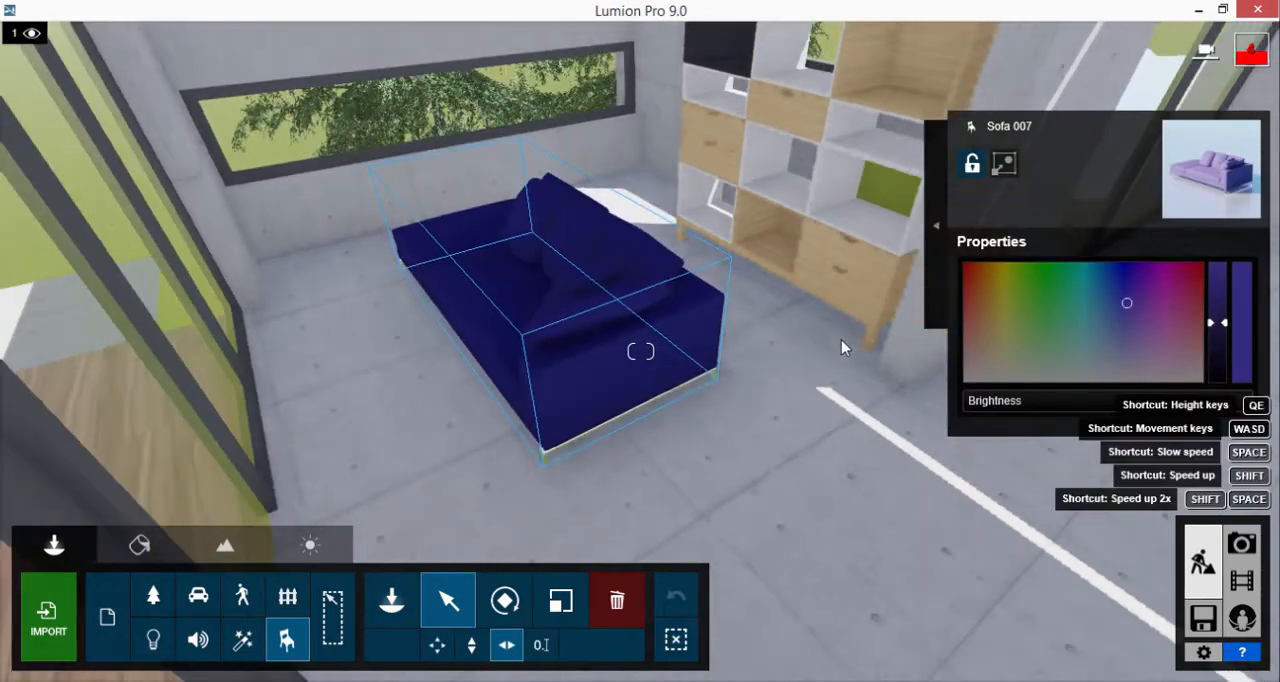
{"action": "left_click", "coordinate": [561, 601]}
{"action": "left_click_drag", "start_coordinate": [554, 321], "coordinate": [569, 291]}
Browse the light and indoor object libraries, choose Storagebox 062 from the Storage objects and place it beside the bedroom floor lamp
{"action": "right_click_drag", "start_coordinate": [690, 240], "coordinate": [329, 394]}
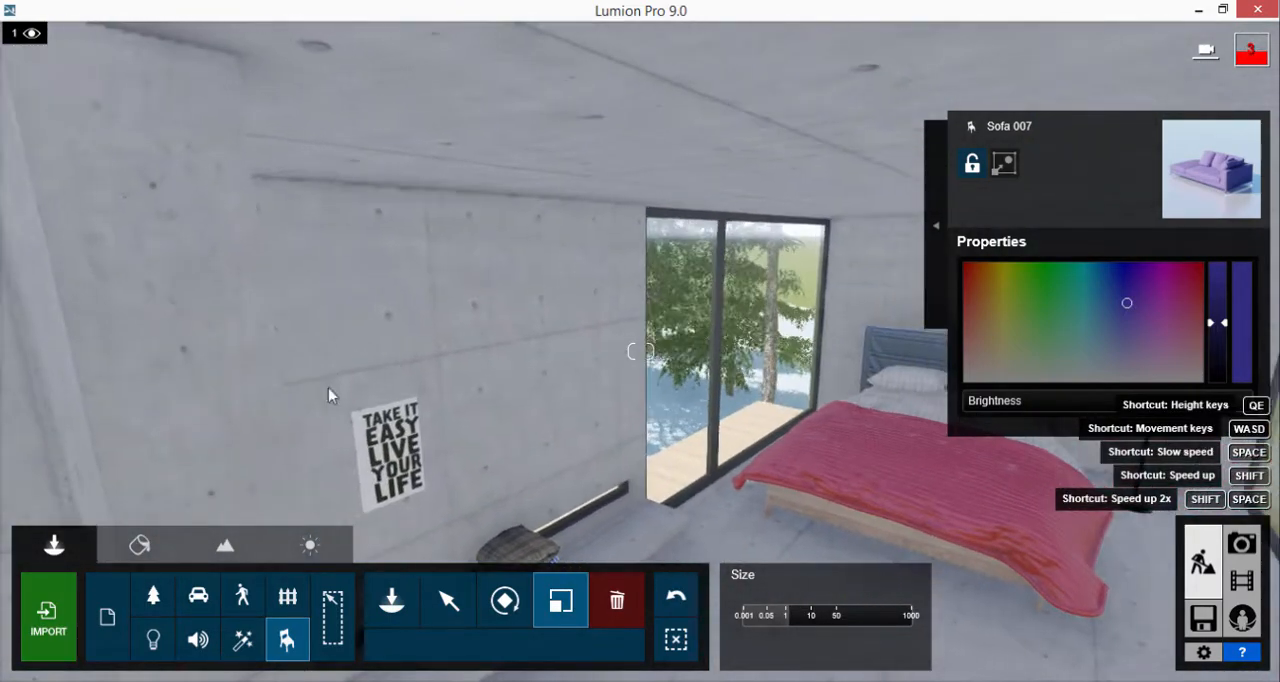
{"action": "left_click", "coordinate": [152, 642]}
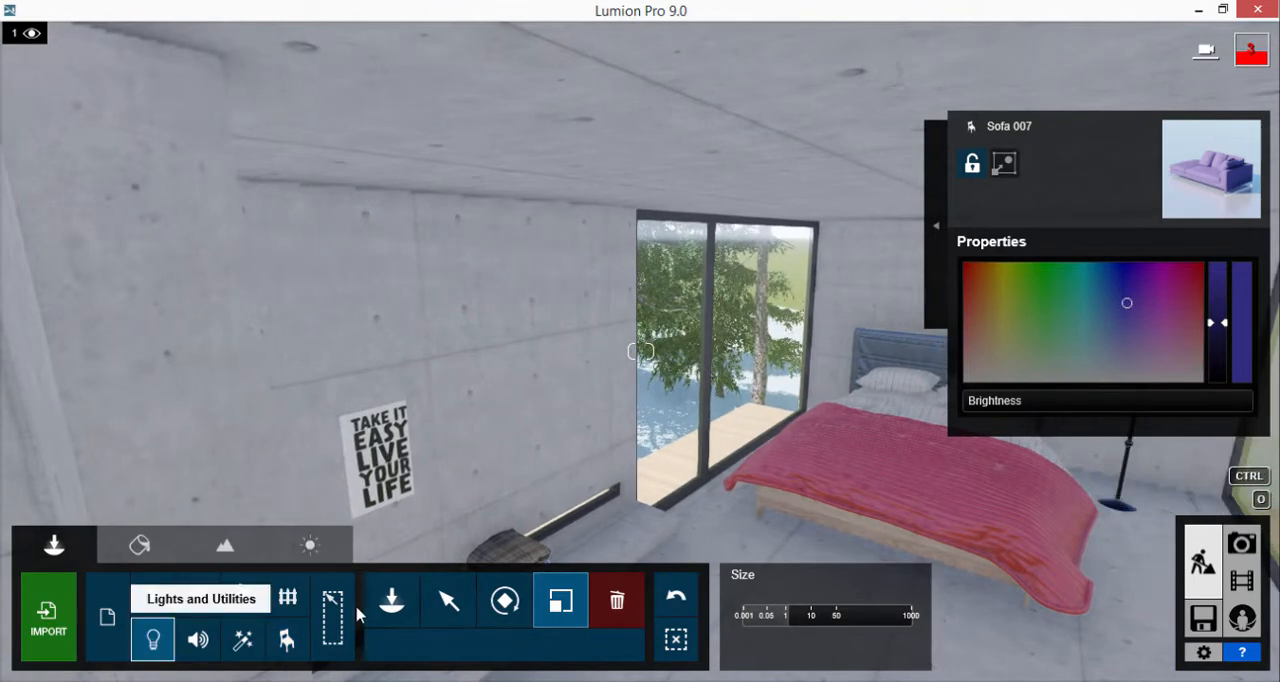
{"action": "left_click", "coordinate": [391, 600]}
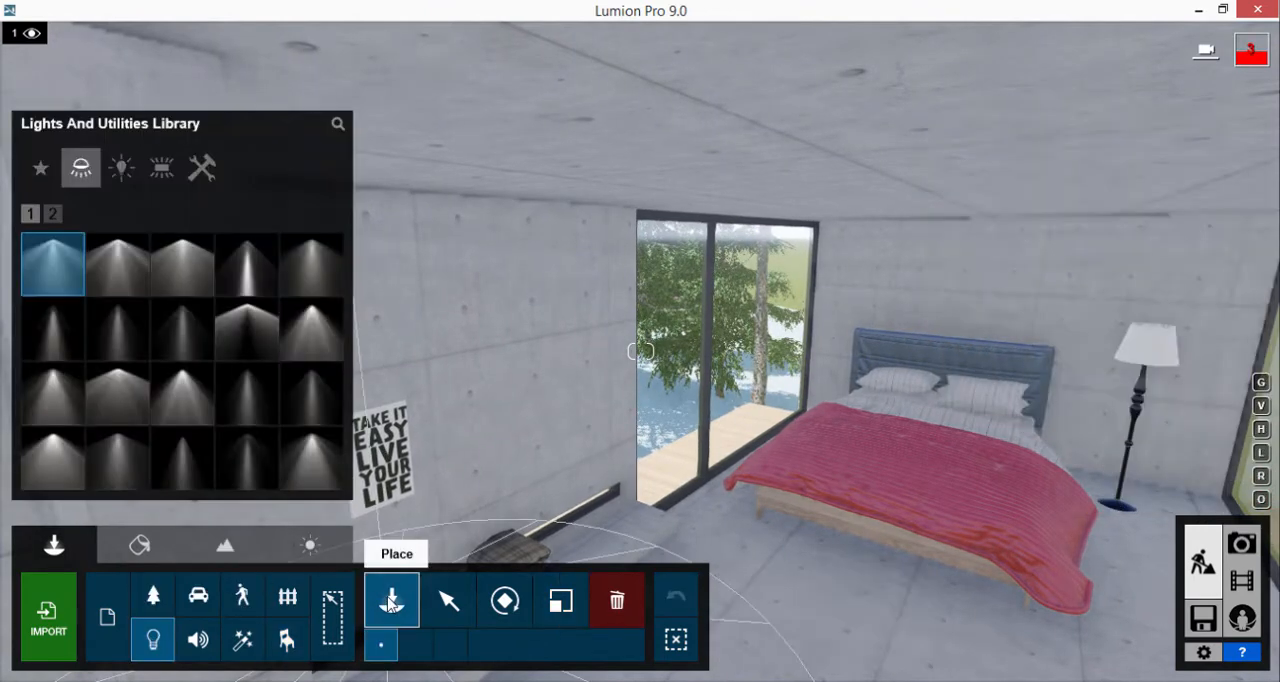
{"action": "left_click", "coordinate": [287, 640]}
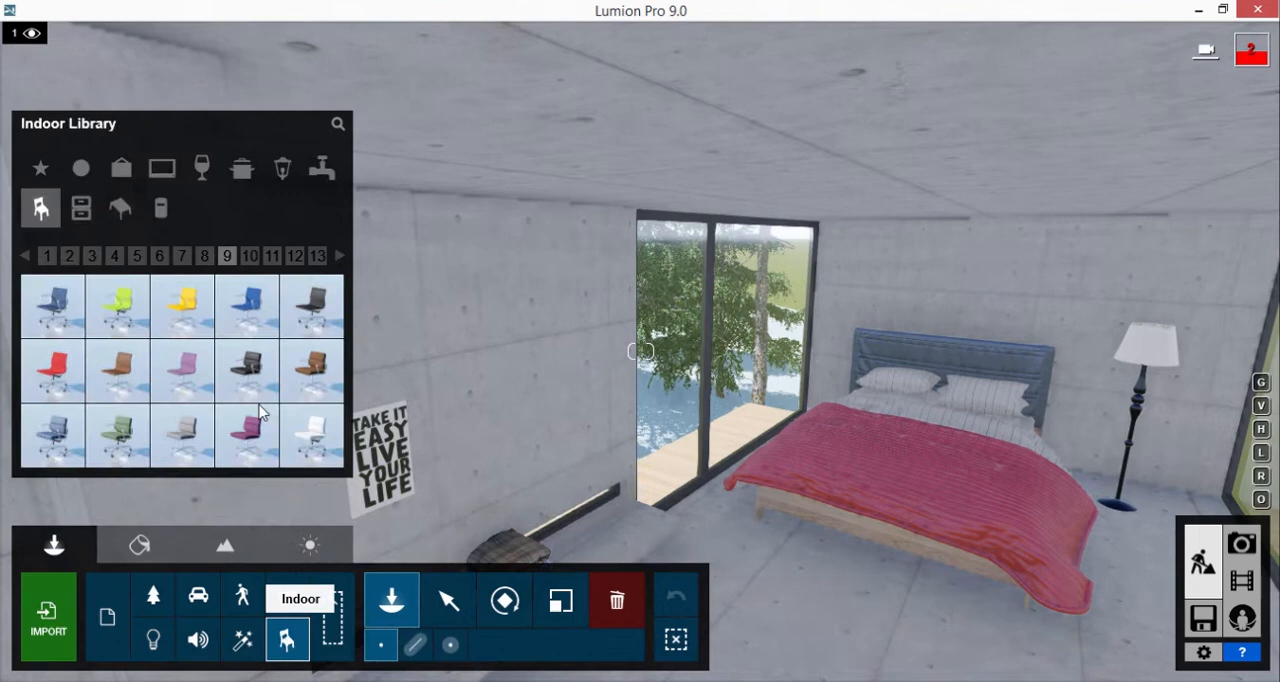
{"action": "left_click", "coordinate": [41, 170]}
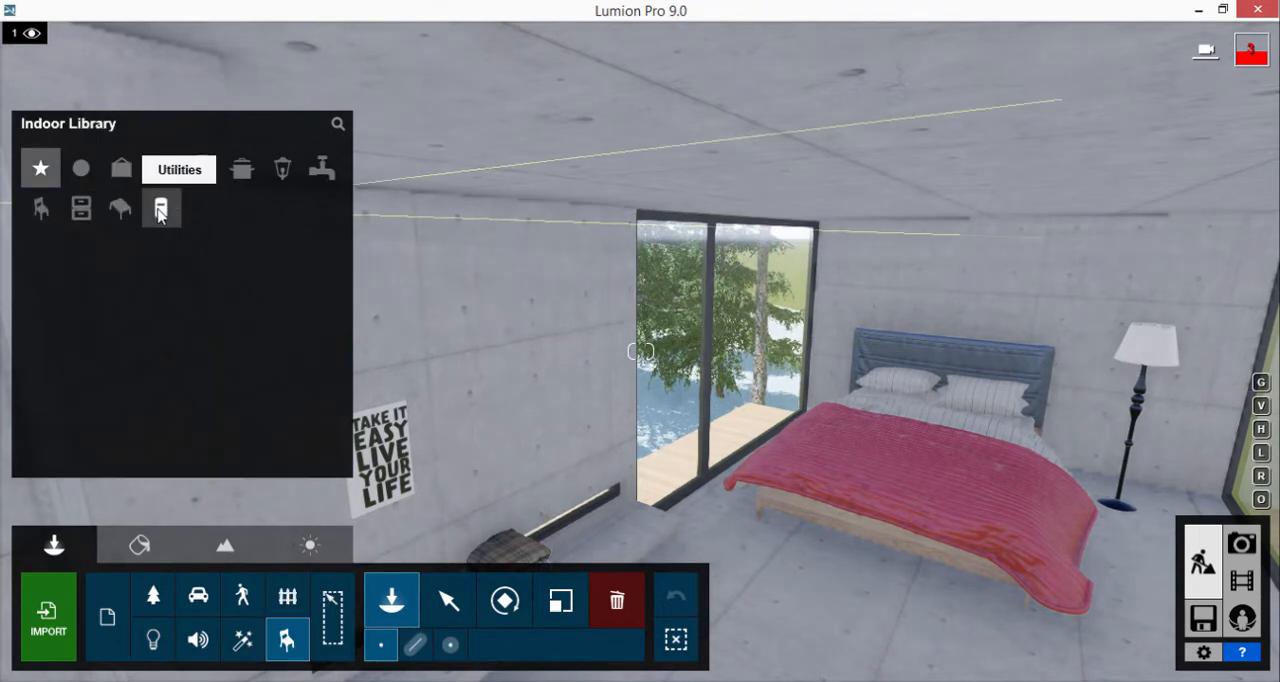
{"action": "left_click", "coordinate": [160, 210]}
{"action": "left_click", "coordinate": [121, 208]}
{"action": "left_click", "coordinate": [81, 208]}
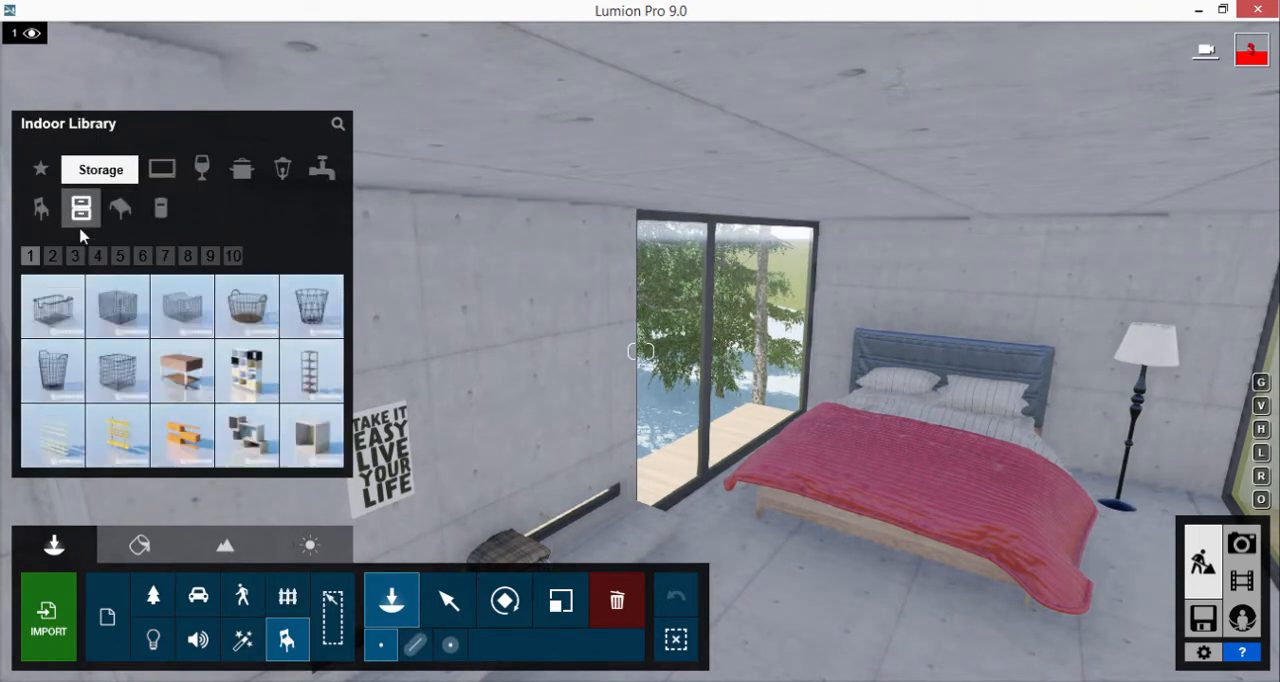
{"action": "left_click", "coordinate": [165, 256]}
{"action": "left_click", "coordinate": [192, 257]}
{"action": "mouse_move", "coordinate": [195, 320]}
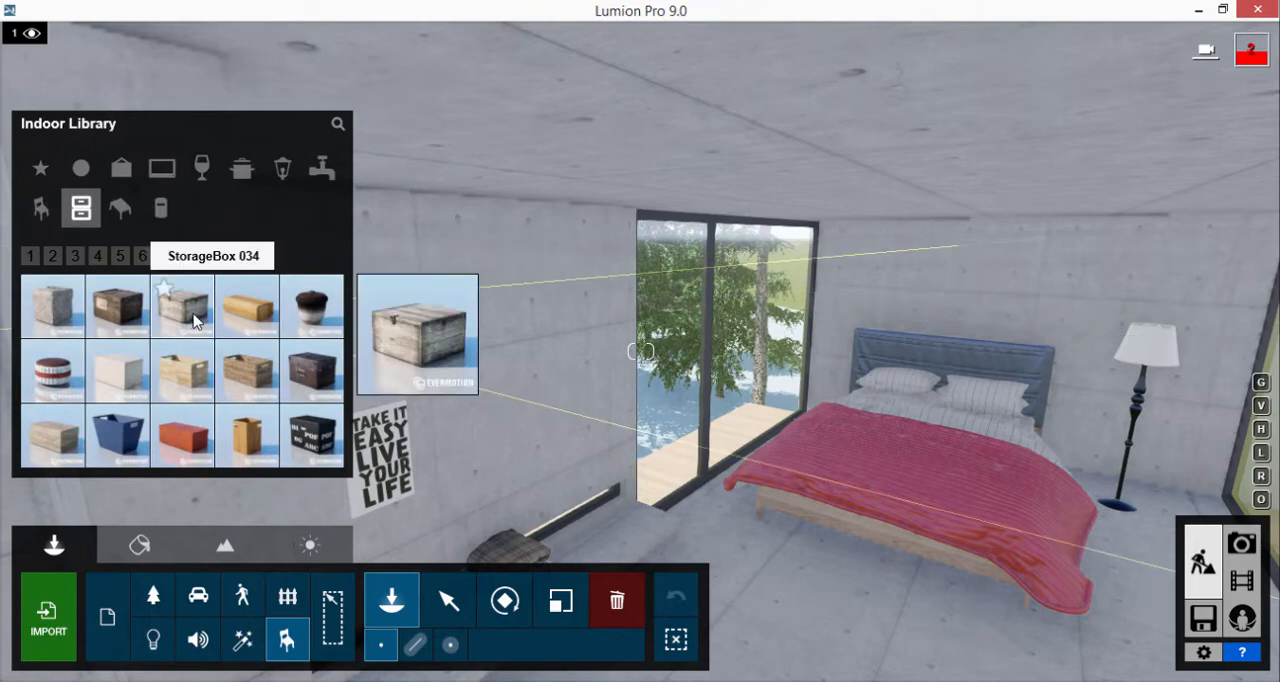
{"action": "left_click", "coordinate": [312, 433]}
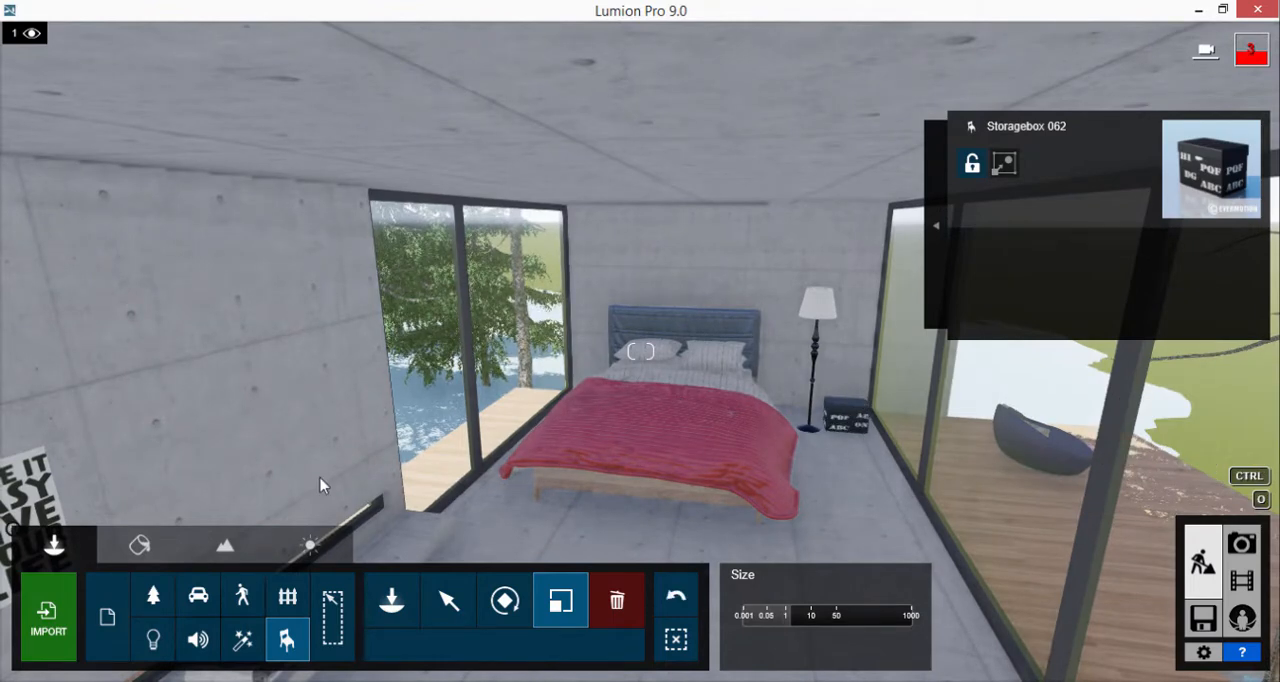
Look through the pages of indoor light fixtures, including FloorLamp 007, for a lamp suited to the bedroom
{"action": "left_click", "coordinate": [391, 600]}
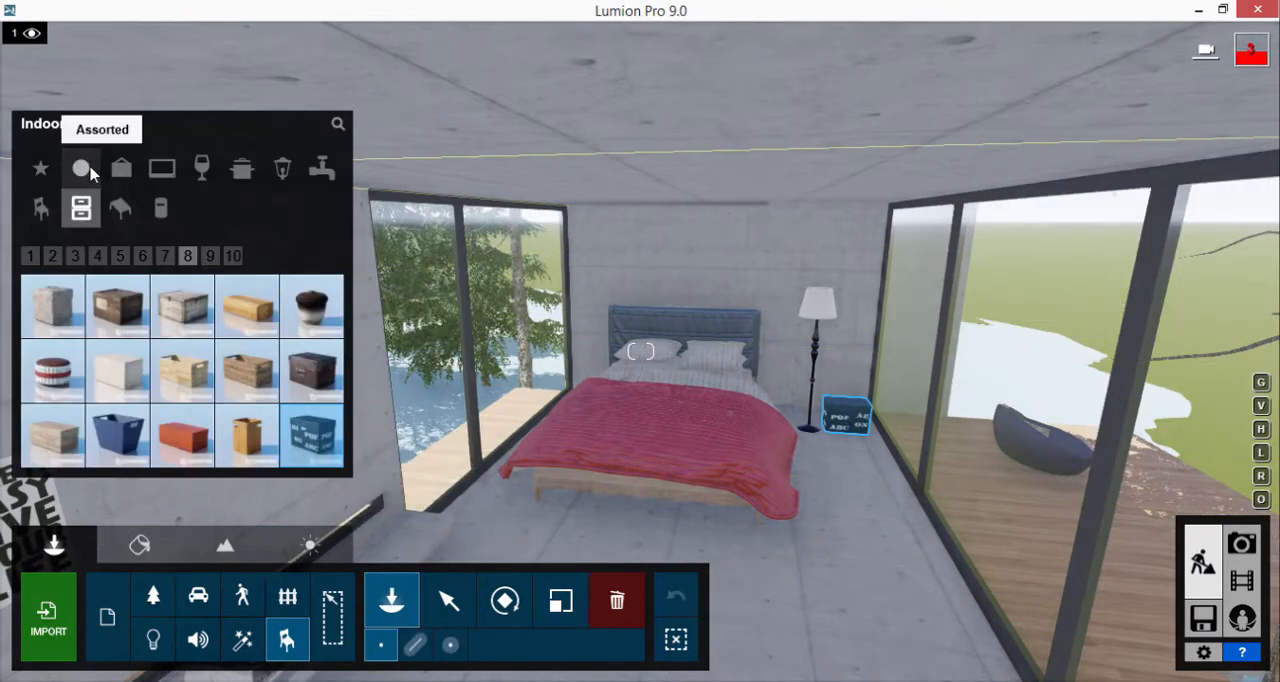
{"action": "left_click", "coordinate": [282, 168]}
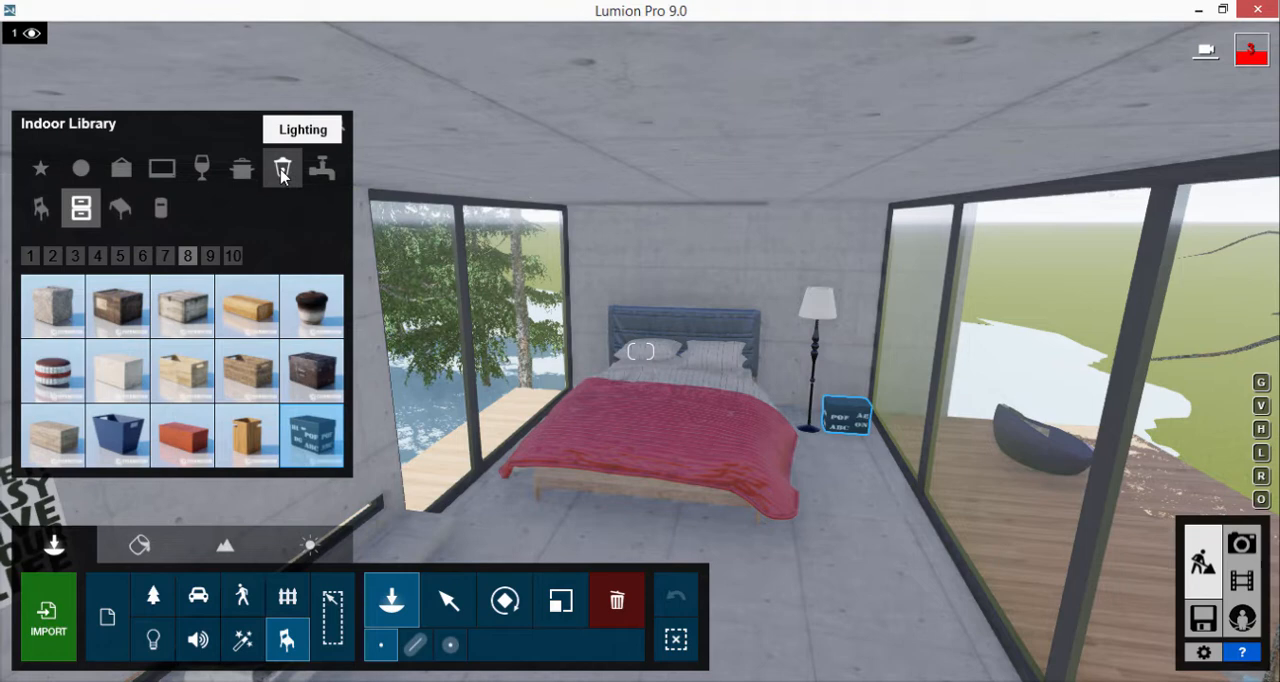
{"action": "left_click", "coordinate": [119, 256]}
{"action": "left_click", "coordinate": [98, 256]}
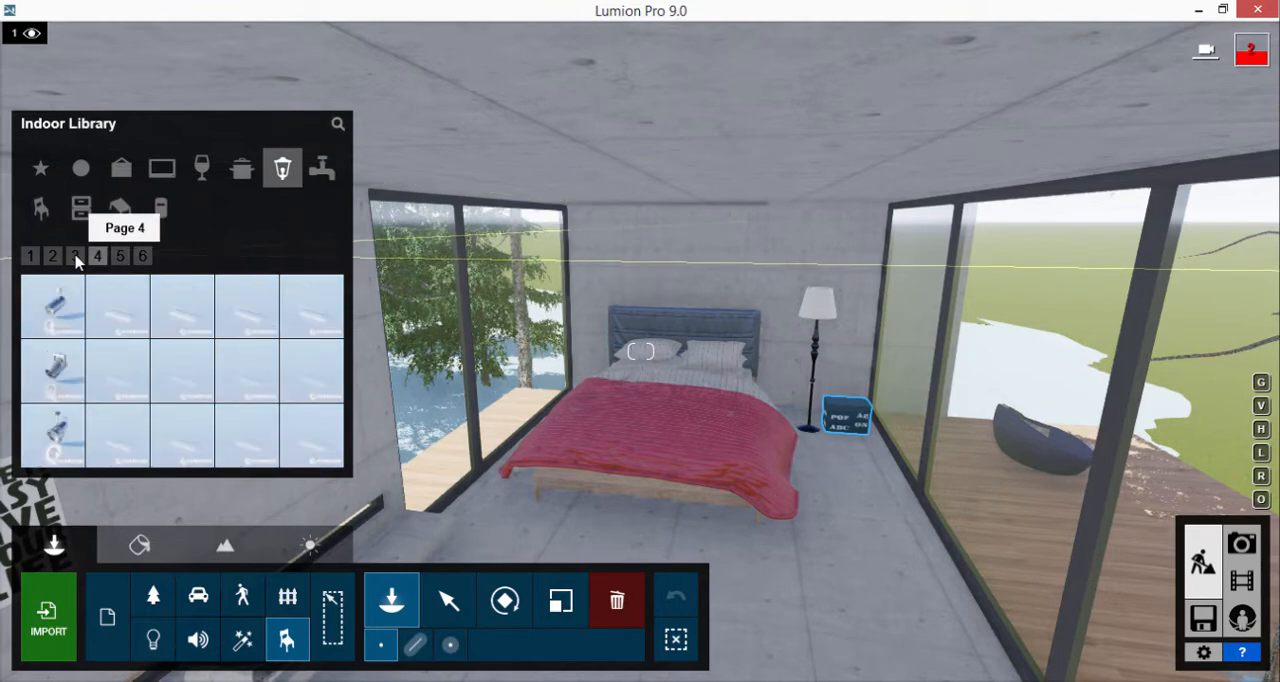
{"action": "left_click", "coordinate": [53, 257]}
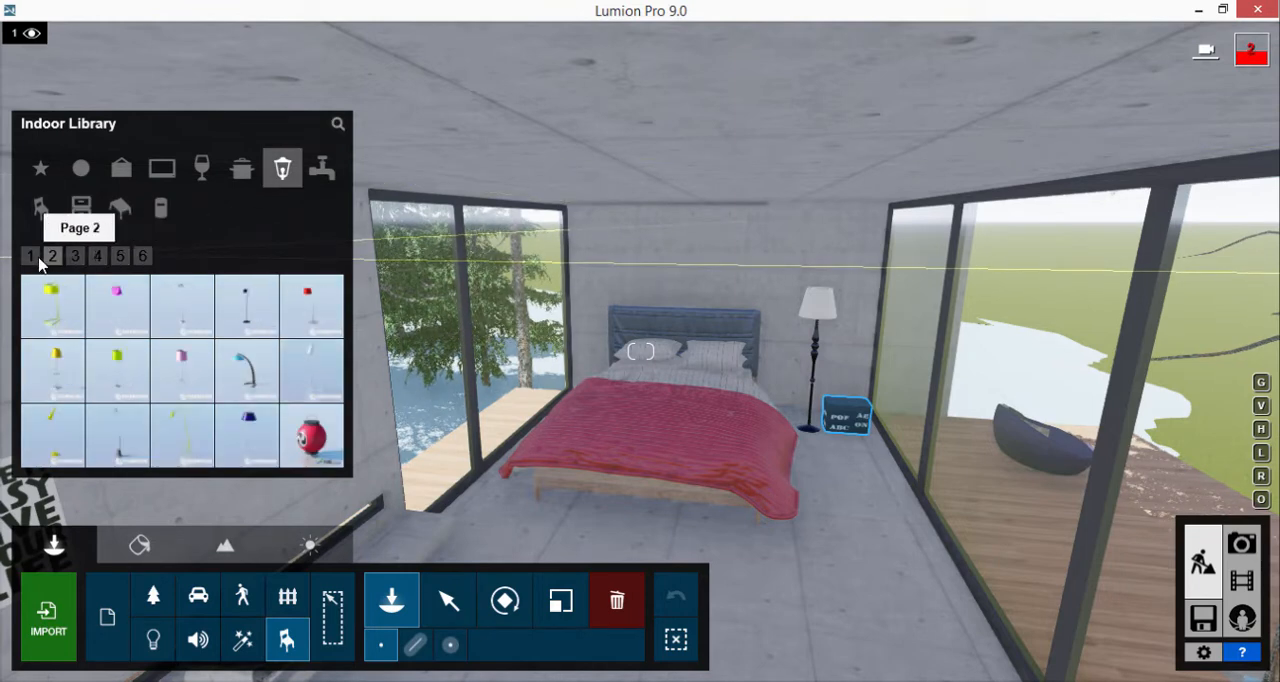
{"action": "left_click", "coordinate": [31, 257]}
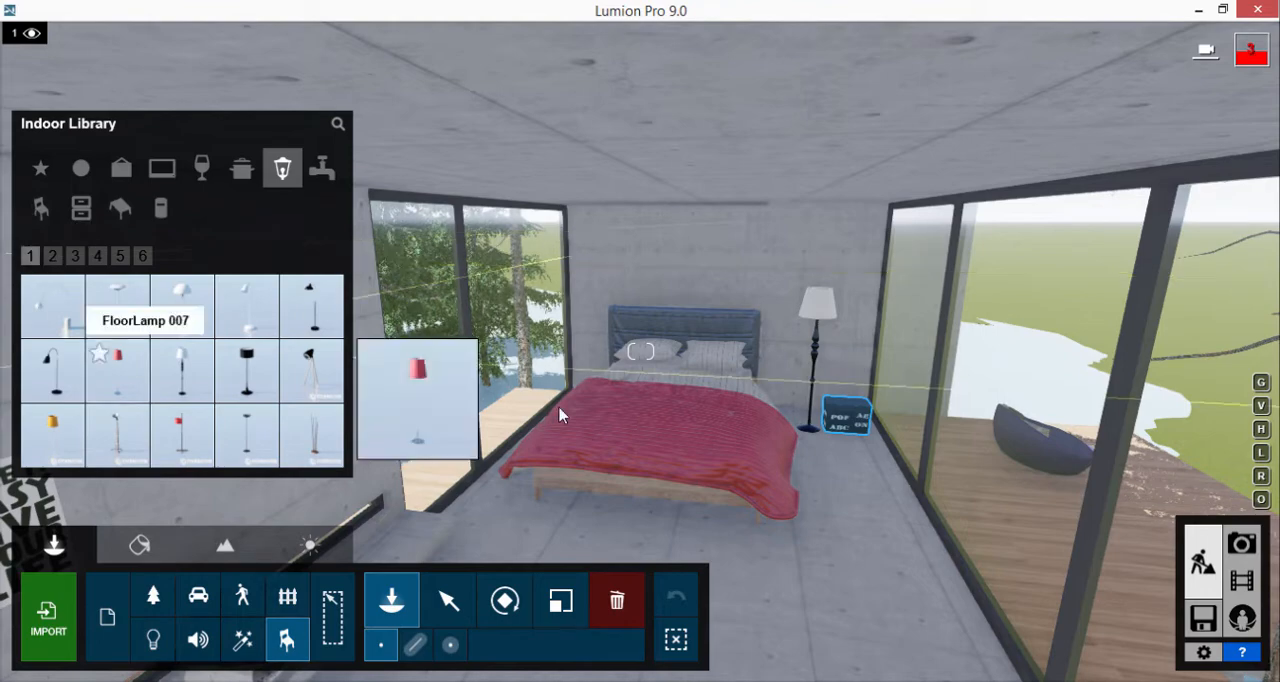
{"action": "left_click", "coordinate": [117, 365]}
Place a Lamp spotlight from page 1 of the Lights and Utilities library just below the ceiling above the bed
{"action": "left_click", "coordinate": [152, 640]}
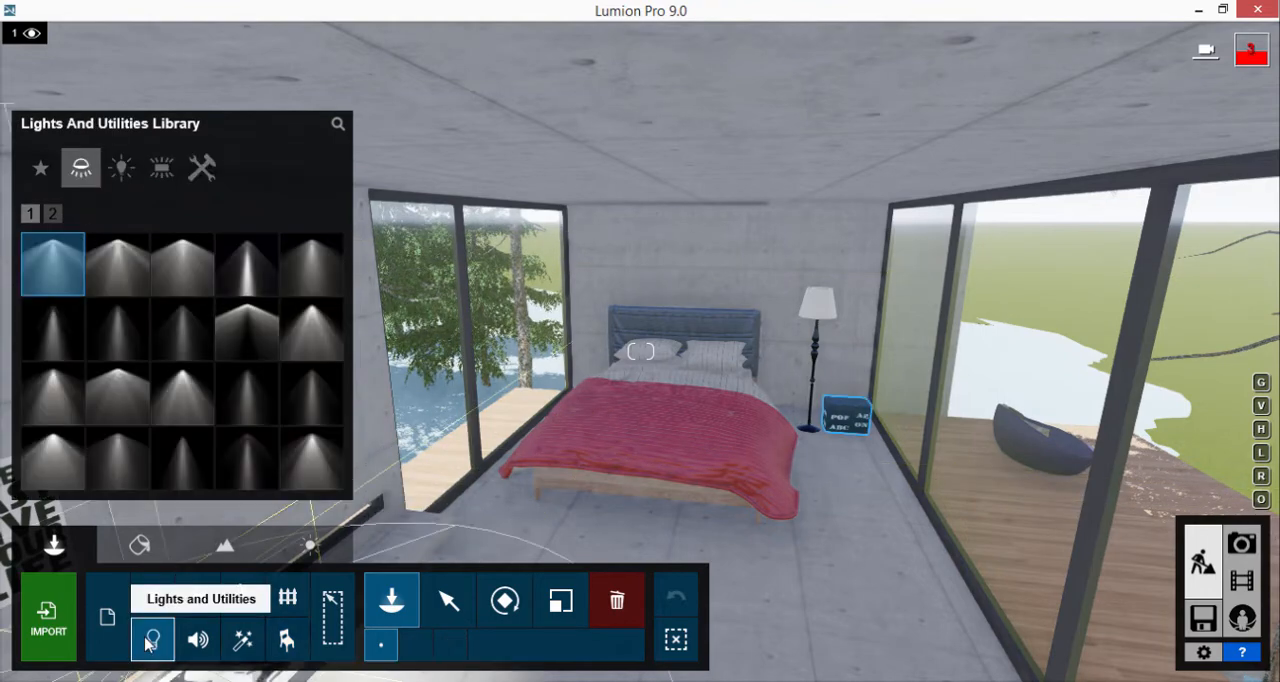
{"action": "left_click", "coordinate": [53, 216]}
{"action": "left_click", "coordinate": [31, 214]}
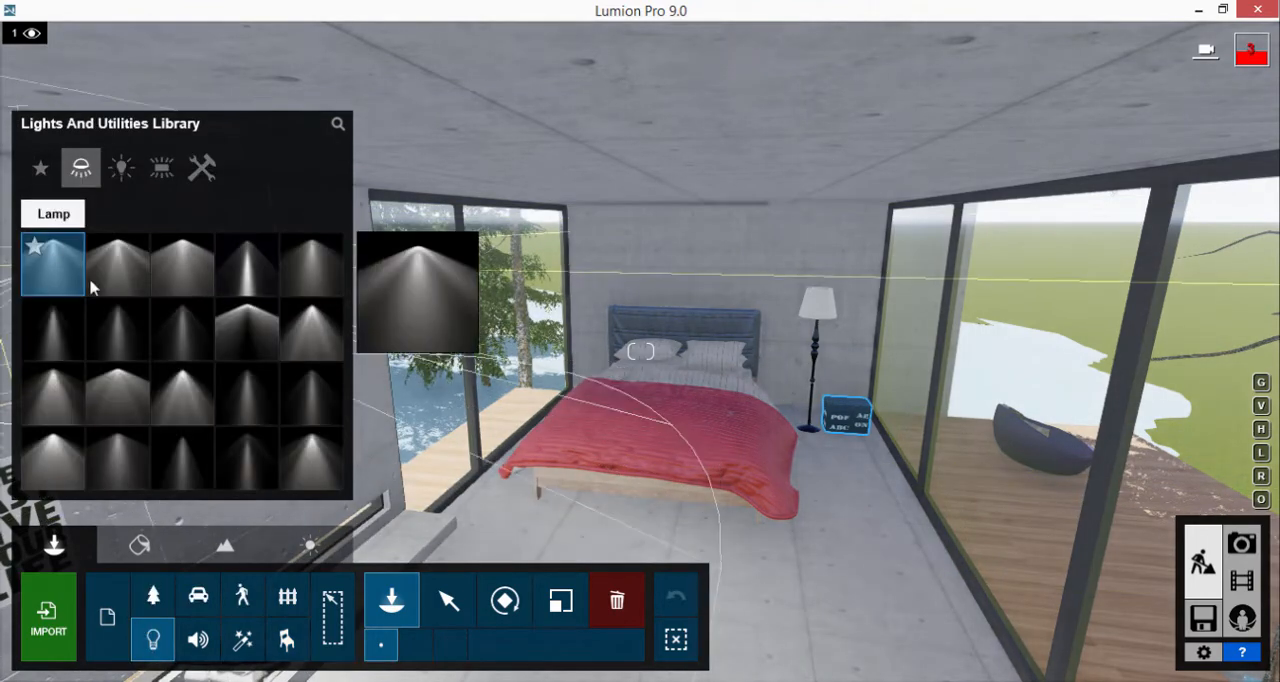
{"action": "left_click", "coordinate": [60, 268]}
{"action": "left_click", "coordinate": [648, 170]}
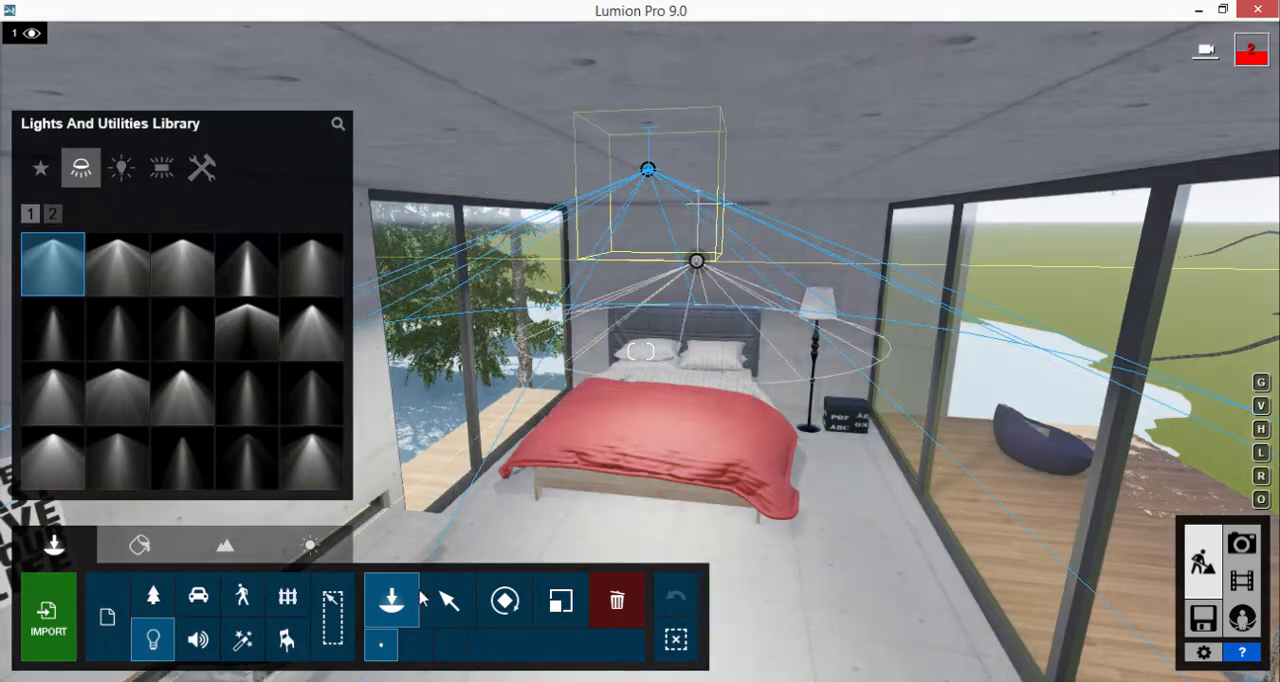
Select the spotlight above the bed and tint its light red
{"action": "left_click", "coordinate": [448, 600]}
{"action": "left_click", "coordinate": [648, 170]}
{"action": "left_click", "coordinate": [982, 278]}
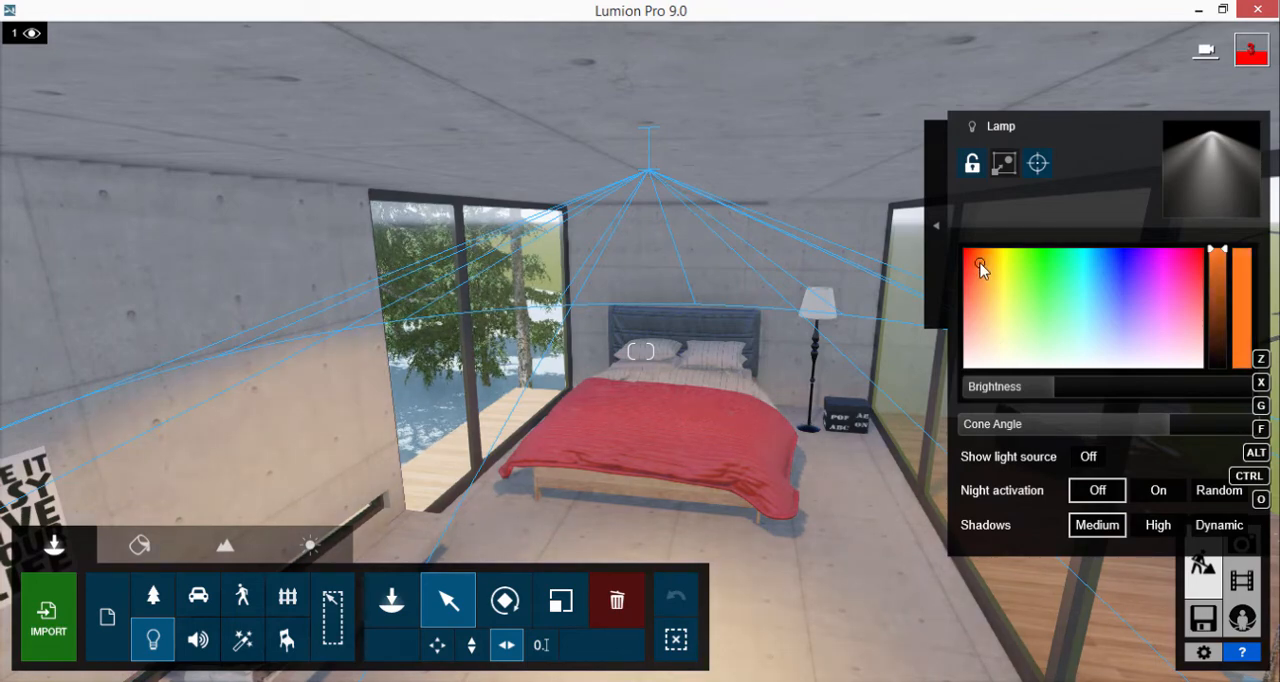
{"action": "left_click_drag", "start_coordinate": [976, 258], "coordinate": [962, 280]}
Place a second Lamp spotlight below the ceiling near the high strip window and give both spotlights warm orange light
{"action": "mouse_move", "coordinate": [807, 349]}
{"action": "right_mouse_down"}
{"action": "mouse_move", "coordinate": [748, 369]}
{"action": "mouse_move", "coordinate": [807, 349]}
{"action": "right_mouse_up"}
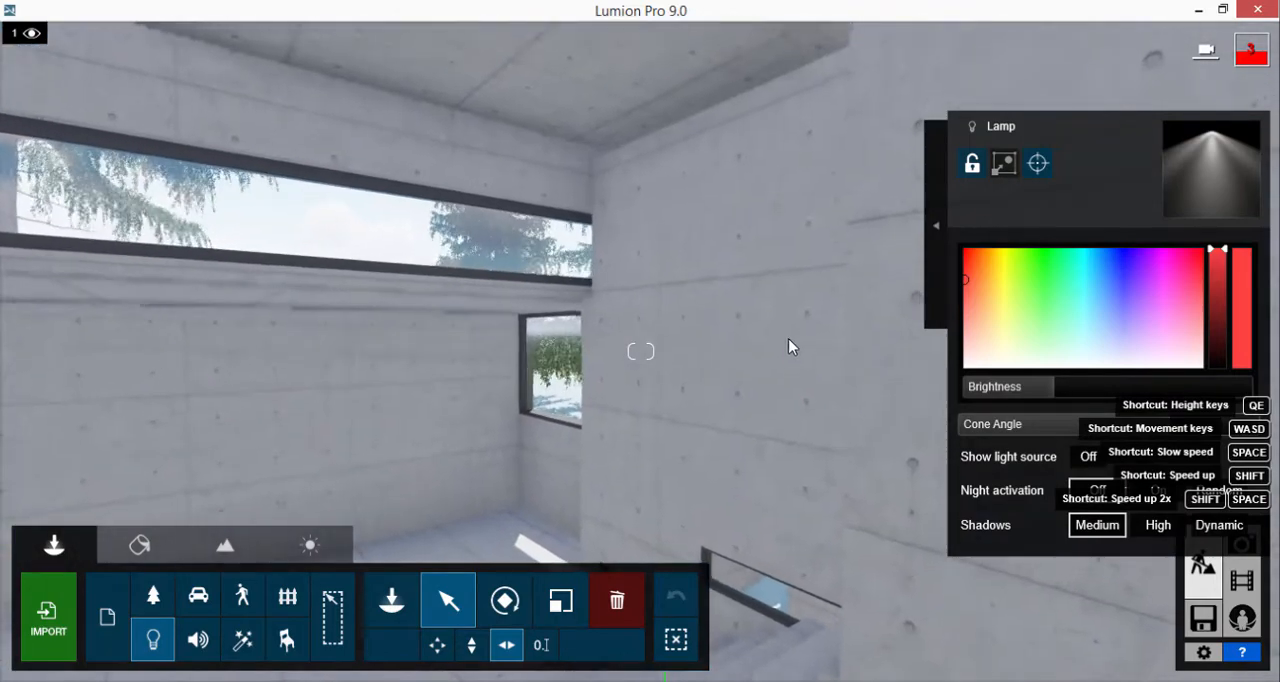
{"action": "left_click", "coordinate": [391, 600]}
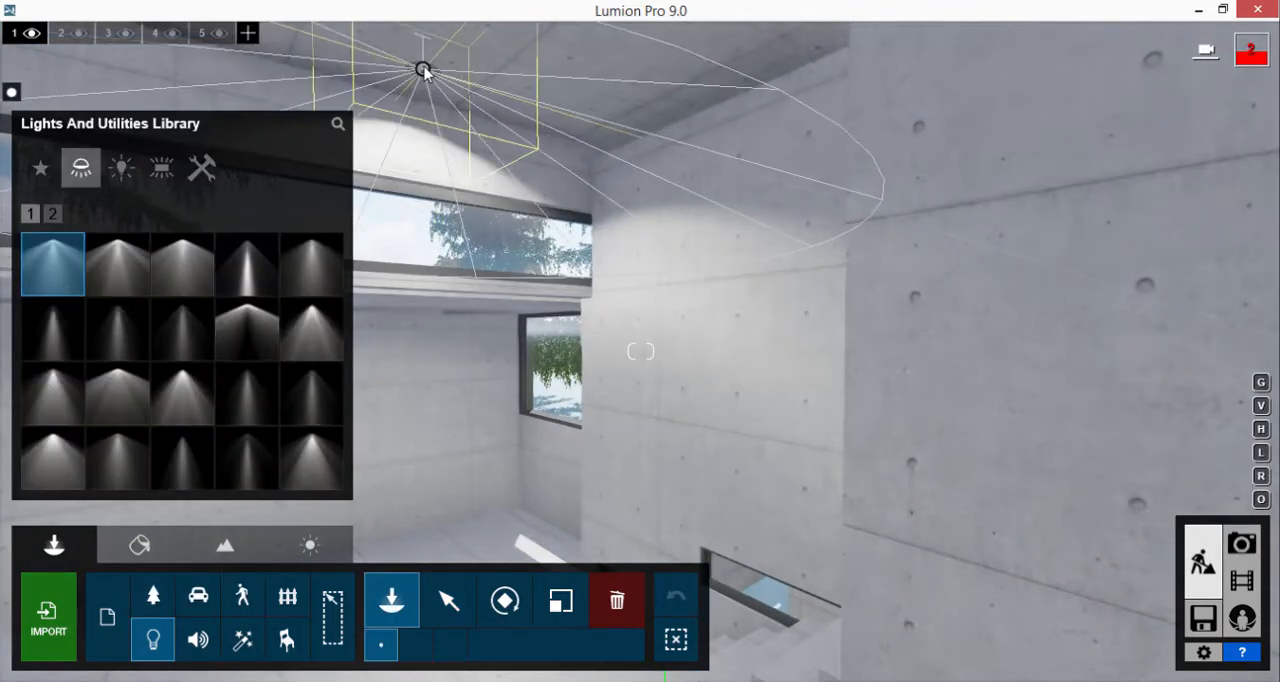
{"action": "left_click", "coordinate": [426, 72]}
{"action": "left_click", "coordinate": [448, 600]}
{"action": "left_click", "coordinate": [422, 65]}
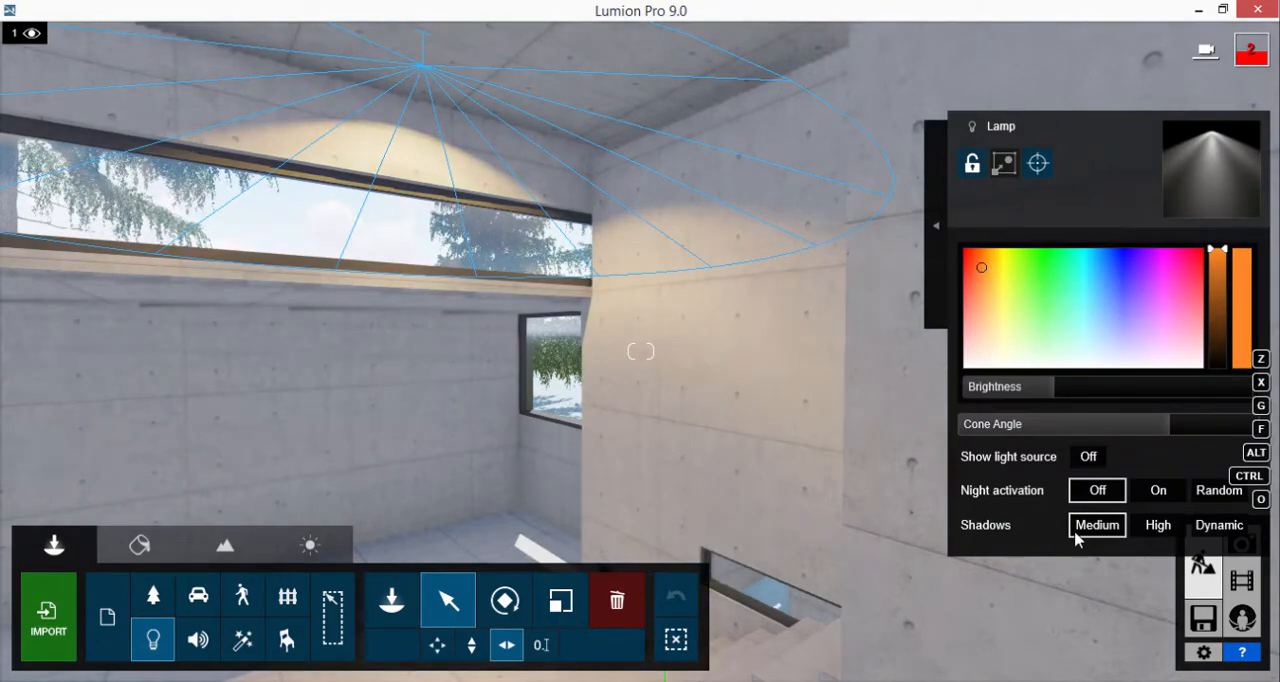
{"action": "right_click_drag", "start_coordinate": [773, 472], "coordinate": [669, 449]}
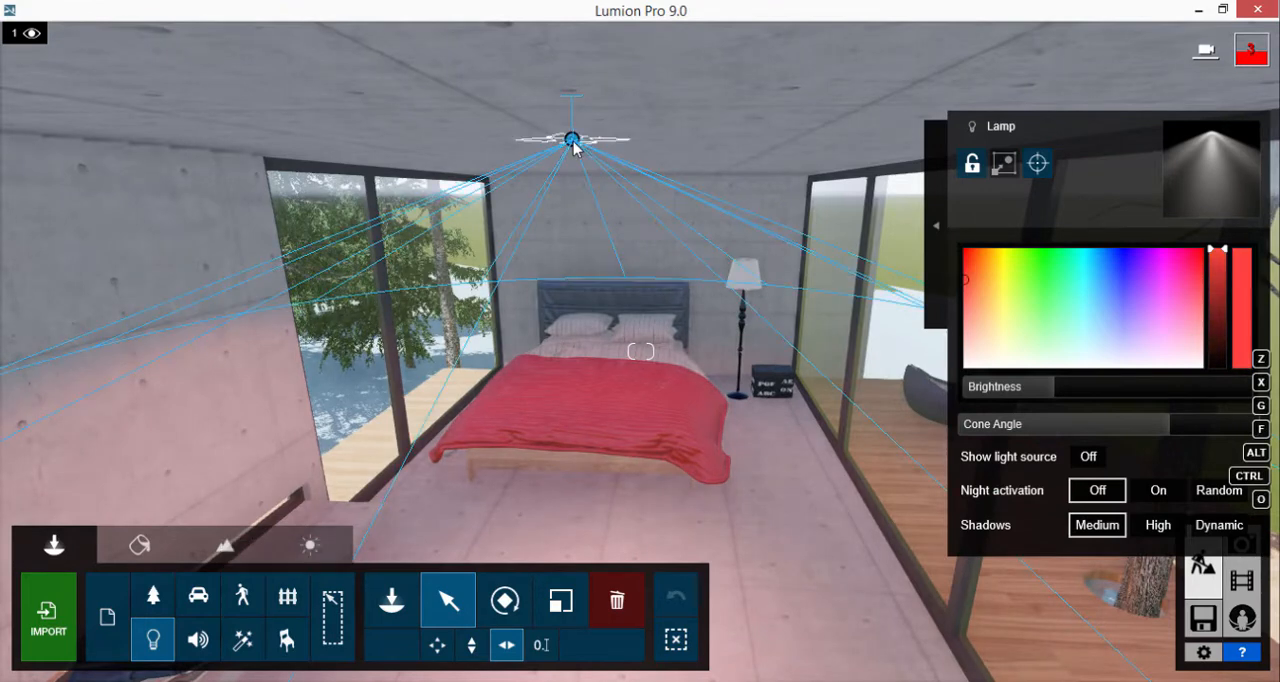
{"action": "left_click", "coordinate": [981, 258]}
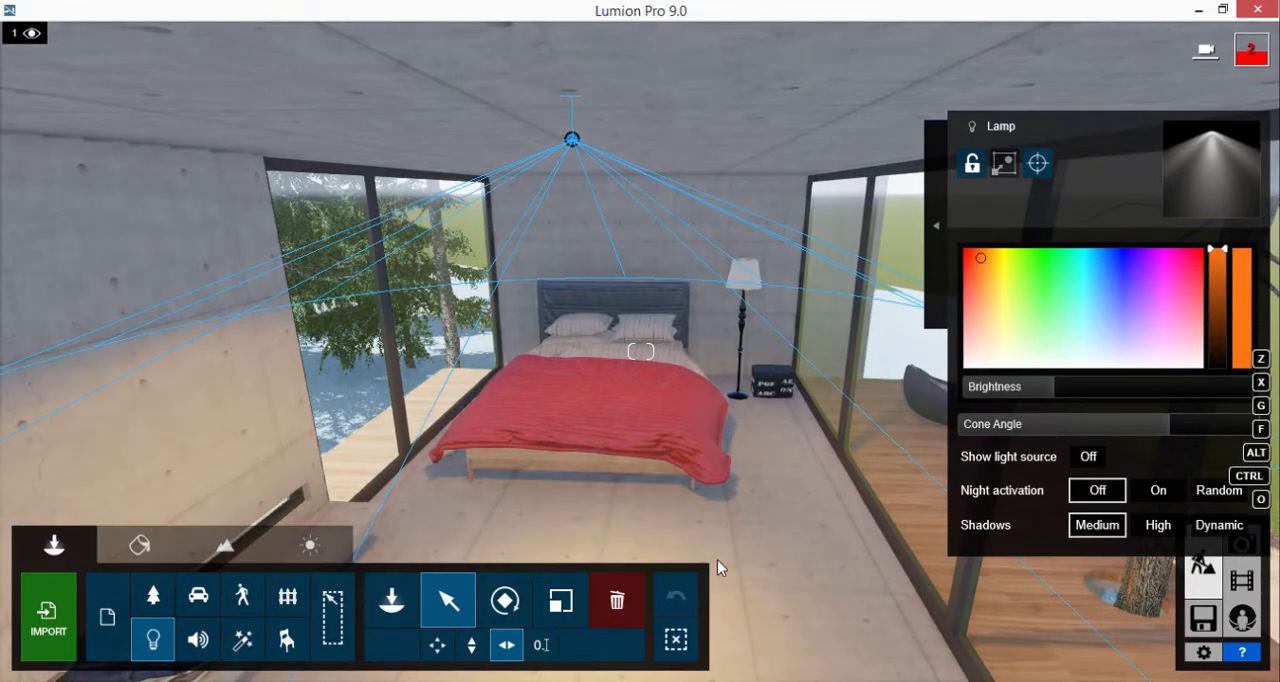
Choose JapaneseTable 006 from page 5 of the indoor Tables objects
{"action": "left_click", "coordinate": [391, 605]}
{"action": "left_click", "coordinate": [287, 639]}
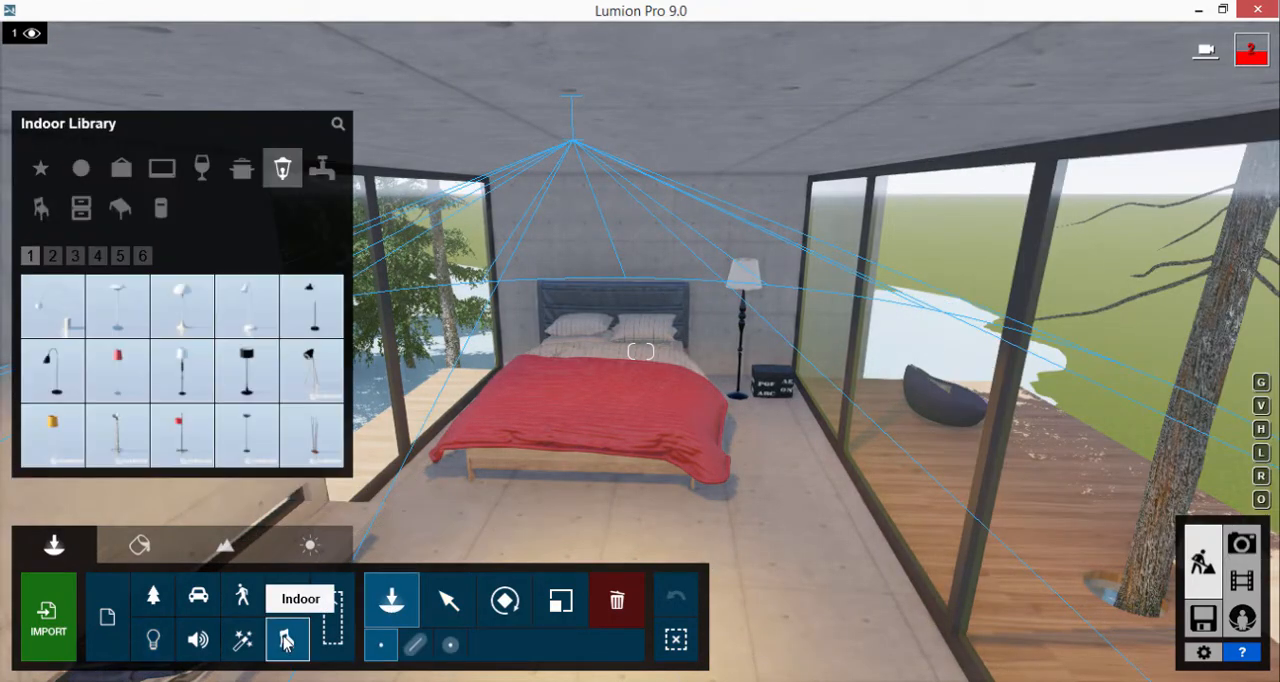
{"action": "left_click", "coordinate": [127, 211]}
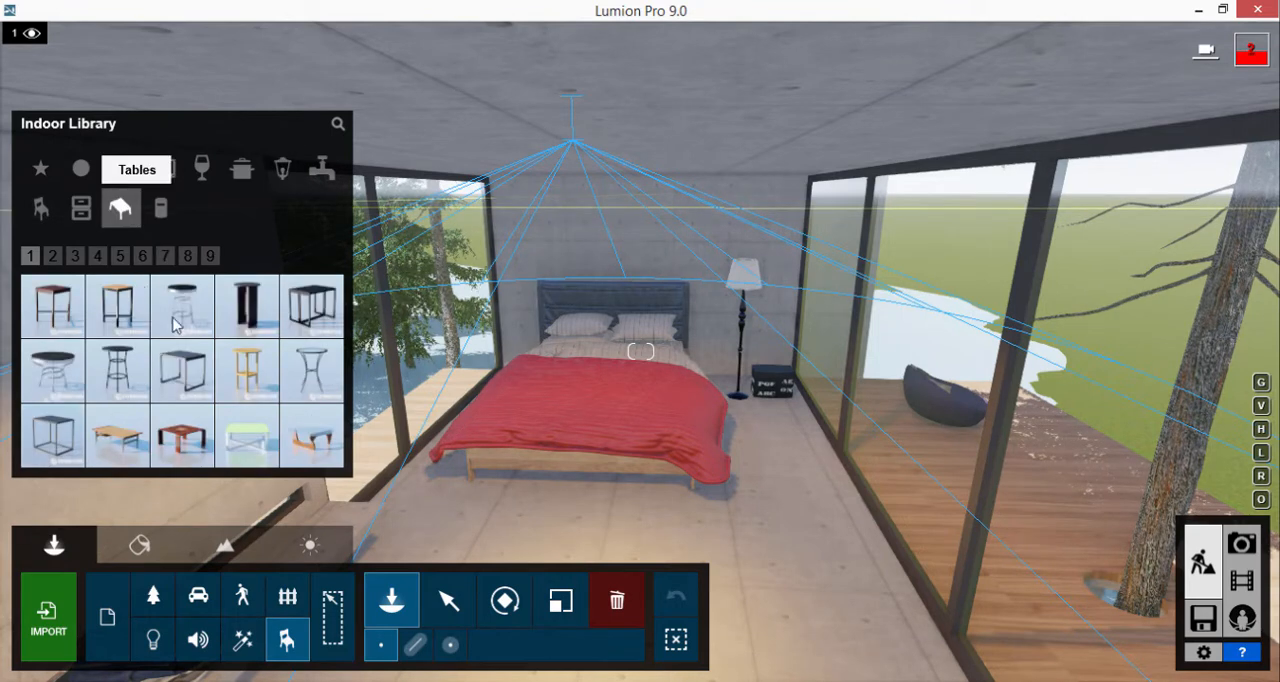
{"action": "left_click", "coordinate": [54, 256]}
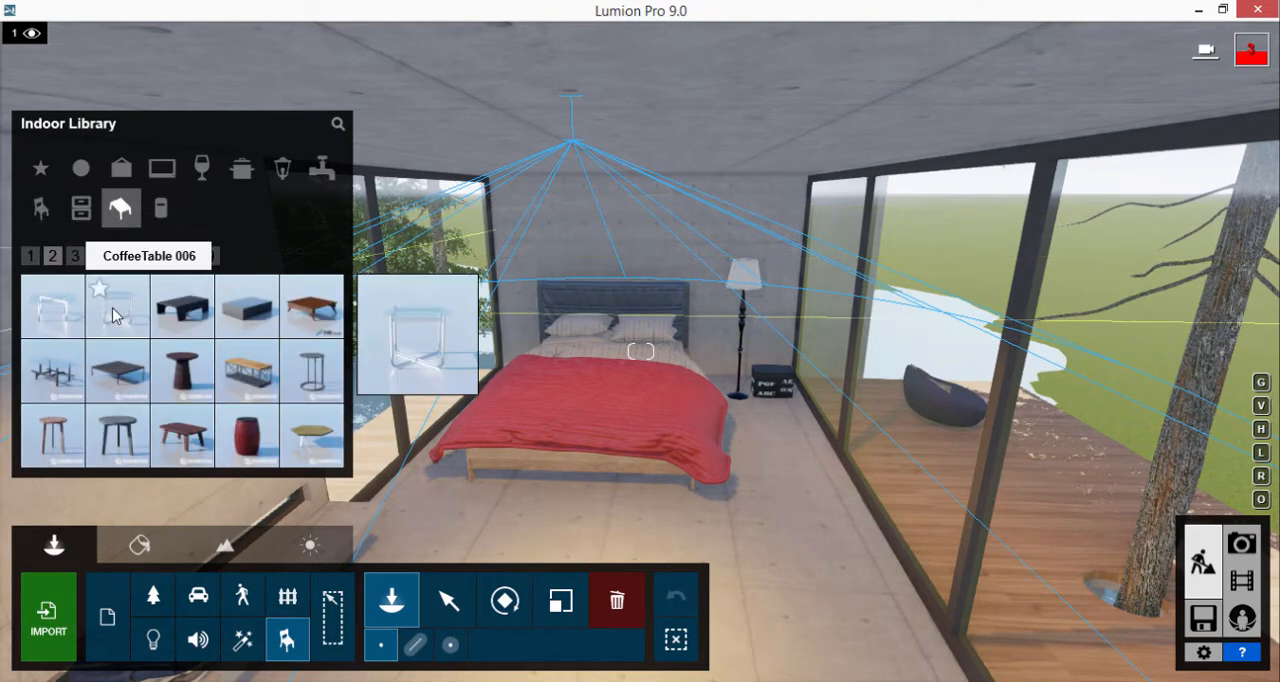
{"action": "left_click", "coordinate": [75, 256]}
{"action": "left_click", "coordinate": [97, 257]}
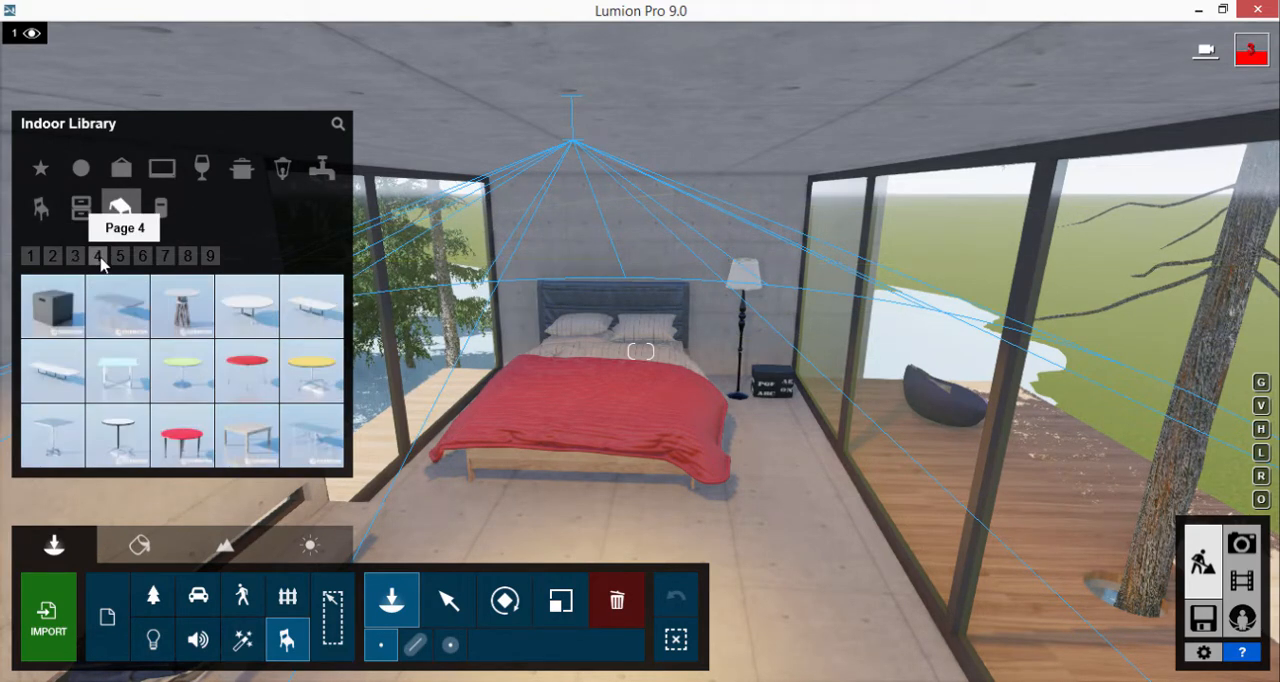
{"action": "left_click", "coordinate": [118, 258]}
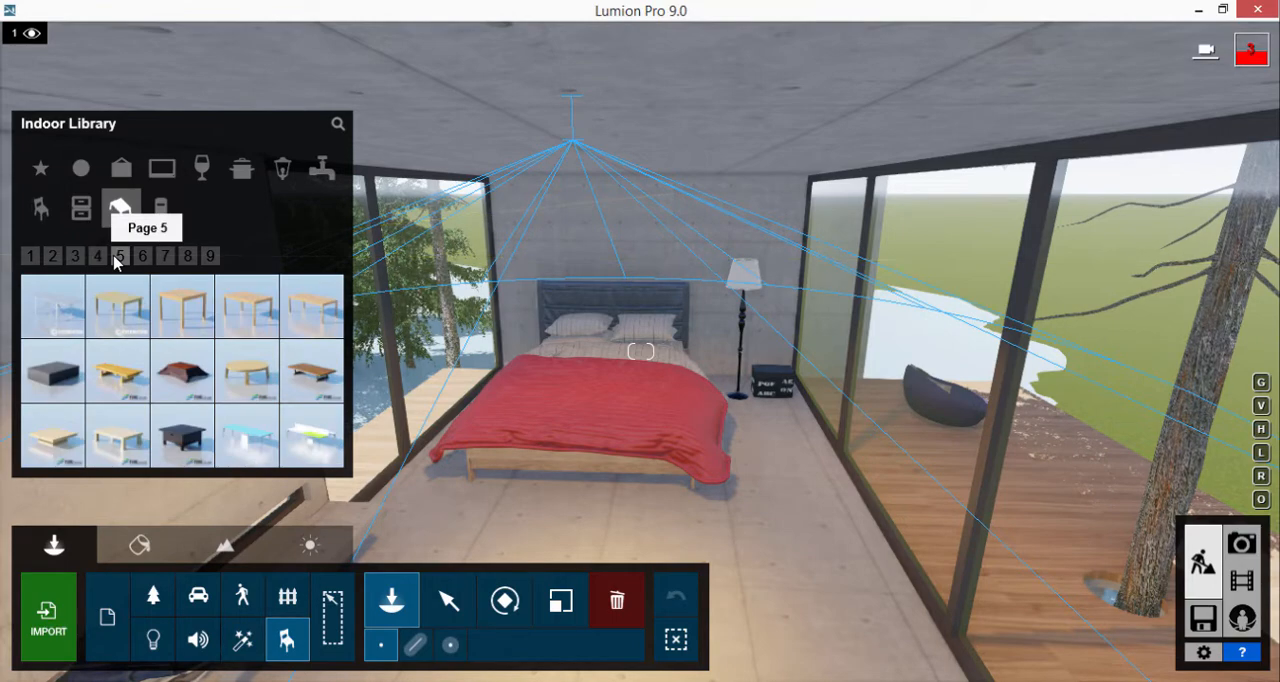
{"action": "left_click", "coordinate": [107, 437]}
Place the low wooden table on the terrace deck beside the round sofa
{"action": "key", "text": "w"}
{"action": "right_click_drag", "start_coordinate": [1057, 395], "coordinate": [655, 468]}
{"action": "key", "text": "w"}
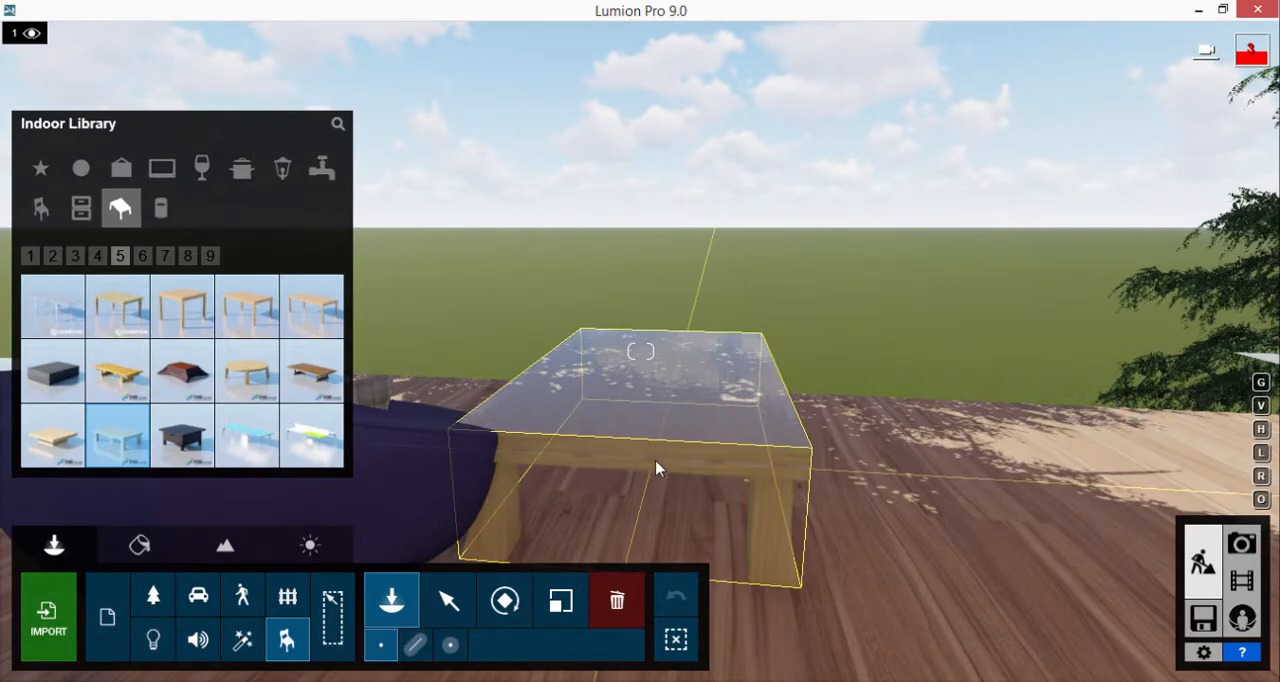
{"action": "left_click", "coordinate": [831, 543]}
Rotate the round terrace Sofa 043 toward the low table and adjust its size slightly
{"action": "right_click_drag", "start_coordinate": [831, 543], "coordinate": [728, 400]}
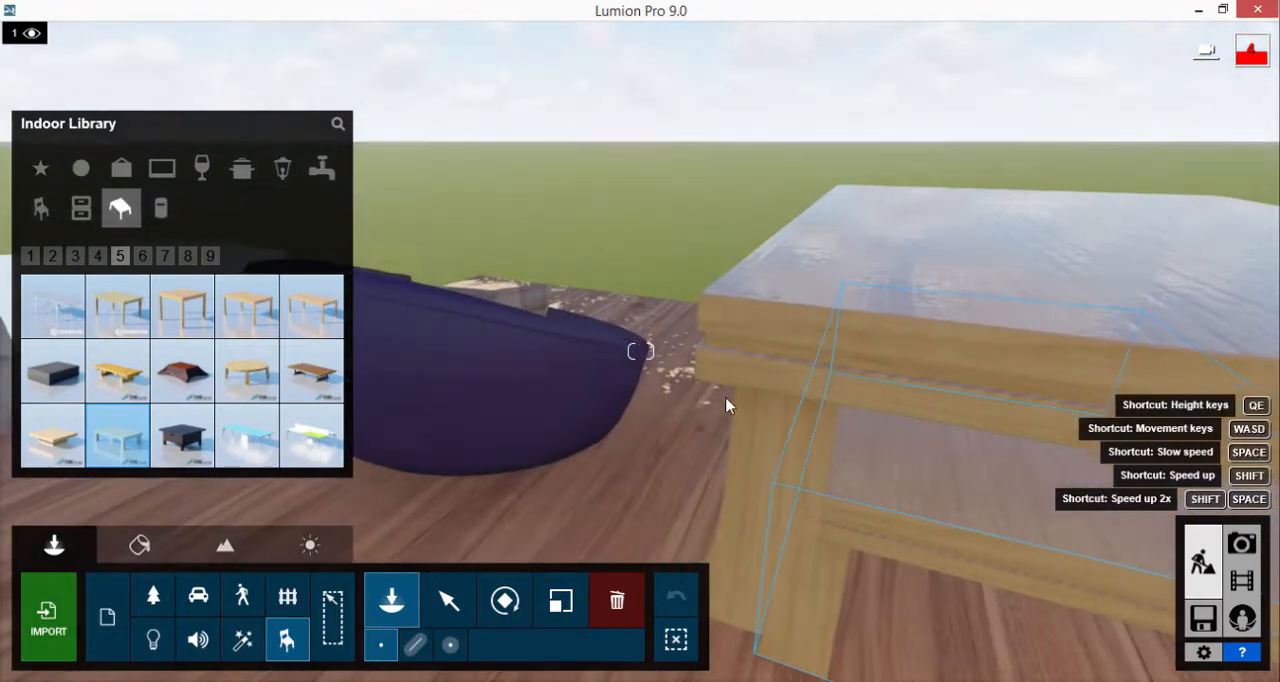
{"action": "key", "text": "m"}
{"action": "left_click", "coordinate": [483, 420]}
{"action": "key", "text": "r"}
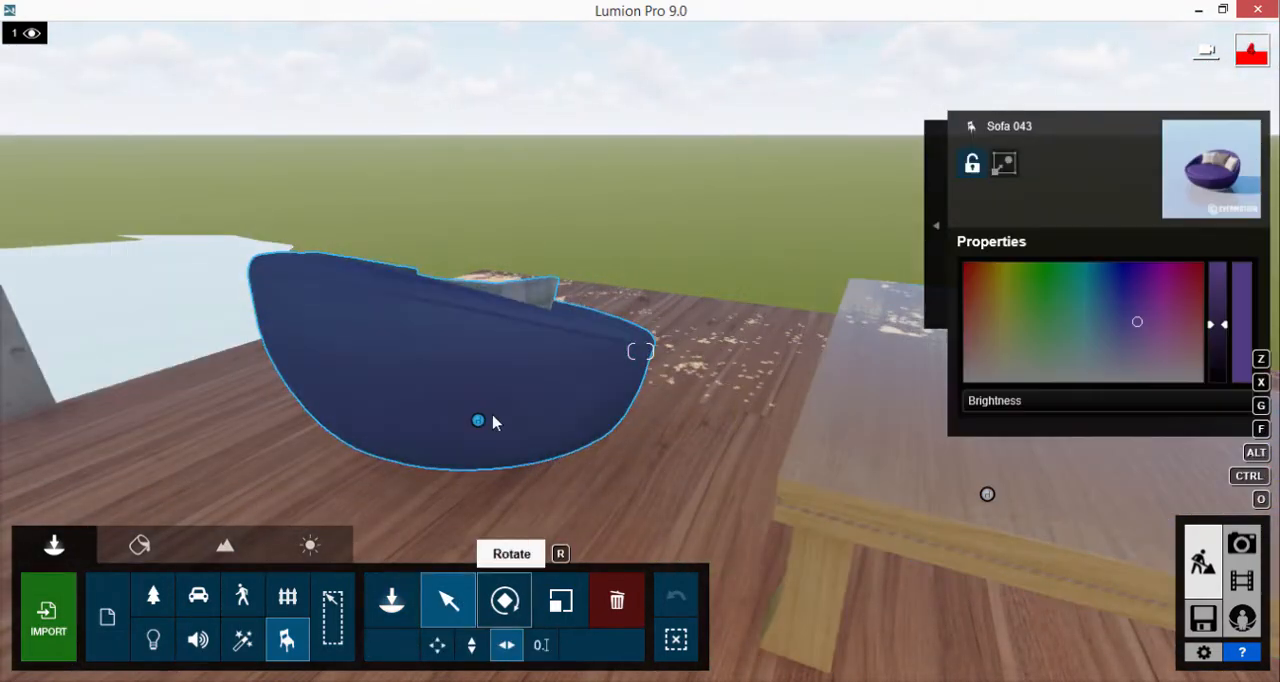
{"action": "left_click_drag", "start_coordinate": [476, 433], "coordinate": [480, 385]}
{"action": "key", "text": "l"}
{"action": "right_click_drag", "start_coordinate": [724, 160], "coordinate": [617, 317]}
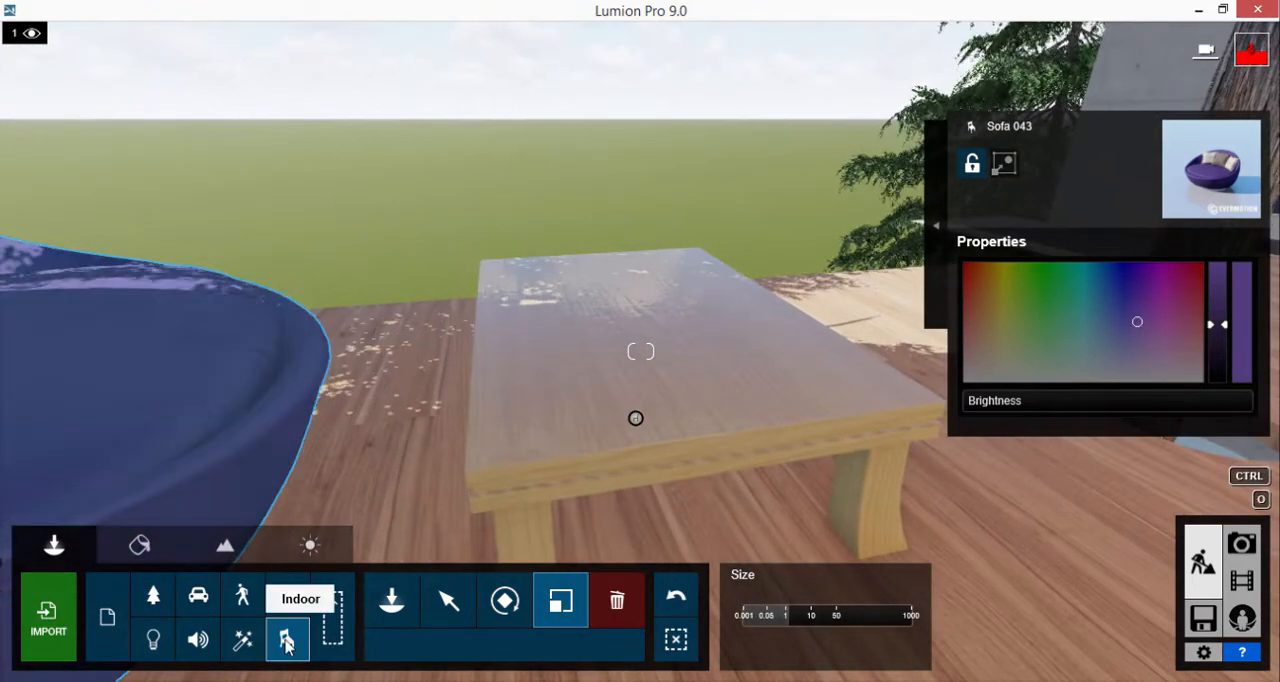
Choose the standing Guitar 001 from page 2 of the indoor Assorted objects
{"action": "left_click", "coordinate": [392, 600]}
{"action": "left_click", "coordinate": [81, 168]}
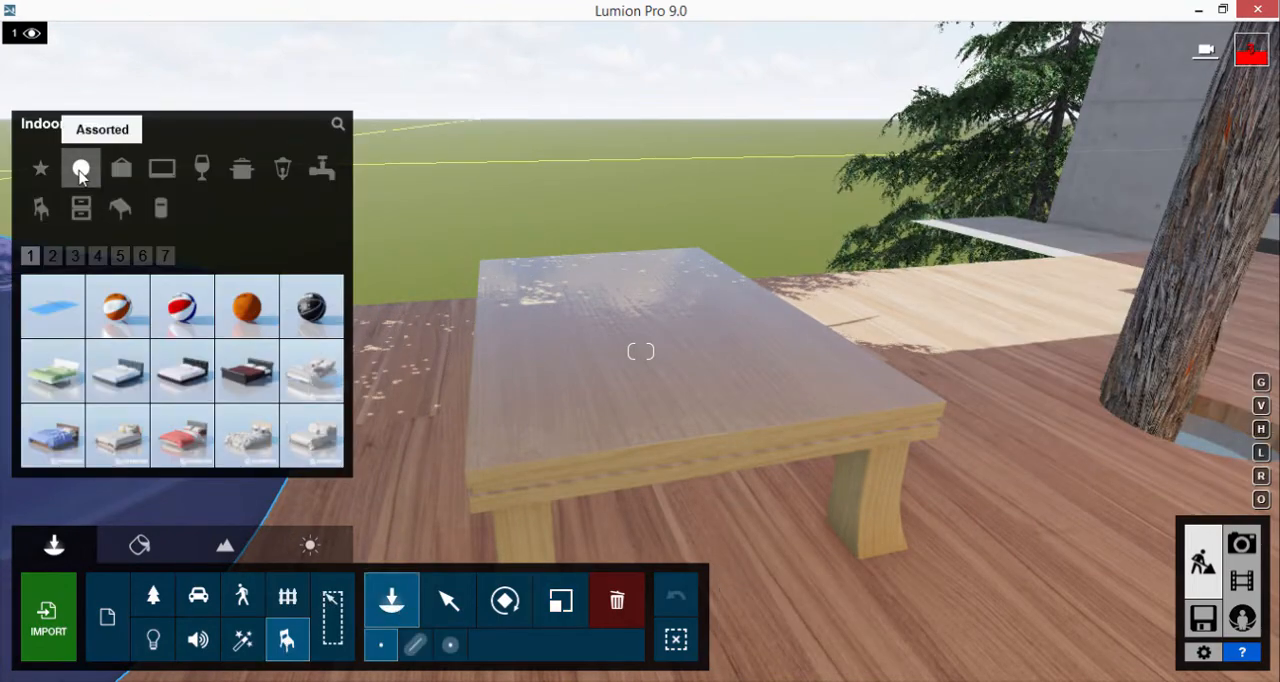
{"action": "left_click", "coordinate": [145, 256]}
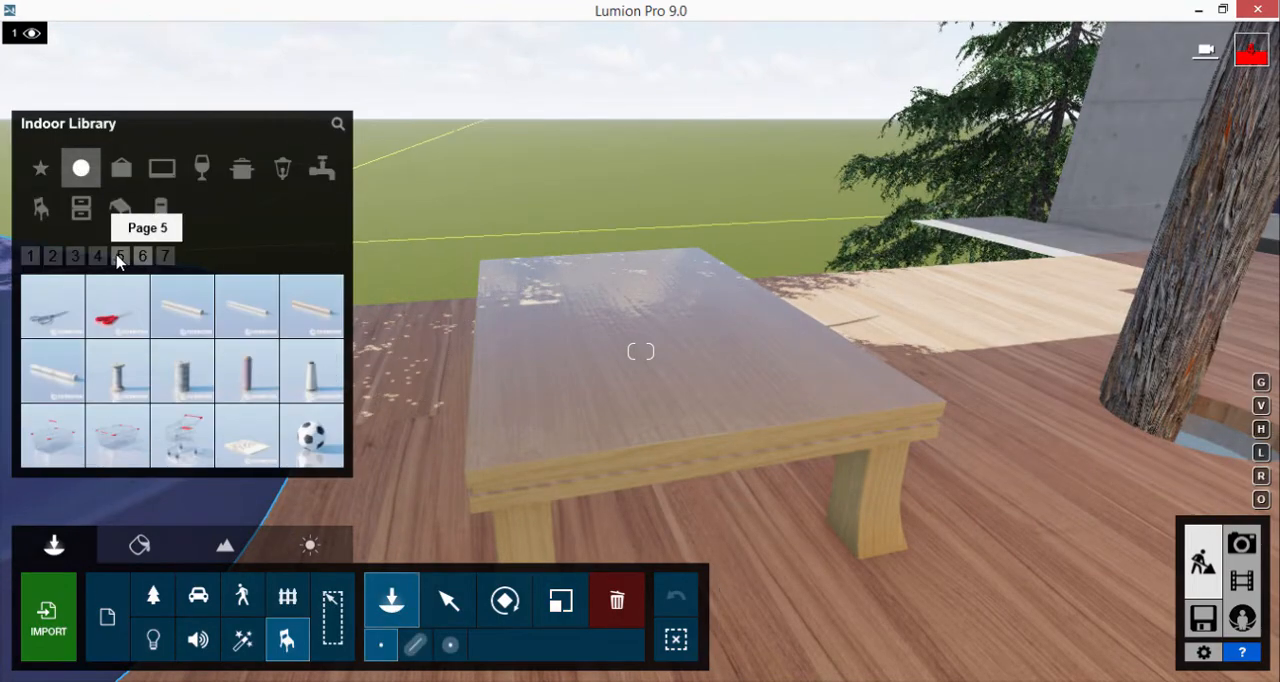
{"action": "left_click", "coordinate": [120, 256]}
{"action": "left_click", "coordinate": [98, 256]}
{"action": "left_click", "coordinate": [76, 257]}
{"action": "left_click", "coordinate": [53, 256]}
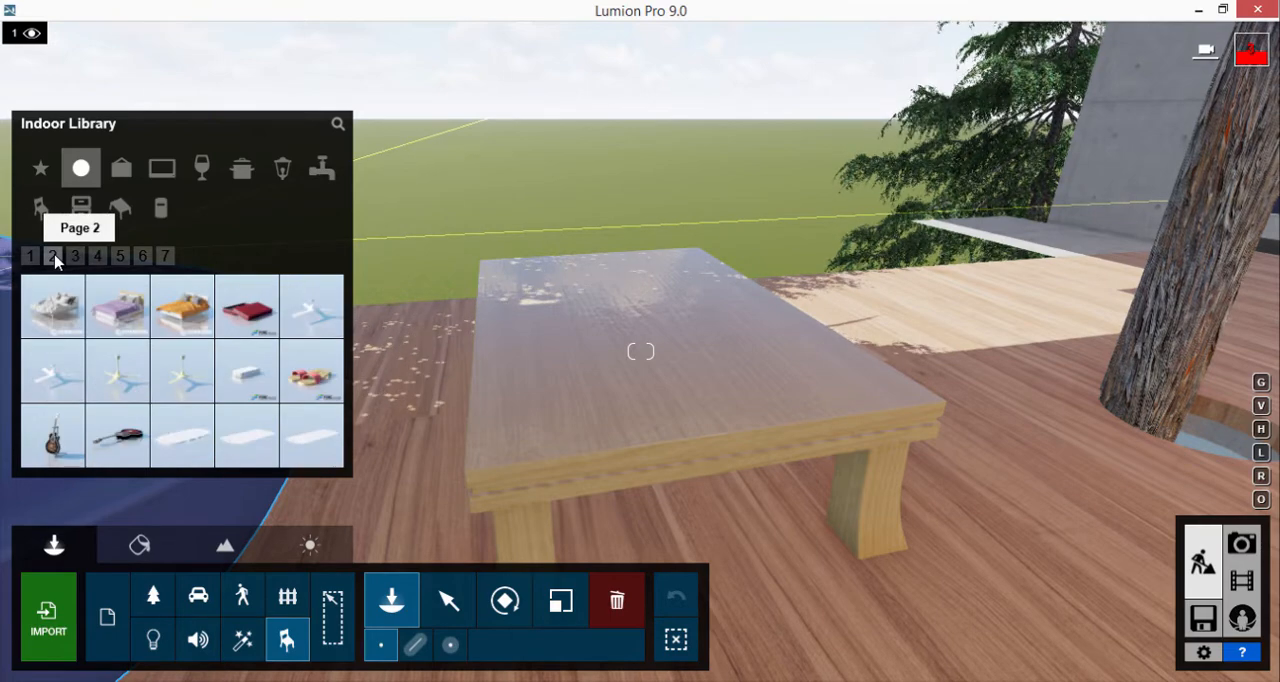
{"action": "left_click", "coordinate": [52, 432]}
Place the guitar on the concrete floor in front of the poster wall and enlarge it slightly
{"action": "mouse_move", "coordinate": [762, 220]}
{"action": "right_mouse_down"}
{"action": "mouse_move", "coordinate": [782, 217]}
{"action": "mouse_move", "coordinate": [688, 210]}
{"action": "mouse_move", "coordinate": [761, 210]}
{"action": "right_mouse_up"}
{"action": "key", "text": "w"}
{"action": "right_click_drag", "start_coordinate": [556, 256], "coordinate": [741, 265]}
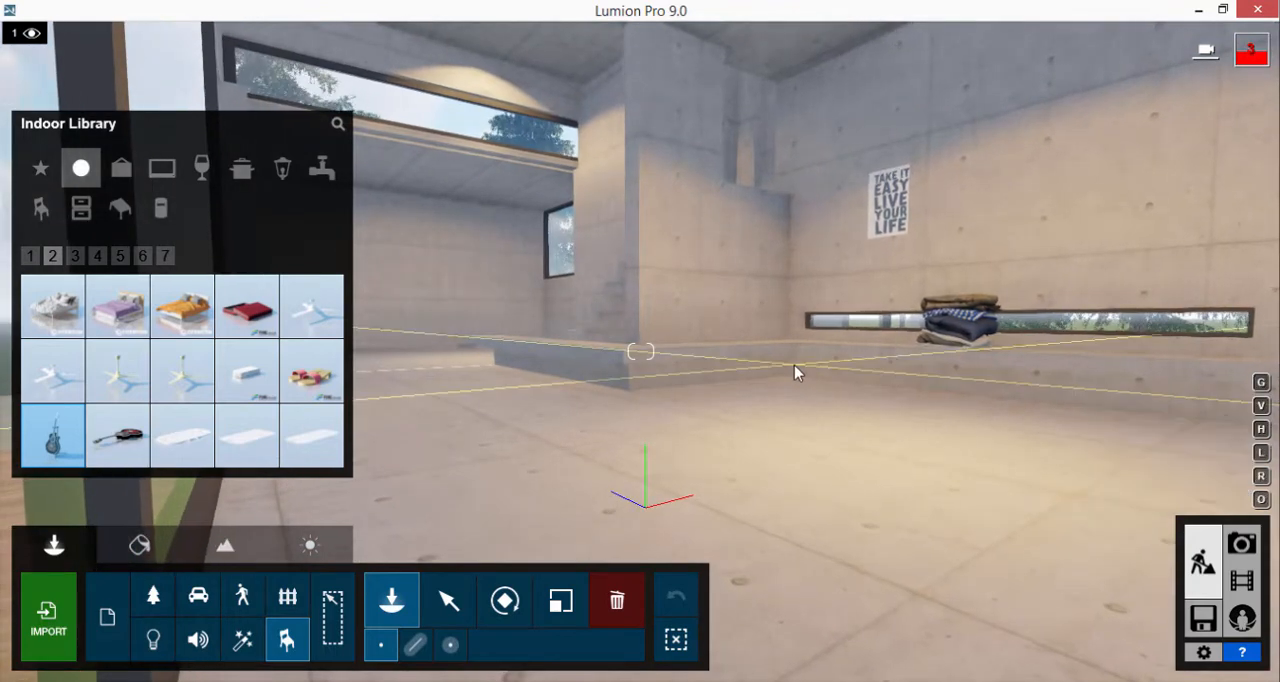
{"action": "left_click", "coordinate": [780, 430]}
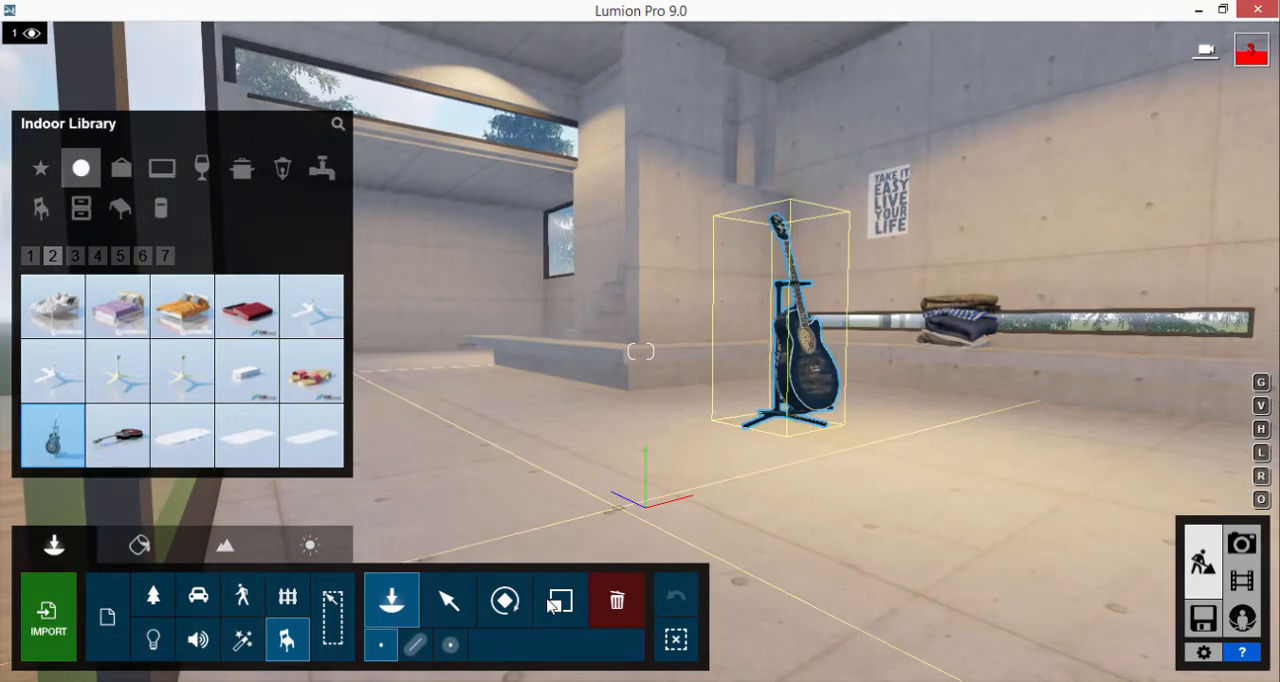
{"action": "left_click", "coordinate": [562, 601]}
{"action": "left_click_drag", "start_coordinate": [777, 426], "coordinate": [784, 418]}
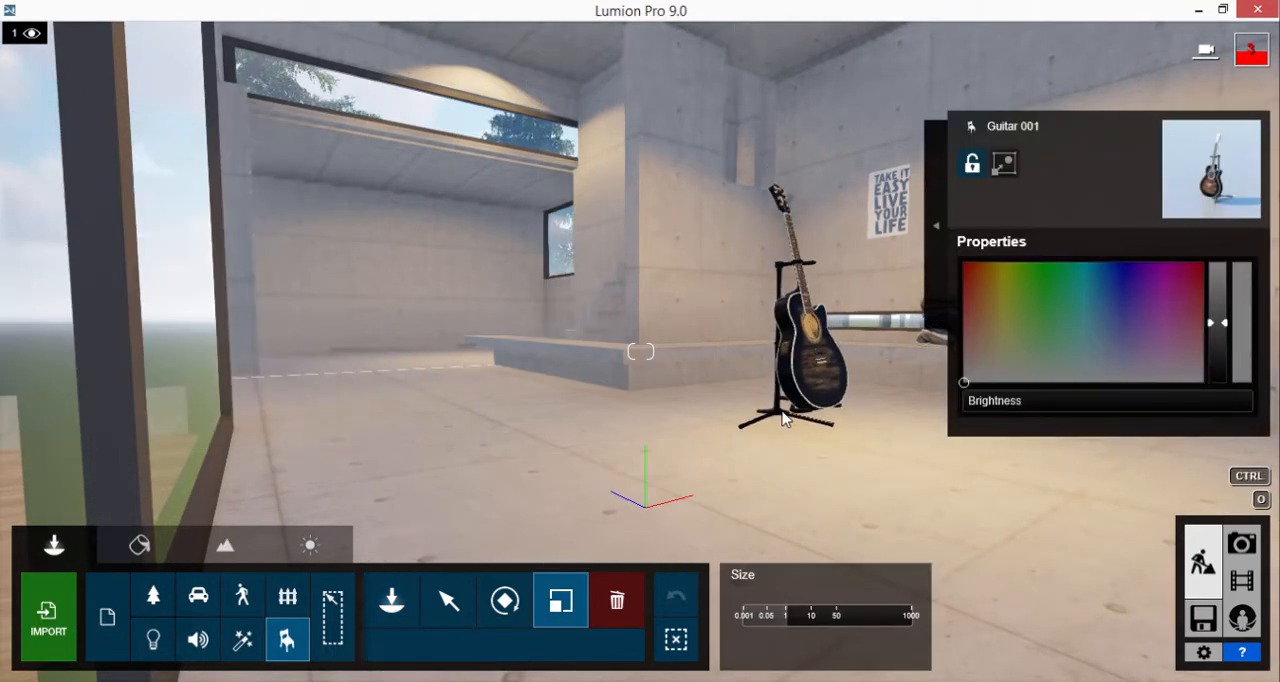
Place the fourth object on page 1 of the indoor Kitchen objects, a bowl, on the low terrace table
{"action": "key", "text": "a"}
{"action": "right_click_drag", "start_coordinate": [571, 356], "coordinate": [650, 281]}
{"action": "key", "text": "s"}
{"action": "key", "text": "w"}
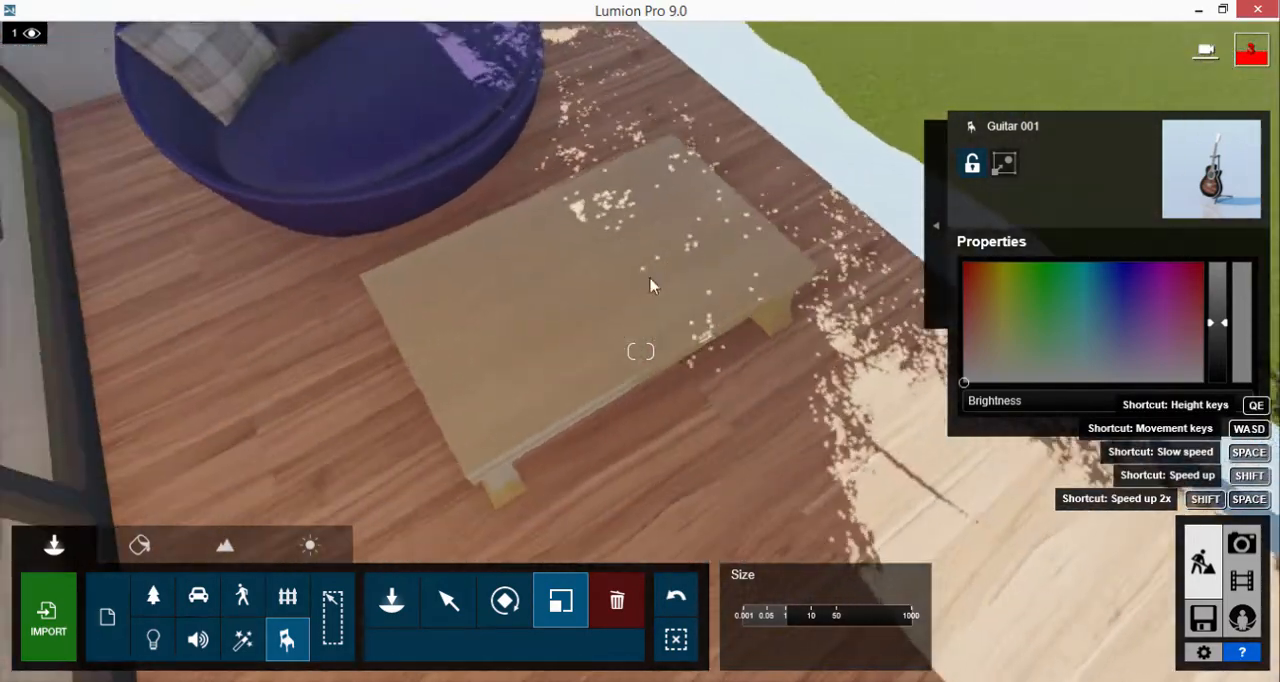
{"action": "left_click", "coordinate": [392, 598]}
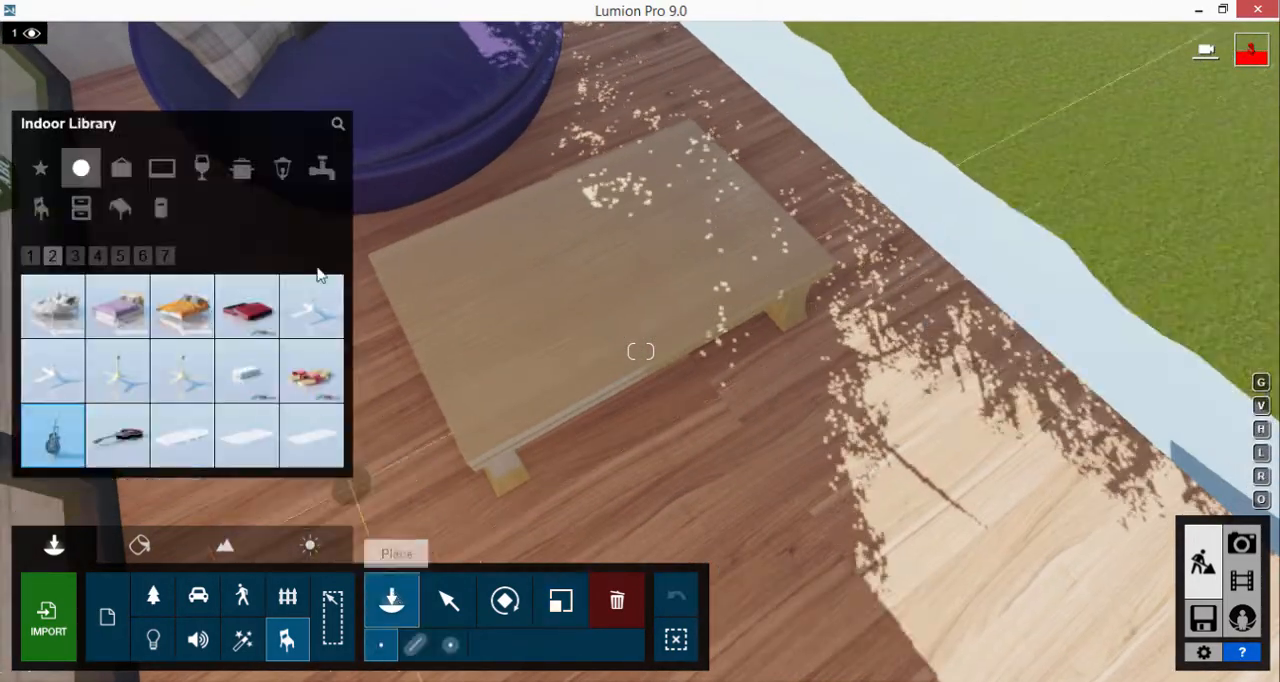
{"action": "left_click", "coordinate": [241, 172]}
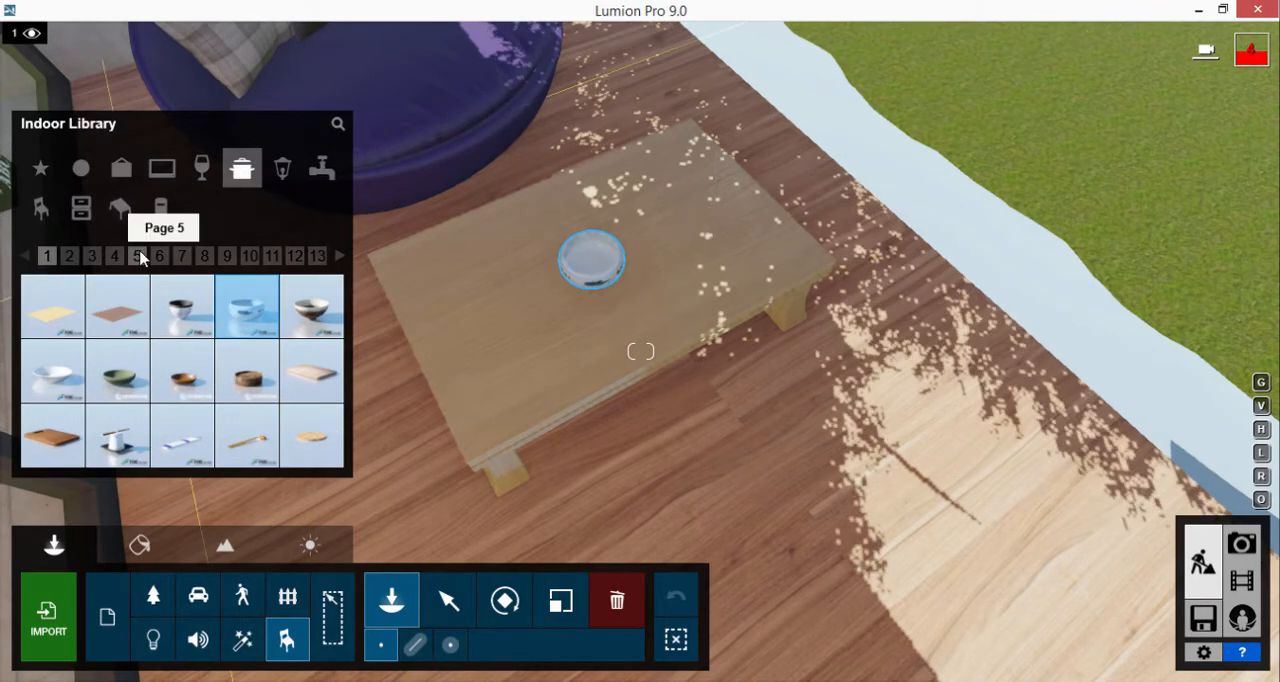
Place the last object on page 1 of the indoor food and drink objects, a tall drink glass, on the low terrace table's corner
{"action": "left_click", "coordinate": [93, 257]}
{"action": "left_click", "coordinate": [256, 260]}
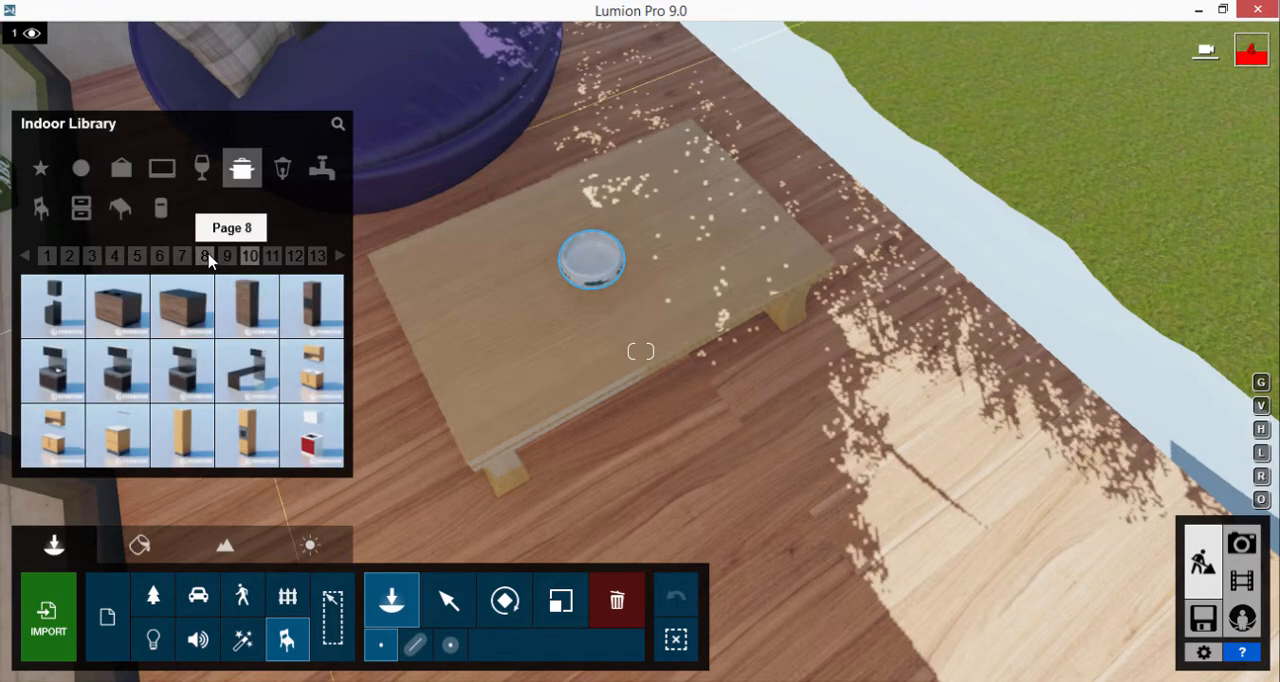
{"action": "left_click", "coordinate": [208, 258]}
{"action": "left_click", "coordinate": [203, 170]}
{"action": "left_click", "coordinate": [159, 257]}
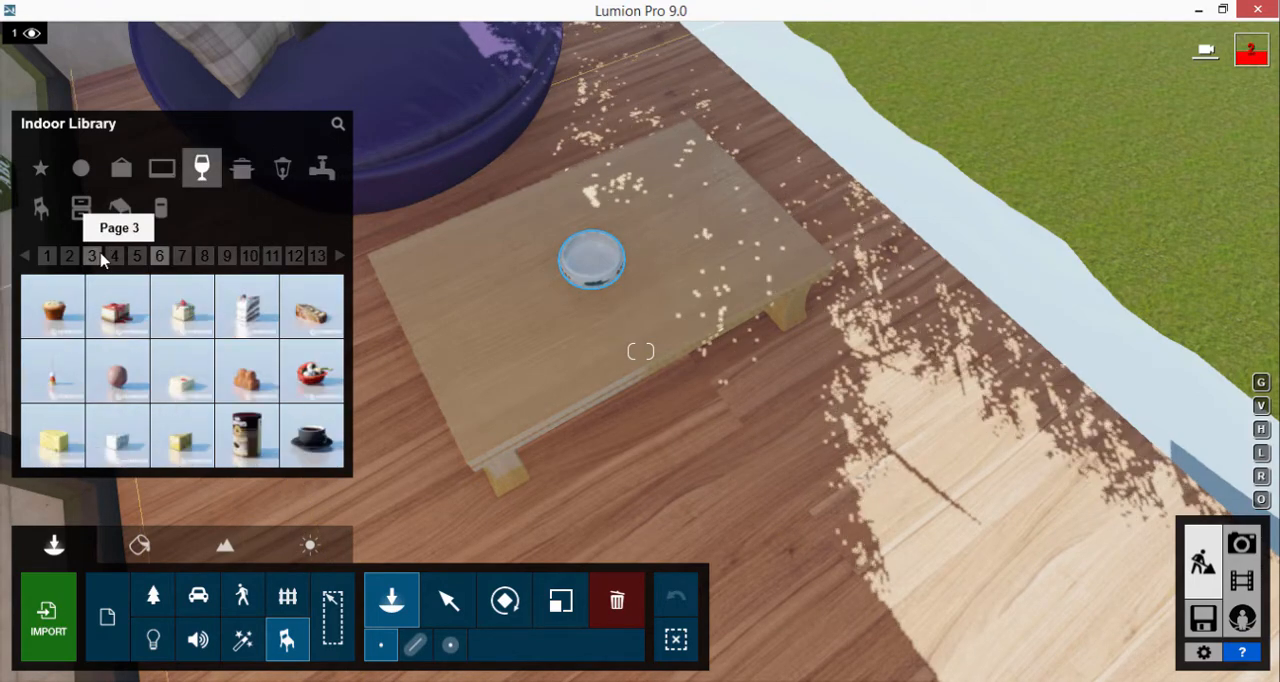
{"action": "left_click", "coordinate": [100, 257]}
{"action": "left_click", "coordinate": [114, 258]}
{"action": "left_click", "coordinate": [315, 258]}
{"action": "left_click", "coordinate": [296, 257]}
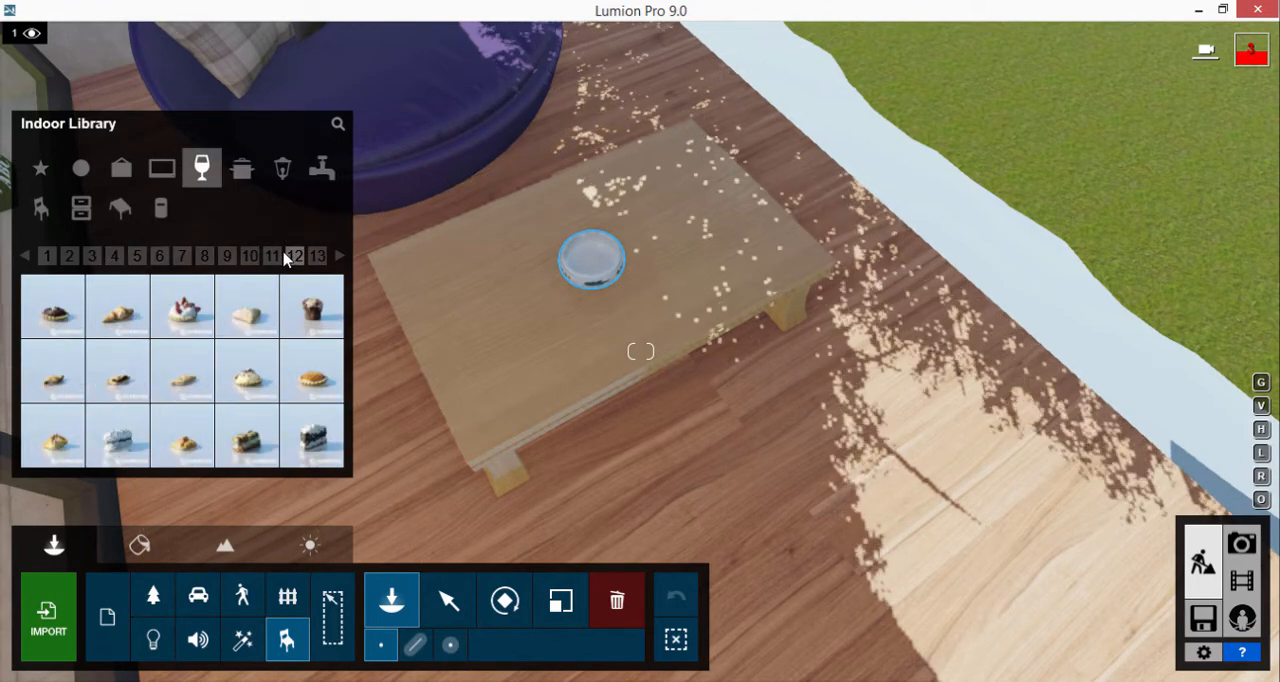
{"action": "left_click", "coordinate": [258, 257]}
{"action": "left_click", "coordinate": [47, 256]}
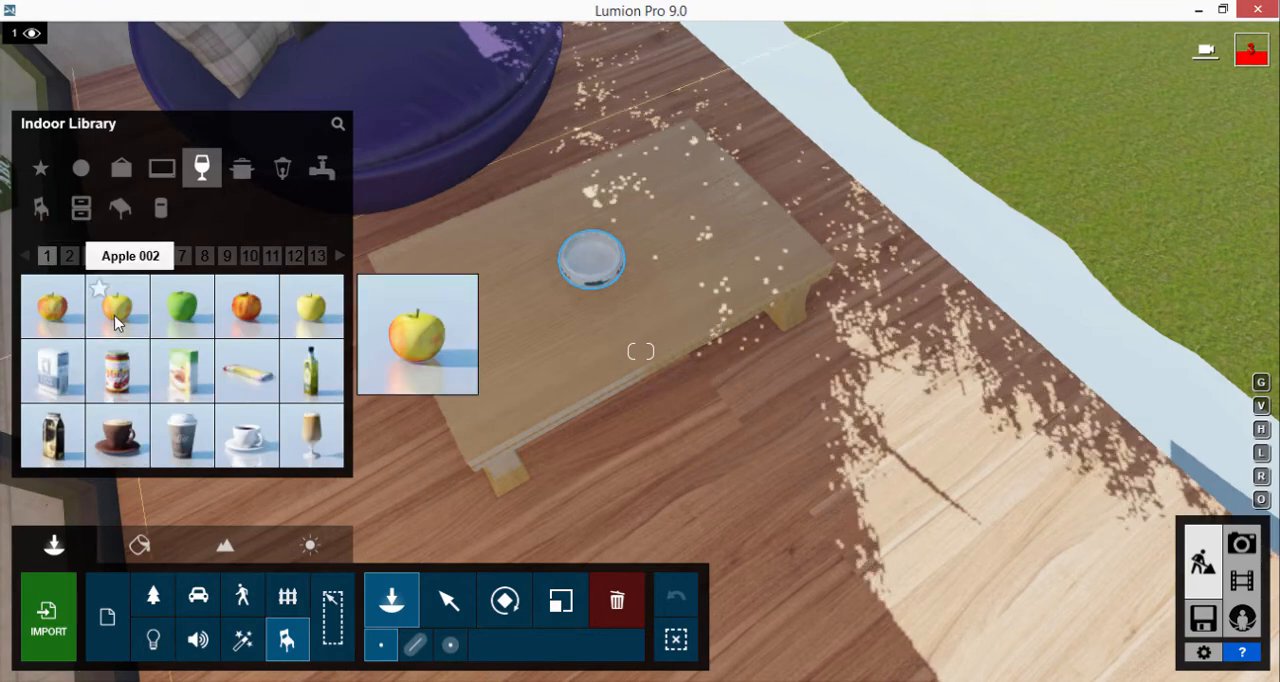
{"action": "left_click", "coordinate": [302, 433]}
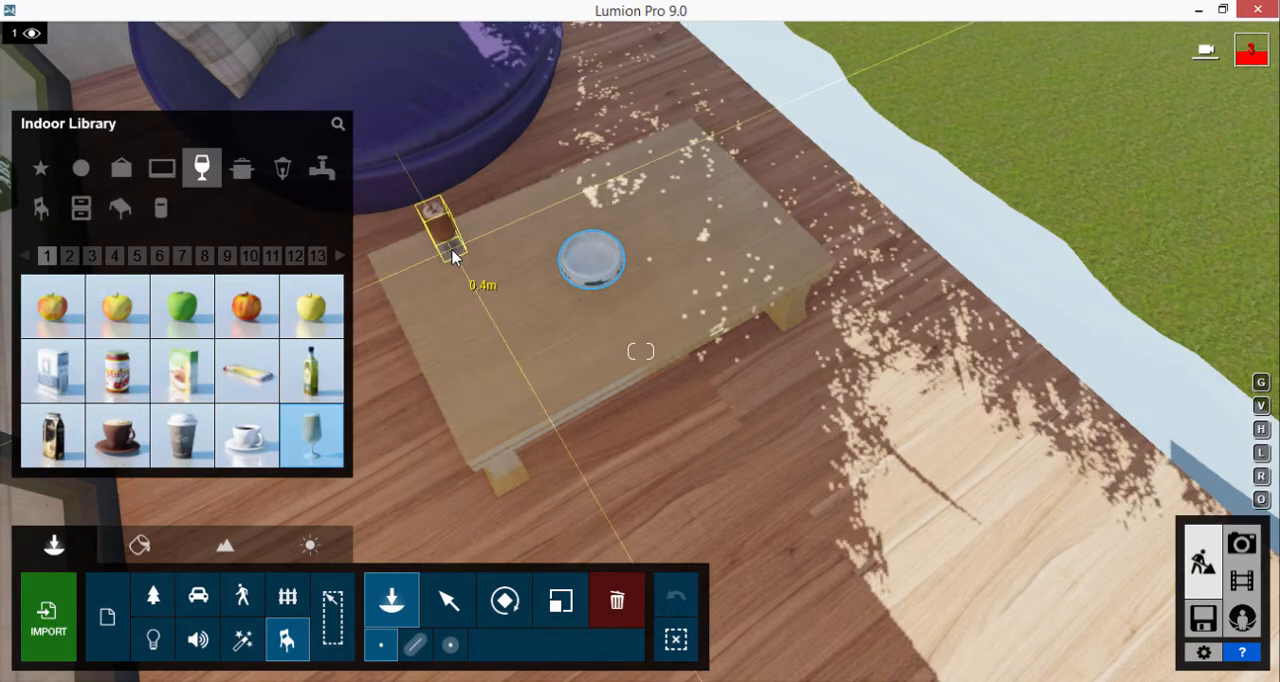
{"action": "left_click", "coordinate": [162, 170]}
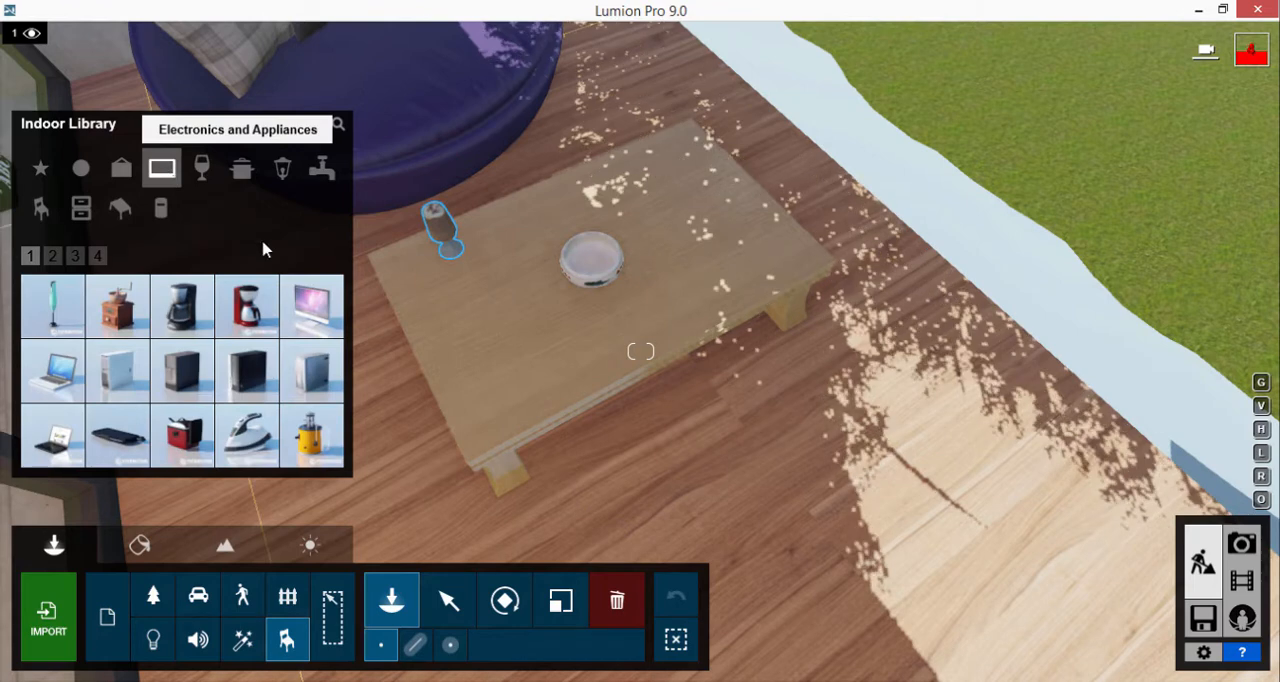
Restore the camera view saved in 2 - Photo and return to build mode
{"action": "left_click", "coordinate": [1242, 543]}
{"action": "left_click", "coordinate": [295, 563]}
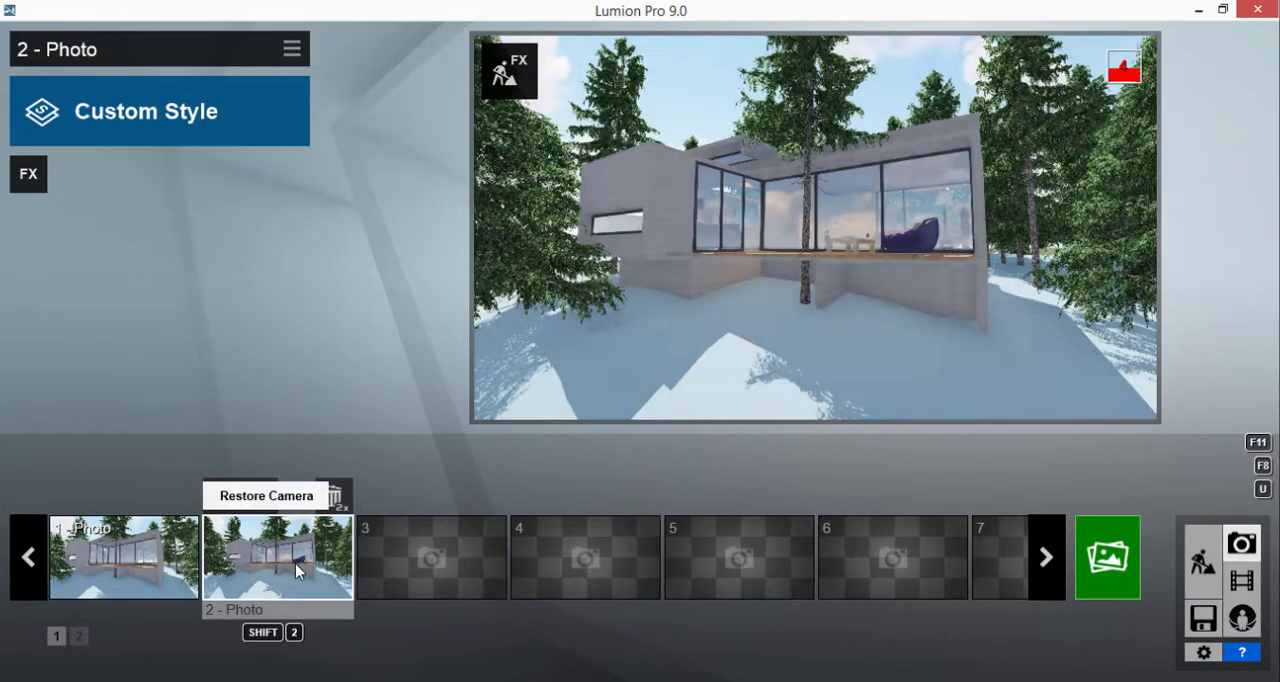
{"action": "left_click", "coordinate": [1203, 562]}
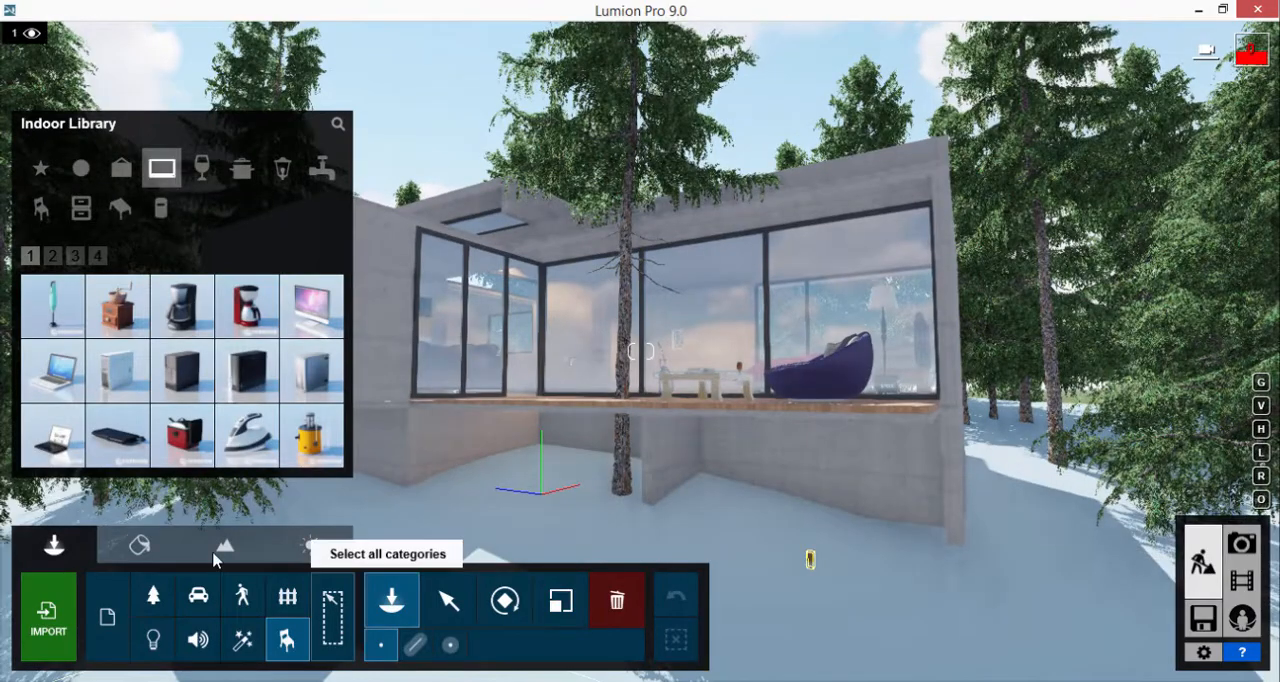
Replace the ground material around the house with the nature grass material Wild Grass 02 and save the material changes
{"action": "left_click", "coordinate": [139, 545]}
{"action": "left_click", "coordinate": [720, 548]}
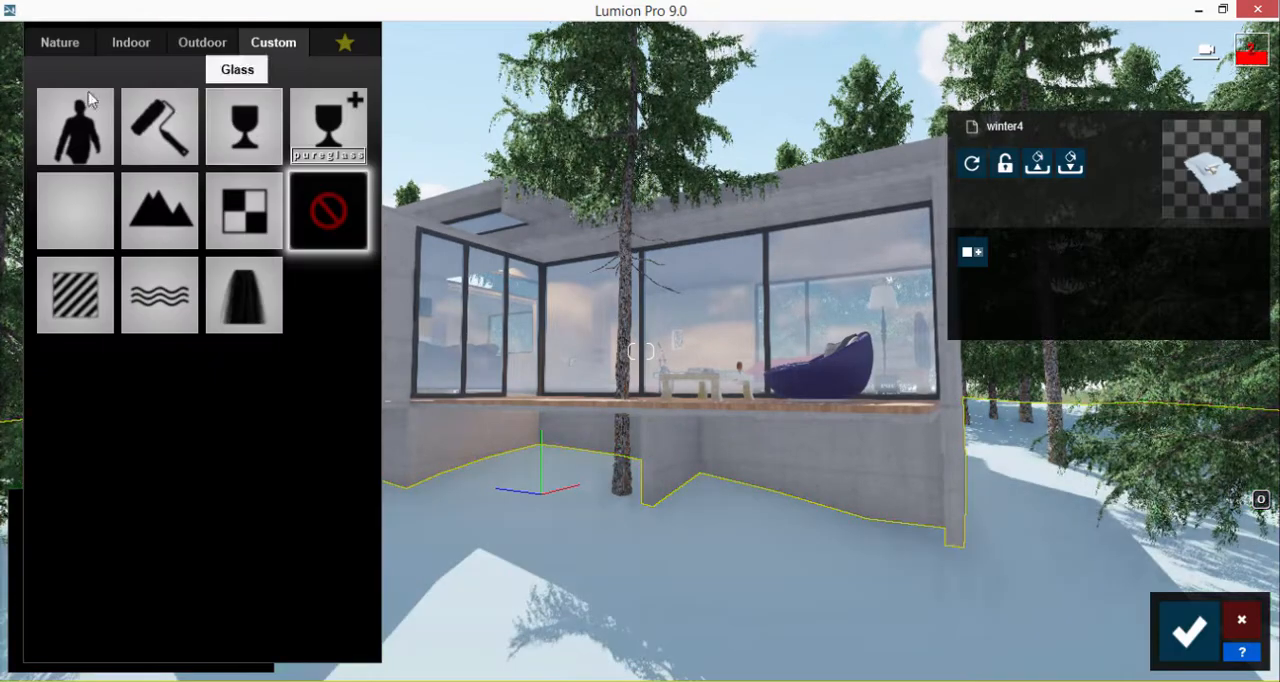
{"action": "left_click", "coordinate": [57, 48]}
{"action": "left_click", "coordinate": [137, 97]}
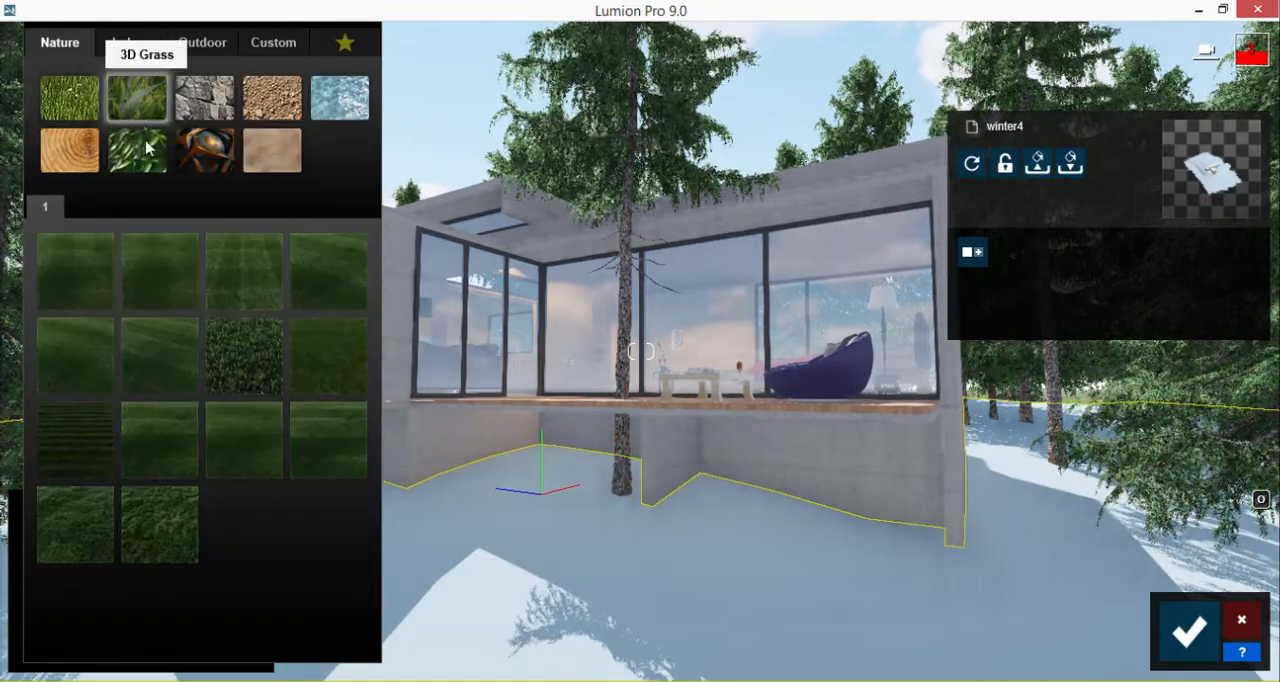
{"action": "left_click", "coordinate": [329, 359]}
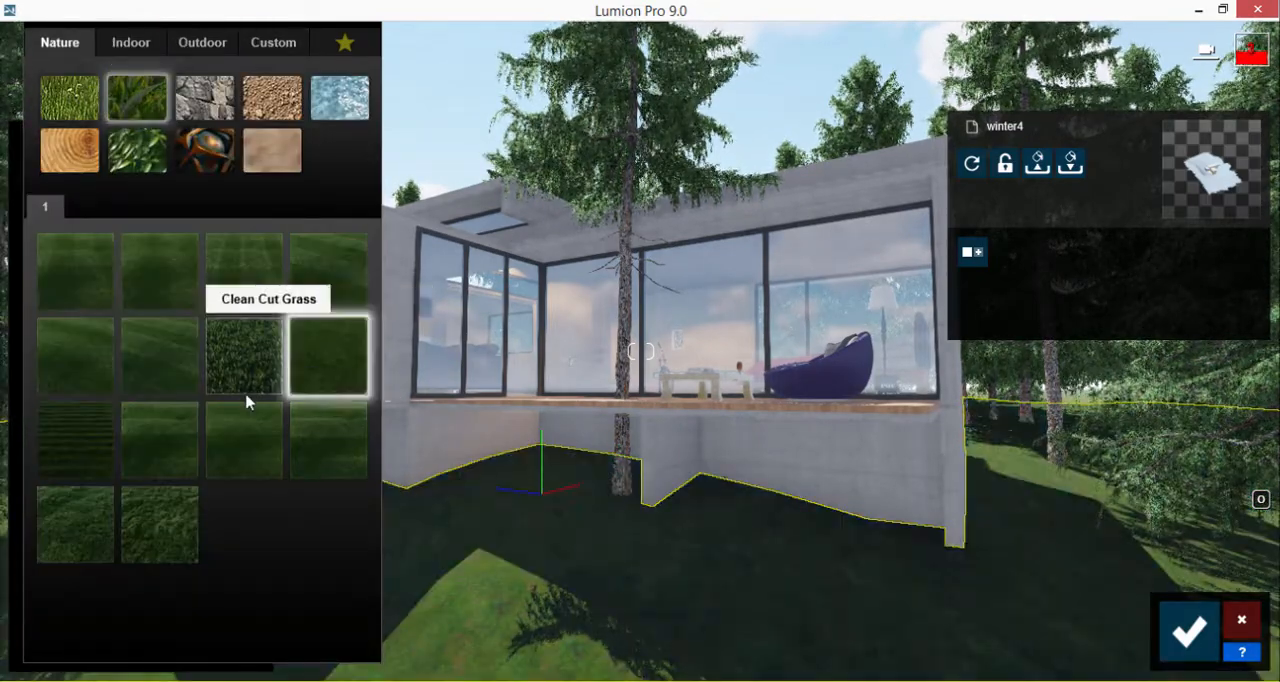
{"action": "left_click", "coordinate": [177, 517]}
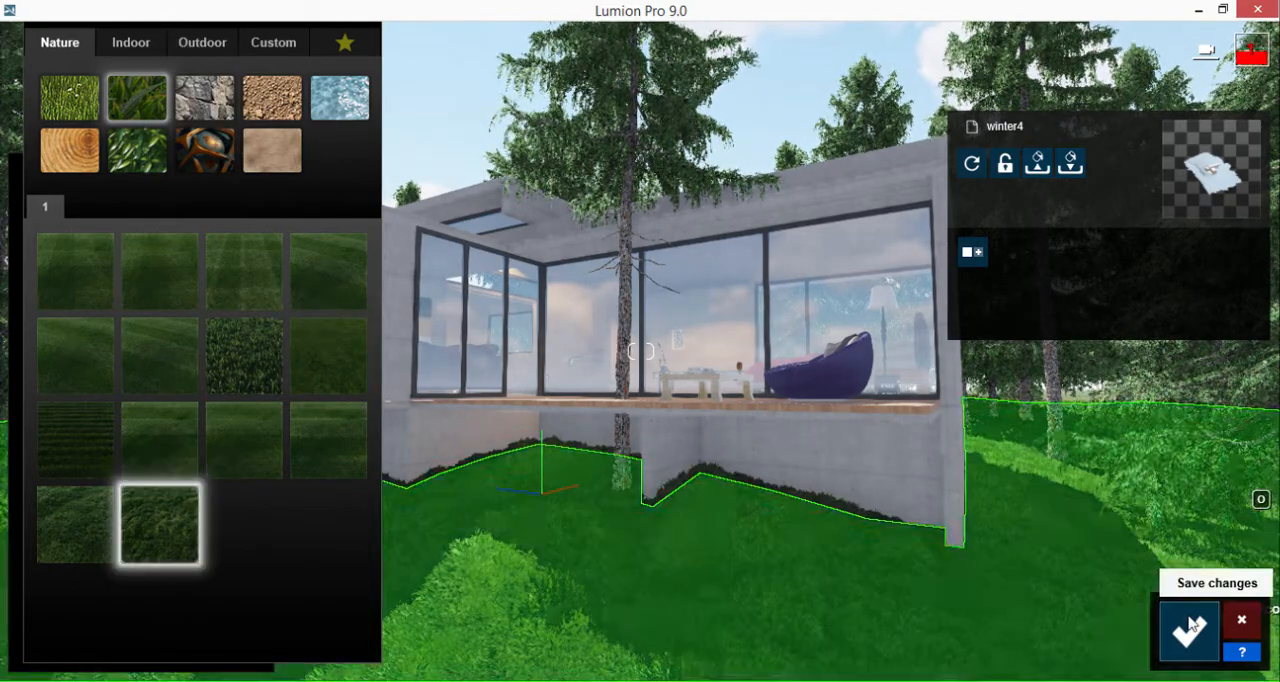
{"action": "left_click", "coordinate": [1189, 630]}
{"action": "left_click", "coordinate": [1189, 630]}
{"action": "left_click", "coordinate": [1014, 551]}
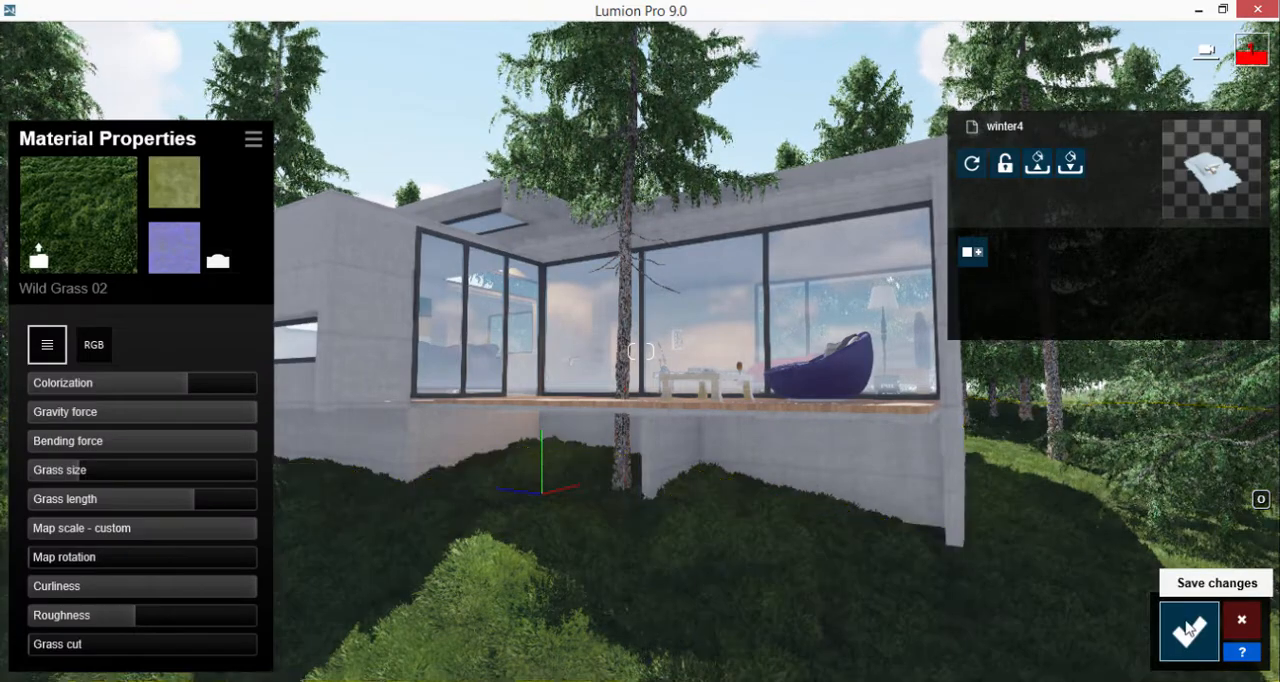
{"action": "left_click", "coordinate": [1189, 628]}
Add a Sun effect to 2 - Photo
{"action": "left_click", "coordinate": [1250, 555]}
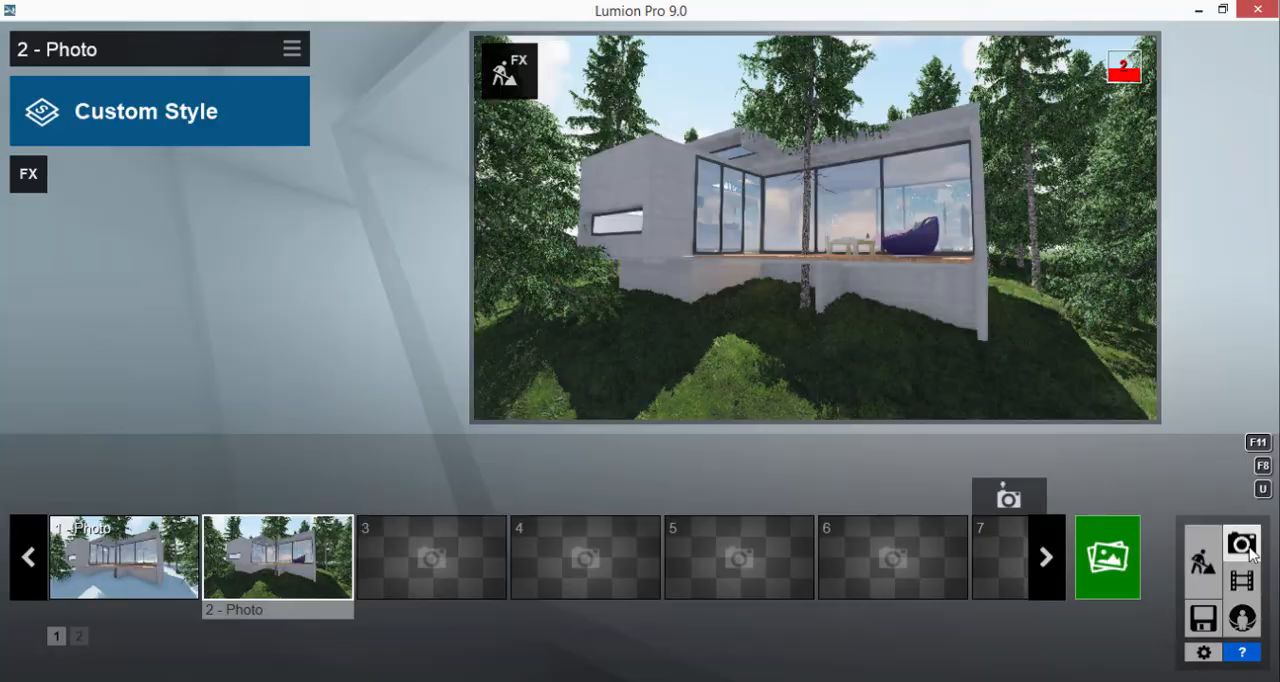
{"action": "left_click", "coordinate": [30, 173]}
{"action": "left_click", "coordinate": [212, 42]}
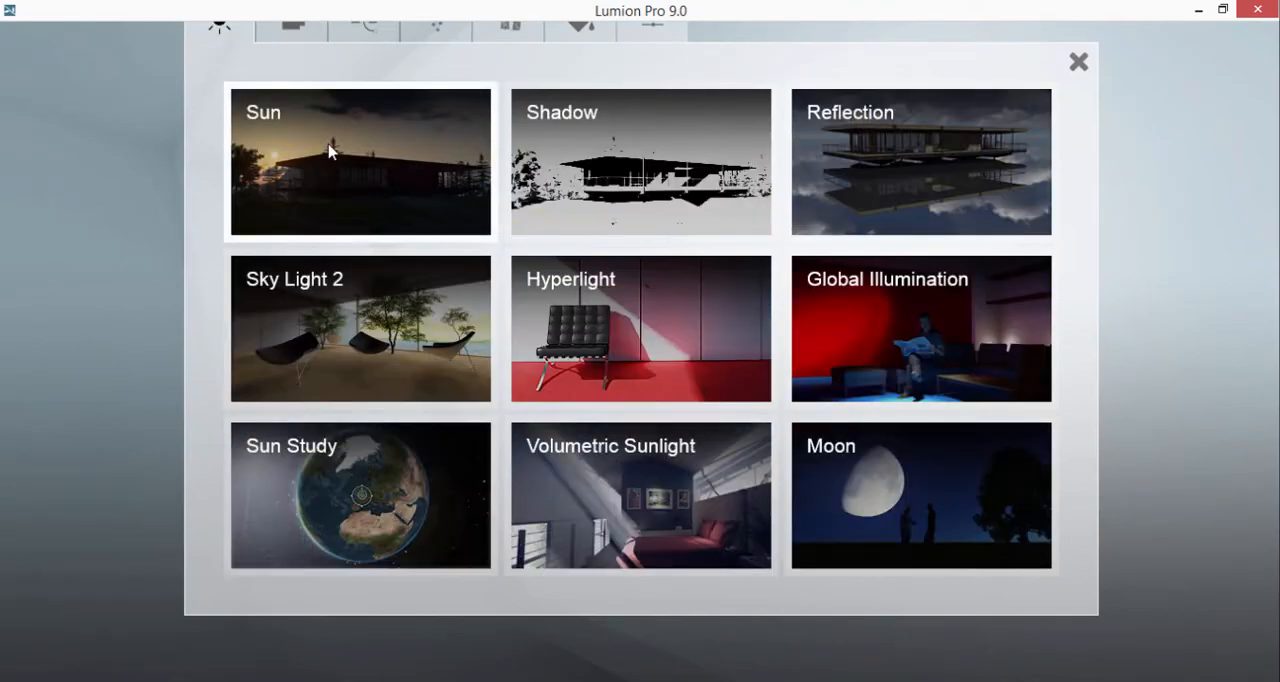
{"action": "left_click", "coordinate": [328, 144]}
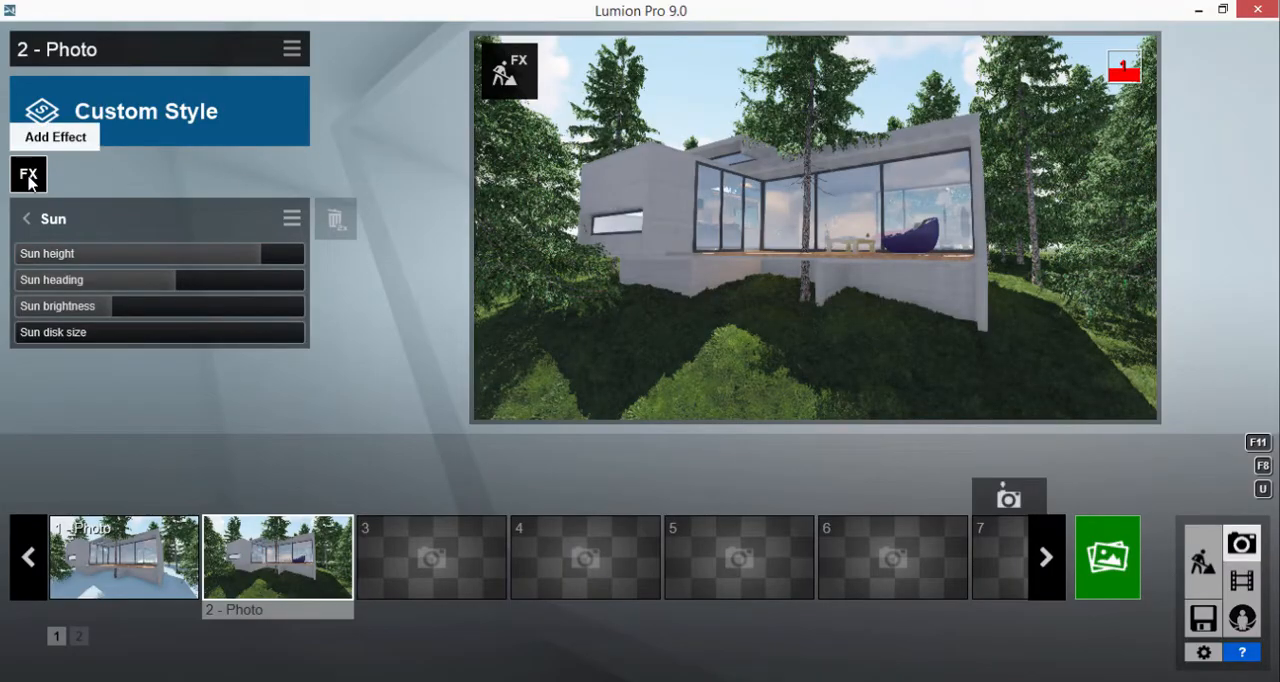
Add a 2-Point Perspective effect to 2 - Photo
{"action": "left_click", "coordinate": [29, 177]}
{"action": "left_click", "coordinate": [300, 30]}
{"action": "left_click", "coordinate": [938, 160]}
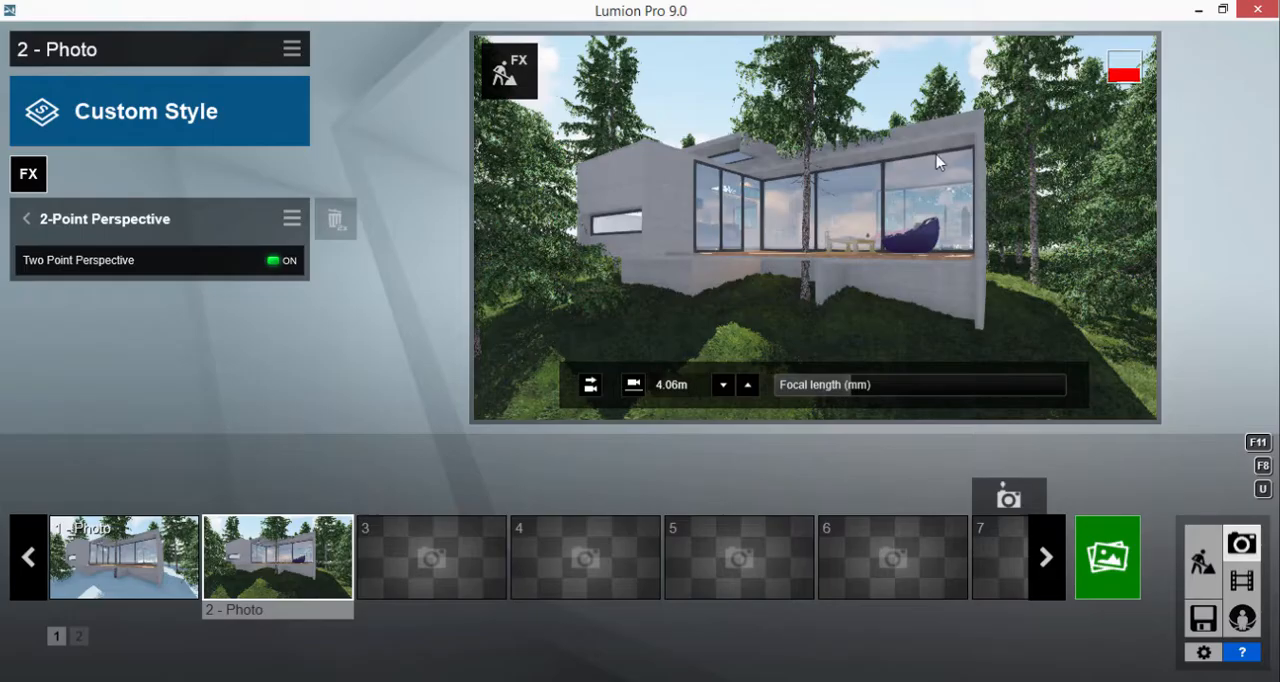
Set the 2 - Photo camera to standing eye level and raise it gradually past 3.20 m
{"action": "left_click", "coordinate": [633, 386]}
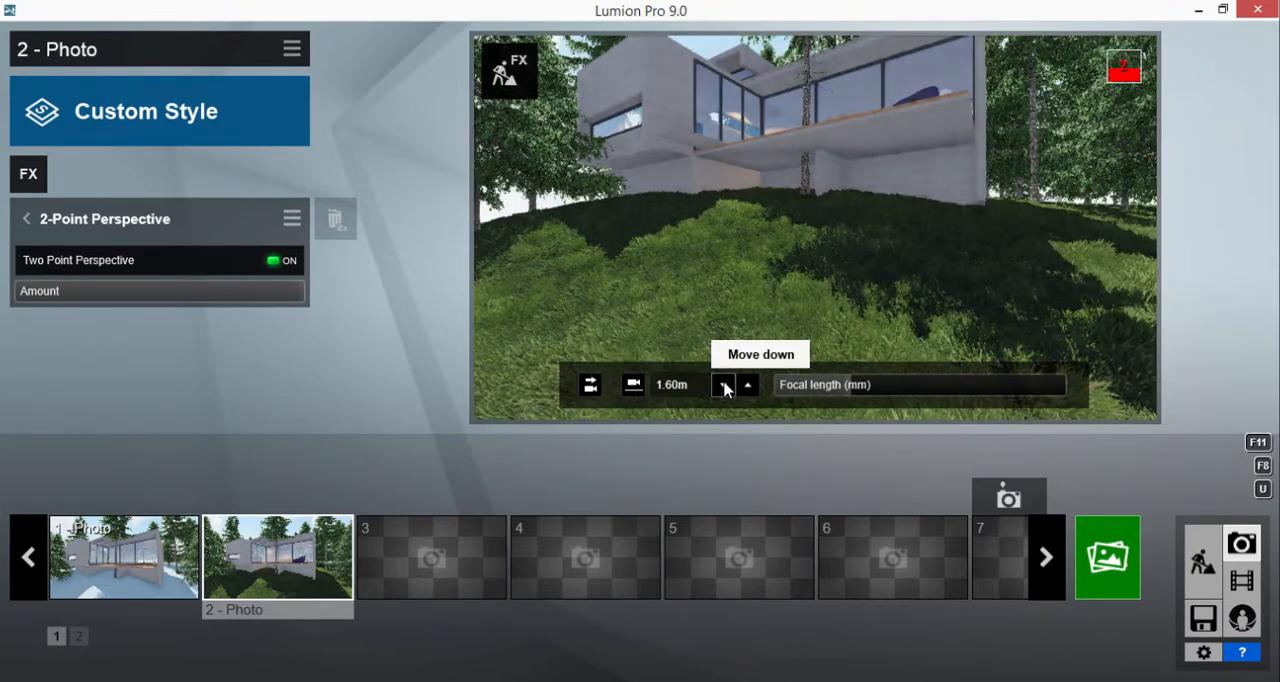
{"action": "left_click", "coordinate": [749, 386]}
{"action": "left_click", "coordinate": [749, 386]}
{"action": "left_click", "coordinate": [749, 386]}
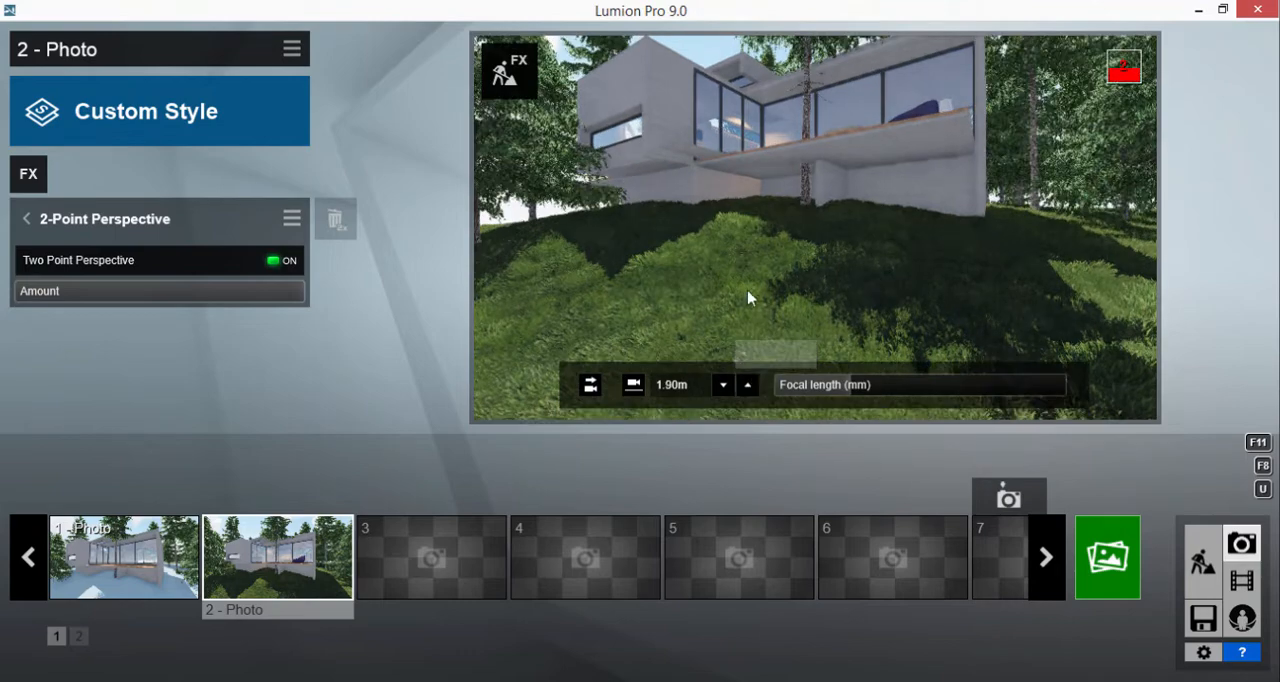
{"action": "left_click", "coordinate": [750, 390]}
{"action": "left_click", "coordinate": [750, 390]}
{"action": "left_click", "coordinate": [750, 390]}
{"action": "left_click", "coordinate": [750, 390]}
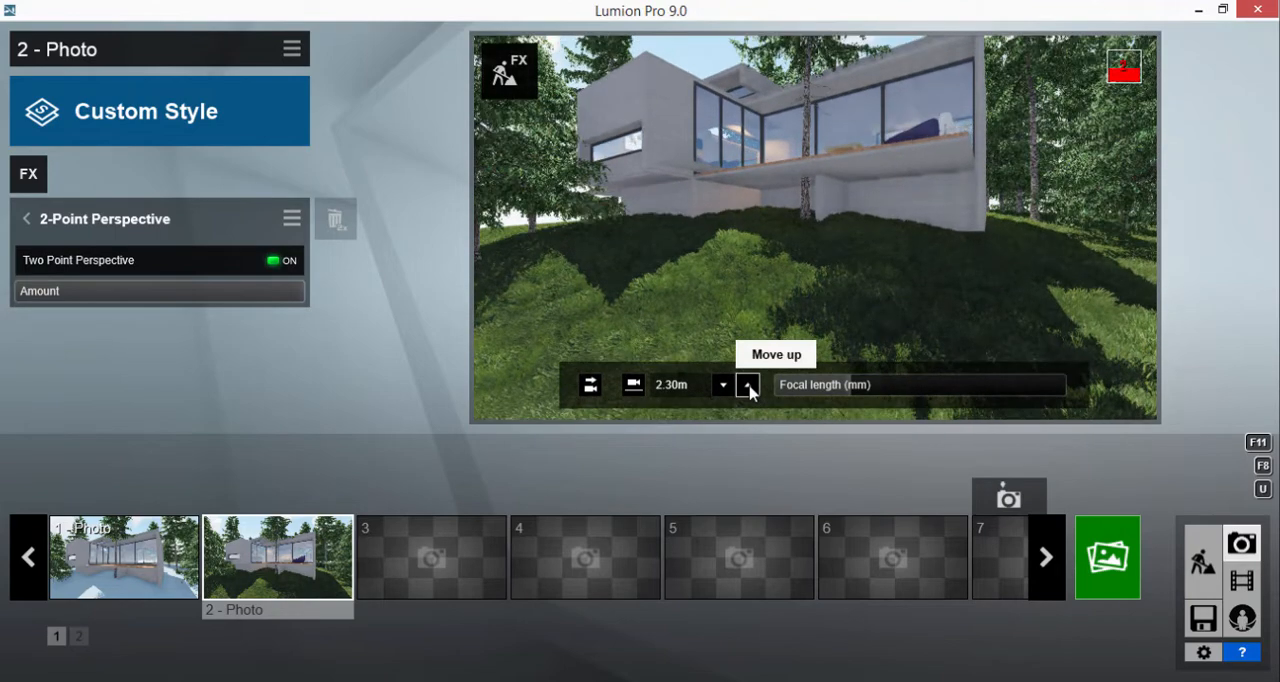
{"action": "left_click", "coordinate": [750, 390]}
{"action": "left_click", "coordinate": [750, 390]}
{"action": "left_click", "coordinate": [750, 390]}
{"action": "left_click", "coordinate": [750, 390]}
{"action": "left_click", "coordinate": [749, 386]}
{"action": "left_click", "coordinate": [749, 386]}
{"action": "left_click", "coordinate": [749, 386]}
{"action": "left_click", "coordinate": [749, 386]}
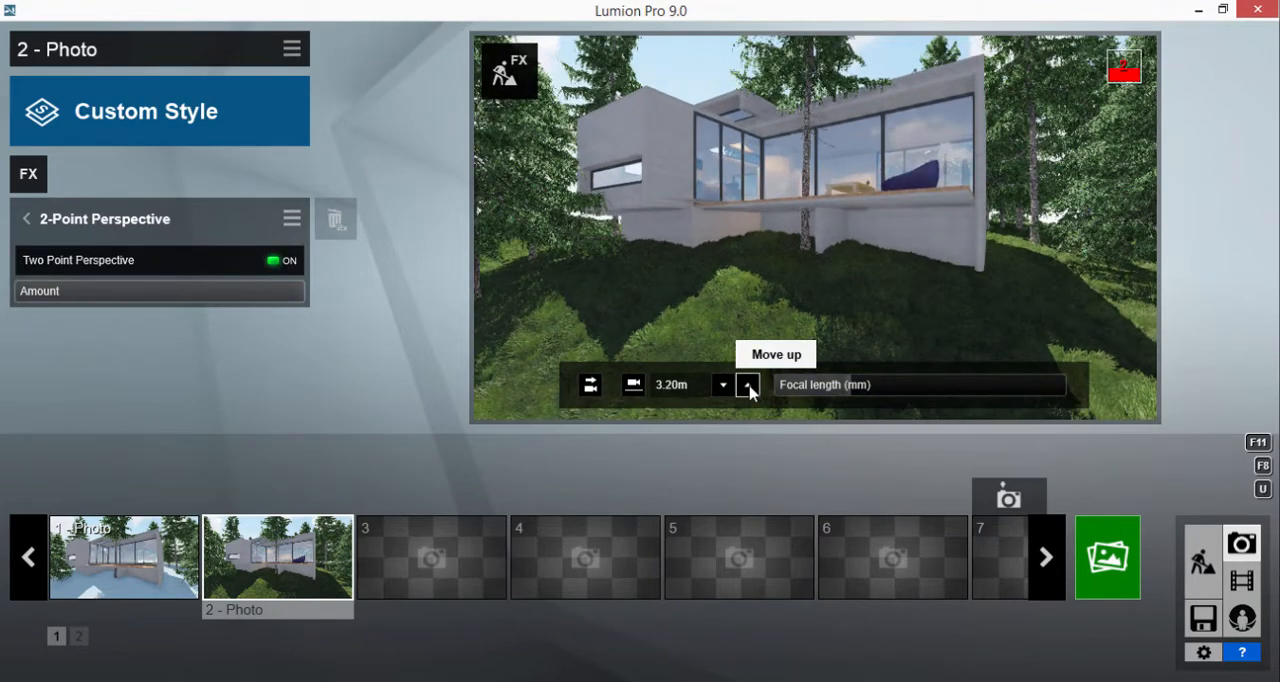
{"action": "left_click", "coordinate": [749, 386]}
{"action": "left_click", "coordinate": [749, 386]}
{"action": "left_click", "coordinate": [749, 386]}
{"action": "left_click", "coordinate": [749, 386]}
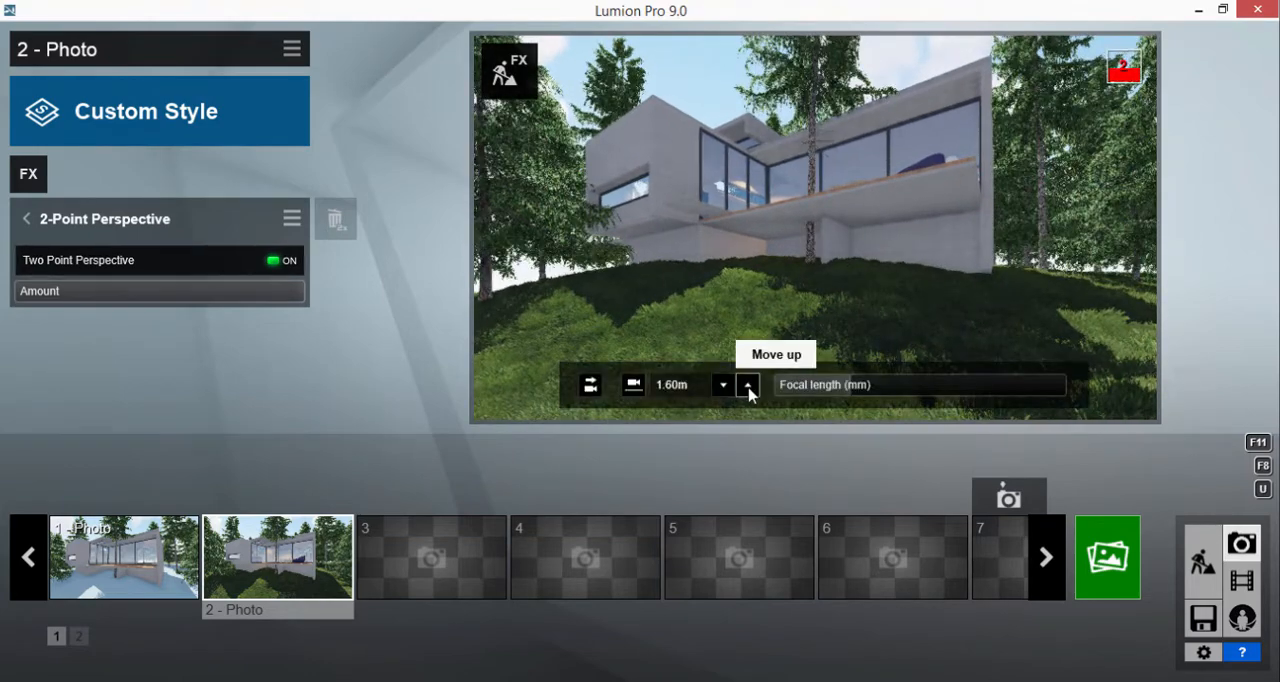
Raise the 2 - Photo camera to a height of 3.00 m and level its view with Horizontal eye level
{"action": "left_click", "coordinate": [751, 394]}
{"action": "left_click", "coordinate": [751, 394]}
{"action": "left_click", "coordinate": [751, 394]}
{"action": "left_click", "coordinate": [751, 394]}
{"action": "left_click", "coordinate": [751, 394]}
{"action": "left_click", "coordinate": [751, 394]}
{"action": "left_click", "coordinate": [751, 394]}
{"action": "left_click", "coordinate": [751, 394]}
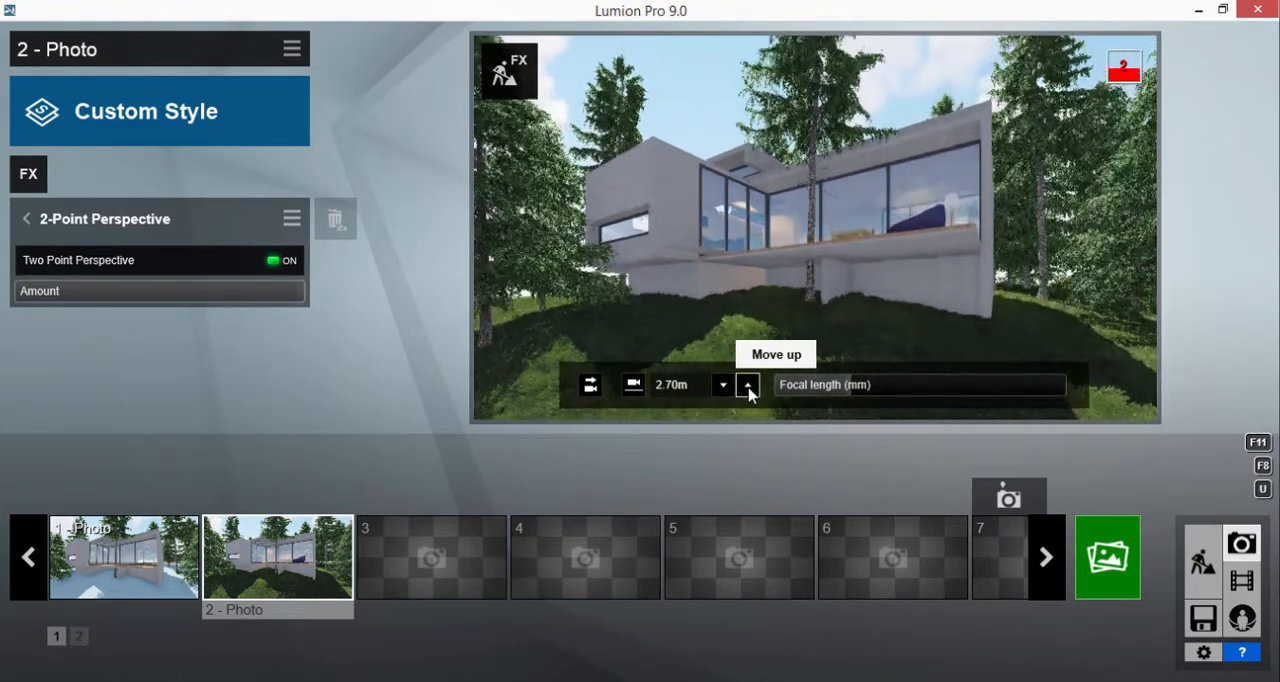
{"action": "left_click", "coordinate": [751, 394]}
{"action": "left_click", "coordinate": [751, 394]}
{"action": "left_click", "coordinate": [751, 394]}
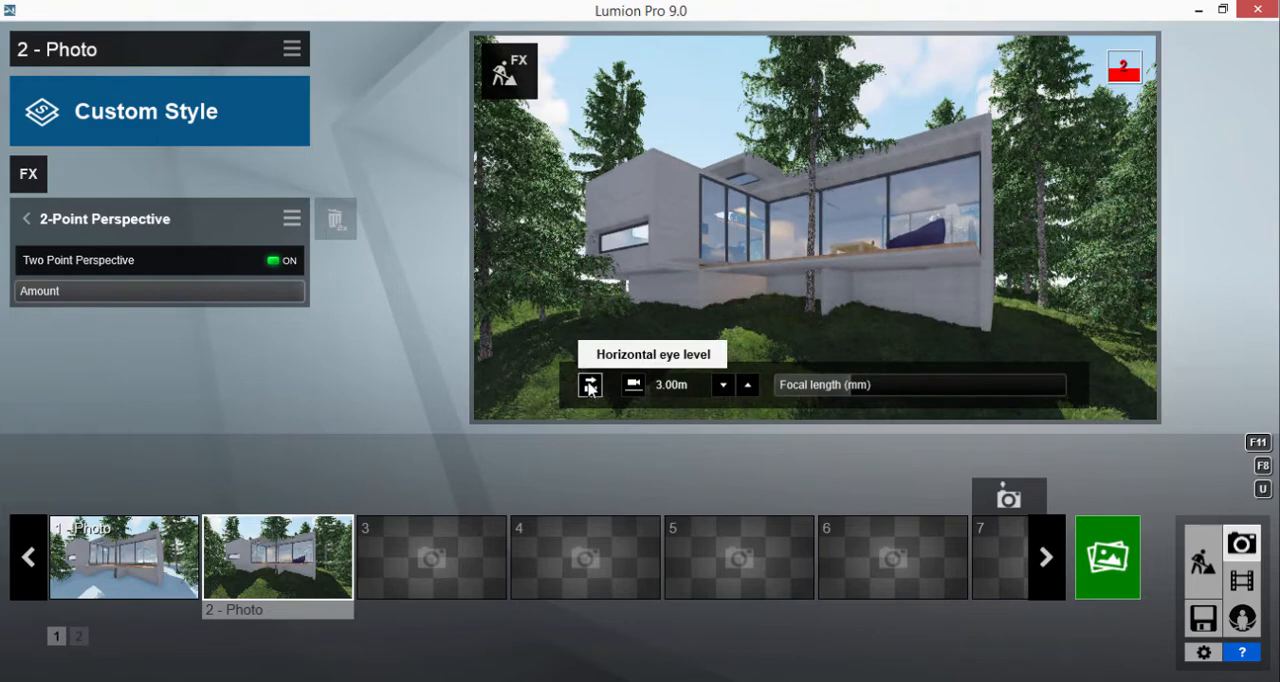
{"action": "left_click", "coordinate": [590, 387]}
Add a Real Skies effect to 2 - Photo using the ninth Sunset sky on page 1, with Flip sky on
{"action": "left_click", "coordinate": [28, 174]}
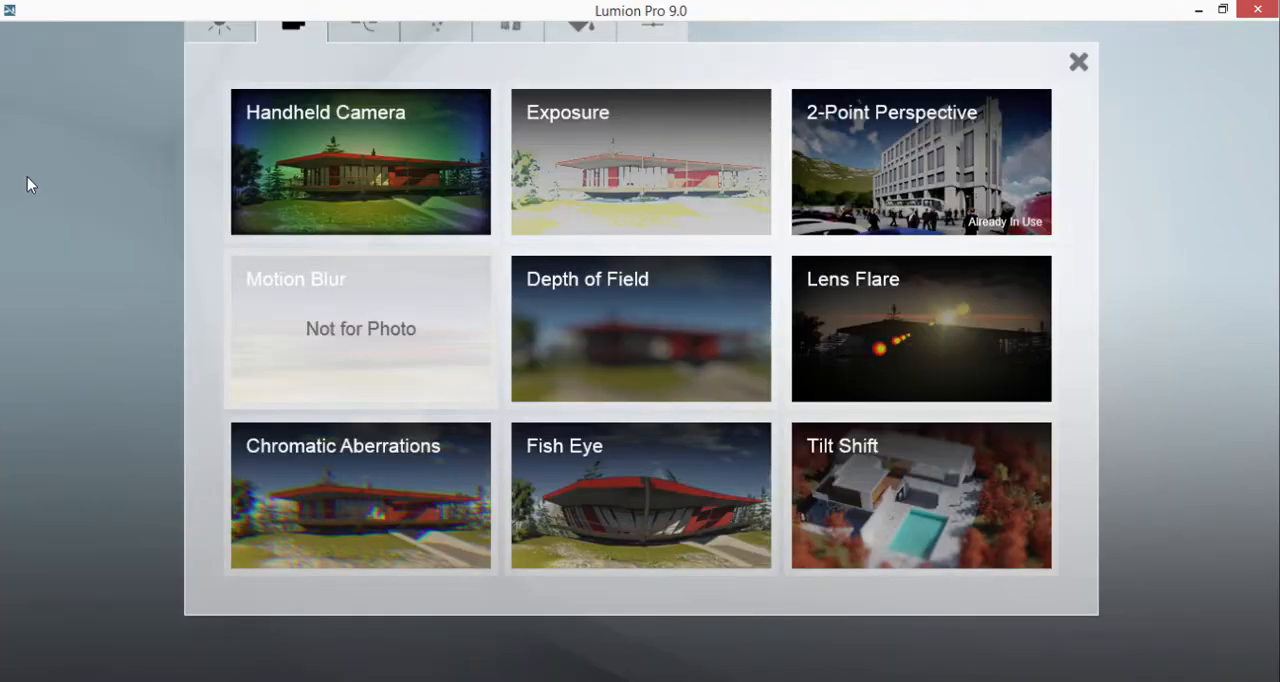
{"action": "left_click", "coordinate": [441, 35]}
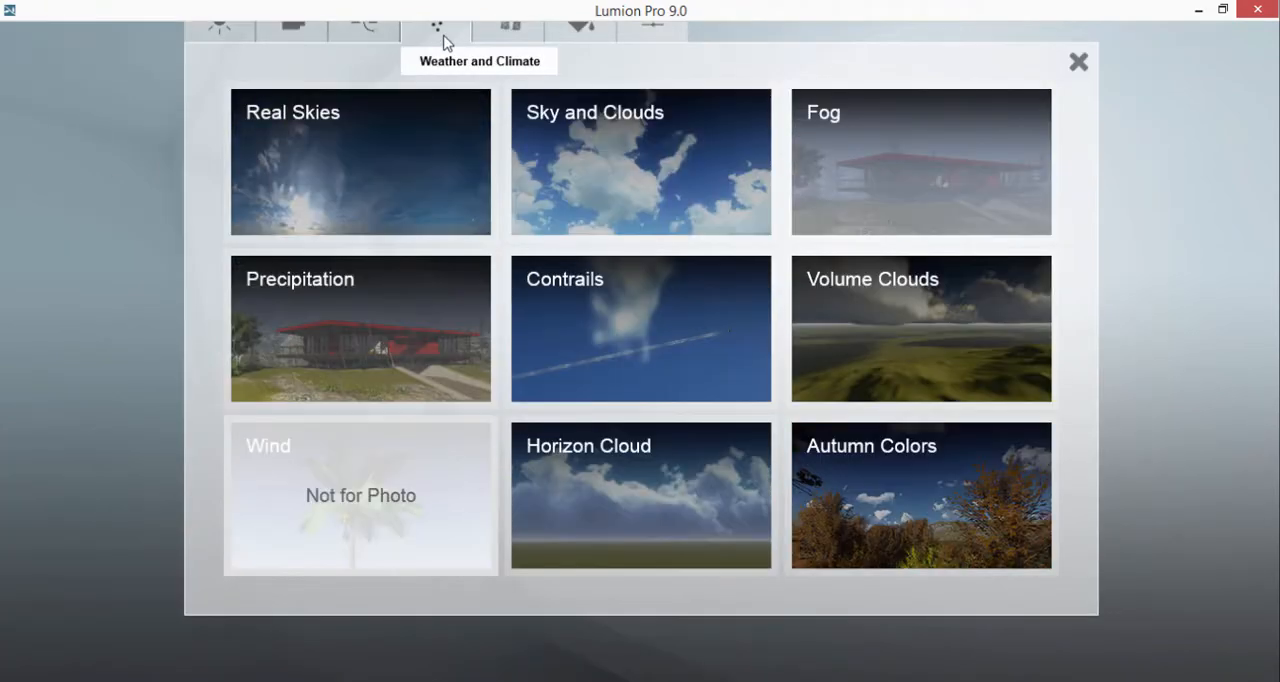
{"action": "left_click", "coordinate": [379, 120]}
{"action": "left_click", "coordinate": [122, 277]}
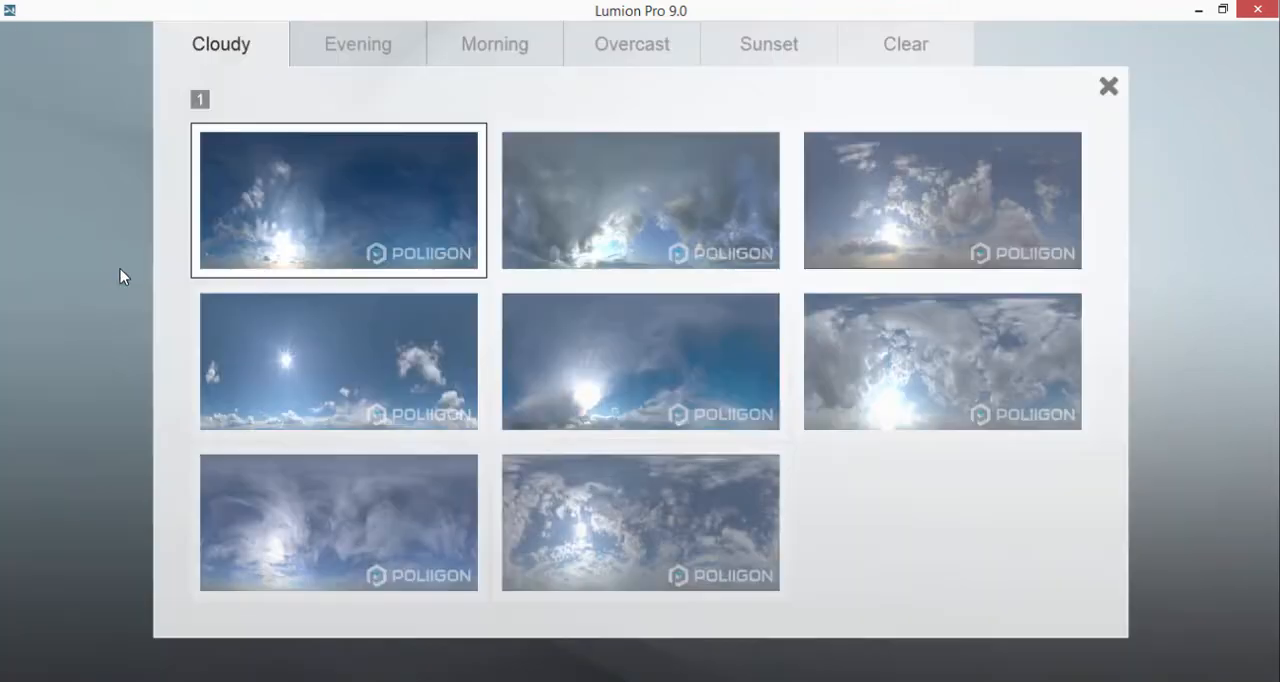
{"action": "left_click", "coordinate": [766, 45]}
{"action": "left_click", "coordinate": [901, 503]}
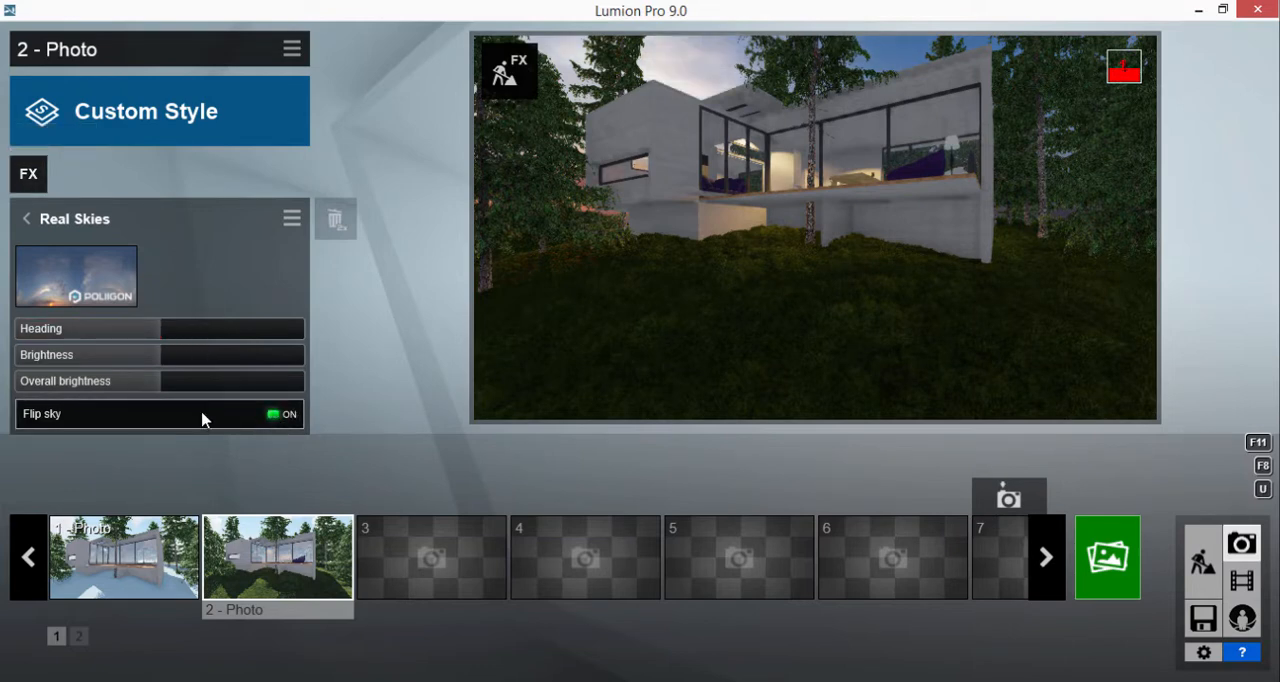
Render the current shot at Email size, 1280x720, as a JPG named a in the scenes folder, and close the finished render
{"action": "left_click", "coordinate": [1110, 558]}
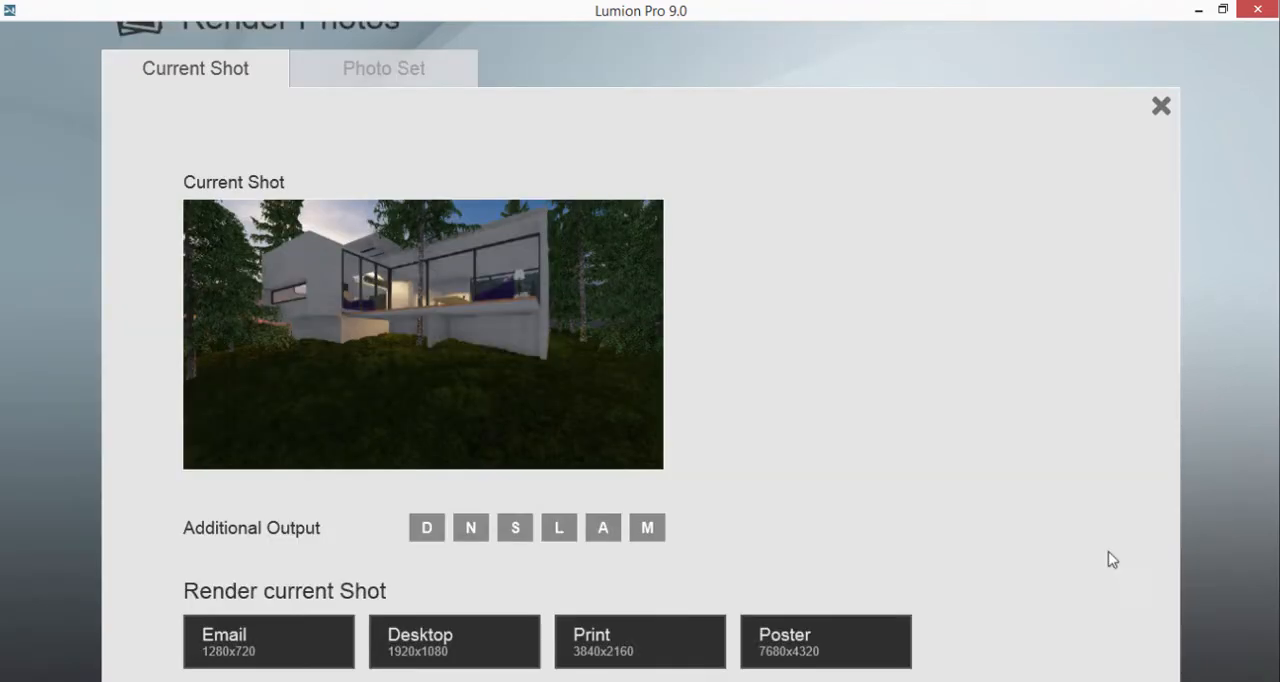
{"action": "left_click", "coordinate": [294, 646]}
{"action": "type", "text": "4"}
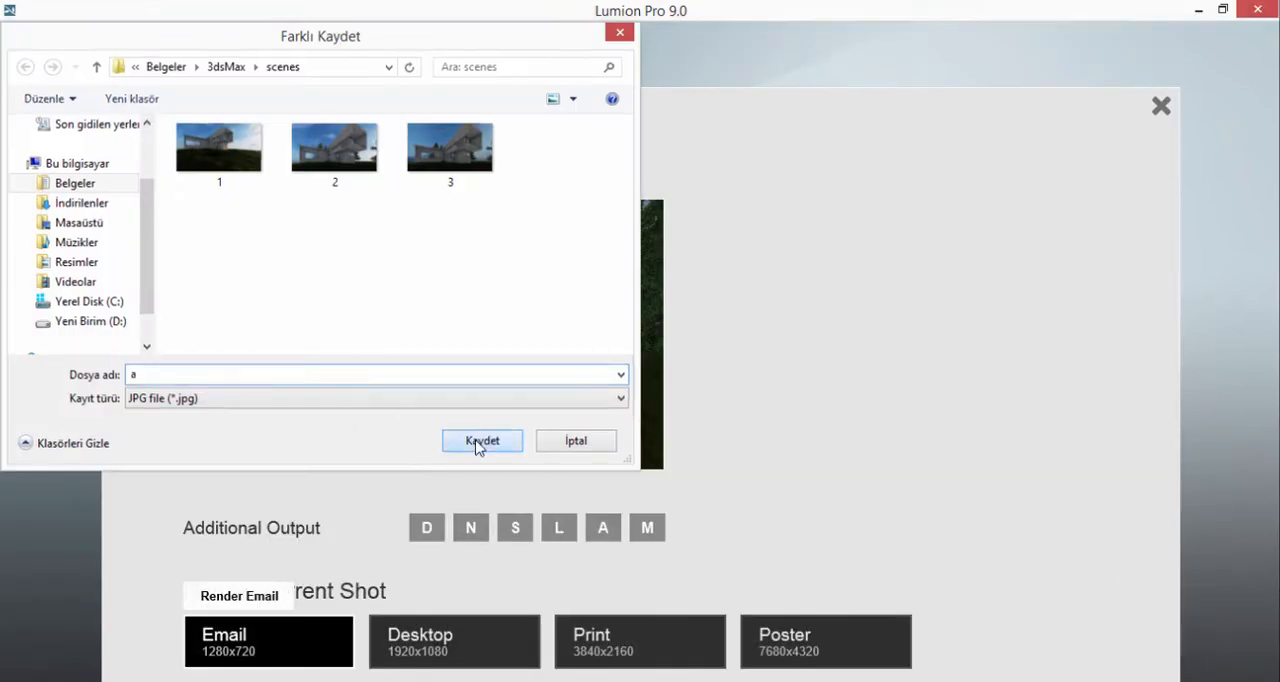
{"action": "left_click", "coordinate": [481, 432]}
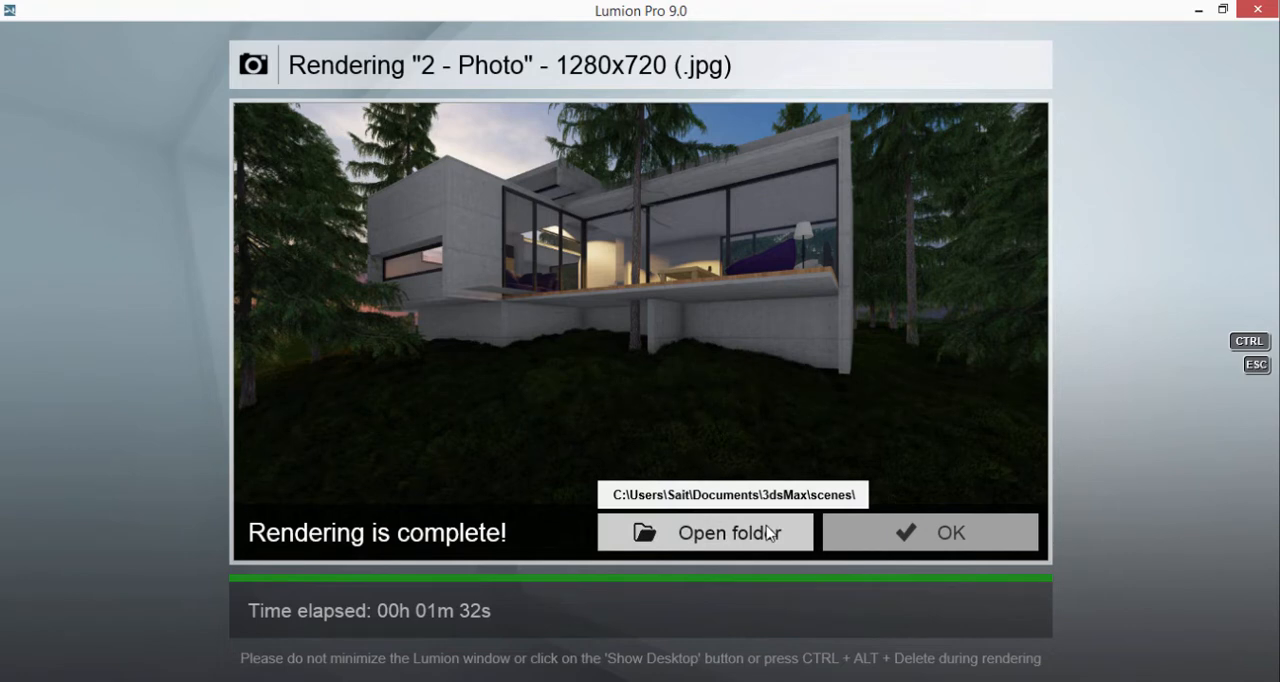
{"action": "left_click", "coordinate": [949, 546]}
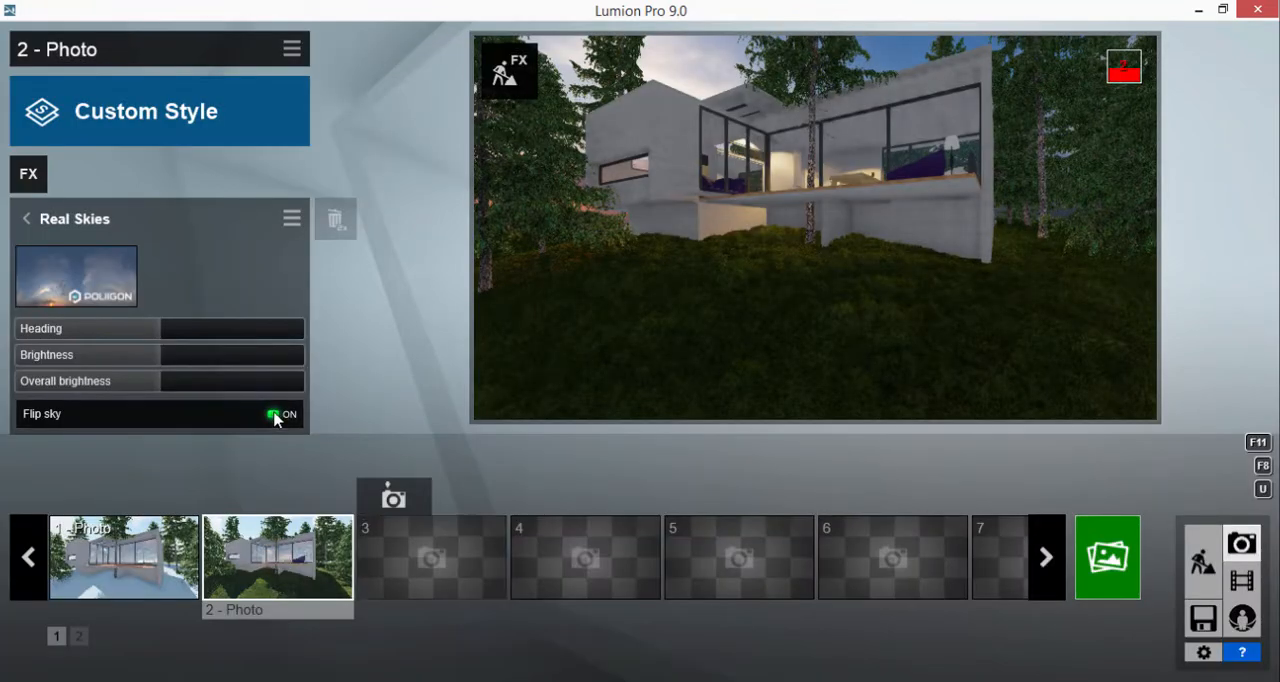
Switch off Flip sky and replace the 2 - Photo Real Skies image with the third Morning sky
{"action": "left_click", "coordinate": [276, 414]}
{"action": "left_click", "coordinate": [80, 278]}
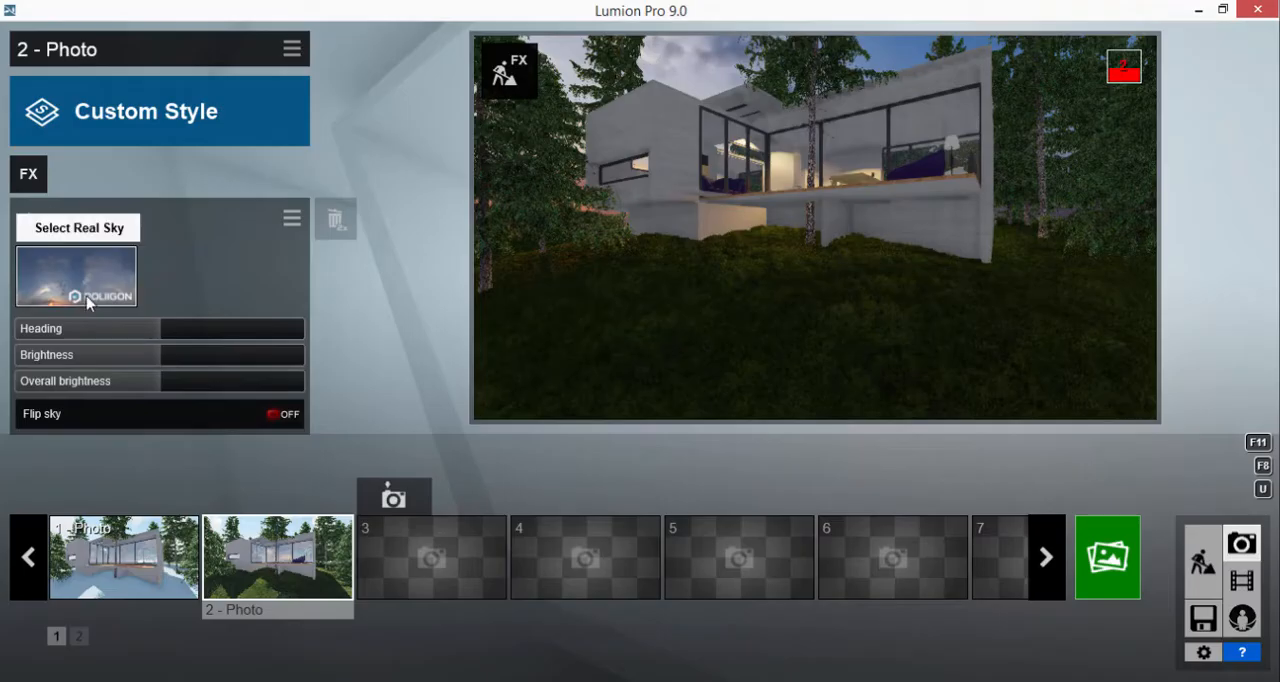
{"action": "left_click", "coordinate": [80, 278]}
{"action": "left_click", "coordinate": [378, 52]}
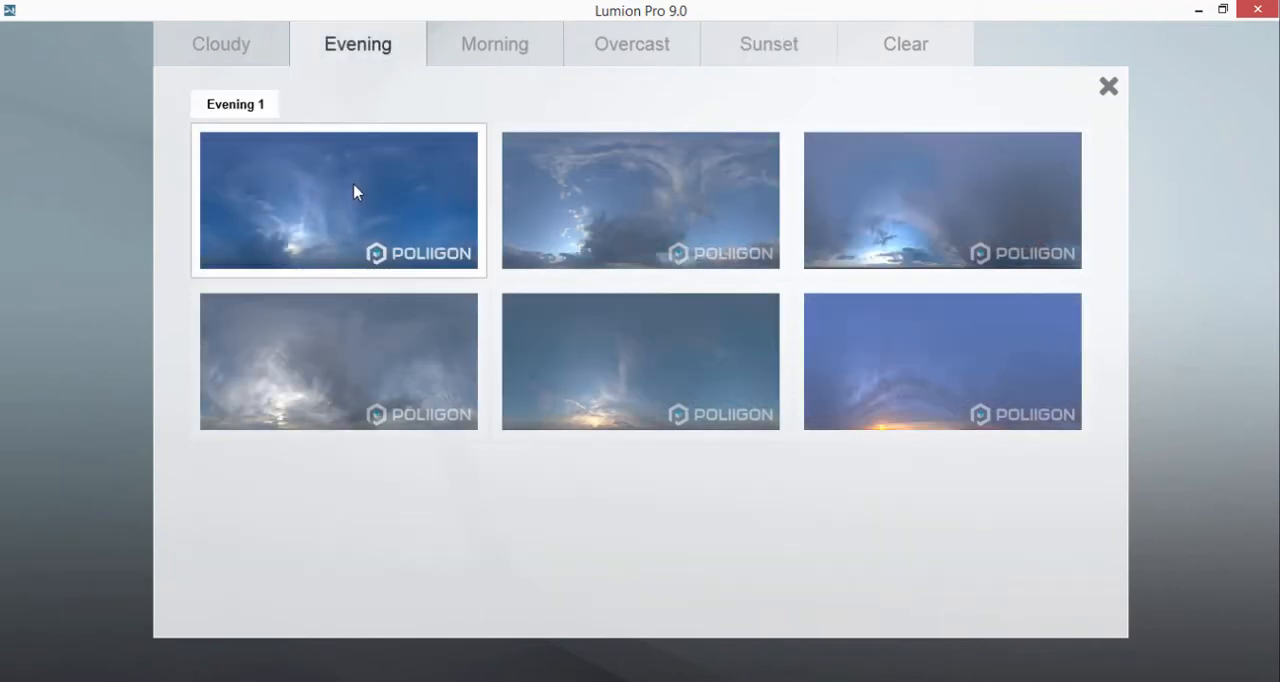
{"action": "left_click", "coordinate": [435, 40]}
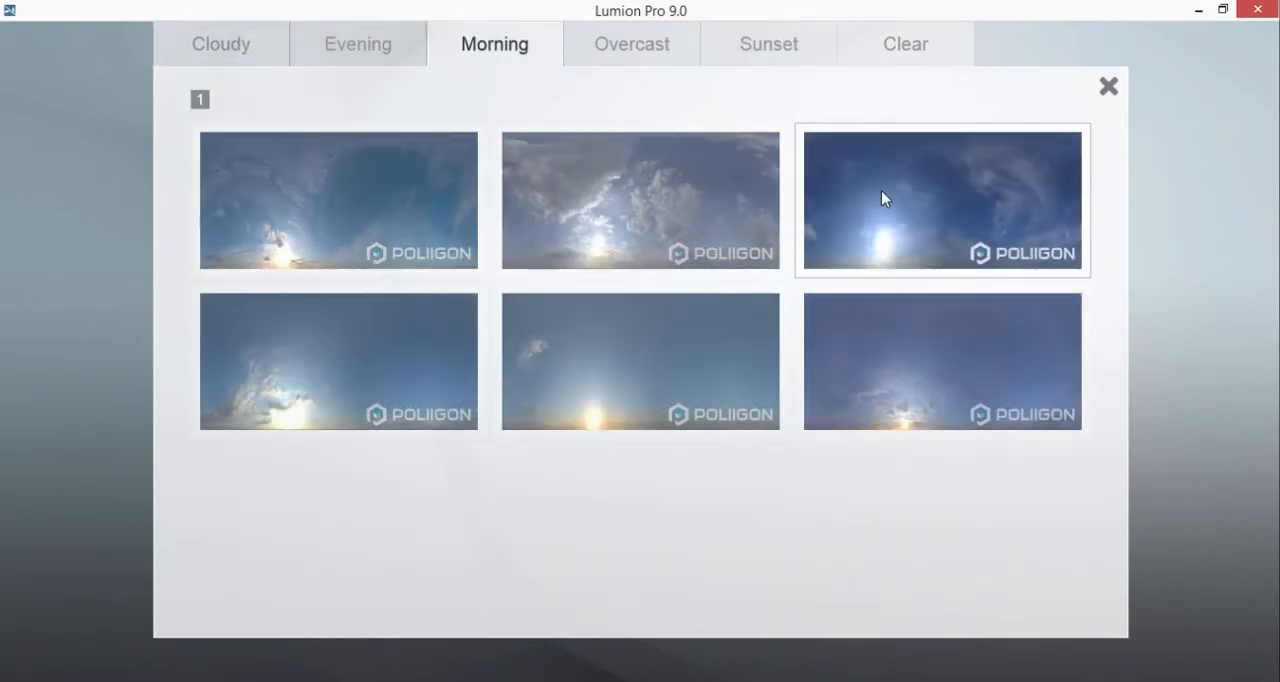
{"action": "left_click", "coordinate": [882, 195]}
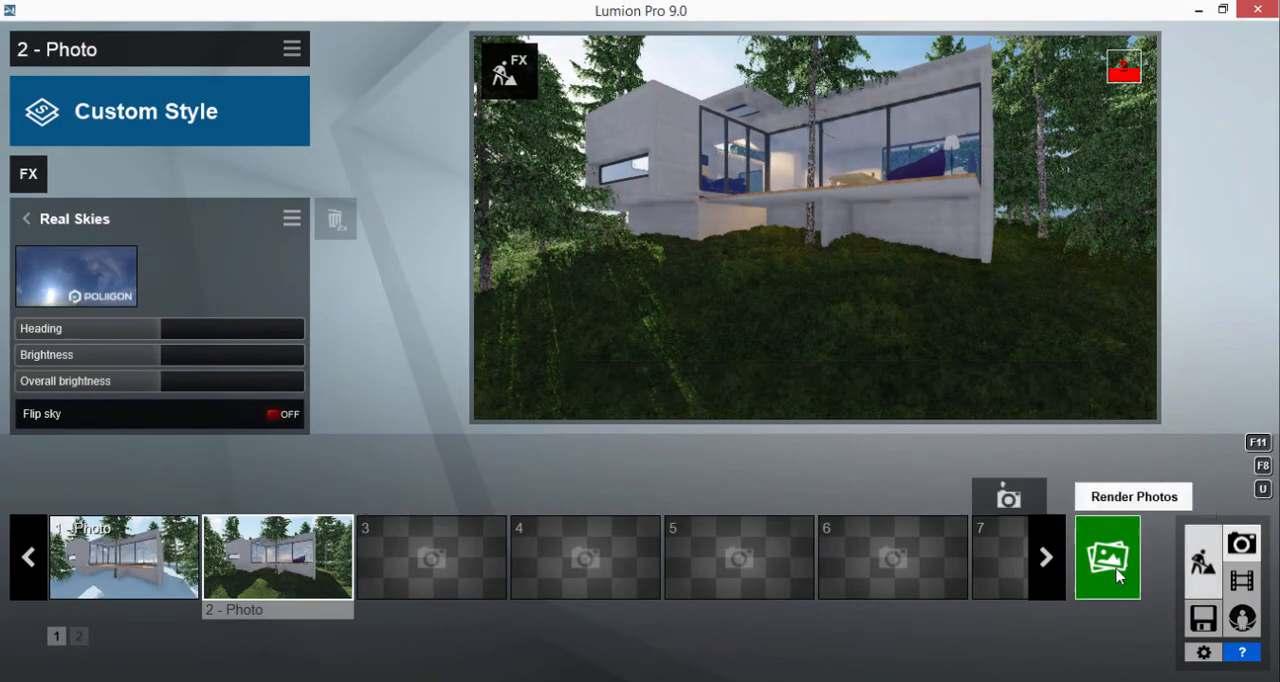
{"action": "left_click", "coordinate": [20, 178]}
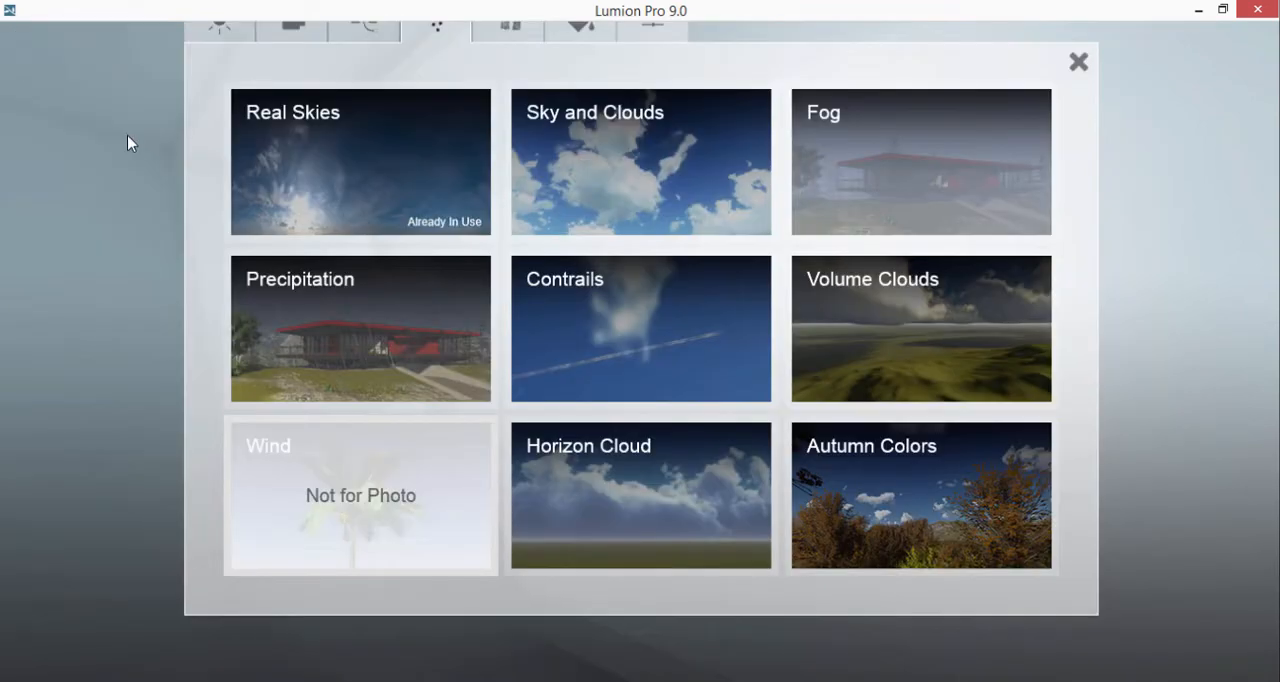
{"action": "left_click", "coordinate": [240, 30]}
{"action": "left_click", "coordinate": [1084, 68]}
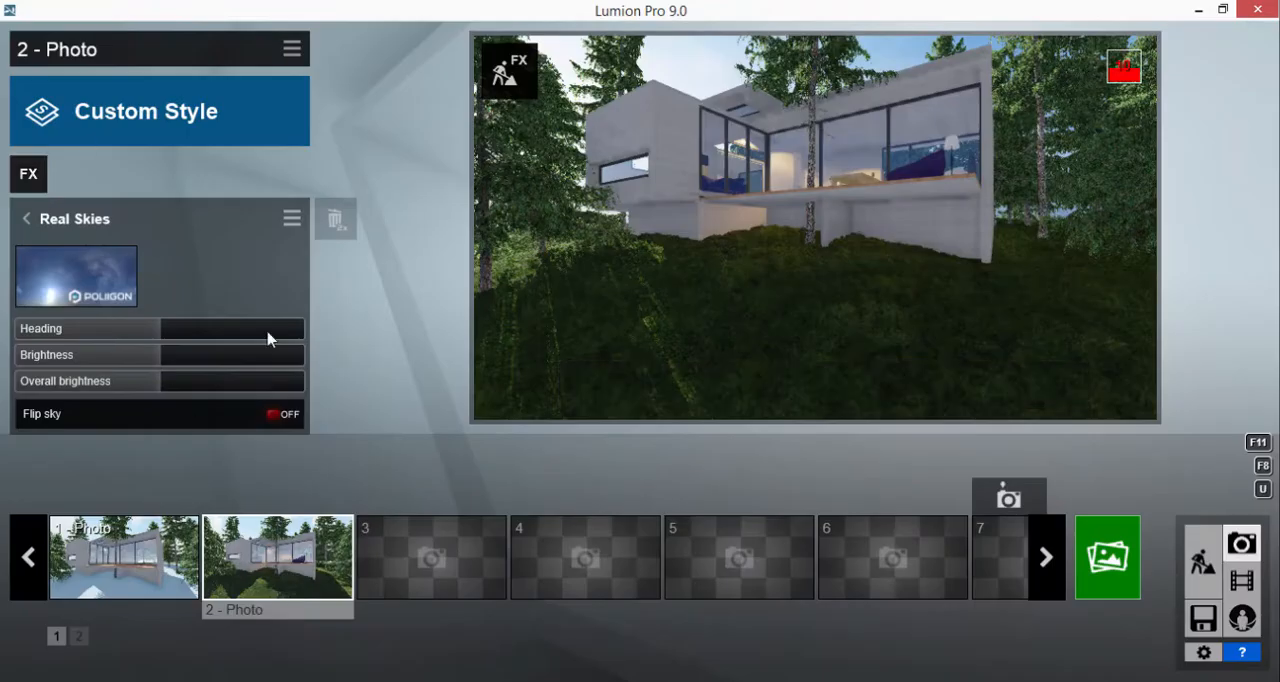
Adjust the heading of the Sun effect on 2 - Photo slightly
{"action": "left_click", "coordinate": [27, 220]}
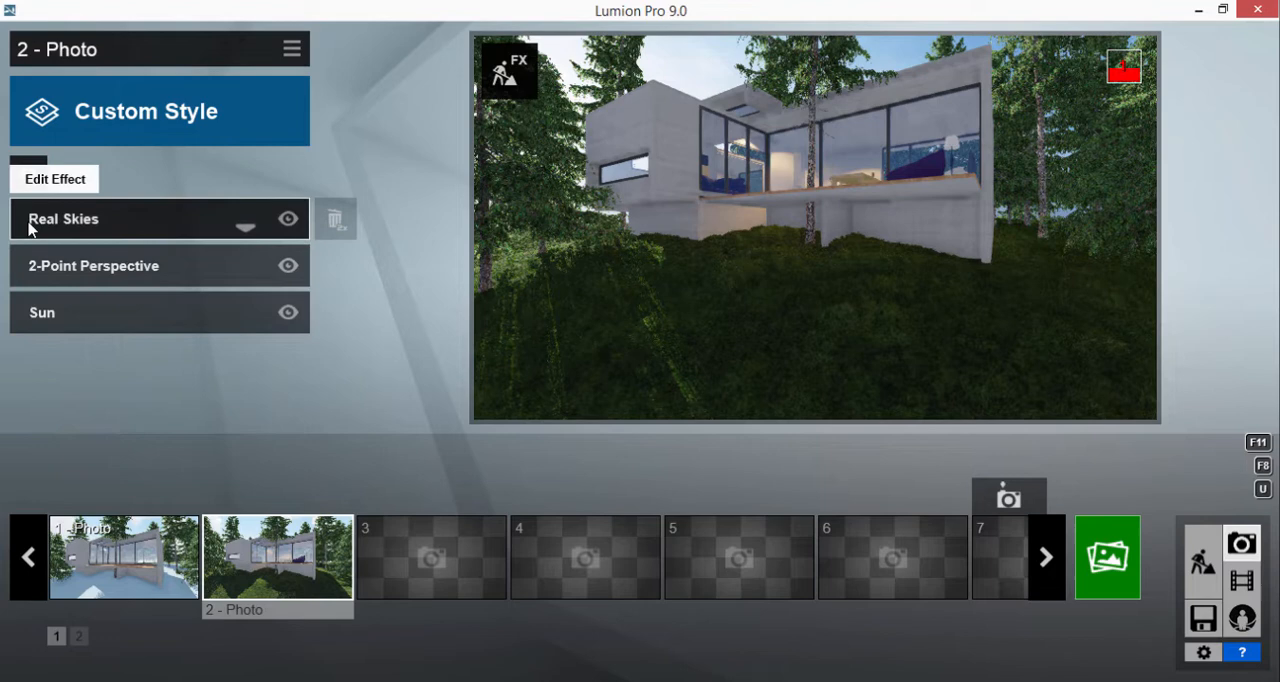
{"action": "left_click", "coordinate": [134, 320]}
{"action": "left_click_drag", "start_coordinate": [180, 286], "coordinate": [196, 287]}
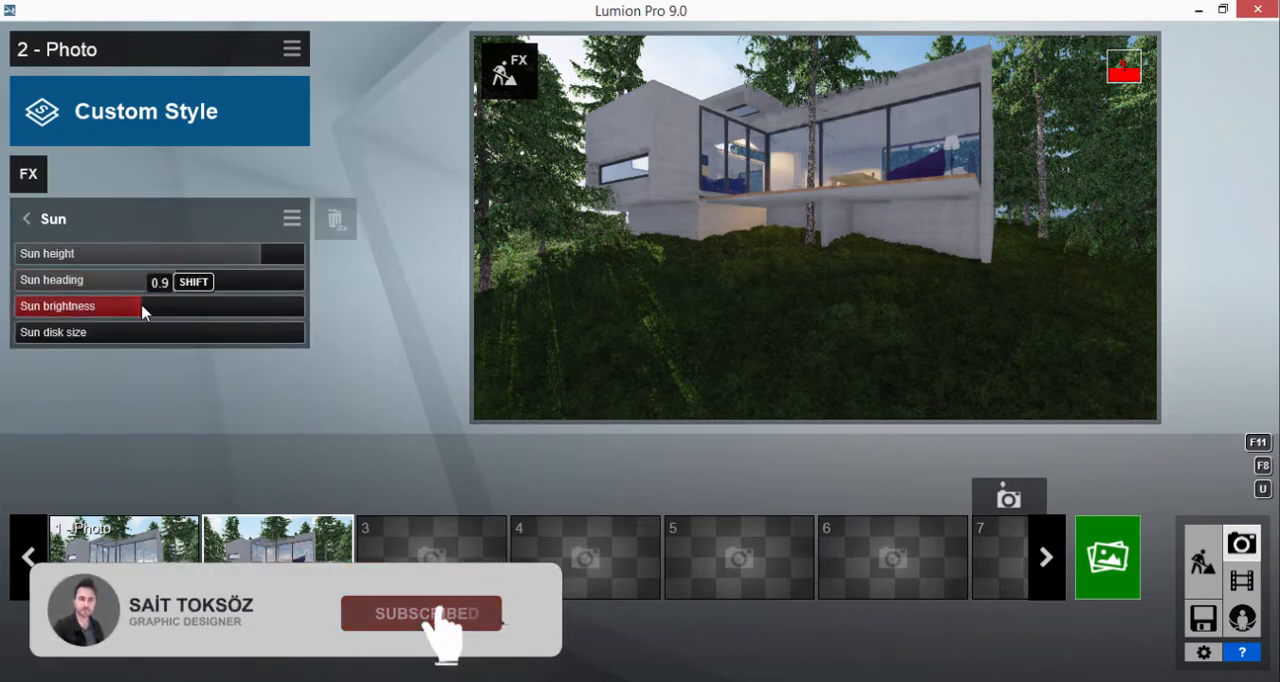
Return to build mode and move the ceiling lamp in the glazed bedroom sideways, closer to the bed
{"action": "left_click", "coordinate": [1203, 555]}
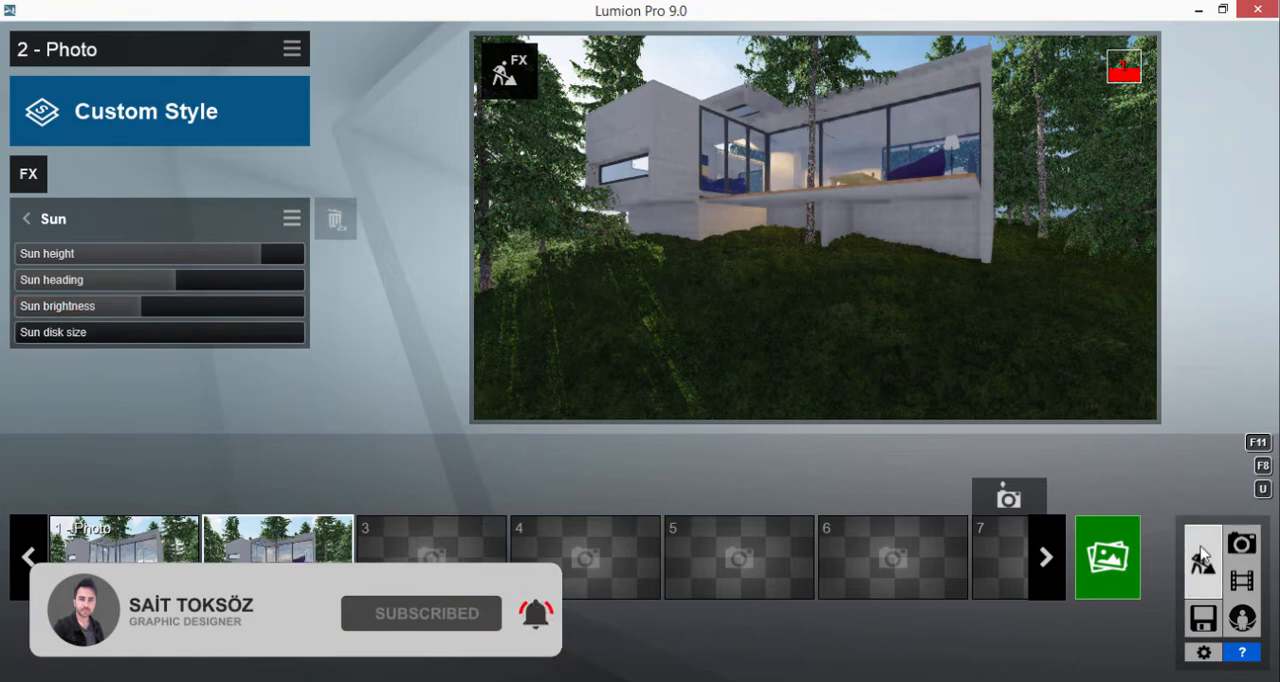
{"action": "key", "text": "w"}
{"action": "key", "text": "w"}
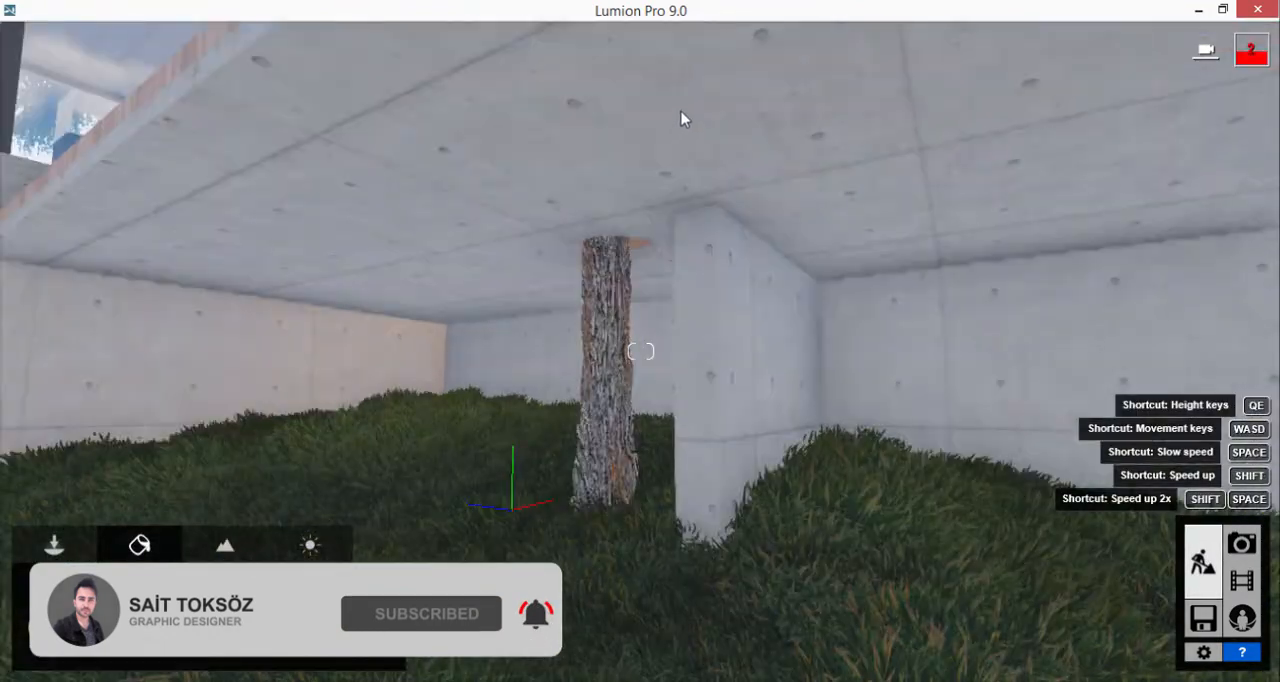
{"action": "right_click_drag", "start_coordinate": [683, 114], "coordinate": [620, 6]}
{"action": "key", "text": "w"}
{"action": "right_click_drag", "start_coordinate": [714, 420], "coordinate": [784, 215]}
{"action": "key", "text": "s"}
{"action": "key", "text": "q"}
{"action": "key", "text": "w"}
{"action": "key", "text": "s"}
{"action": "left_click", "coordinate": [48, 541]}
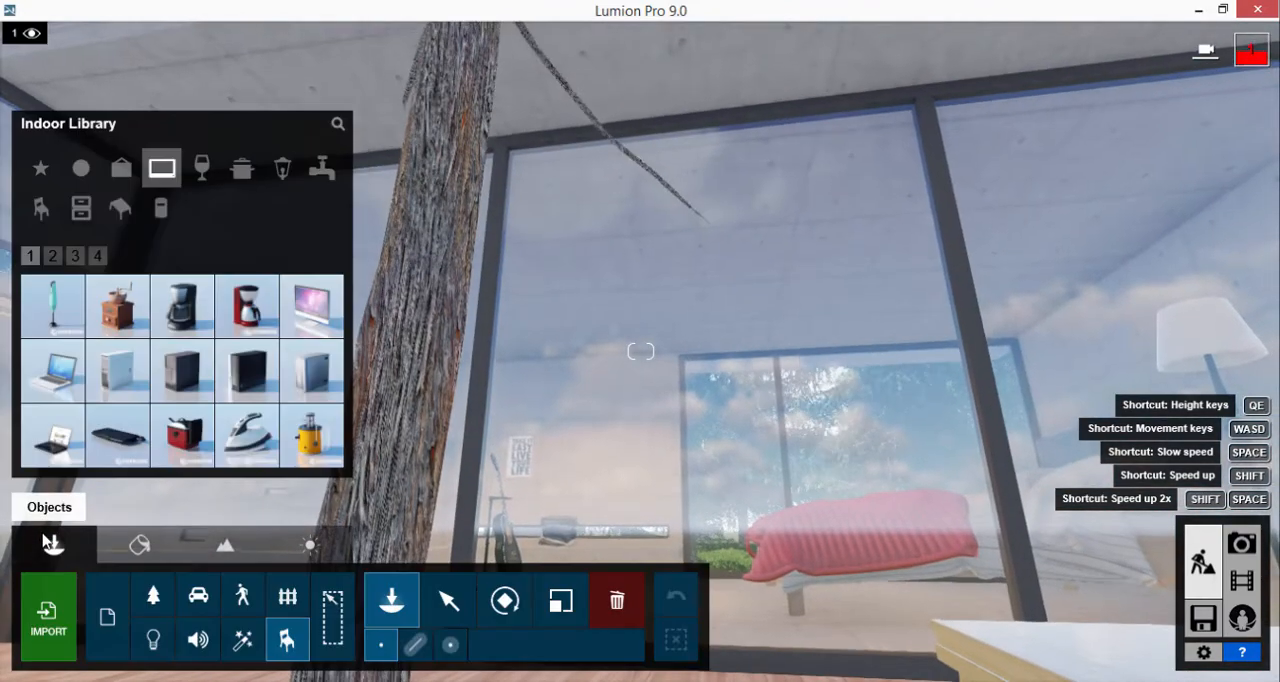
{"action": "left_click", "coordinate": [155, 641]}
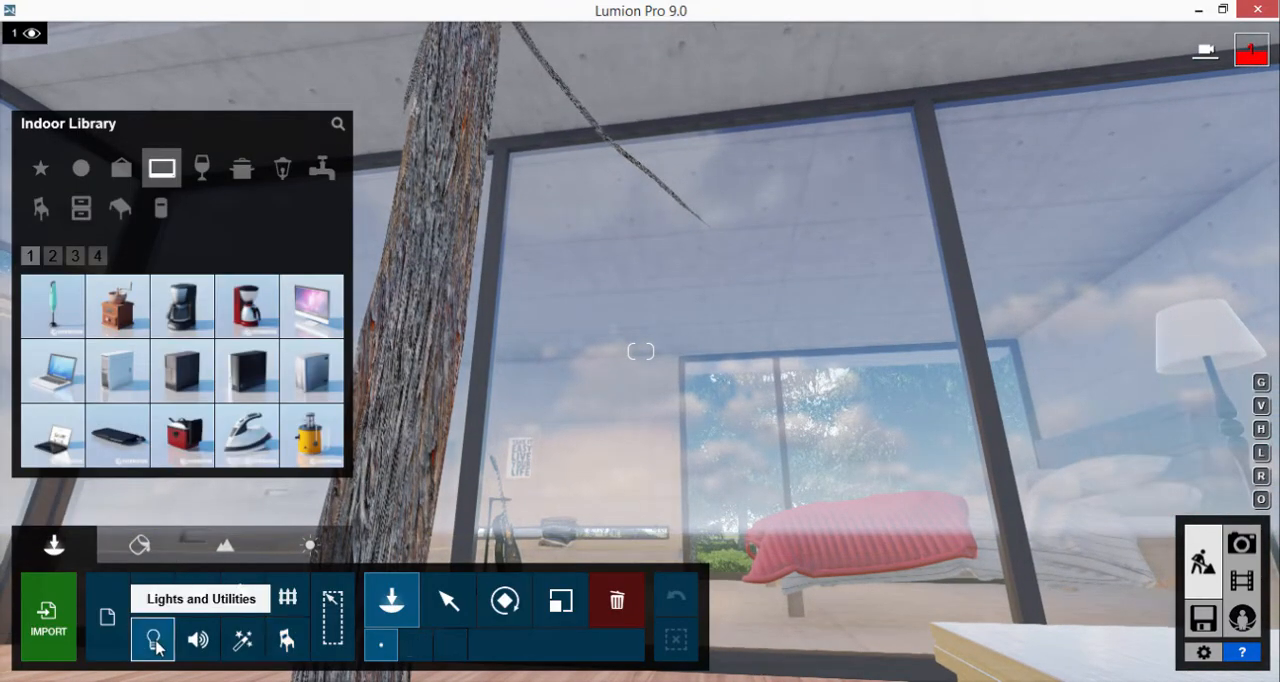
{"action": "left_click", "coordinate": [449, 601]}
{"action": "left_click", "coordinate": [570, 292]}
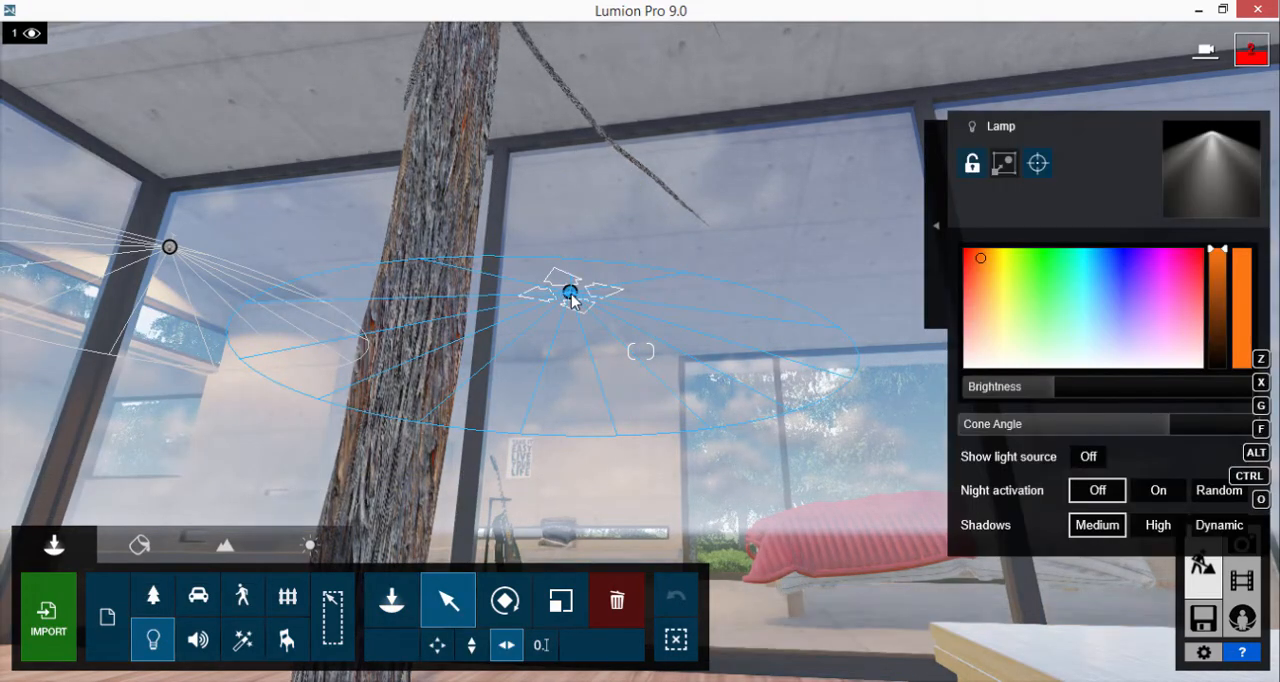
{"action": "left_click_drag", "start_coordinate": [570, 292], "coordinate": [665, 290]}
{"action": "right_click_drag", "start_coordinate": [576, 249], "coordinate": [576, 222]}
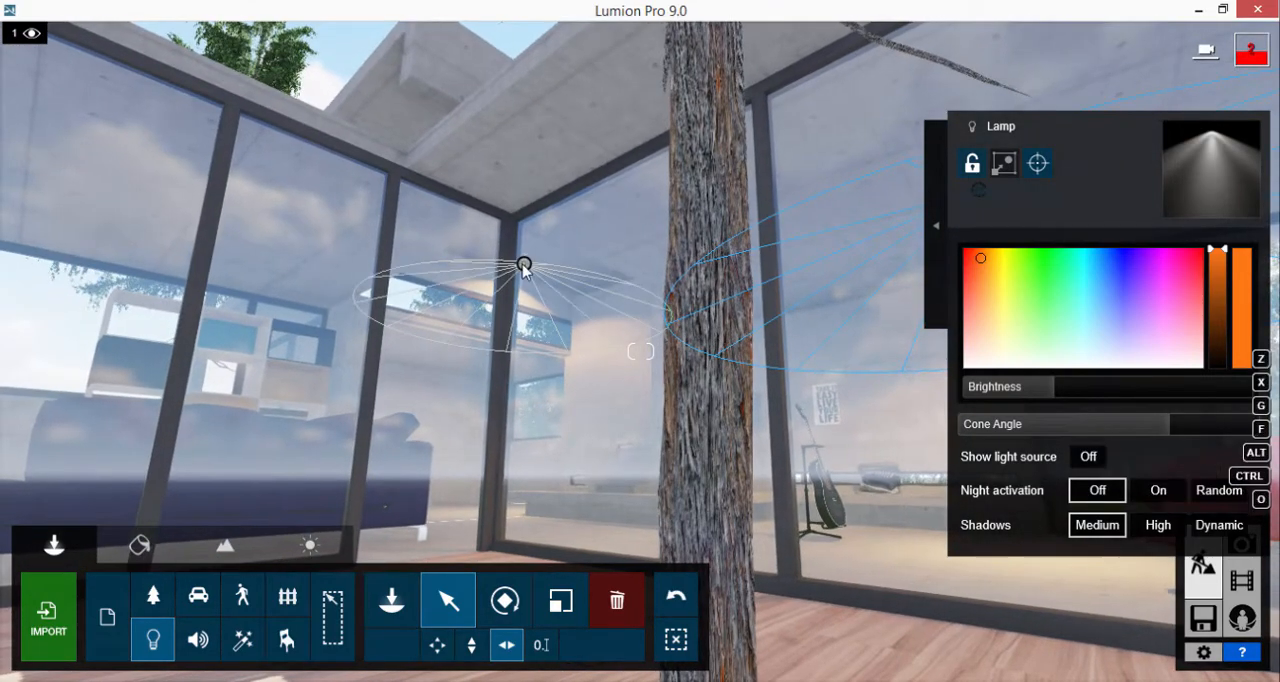
Delete the other ceiling lamp, the one beside the corner of the glass walls
{"action": "left_click", "coordinate": [523, 265]}
{"action": "left_click", "coordinate": [525, 267]}
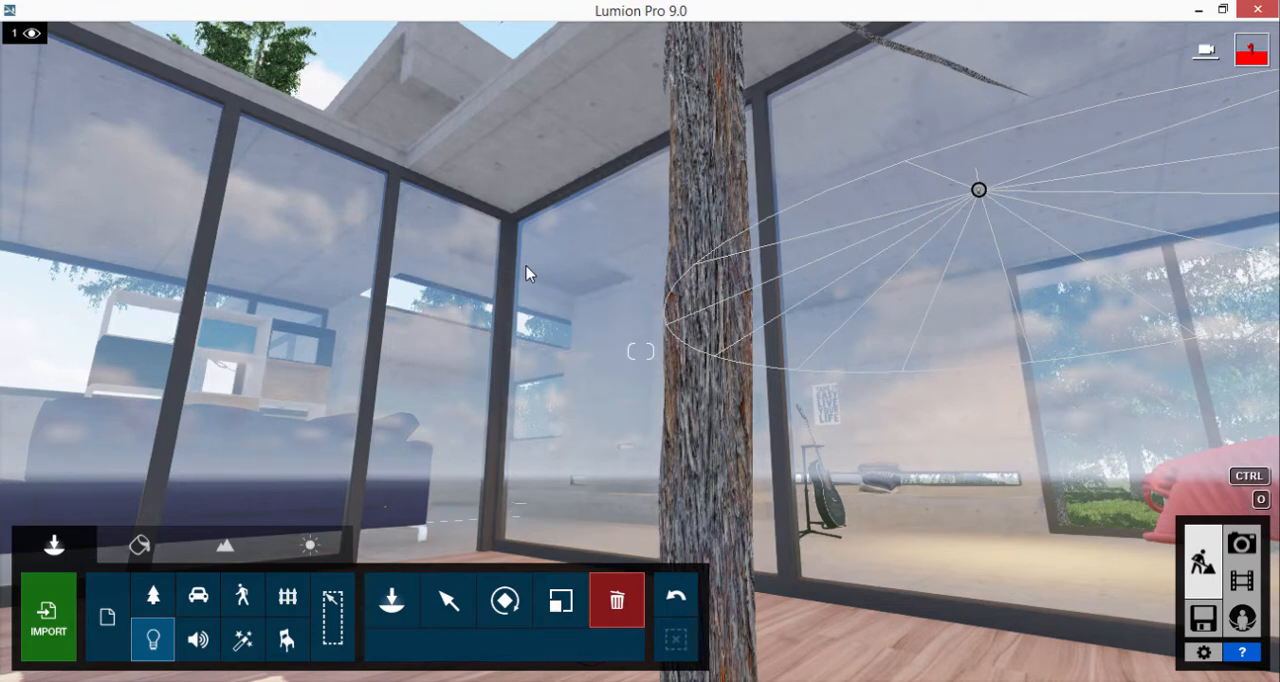
Set the remaining bedroom lamp's colour to light orange and narrow its cone angle considerably
{"action": "left_click", "coordinate": [452, 598]}
{"action": "left_click", "coordinate": [979, 190]}
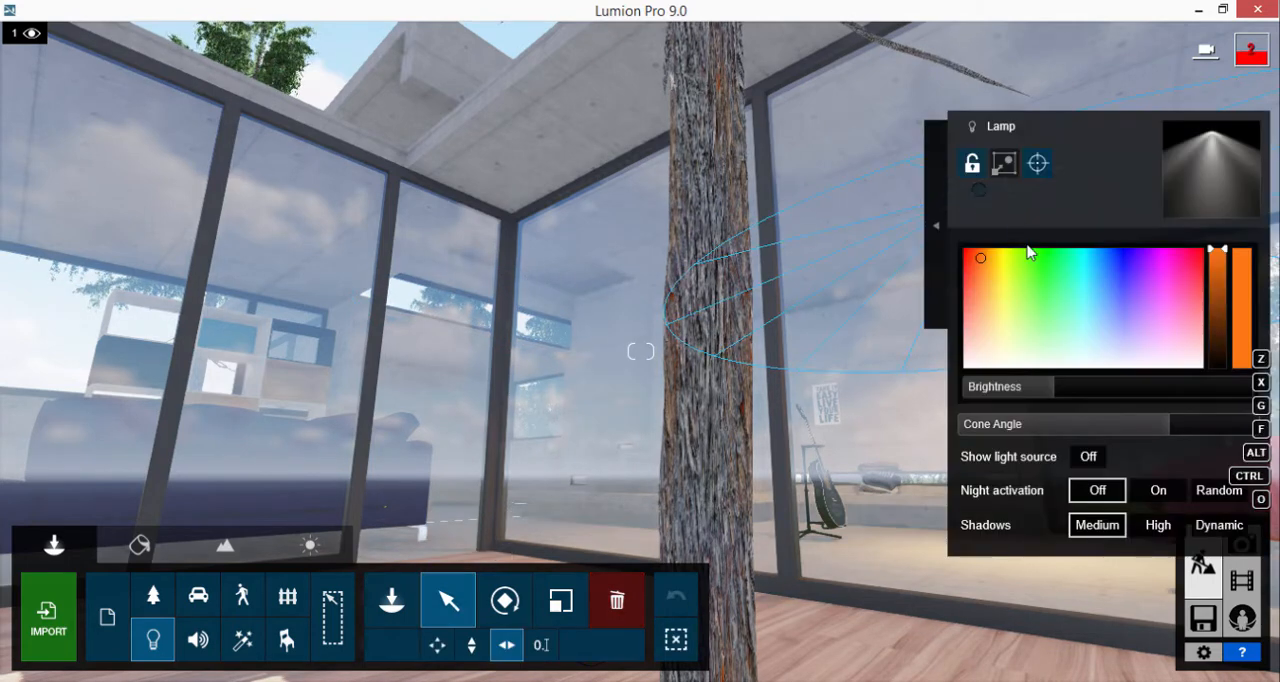
{"action": "mouse_move", "coordinate": [972, 262]}
{"action": "left_mouse_down"}
{"action": "mouse_move", "coordinate": [1000, 265]}
{"action": "mouse_move", "coordinate": [1007, 291]}
{"action": "left_mouse_up"}
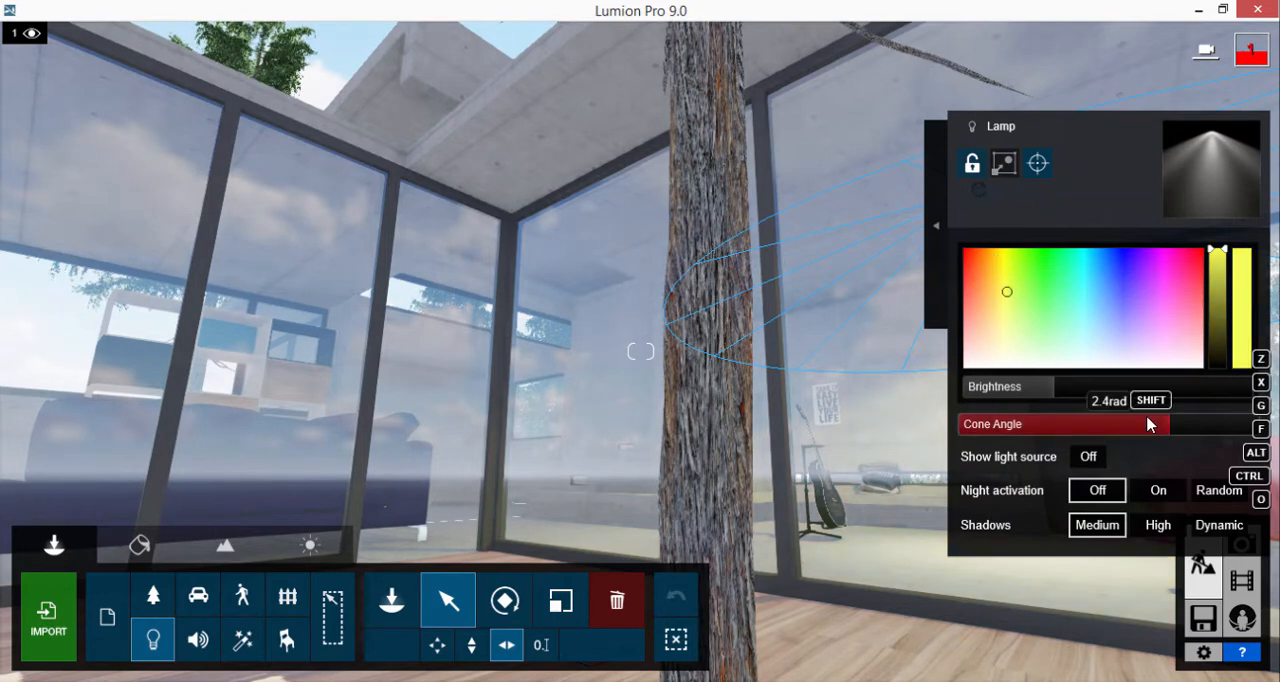
{"action": "left_click_drag", "start_coordinate": [1106, 430], "coordinate": [1044, 430]}
{"action": "left_click", "coordinate": [994, 273]}
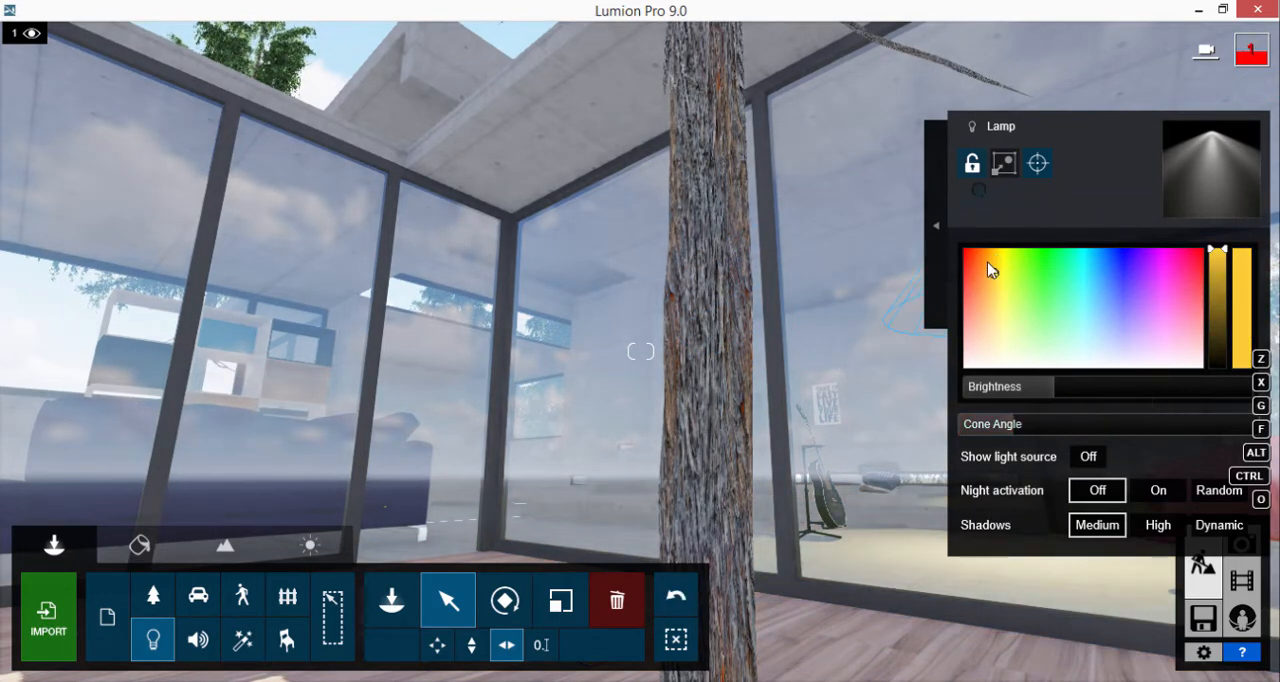
{"action": "left_click", "coordinate": [987, 262]}
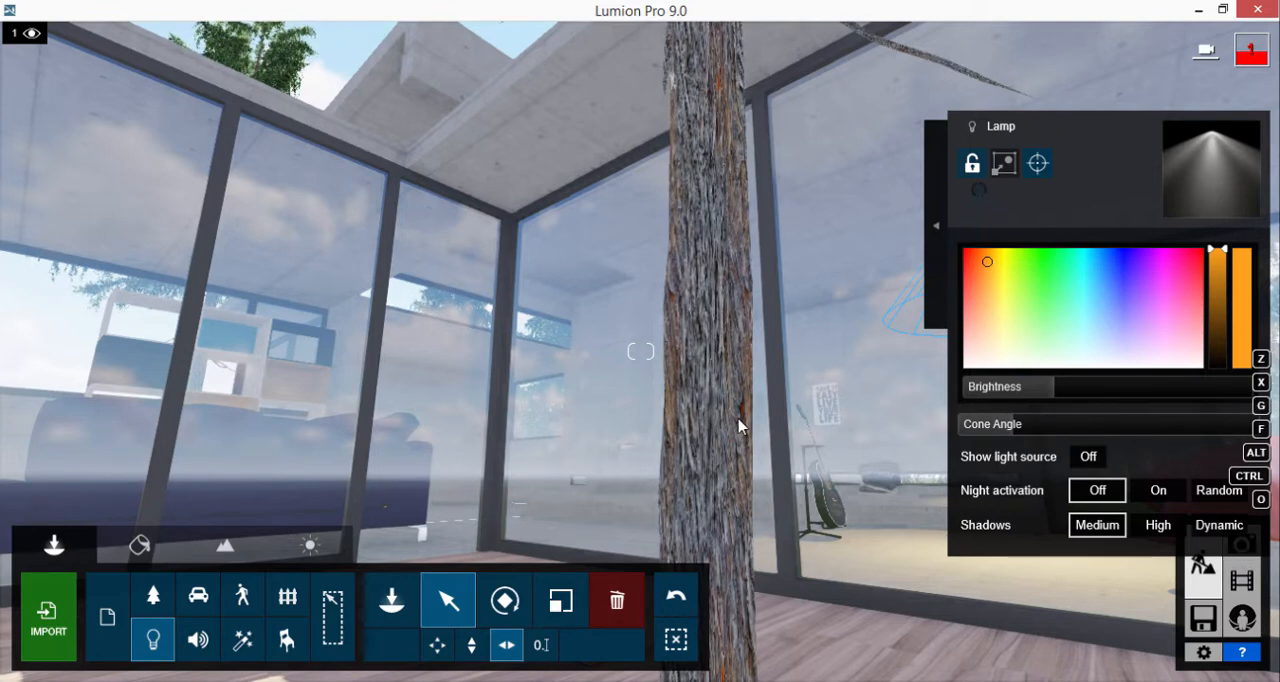
{"action": "left_click", "coordinate": [391, 600]}
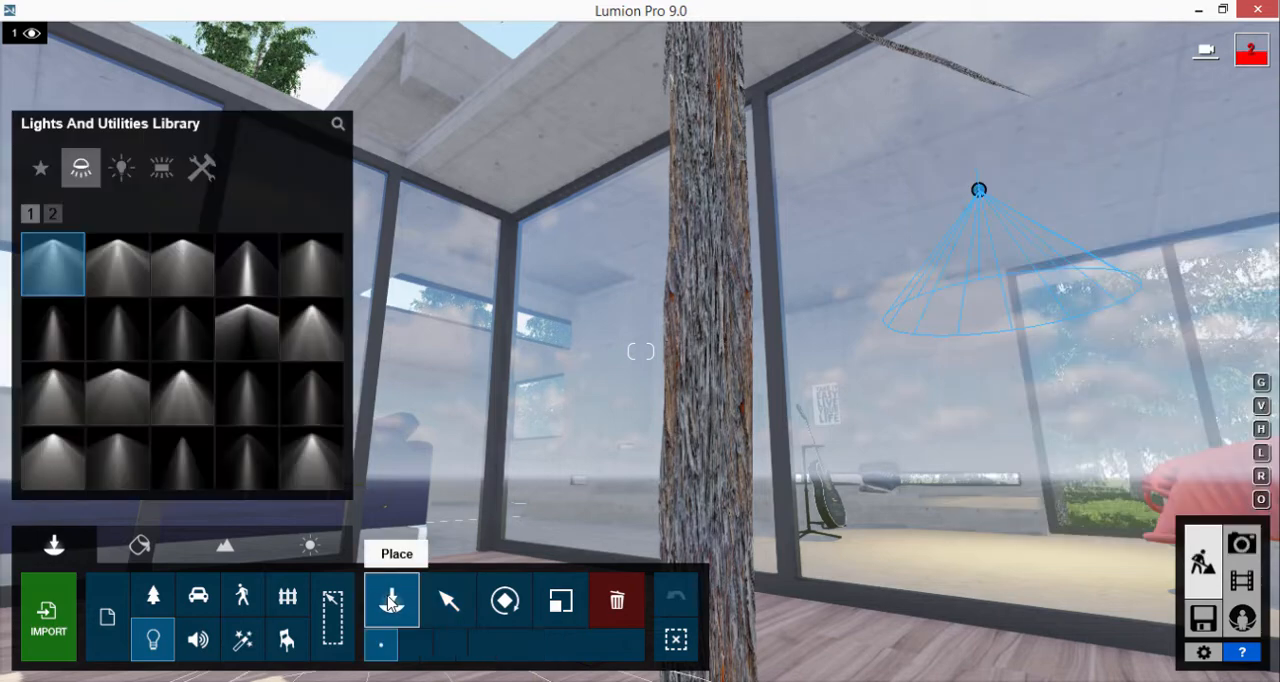
Restore the saved camera of 2 - Photo and return to build mode from that viewpoint
{"action": "left_click", "coordinate": [1244, 545]}
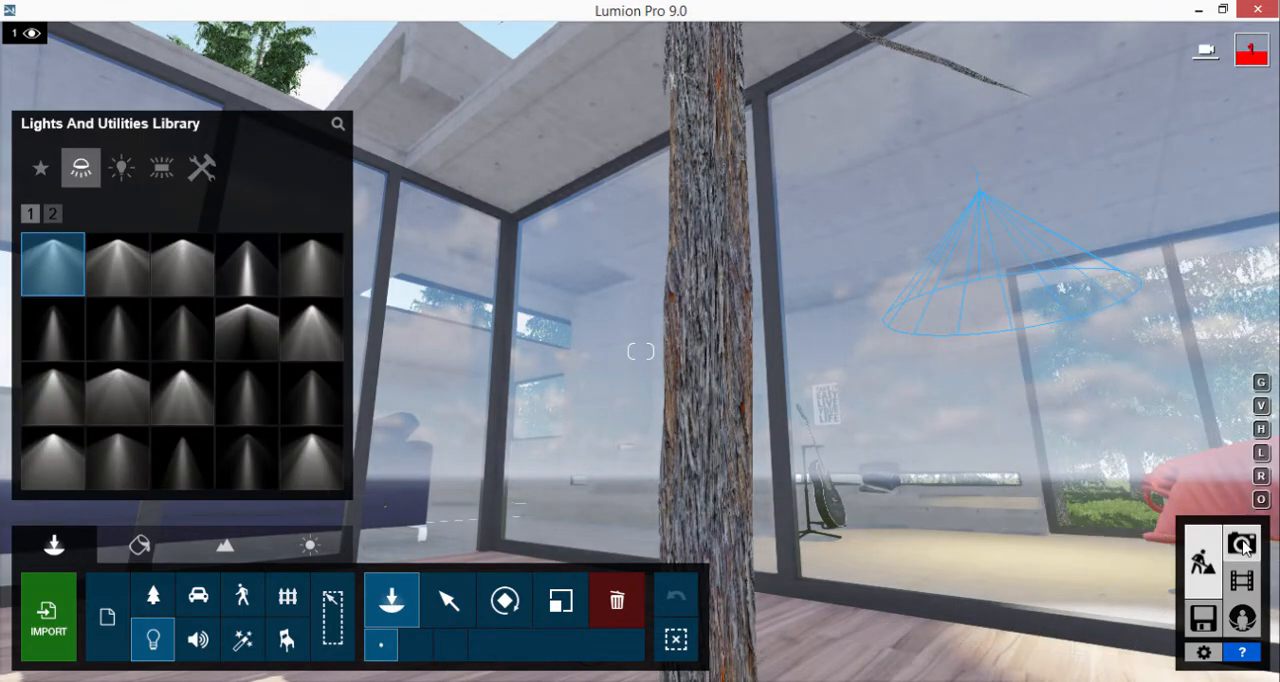
{"action": "left_click", "coordinate": [318, 556]}
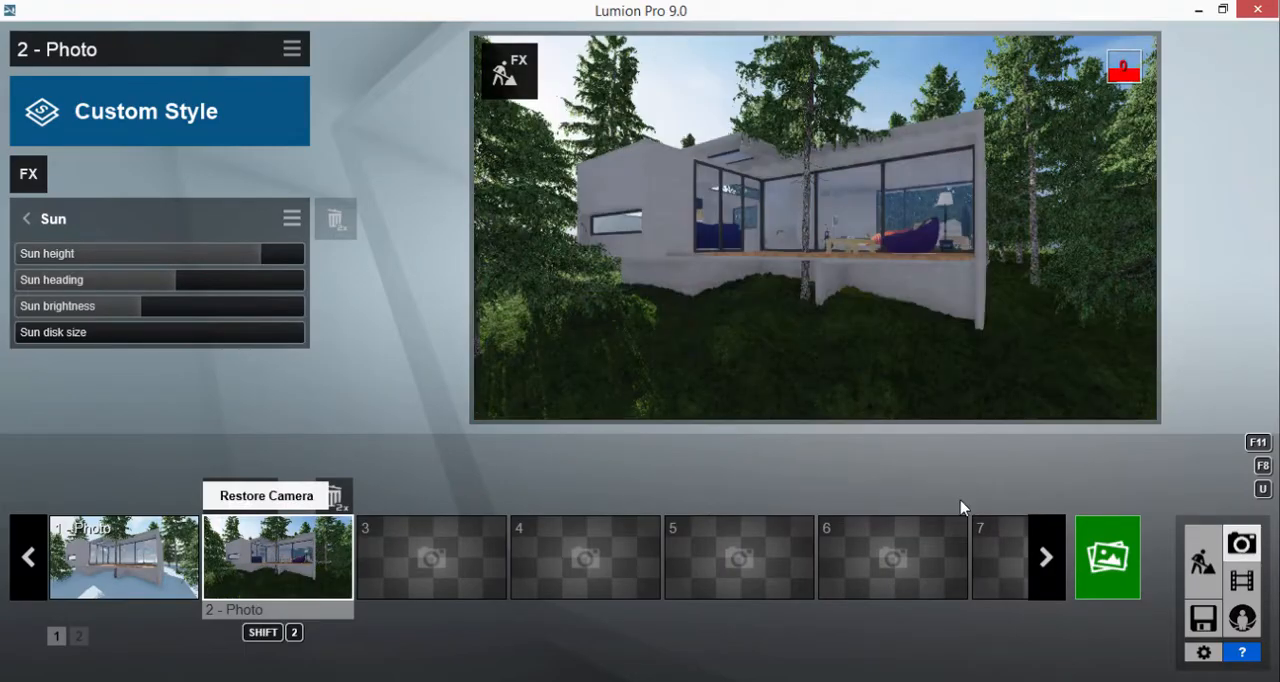
{"action": "left_click", "coordinate": [1205, 556]}
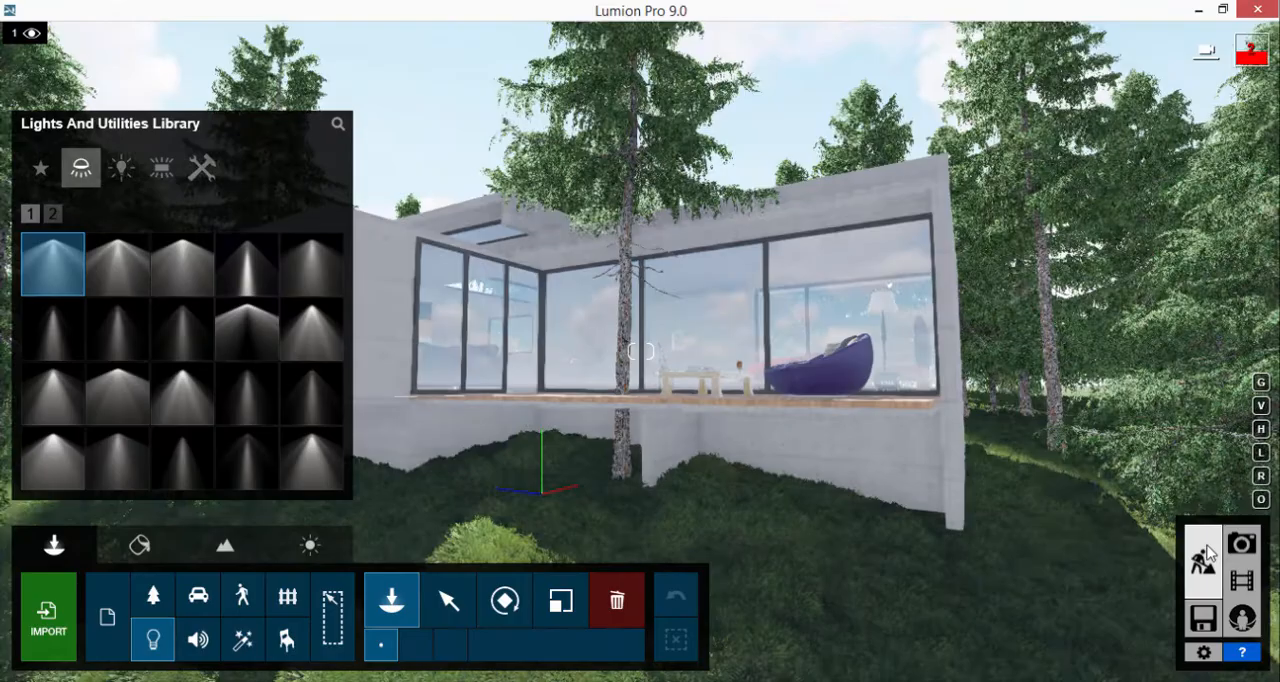
Try Row Grass 02, Clean Cut Grass 02, Wild Grass 01 and Circular Grass 02 as the material of the ground around the house
{"action": "left_click", "coordinate": [139, 545]}
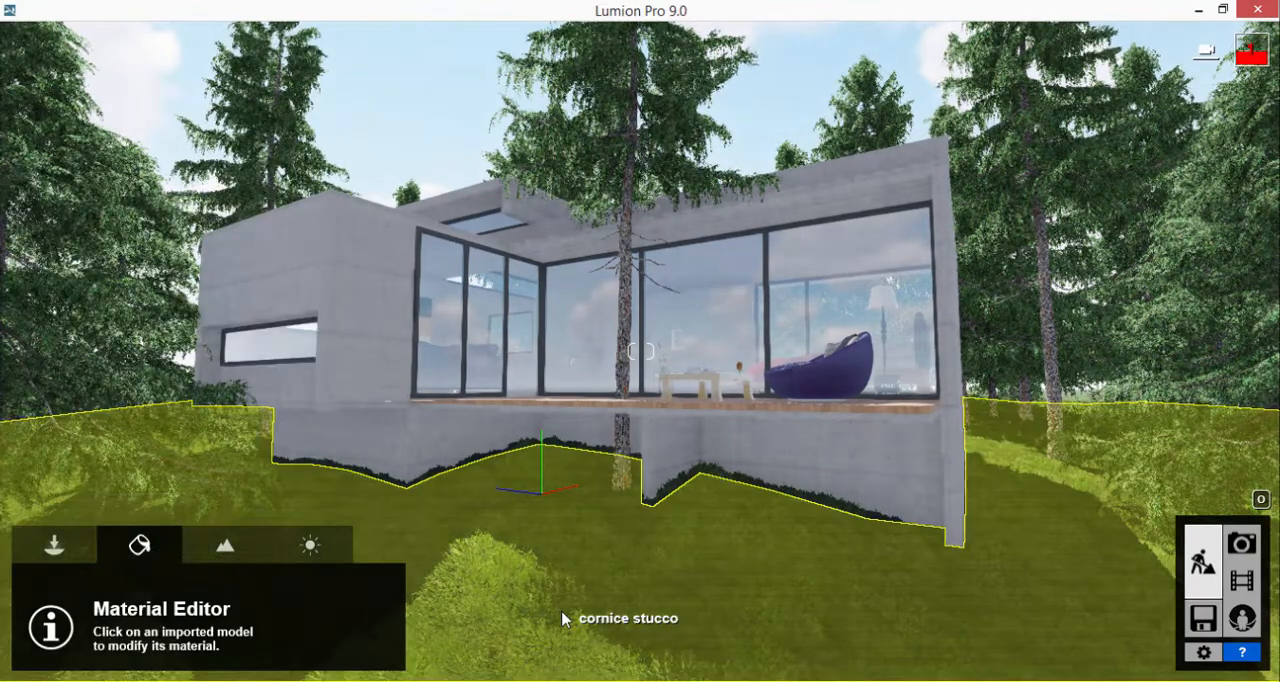
{"action": "left_click", "coordinate": [562, 619]}
{"action": "left_click", "coordinate": [102, 229]}
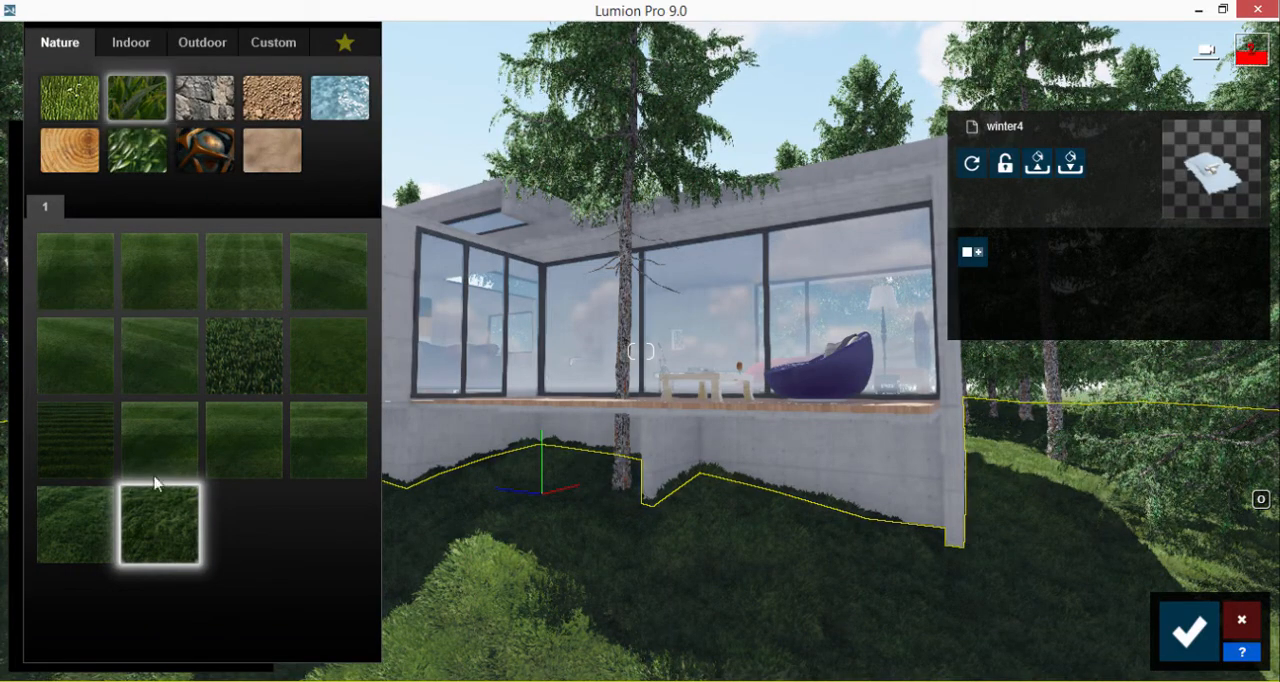
{"action": "left_click", "coordinate": [237, 446]}
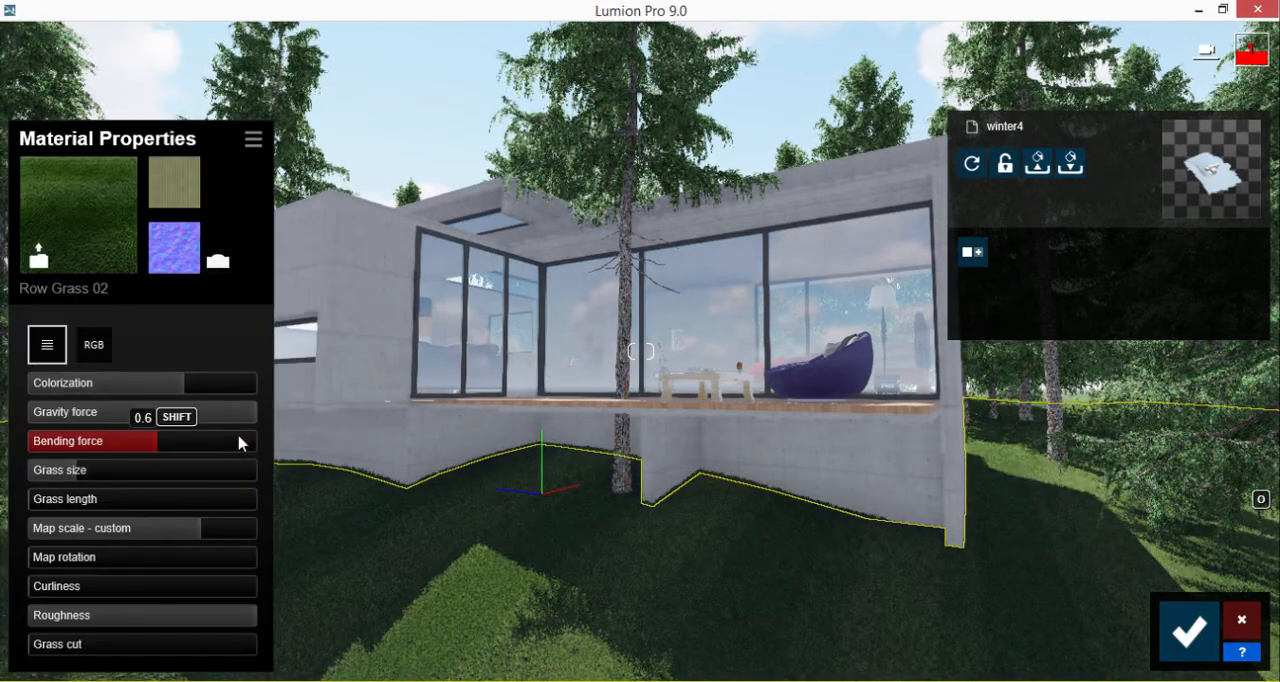
{"action": "left_click", "coordinate": [117, 228]}
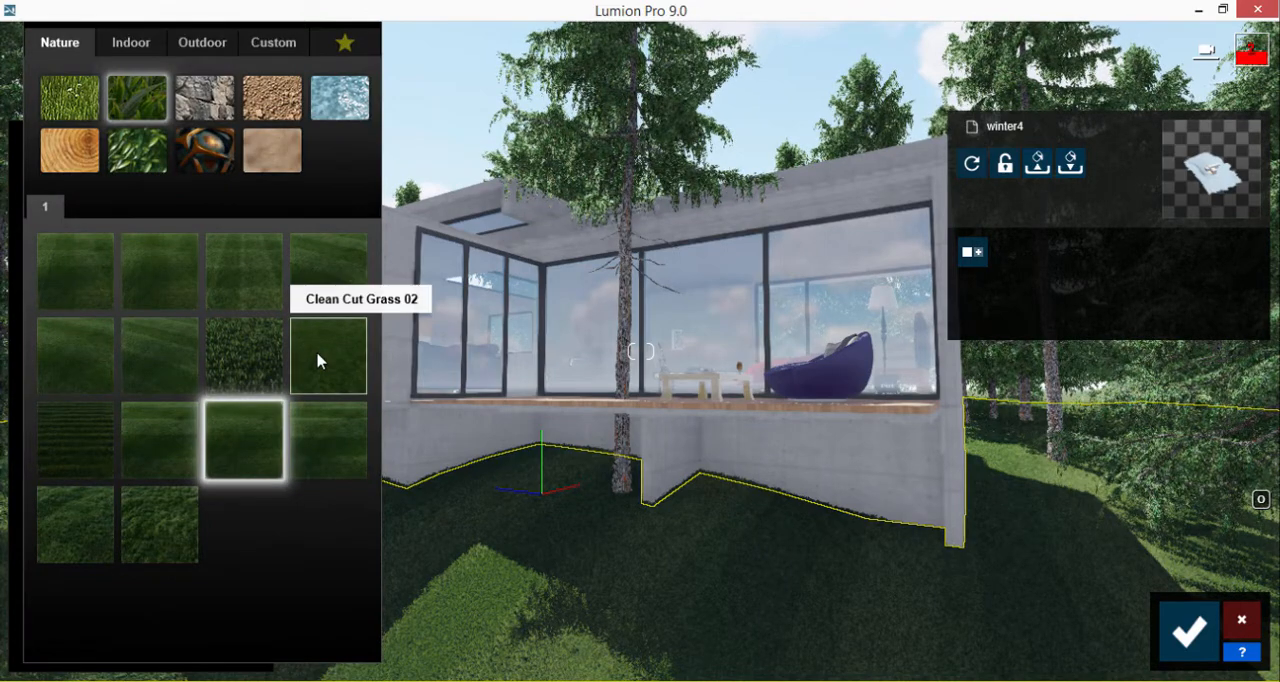
{"action": "left_click", "coordinate": [318, 360]}
{"action": "left_click", "coordinate": [112, 222]}
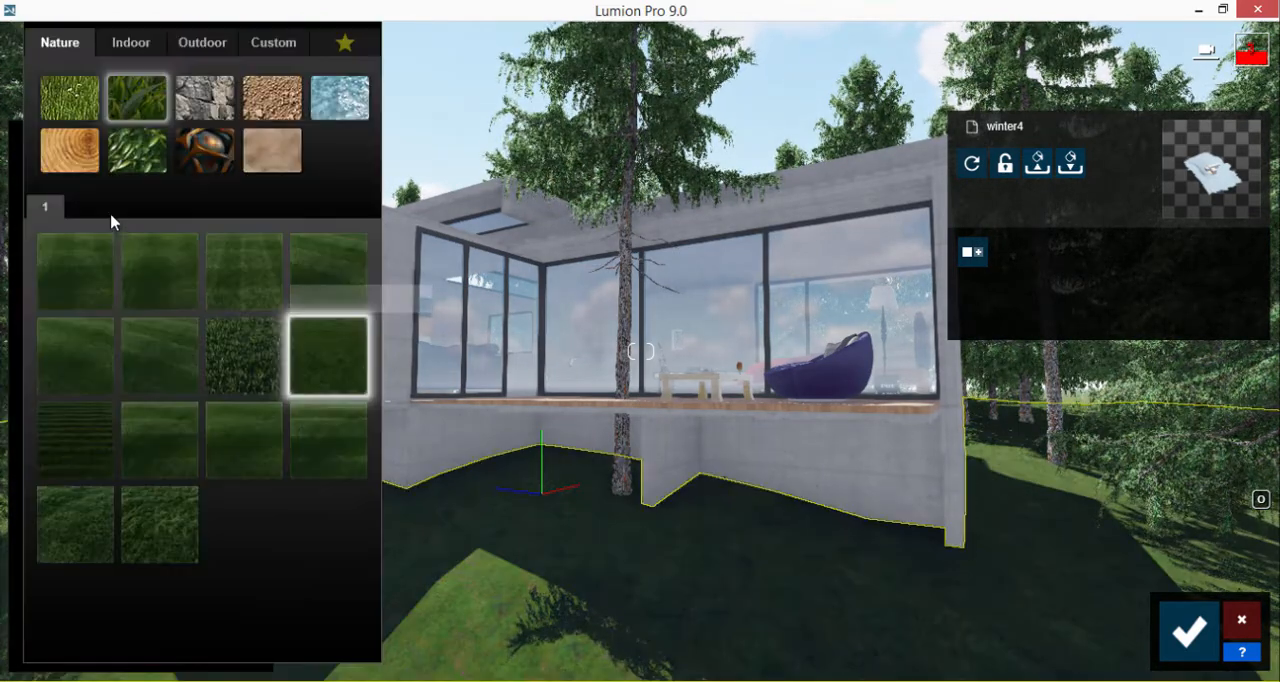
{"action": "left_click", "coordinate": [72, 511]}
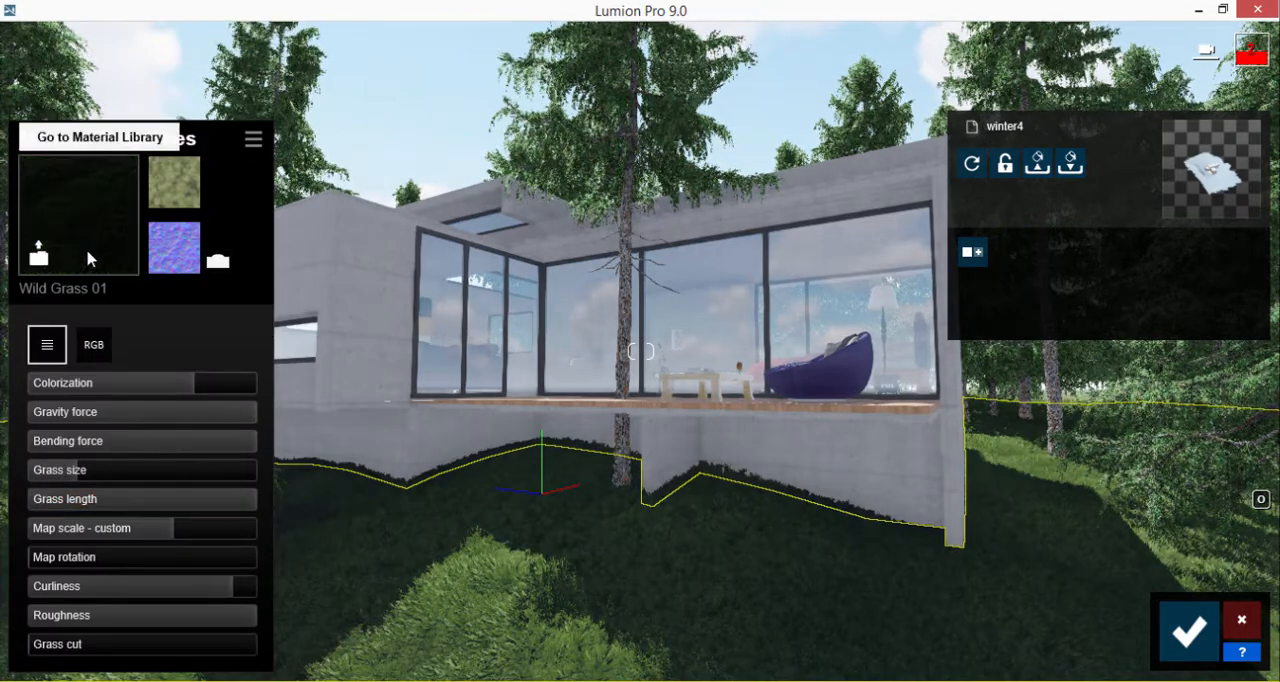
{"action": "left_click", "coordinate": [86, 246]}
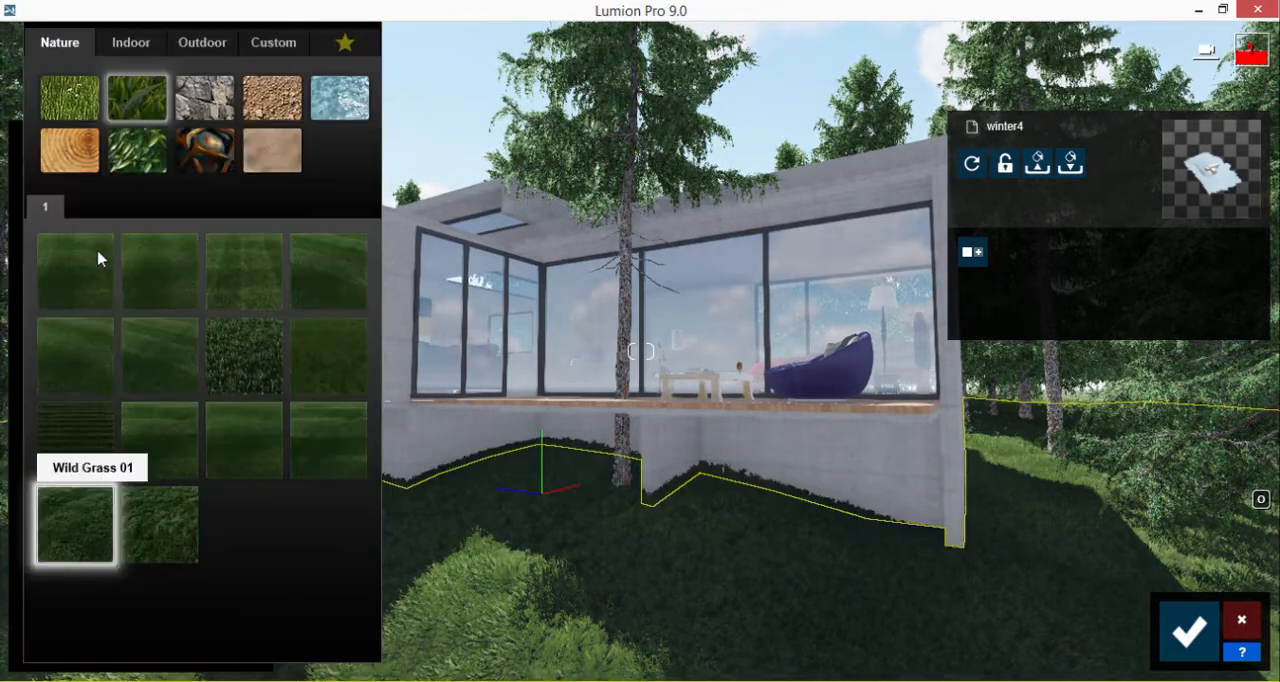
{"action": "left_click", "coordinate": [95, 379]}
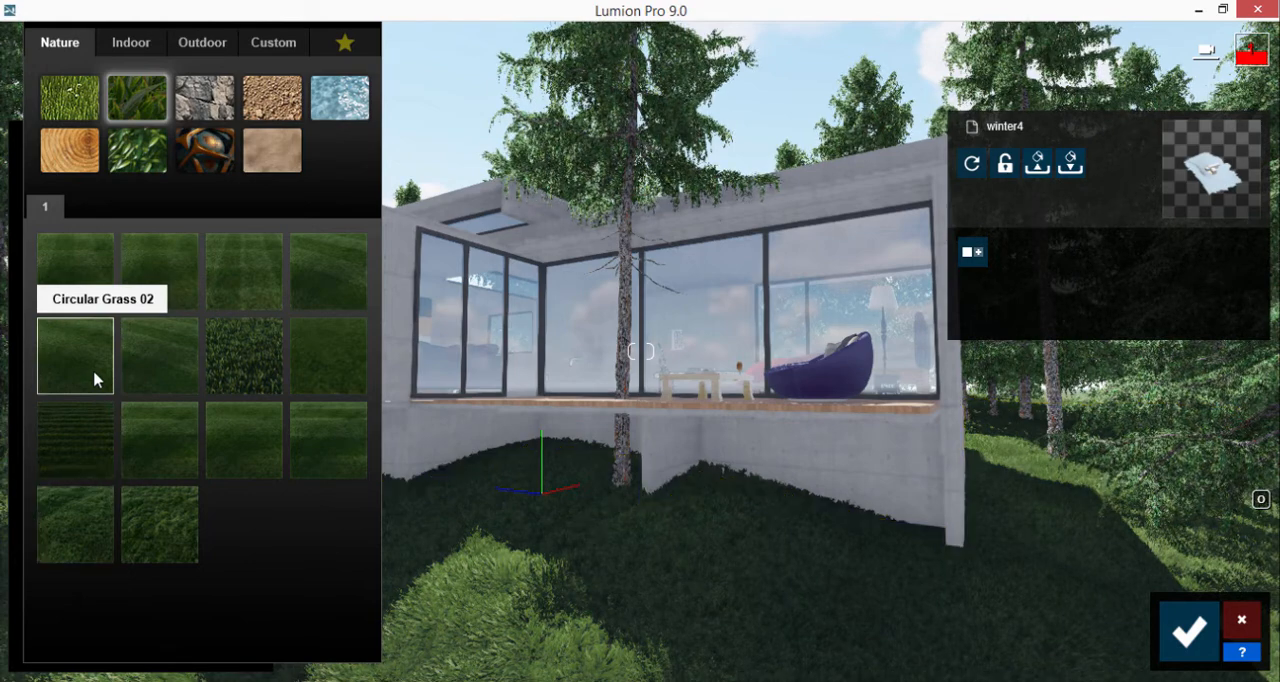
Apply Farm Grass to the ground around the house, save the material change and return to Photo mode
{"action": "left_click", "coordinate": [86, 230]}
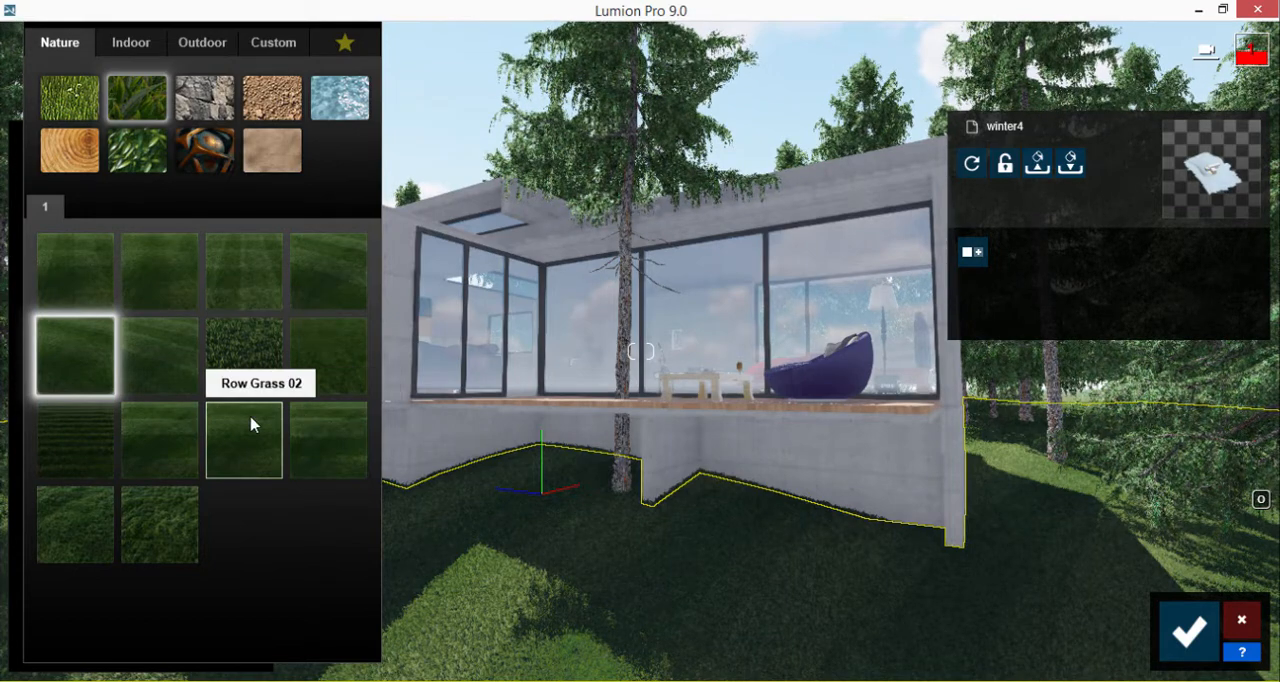
{"action": "left_click", "coordinate": [97, 443]}
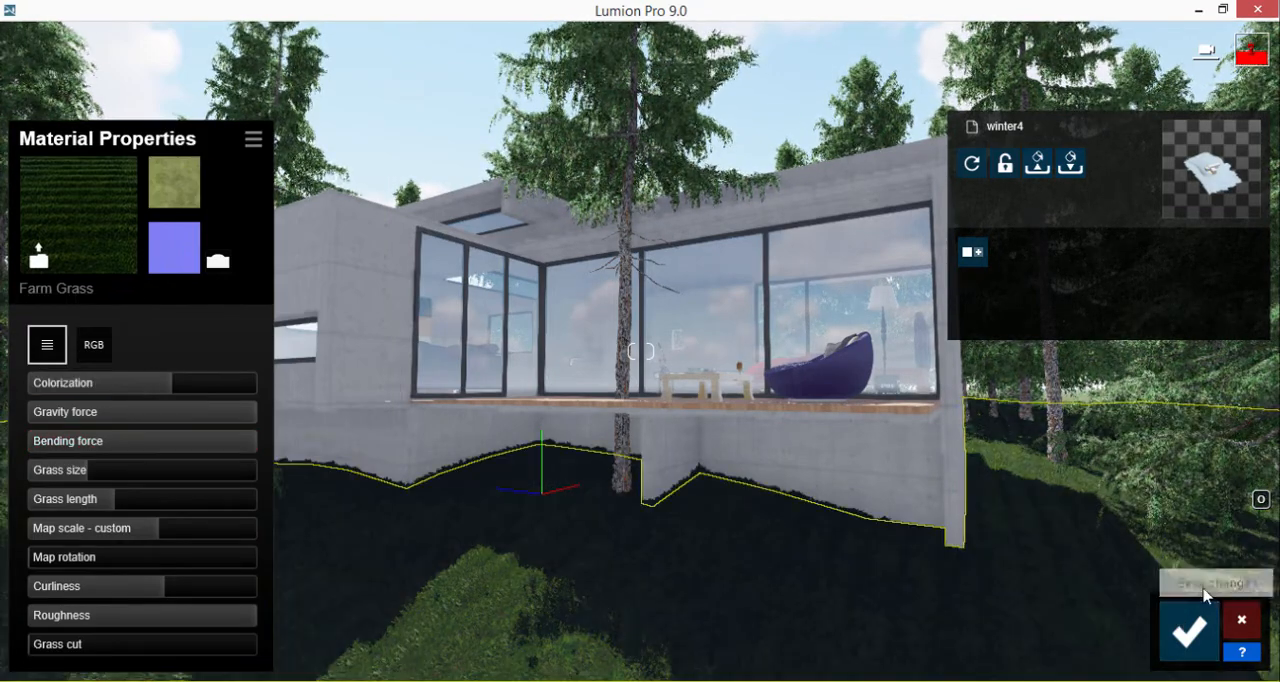
{"action": "left_click", "coordinate": [1191, 630]}
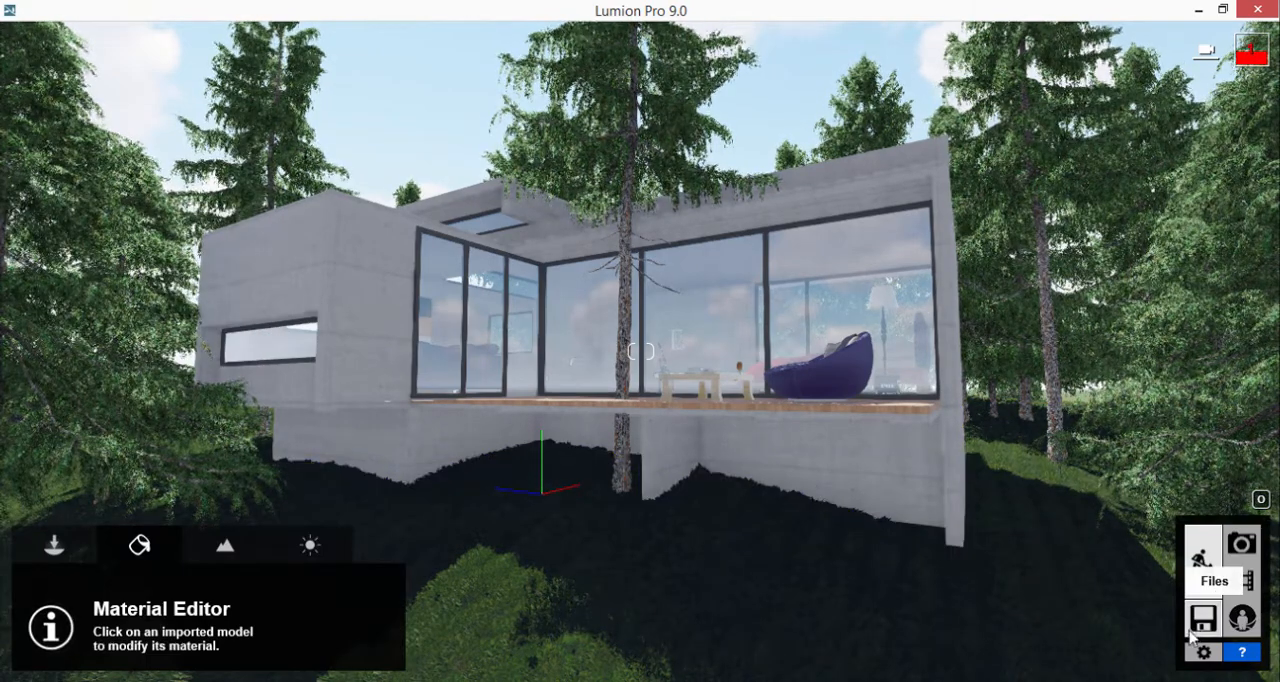
{"action": "left_click", "coordinate": [1241, 546]}
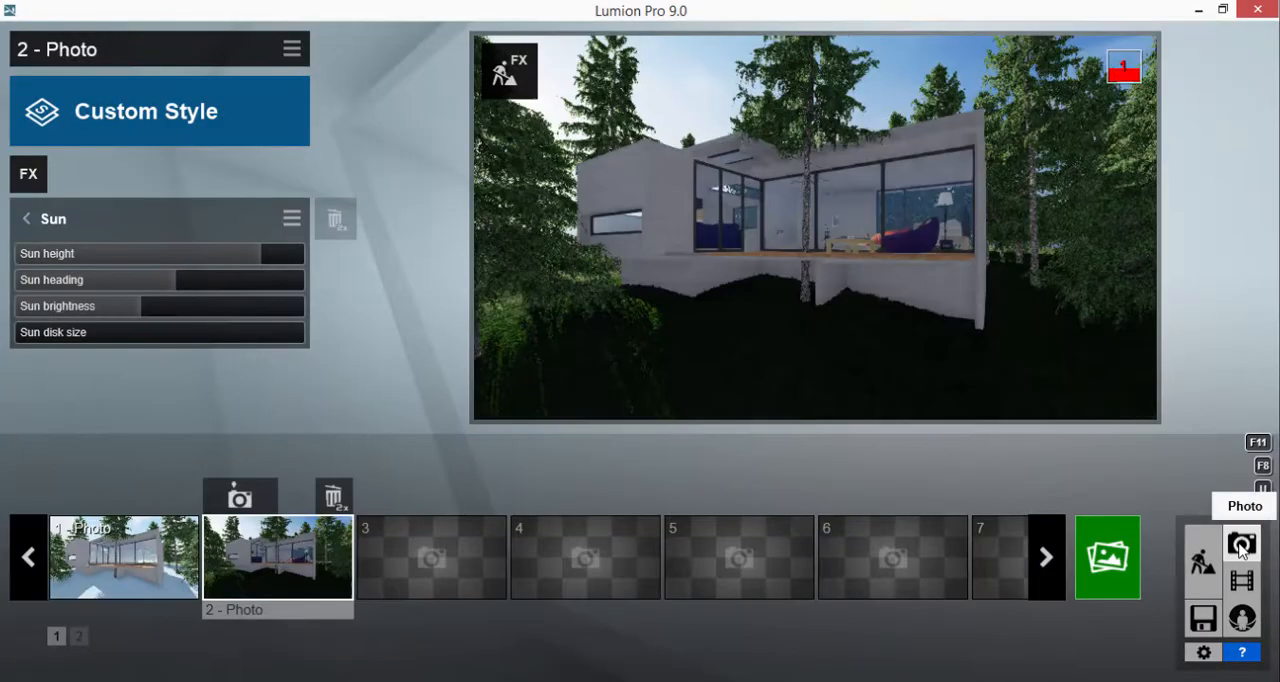
Render the current shot of 2 - Photo at Email size (1280x720) and save it as JPG file b
{"action": "left_click", "coordinate": [1124, 558]}
{"action": "left_click", "coordinate": [298, 632]}
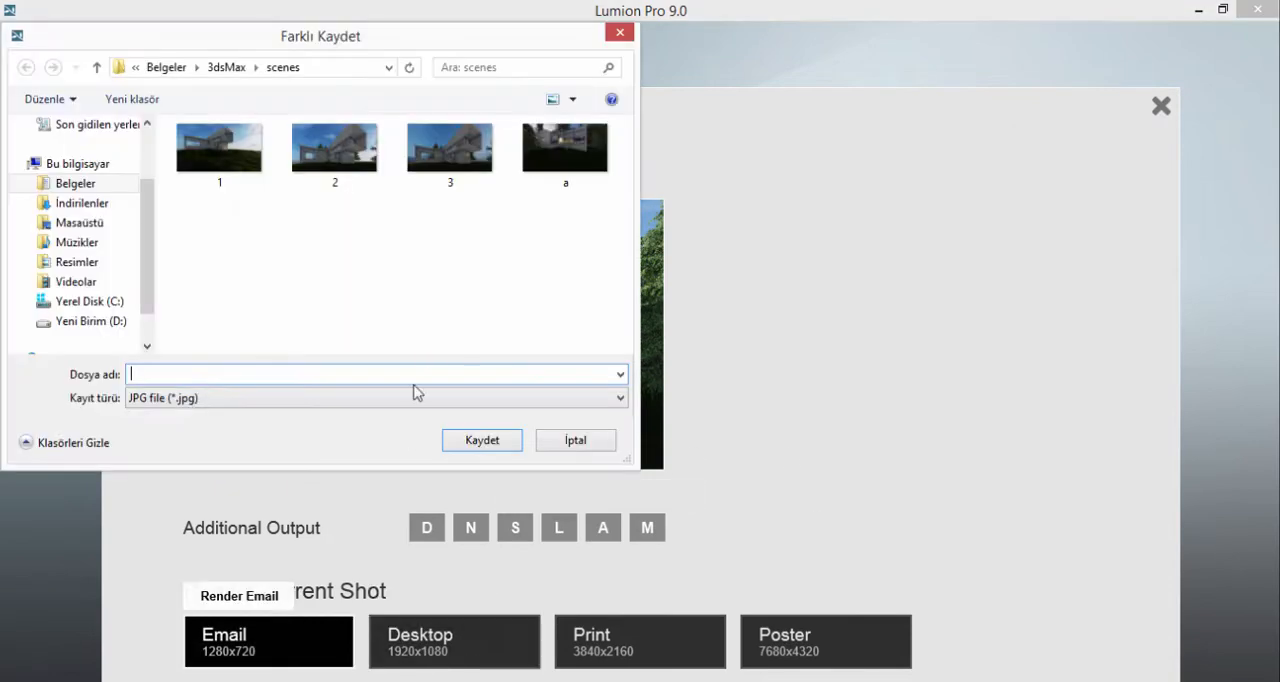
{"action": "left_click", "coordinate": [490, 443]}
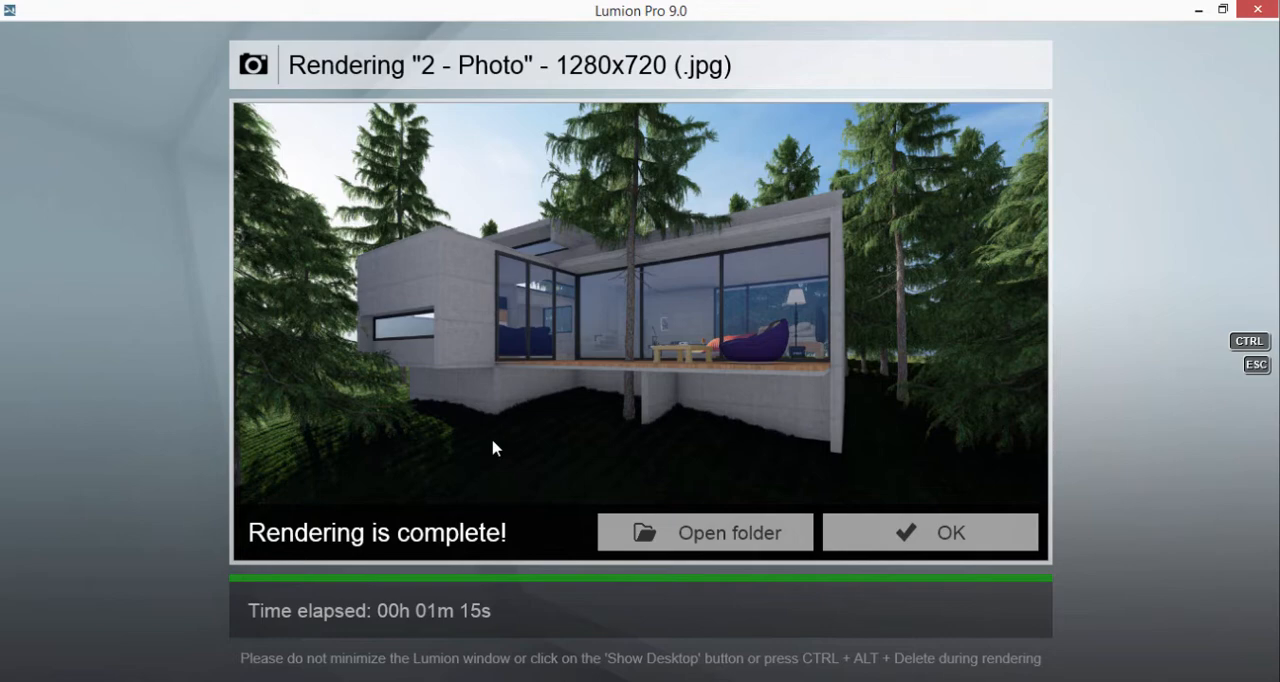
Open the render's output folder, examine image b in the photo viewer and return to Photo mode
{"action": "left_click", "coordinate": [705, 532]}
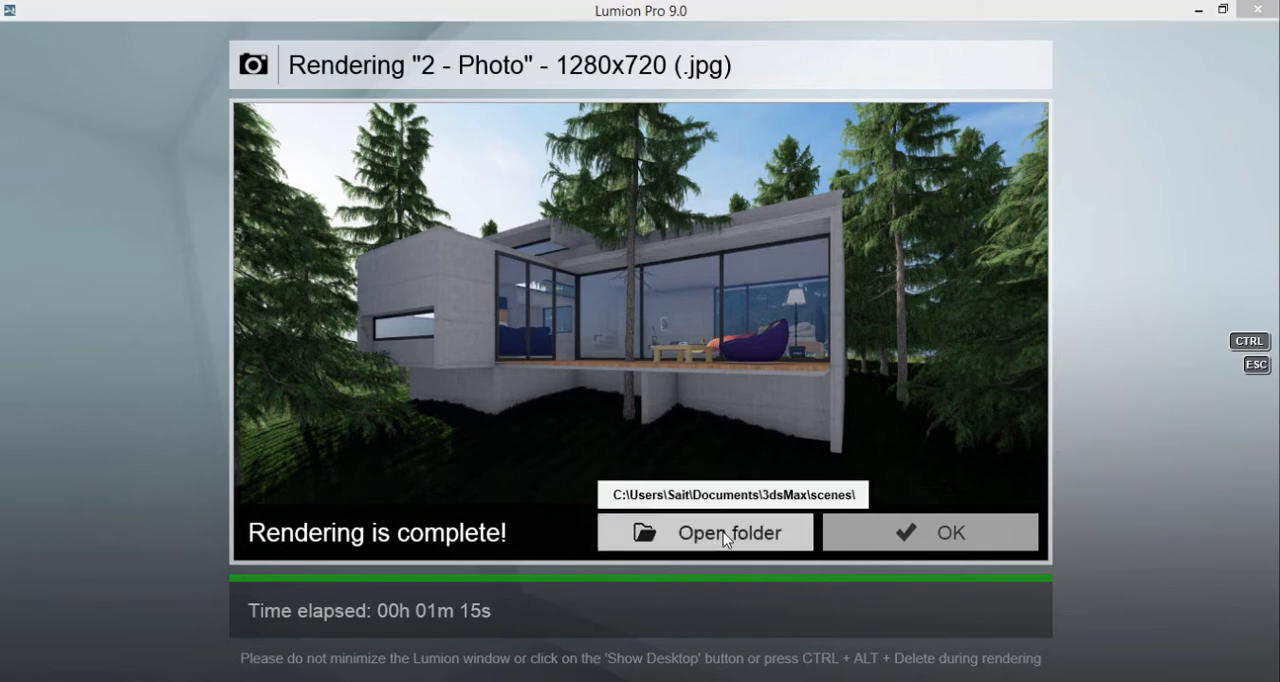
{"action": "double_click", "coordinate": [285, 229]}
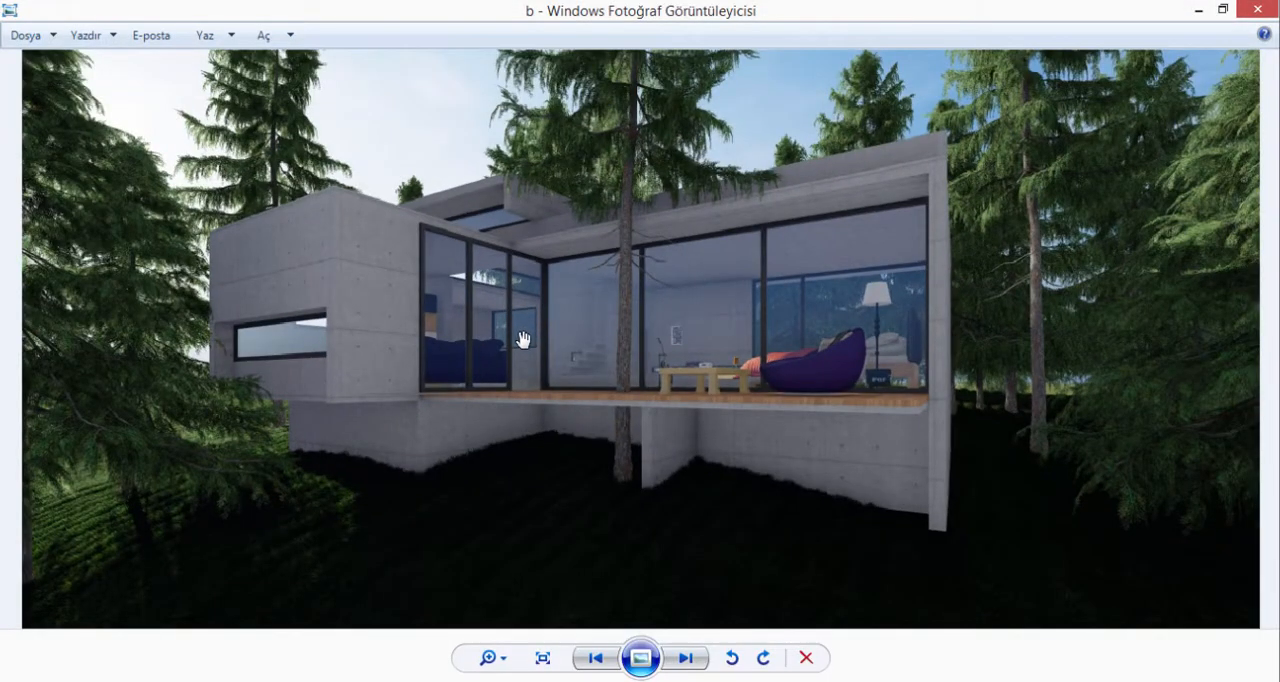
{"action": "left_click", "coordinate": [1252, 10]}
{"action": "key", "text": "ctrl+Escape"}
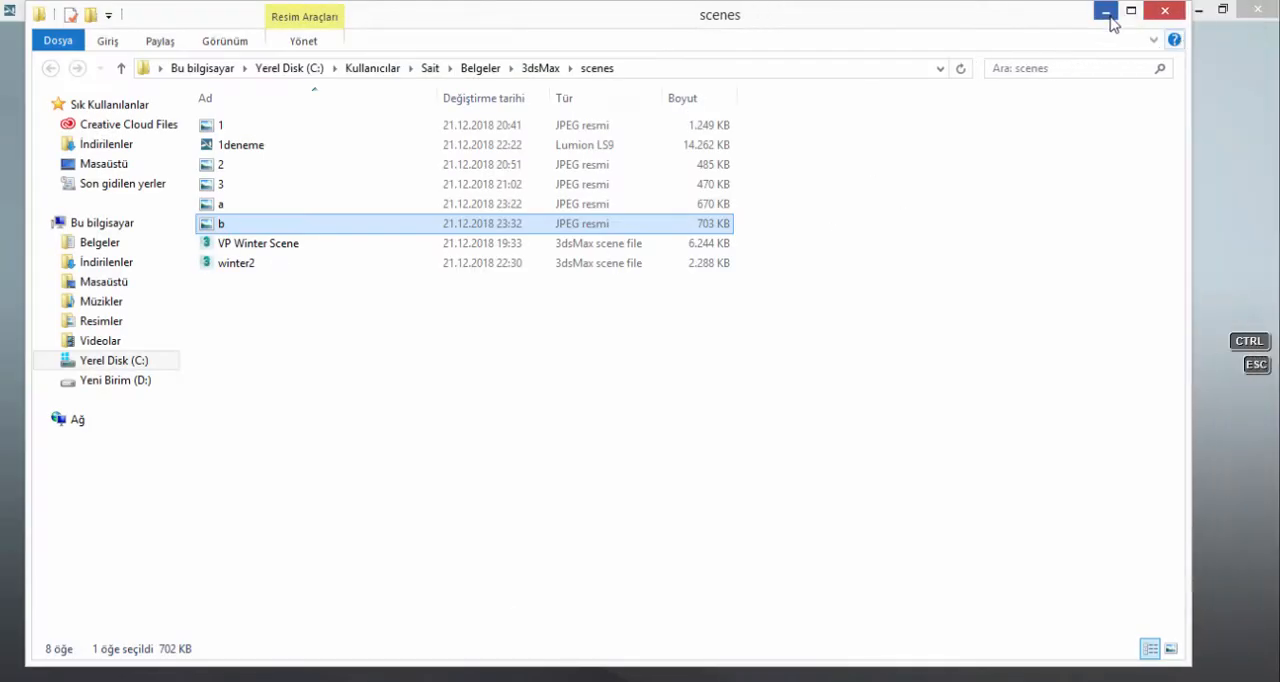
{"action": "left_click", "coordinate": [1106, 12]}
{"action": "left_click", "coordinate": [940, 532]}
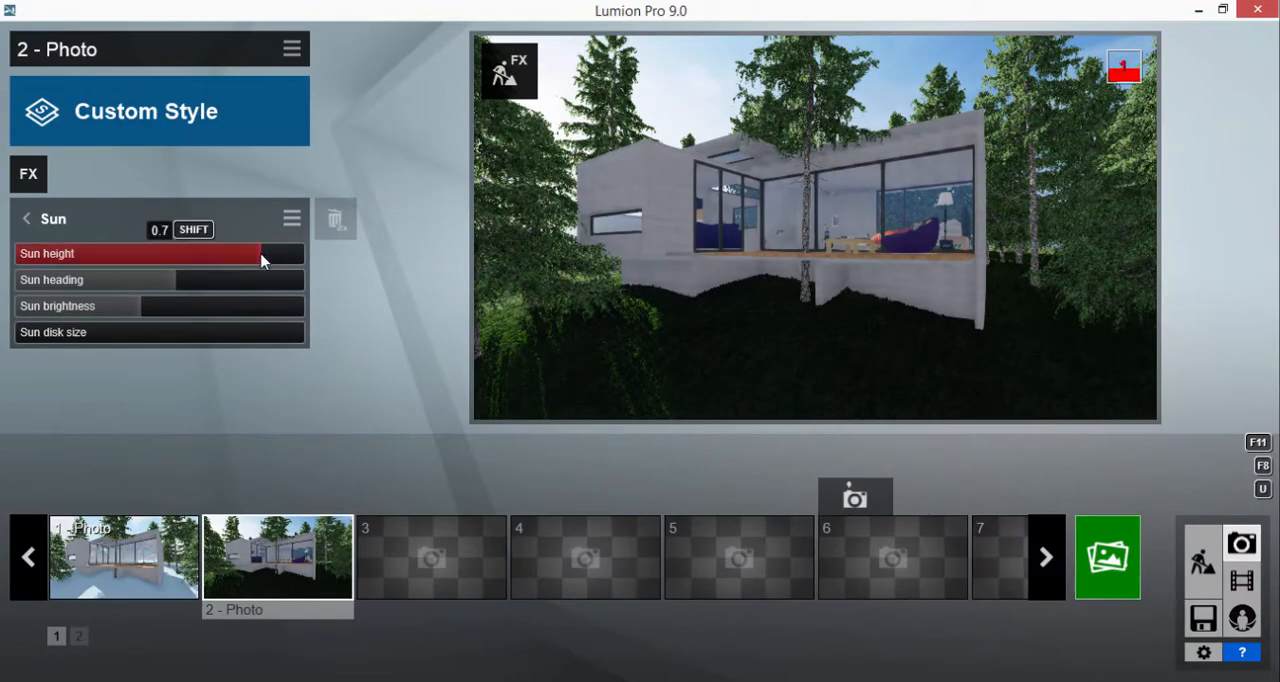
Adjust the Sun effect's heading and raise the sun brightness to 1.3 for 2 - Photo
{"action": "left_click_drag", "start_coordinate": [232, 282], "coordinate": [277, 282]}
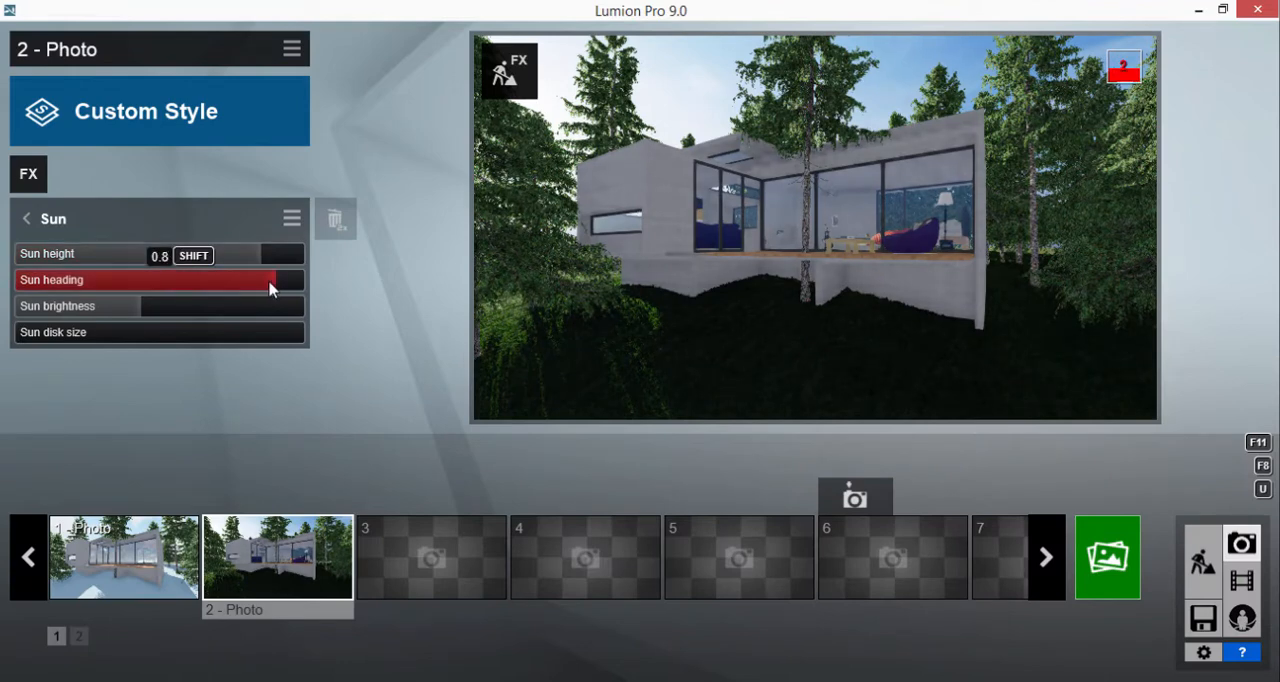
{"action": "left_click_drag", "start_coordinate": [146, 312], "coordinate": [190, 311]}
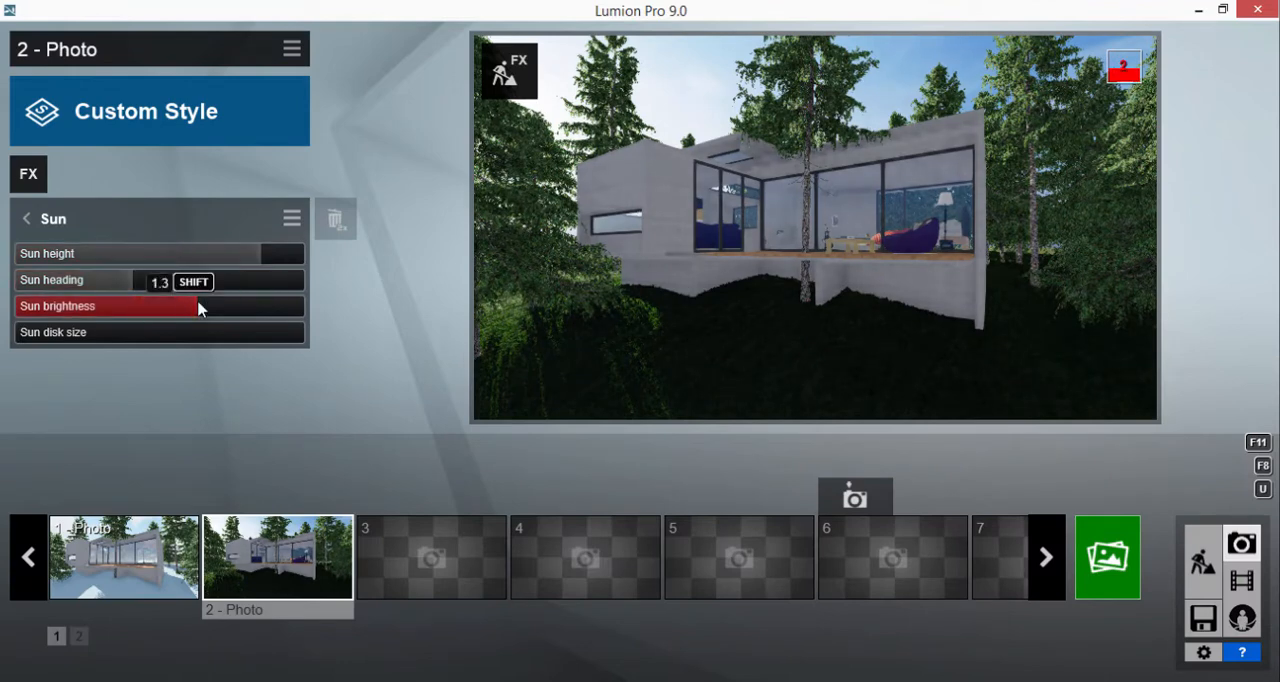
{"action": "left_click", "coordinate": [26, 218]}
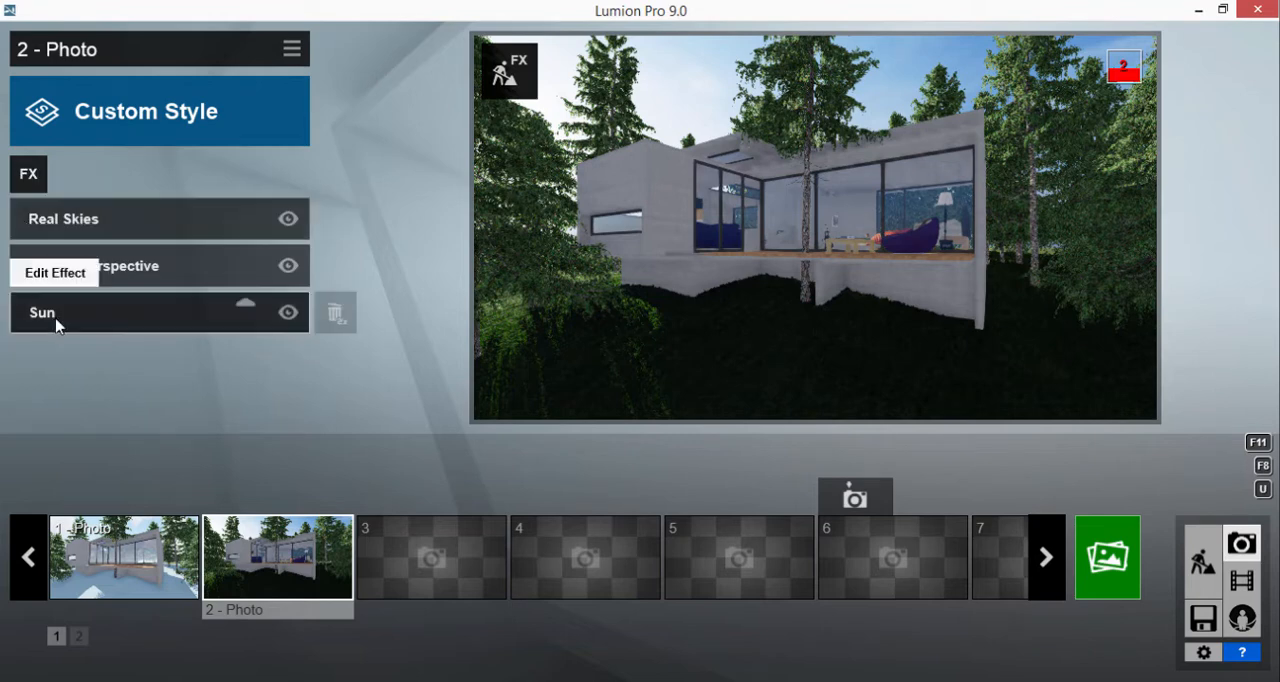
In the Real Skies effect, rotate the sky heading, set brightness to about 1.5 and overall brightness to 1.2
{"action": "left_click", "coordinate": [112, 229]}
{"action": "left_click_drag", "start_coordinate": [159, 335], "coordinate": [266, 350]}
{"action": "left_click", "coordinate": [181, 357]}
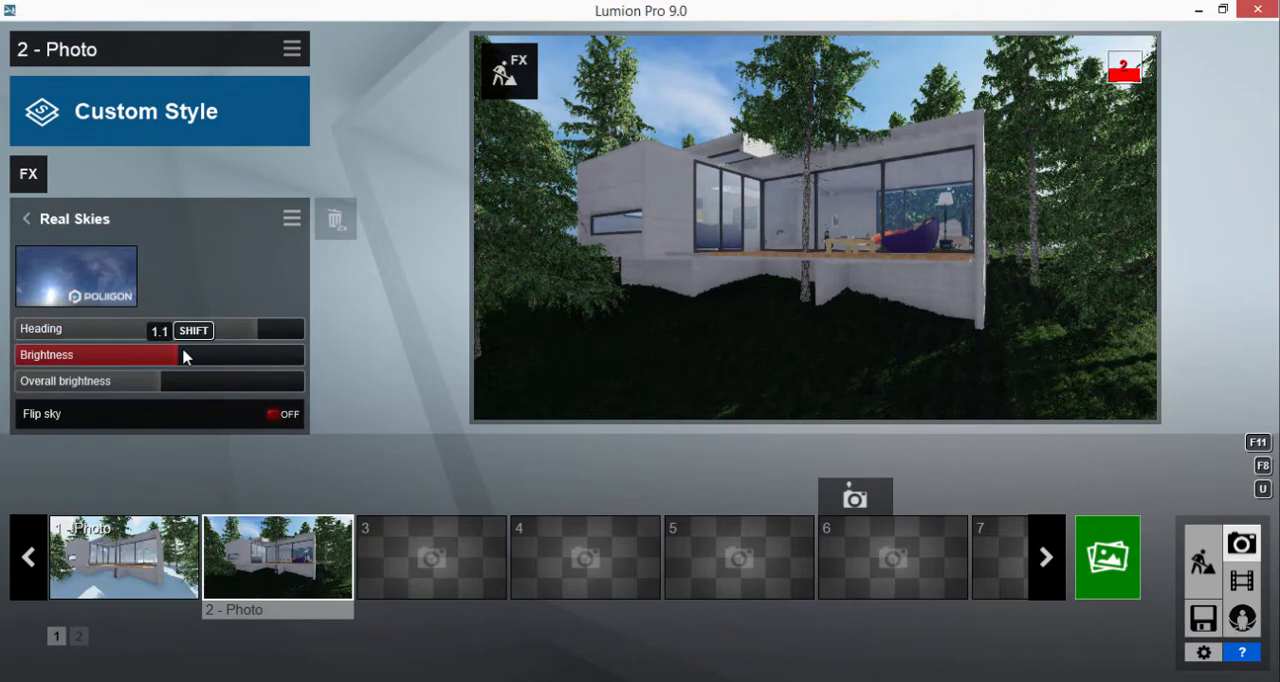
{"action": "left_click_drag", "start_coordinate": [183, 357], "coordinate": [240, 355]}
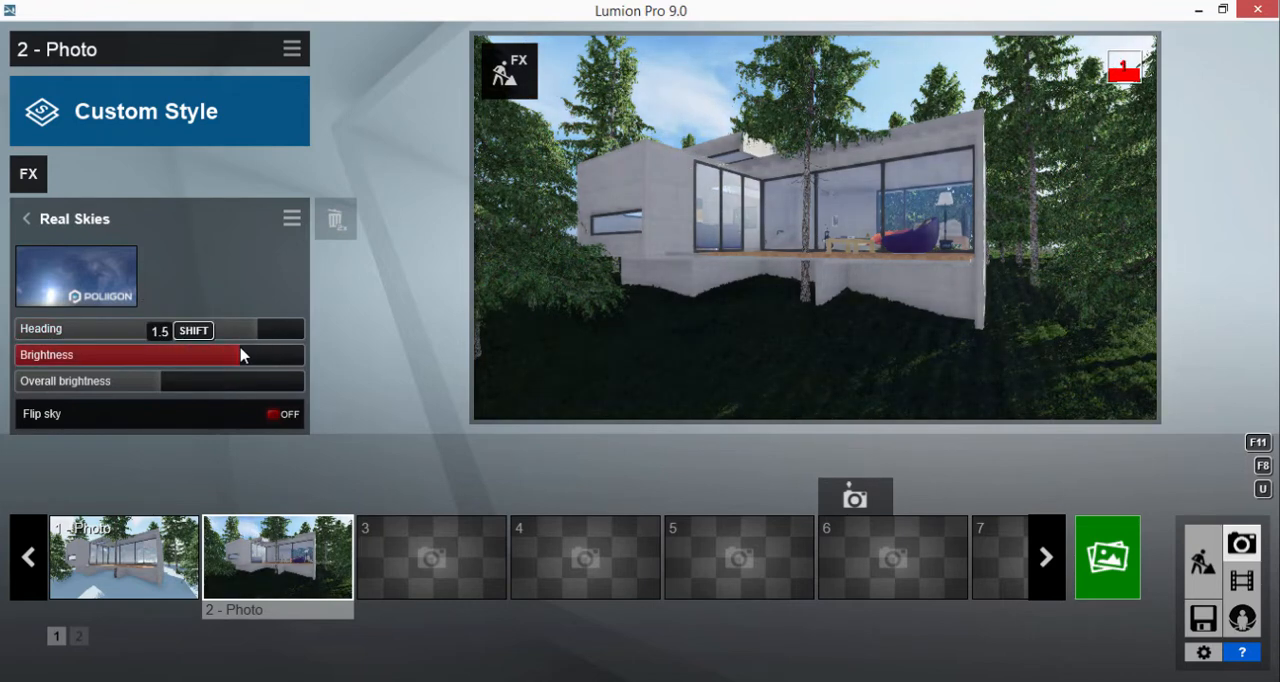
{"action": "left_click_drag", "start_coordinate": [244, 357], "coordinate": [246, 374]}
{"action": "mouse_move", "coordinate": [167, 382]}
{"action": "left_mouse_down"}
{"action": "mouse_move", "coordinate": [210, 377]}
{"action": "mouse_move", "coordinate": [184, 392]}
{"action": "left_mouse_up"}
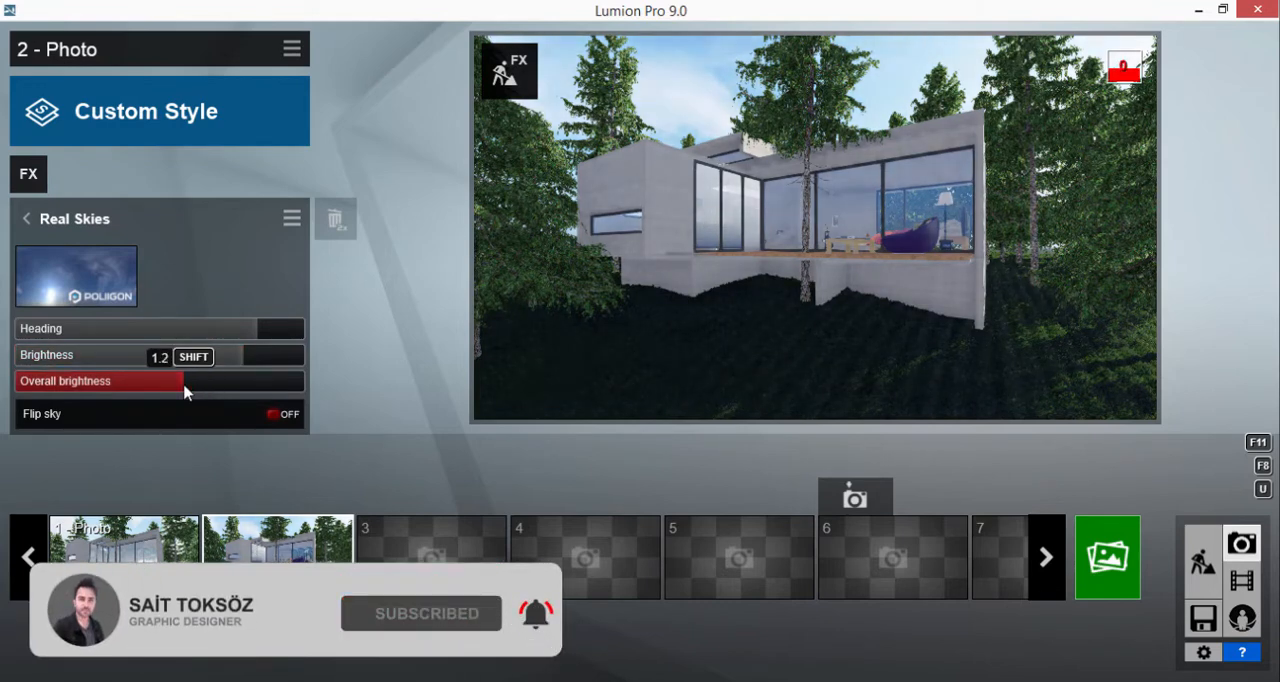
Add a Reflection effect to 2 - Photo with speedray reflections on and High preview quality
{"action": "left_click", "coordinate": [28, 173]}
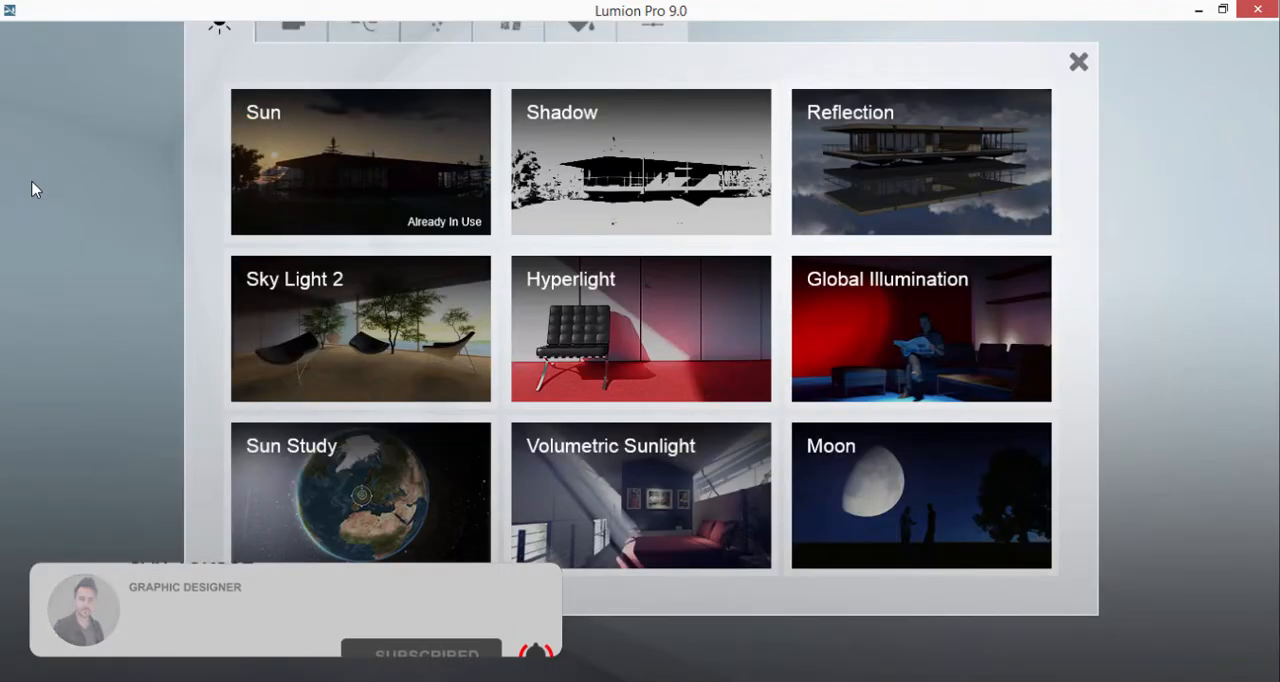
{"action": "left_click", "coordinate": [875, 171]}
{"action": "left_click", "coordinate": [283, 440]}
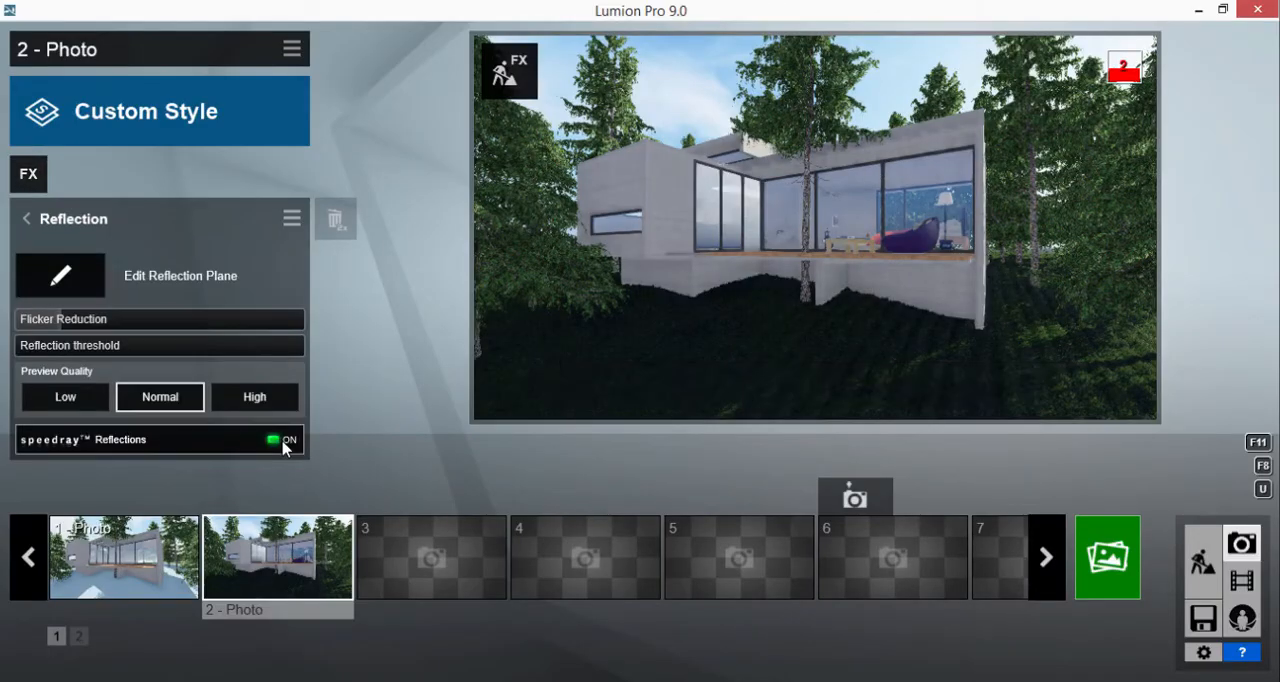
{"action": "left_click", "coordinate": [256, 397]}
Add reflection planes on the large living-room glazing, the adjoining bedroom glazing and the narrow end-wall window, and return to the effects list
{"action": "left_click", "coordinate": [60, 276]}
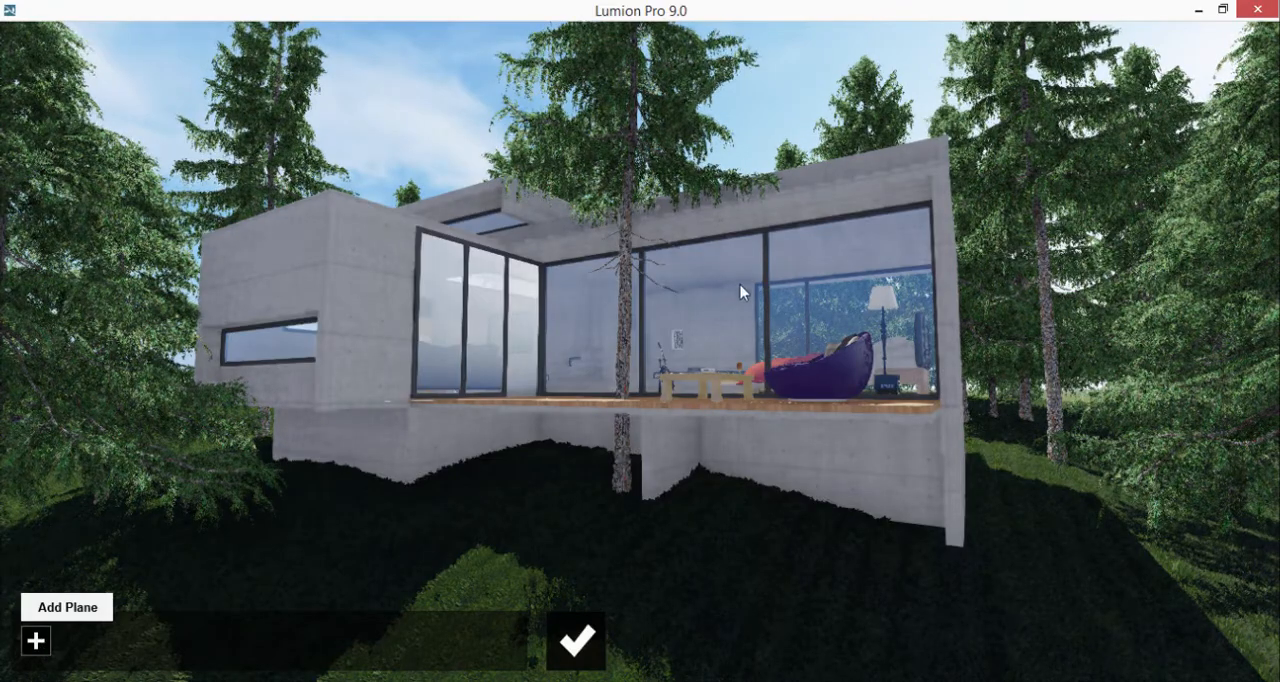
{"action": "left_click", "coordinate": [37, 641]}
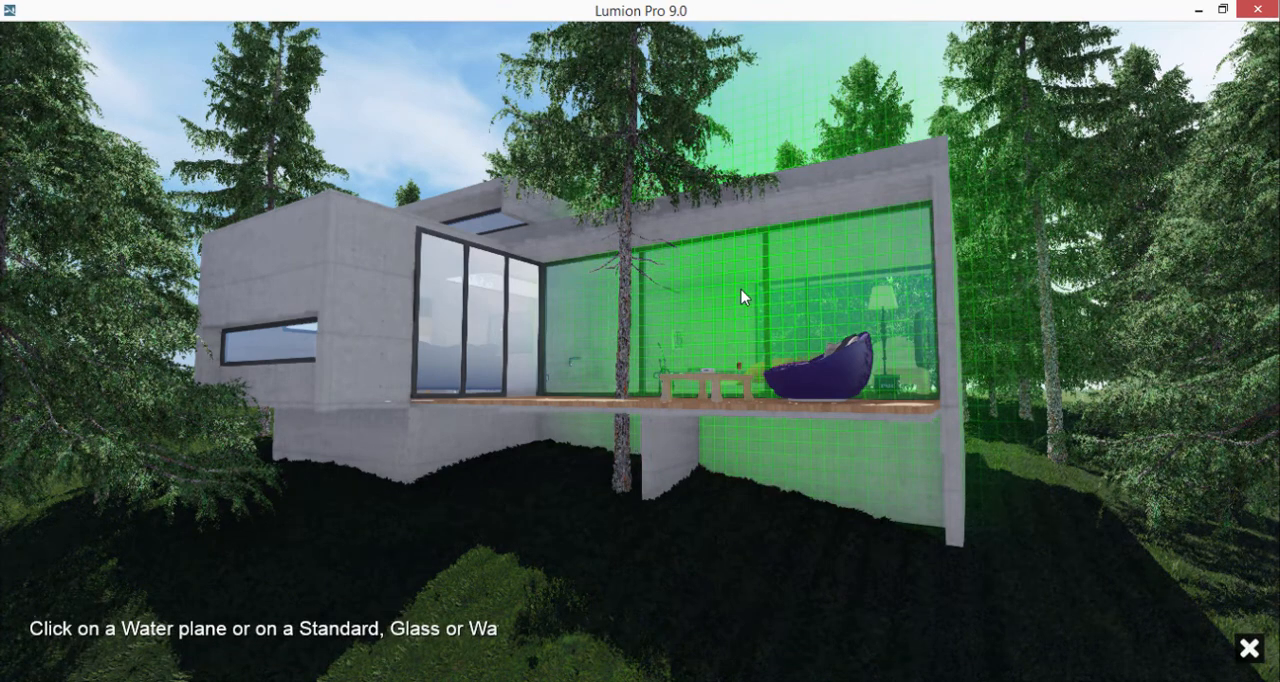
{"action": "left_click", "coordinate": [741, 289]}
{"action": "left_click", "coordinate": [87, 641]}
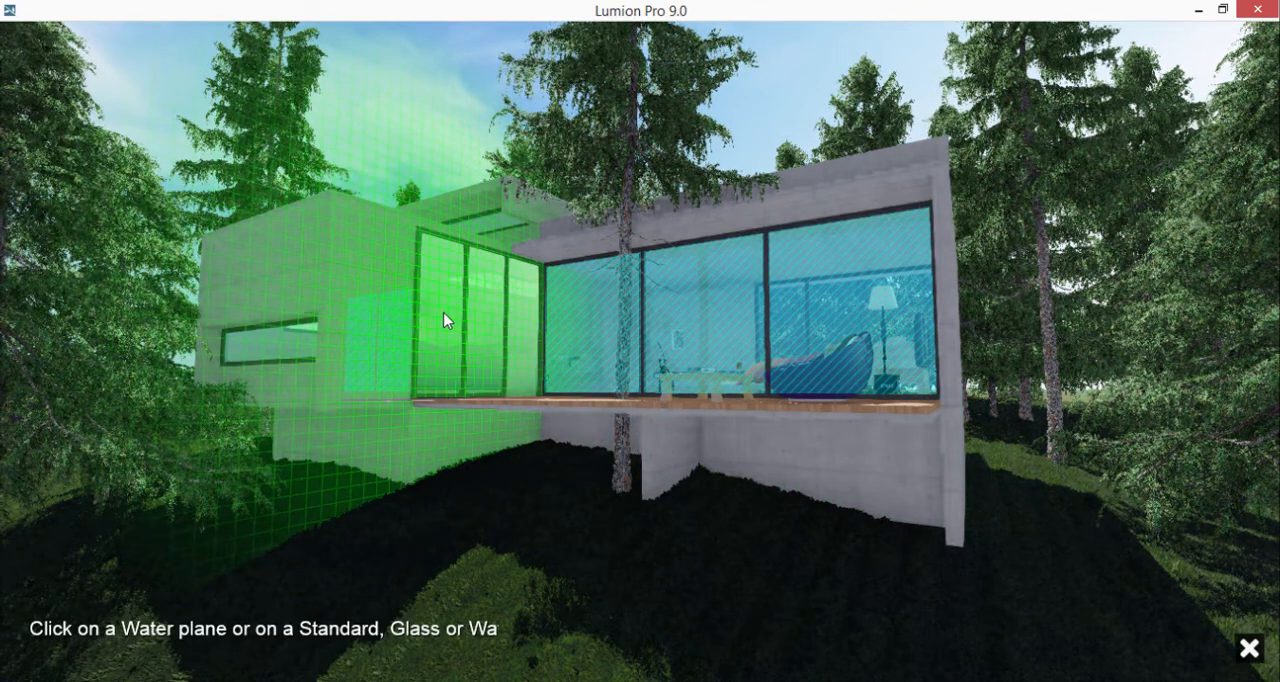
{"action": "left_click", "coordinate": [444, 318]}
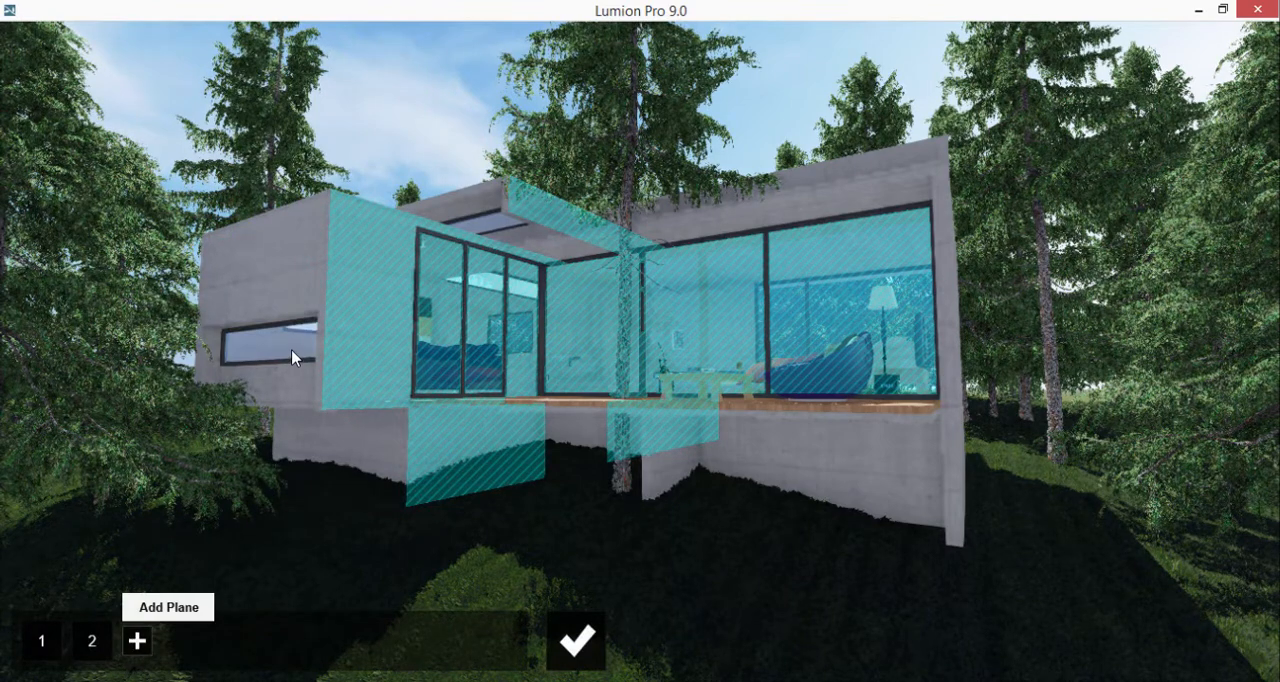
{"action": "left_click", "coordinate": [137, 641]}
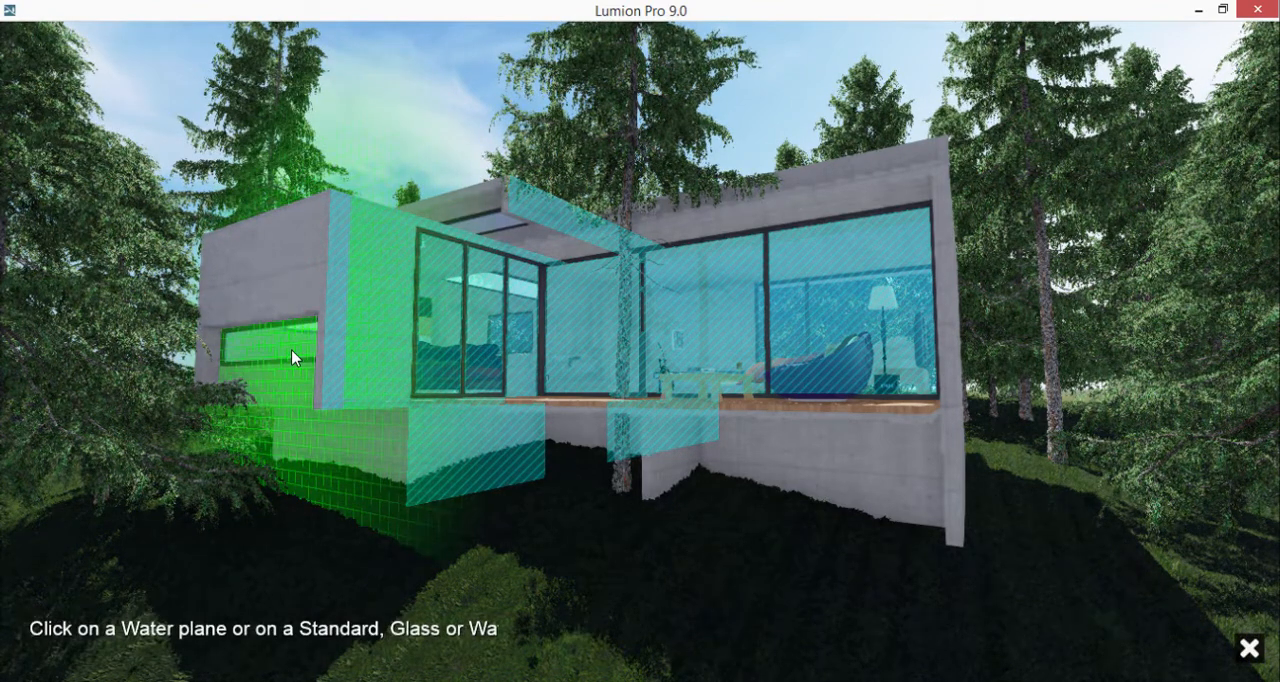
{"action": "left_click", "coordinate": [293, 358]}
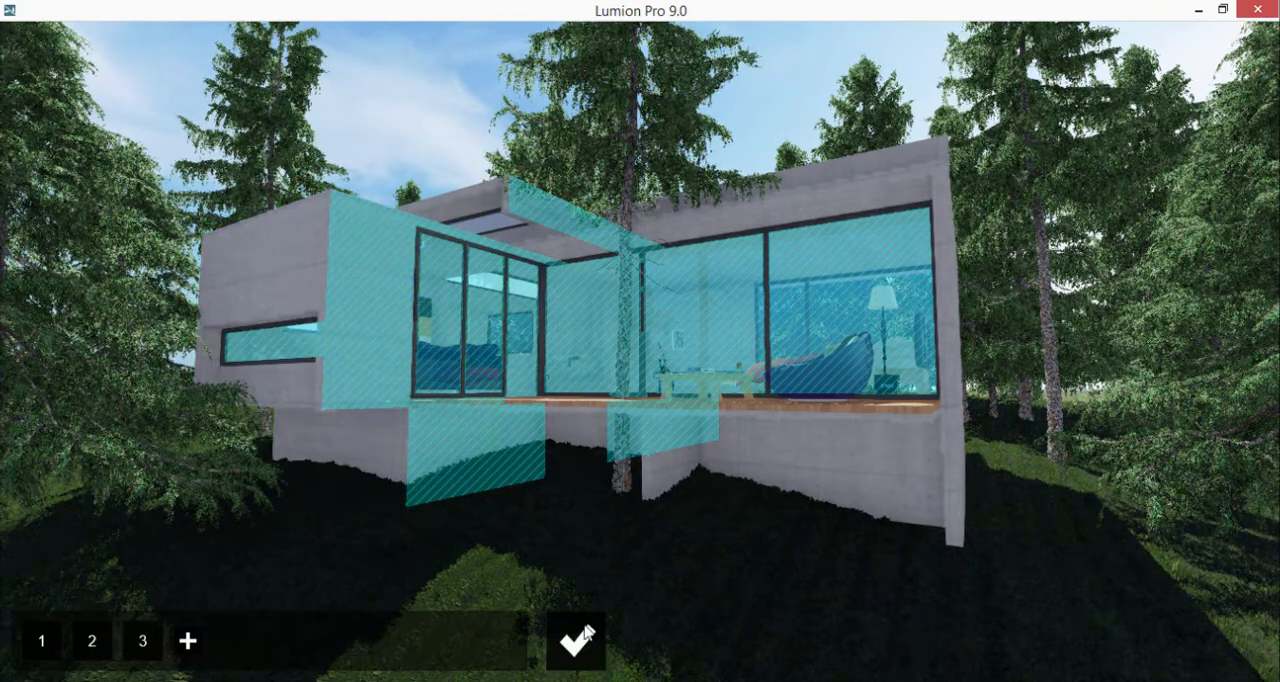
{"action": "left_click", "coordinate": [583, 637]}
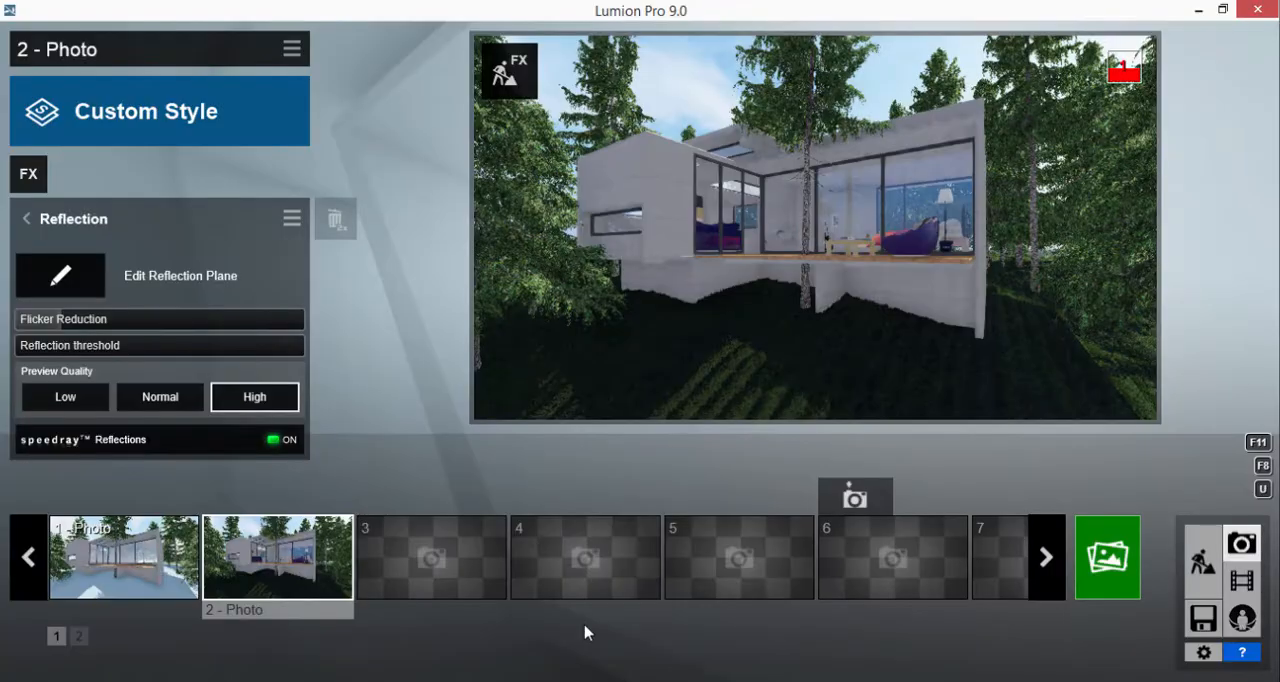
{"action": "left_click", "coordinate": [28, 220]}
{"action": "left_click", "coordinate": [30, 218]}
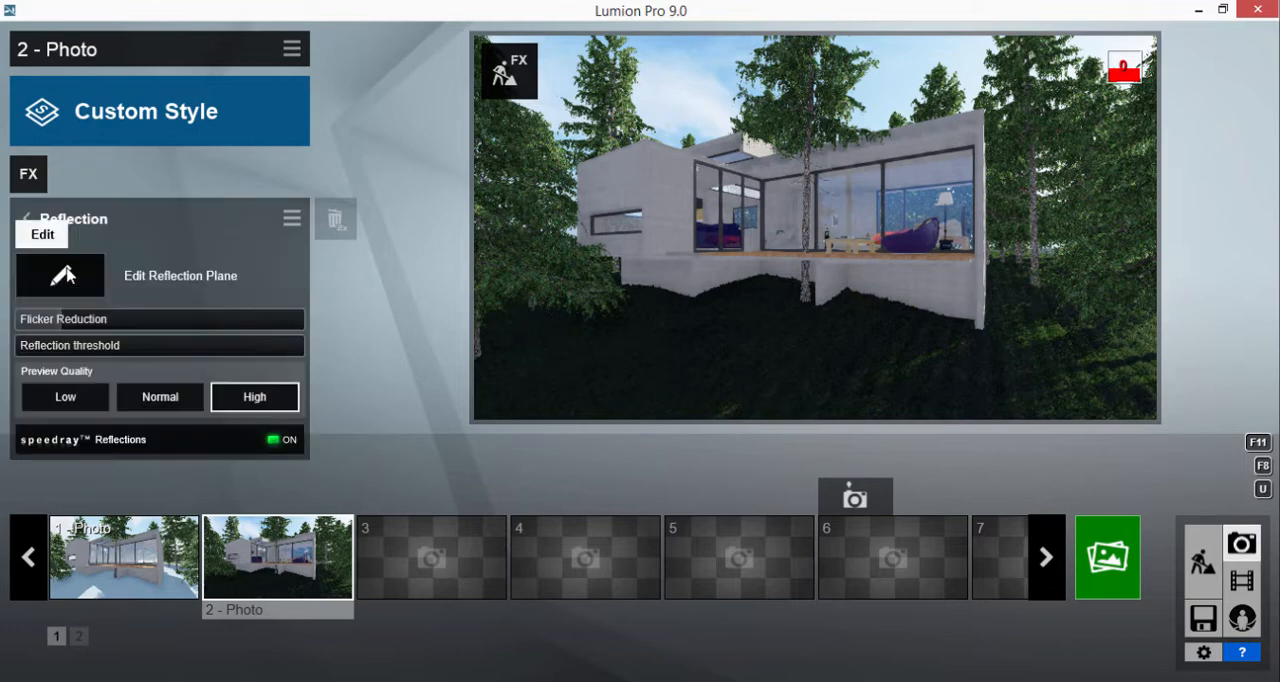
{"action": "left_click", "coordinate": [27, 220]}
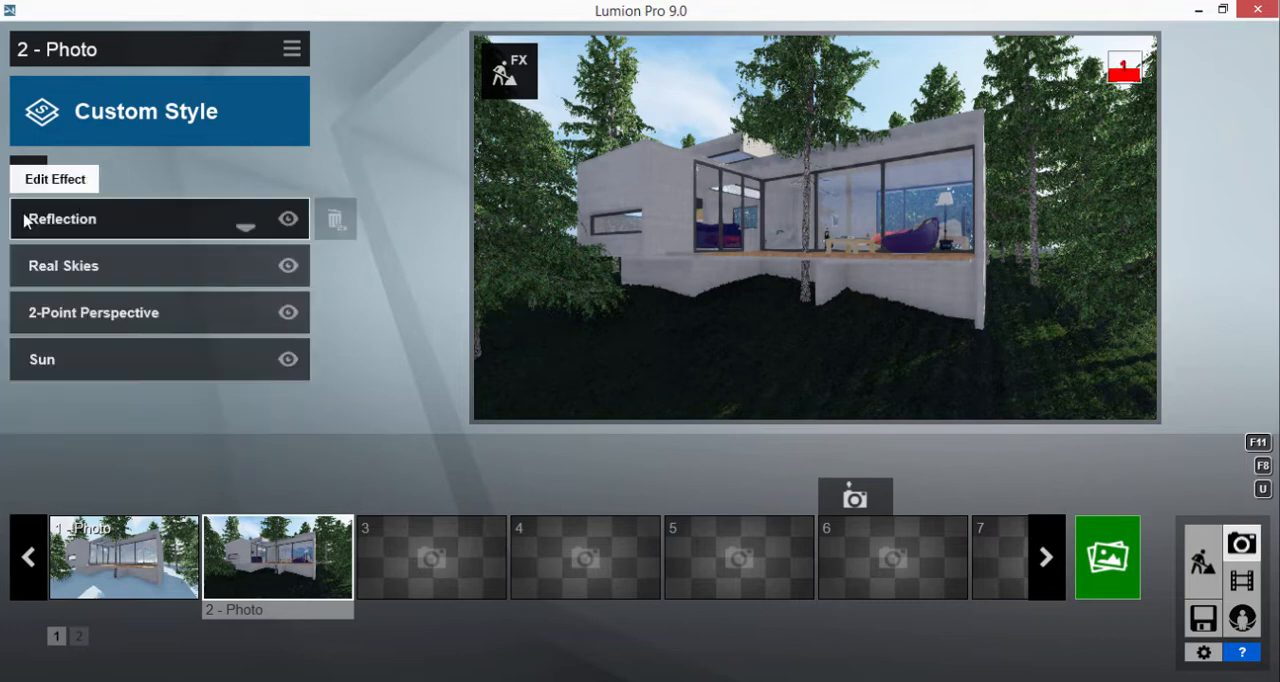
In the Sun effect, raise the sun height, increase the sun heading and set the sun brightness to 1.7
{"action": "left_click", "coordinate": [92, 370]}
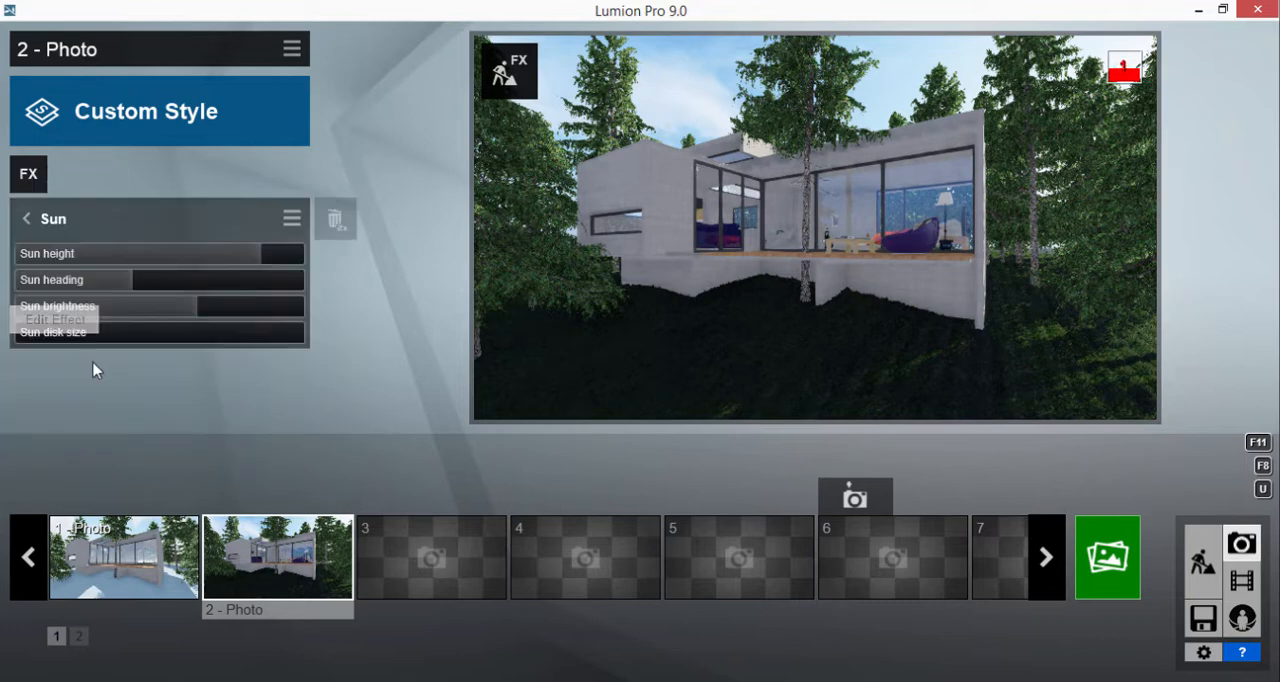
{"action": "left_click", "coordinate": [284, 263]}
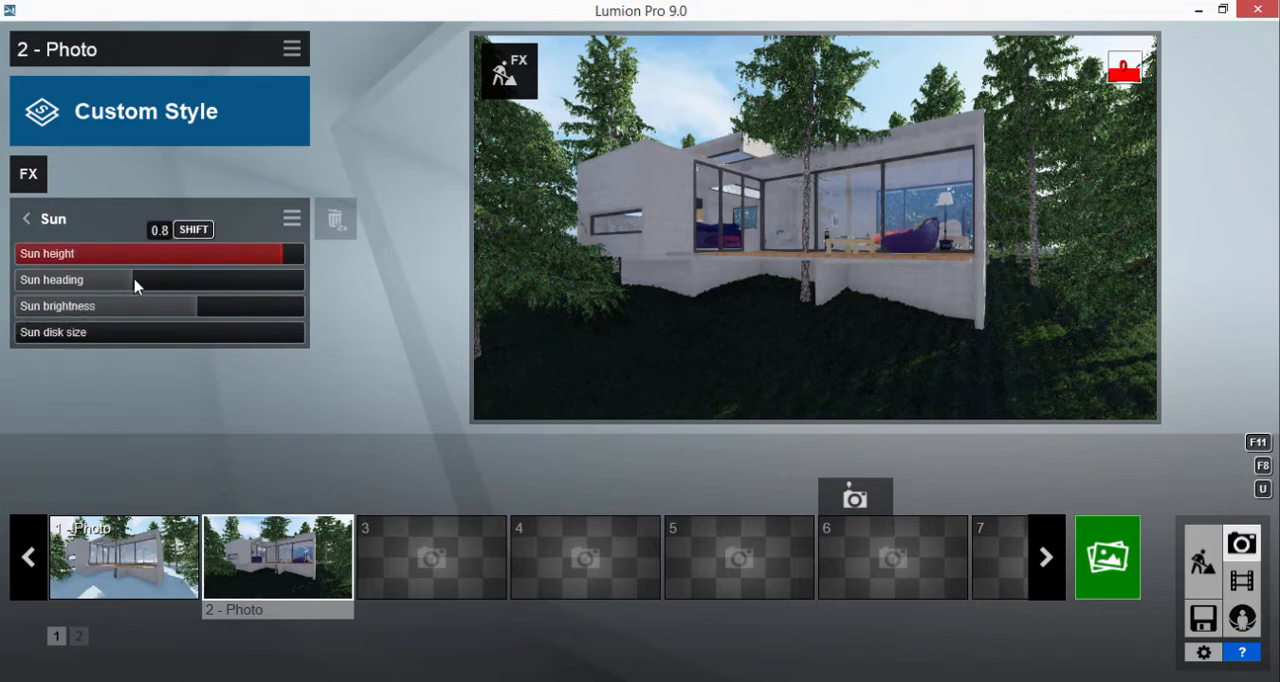
{"action": "left_click", "coordinate": [201, 283]}
{"action": "left_click_drag", "start_coordinate": [201, 283], "coordinate": [220, 283]}
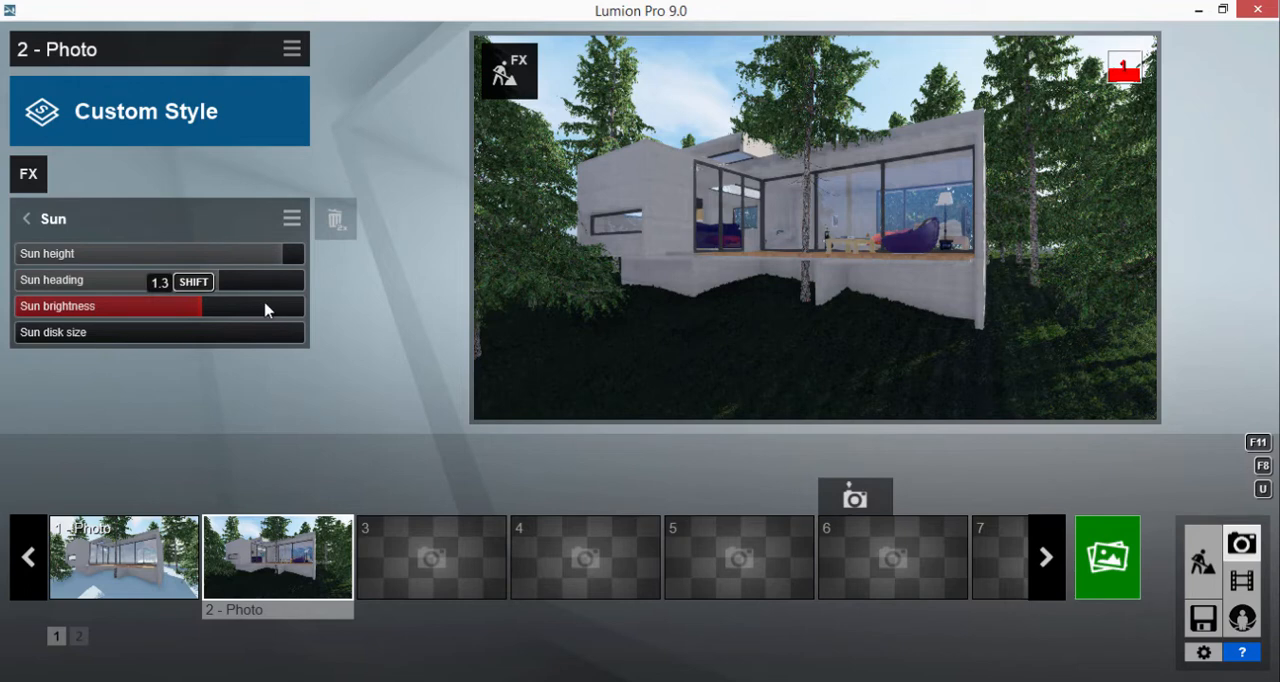
{"action": "left_click", "coordinate": [265, 310]}
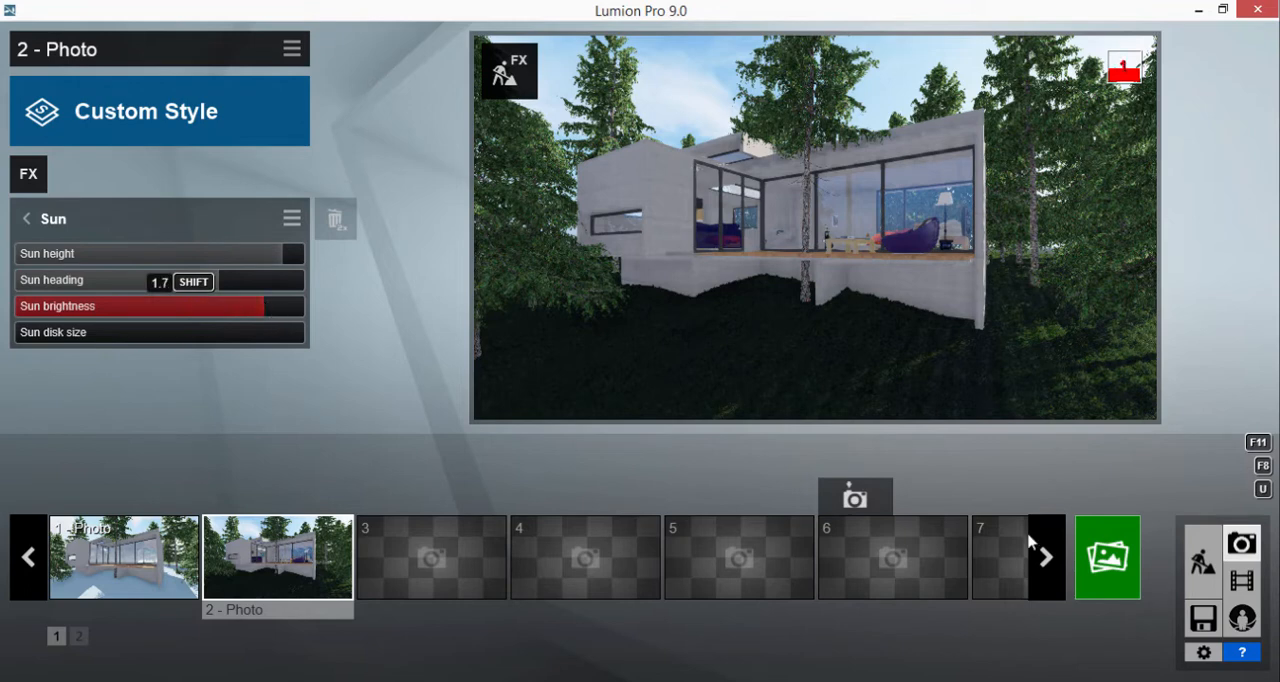
{"action": "left_click", "coordinate": [1122, 567]}
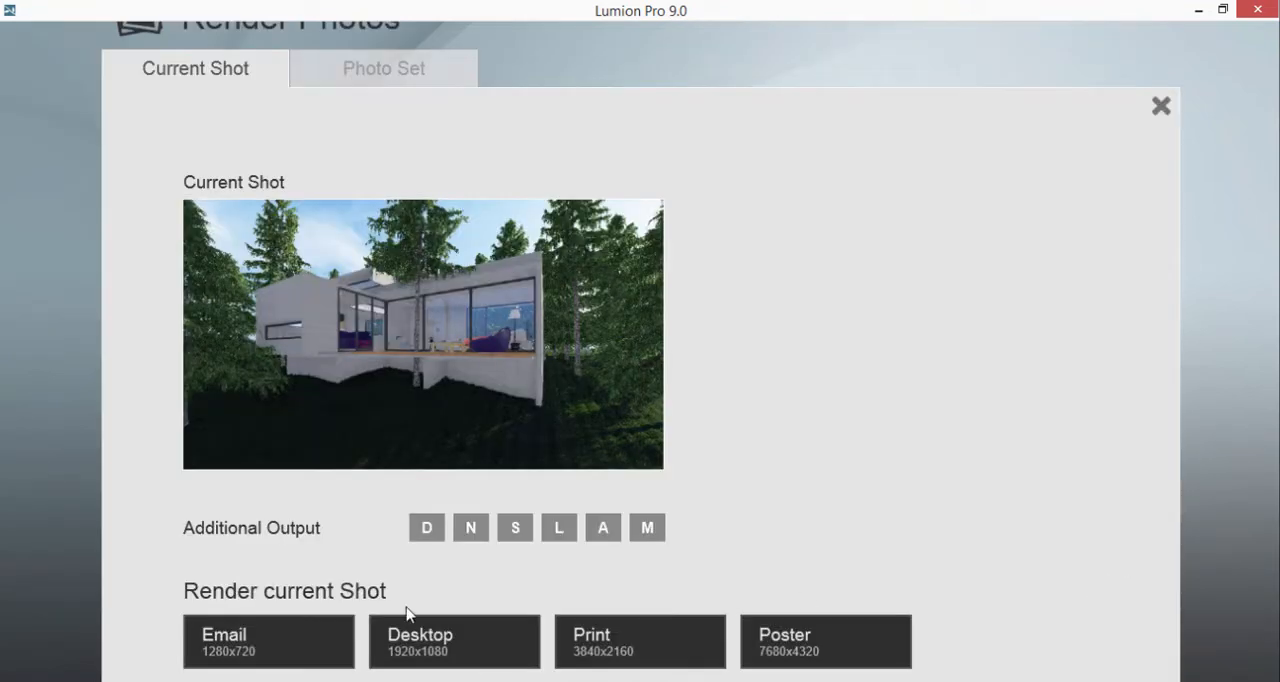
{"action": "left_click", "coordinate": [1160, 108]}
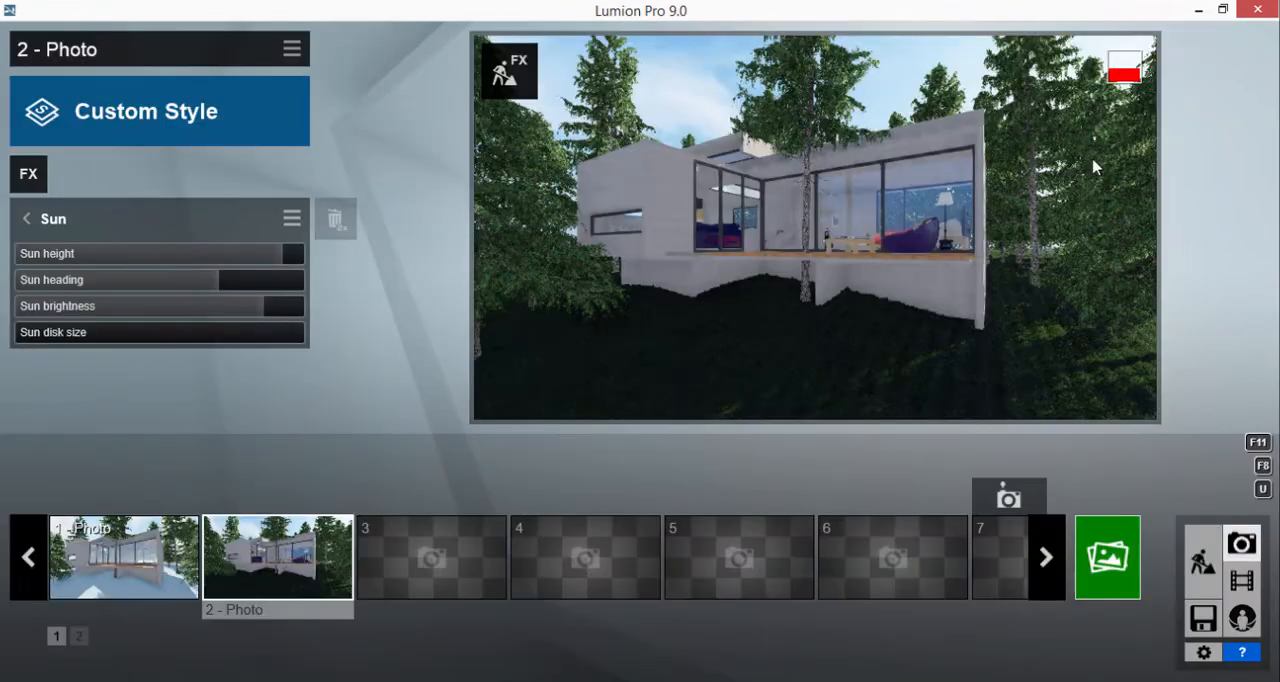
{"action": "left_click", "coordinate": [38, 178]}
{"action": "left_click", "coordinate": [1093, 66]}
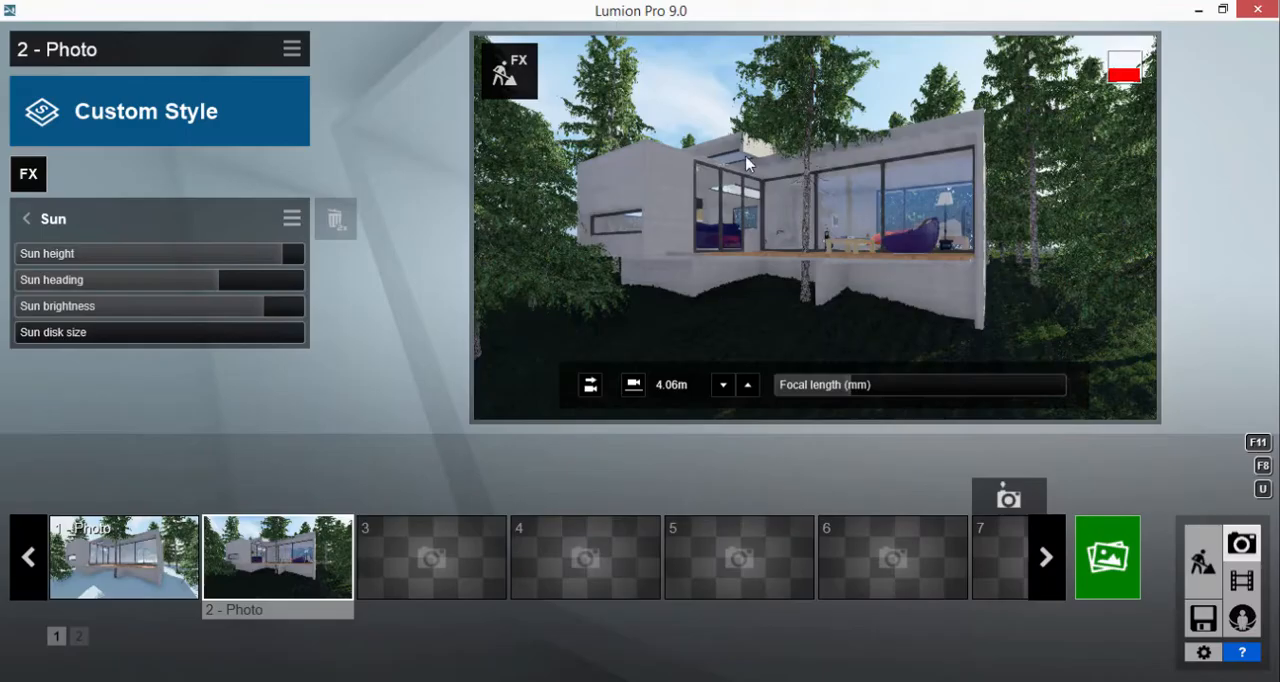
Set the Real Skies heading to -142.6 so sunlight reaches the house front and the grass
{"action": "left_click", "coordinate": [25, 220]}
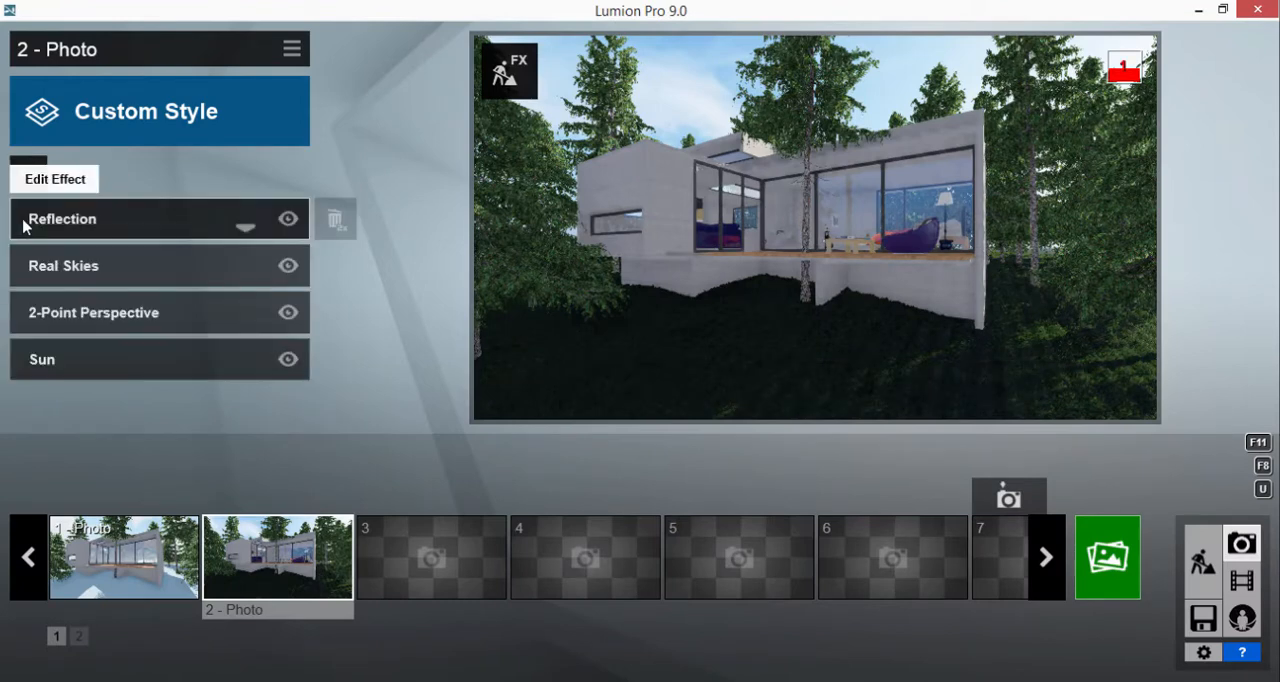
{"action": "left_click", "coordinate": [82, 268]}
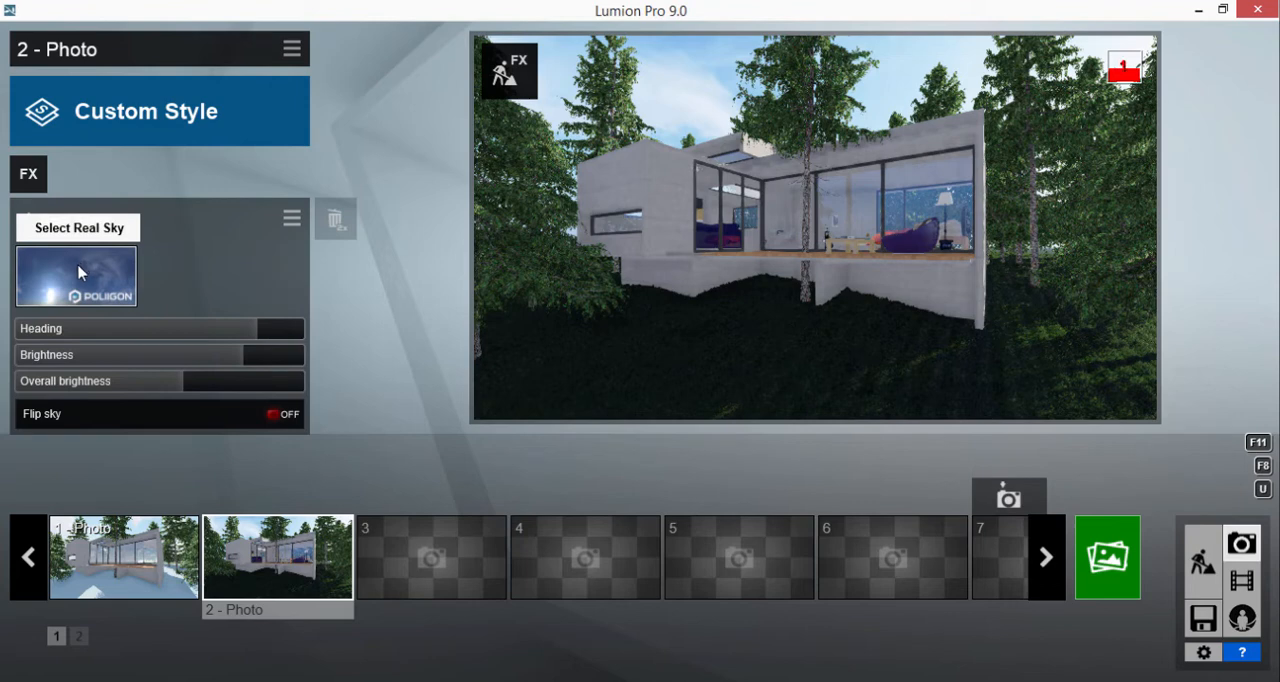
{"action": "left_click_drag", "start_coordinate": [243, 338], "coordinate": [52, 338]}
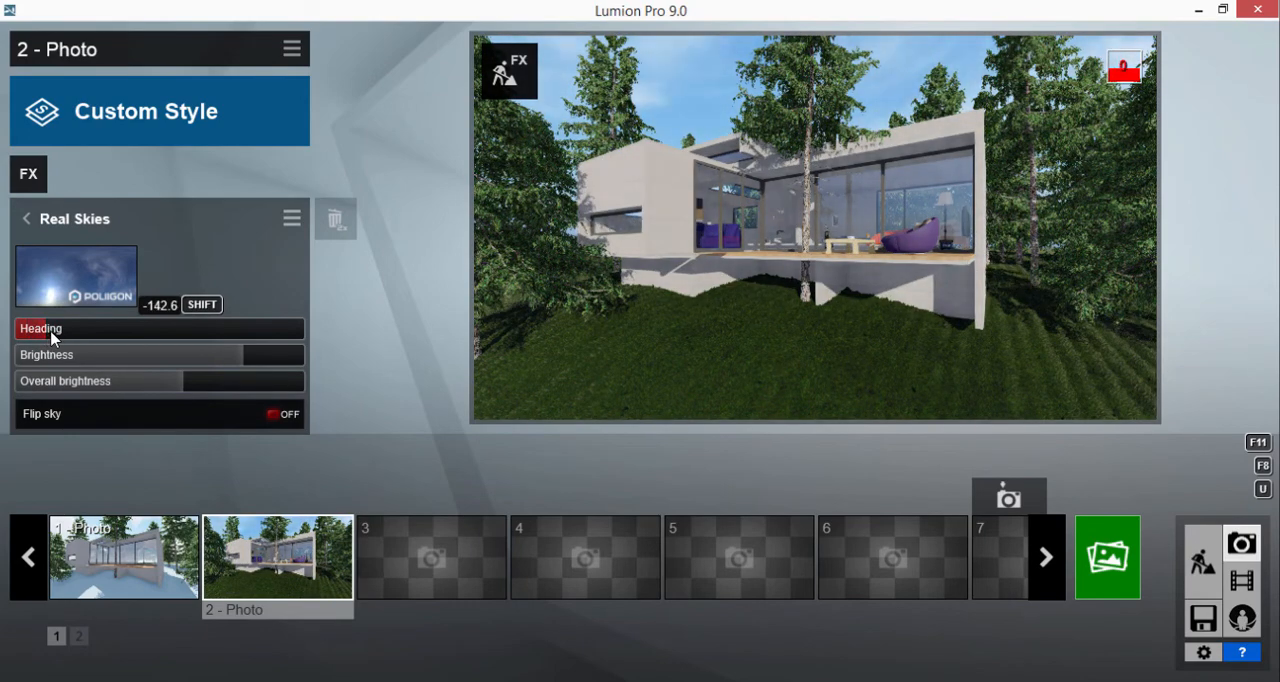